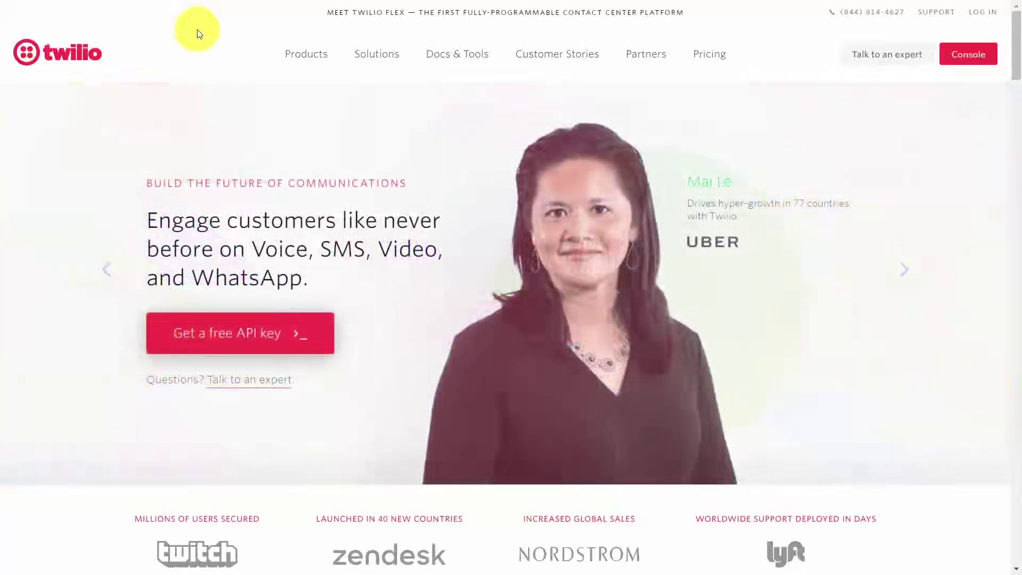
Scroll through the Twilio marketing pages to reach the free-trial sign-up form.
scroll(199, 33, "down", 15)
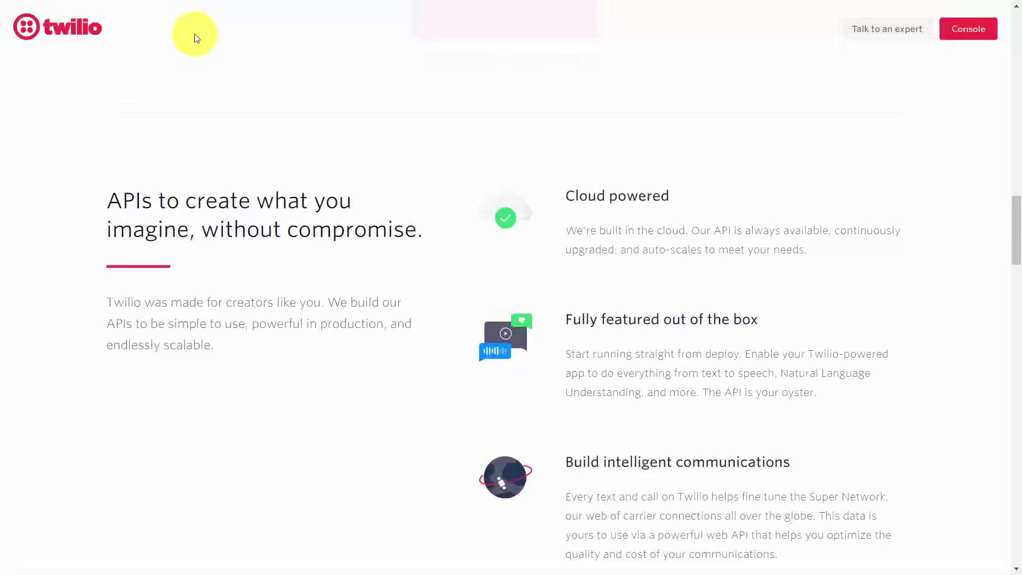
scroll(57, 131, "down", 12)
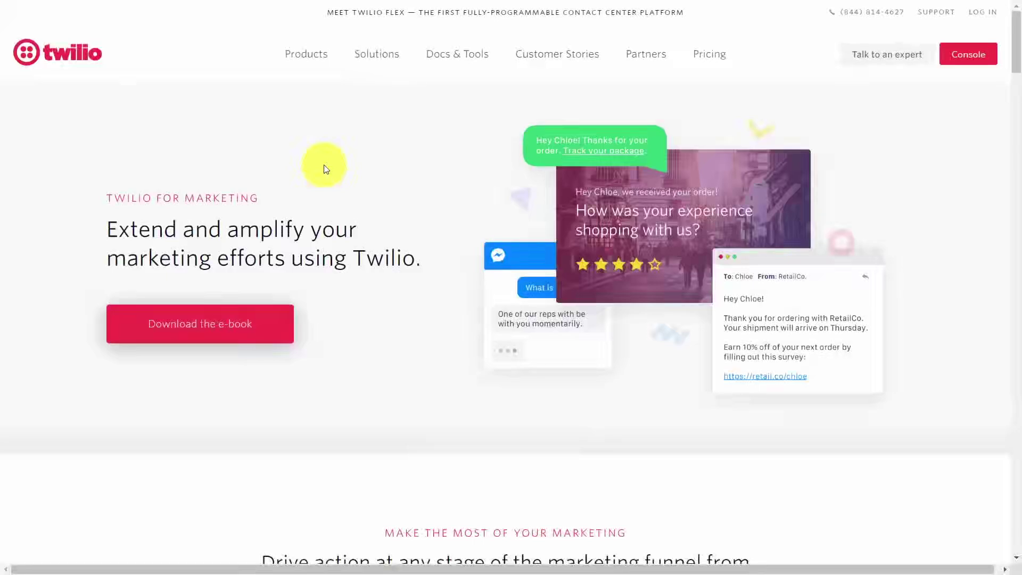
scroll(30, 297, "down", 10)
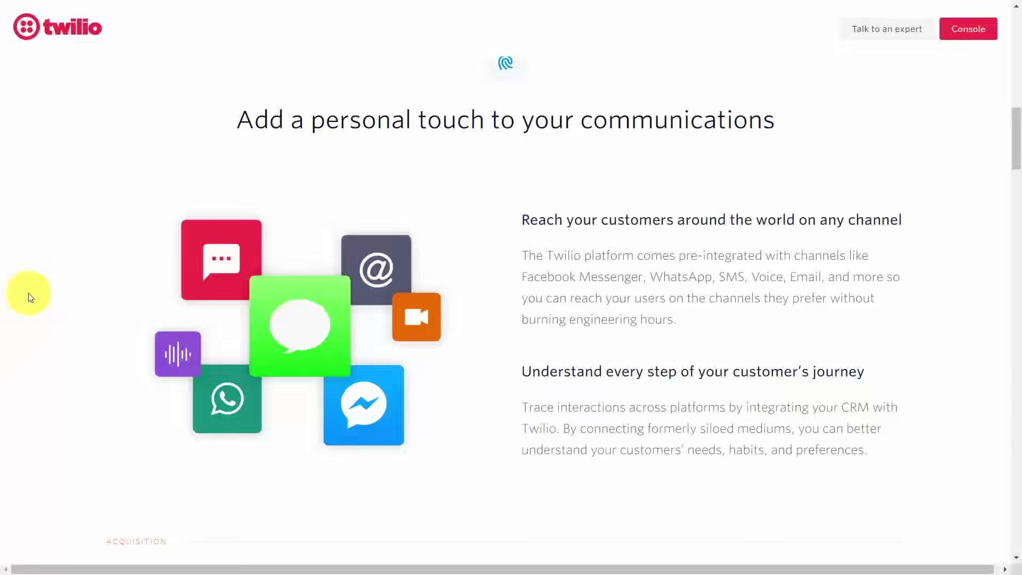
scroll(30, 297, "down", 10)
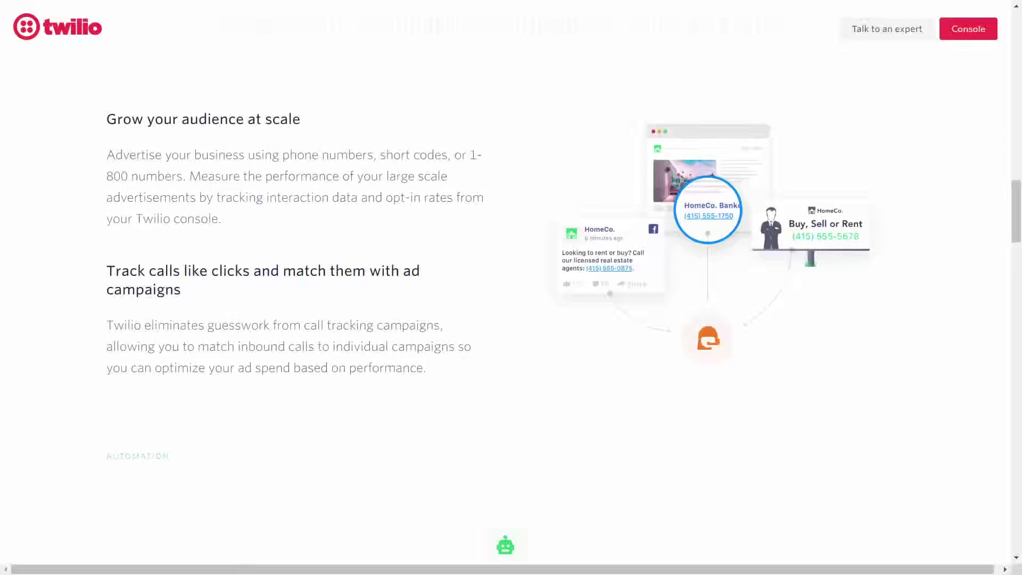
scroll(139, 34, "down", 20)
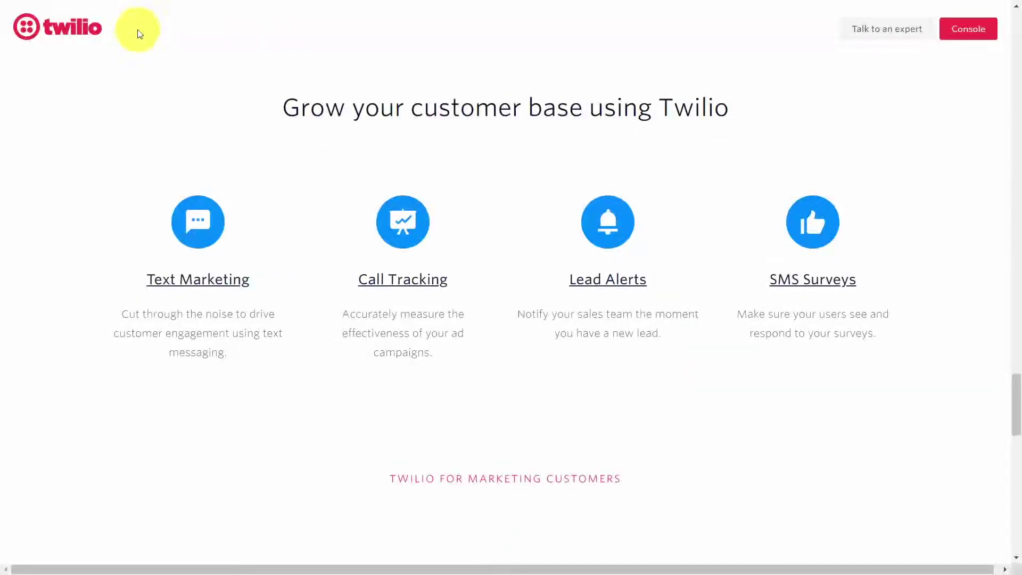
scroll(205, 34, "down", 8)
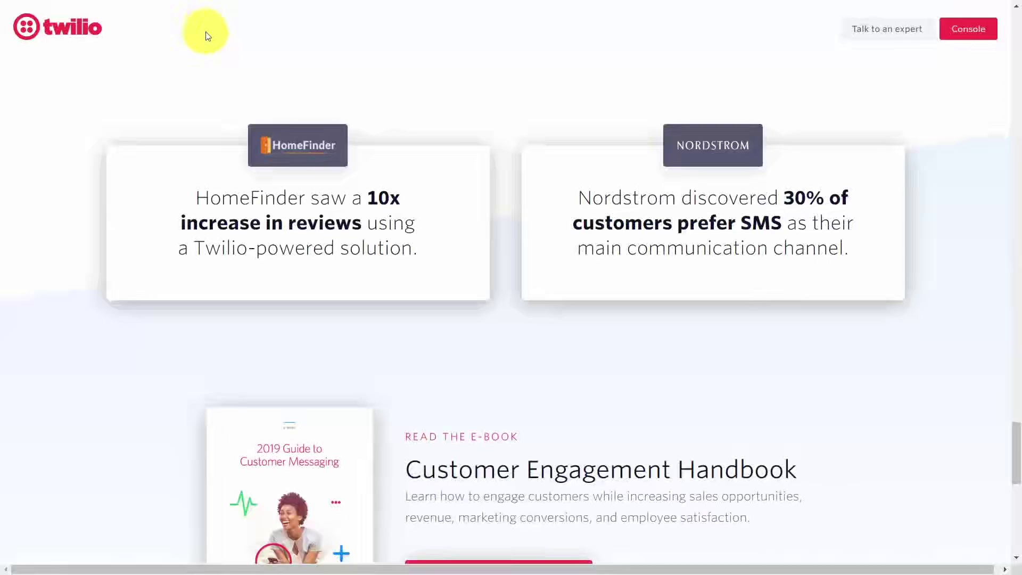
scroll(208, 36, "up", 10)
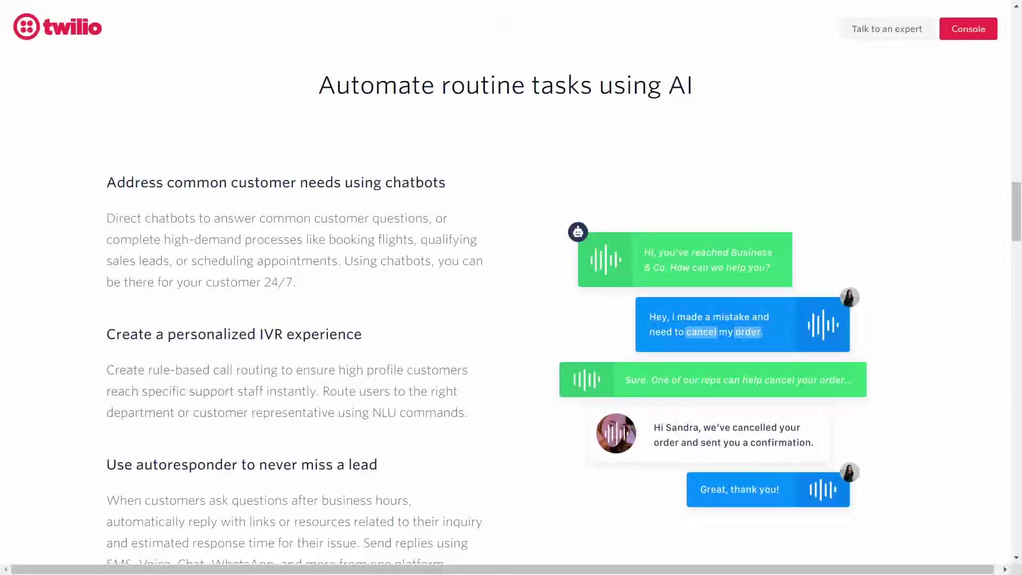
scroll(208, 36, "down", 15)
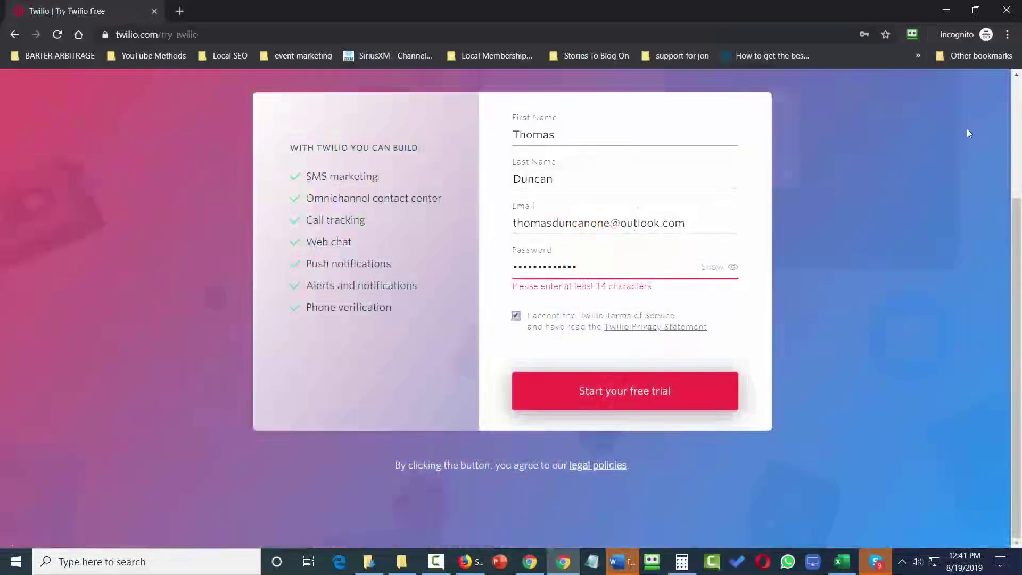
Submit the Twilio free-trial sign-up, then go to the e-mail inbox in a new tab.
left_click(650, 394)
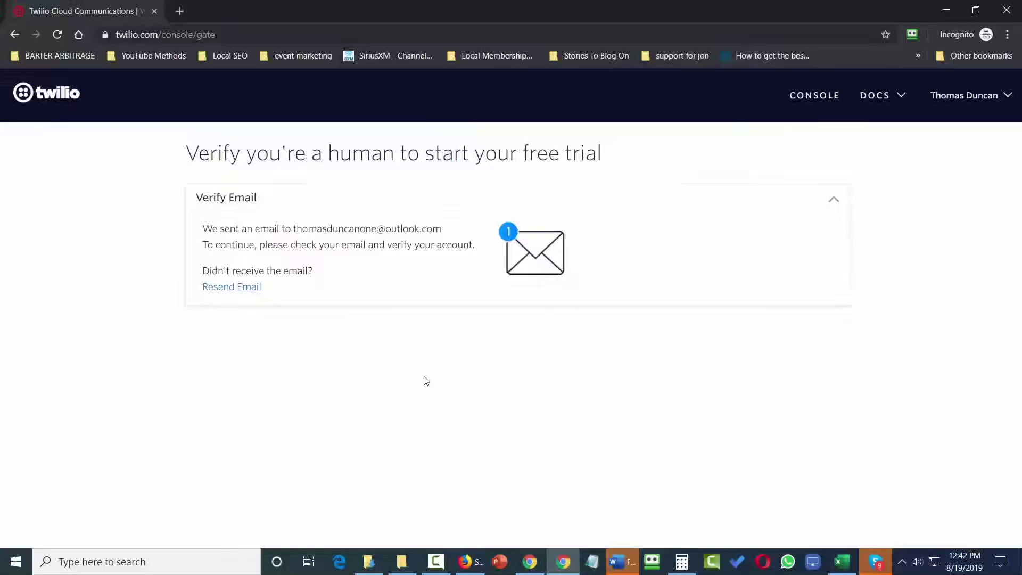
left_click(181, 12)
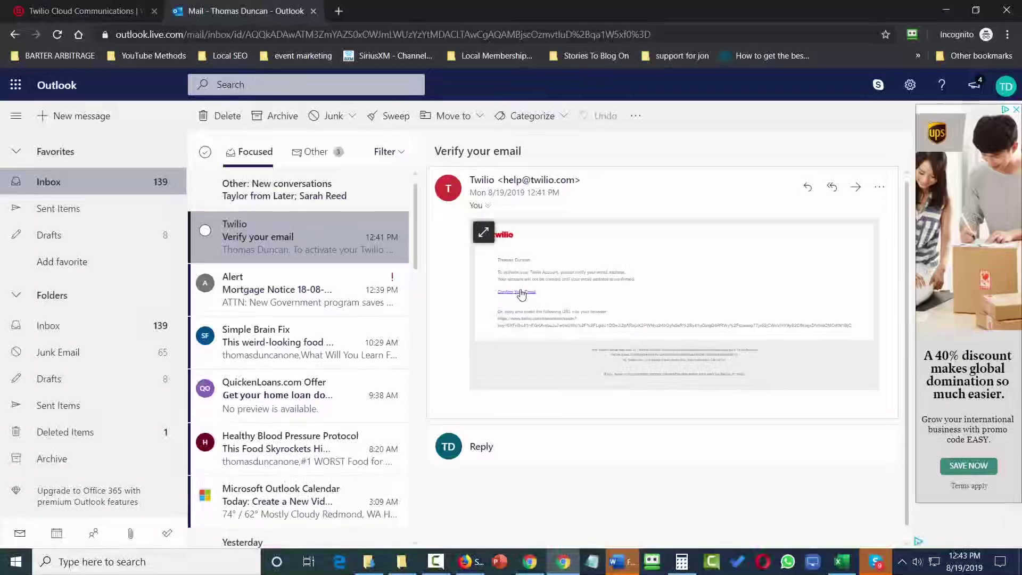
Confirm the address using the Confirm Your Email link in Twilio's verification message.
left_click(521, 293)
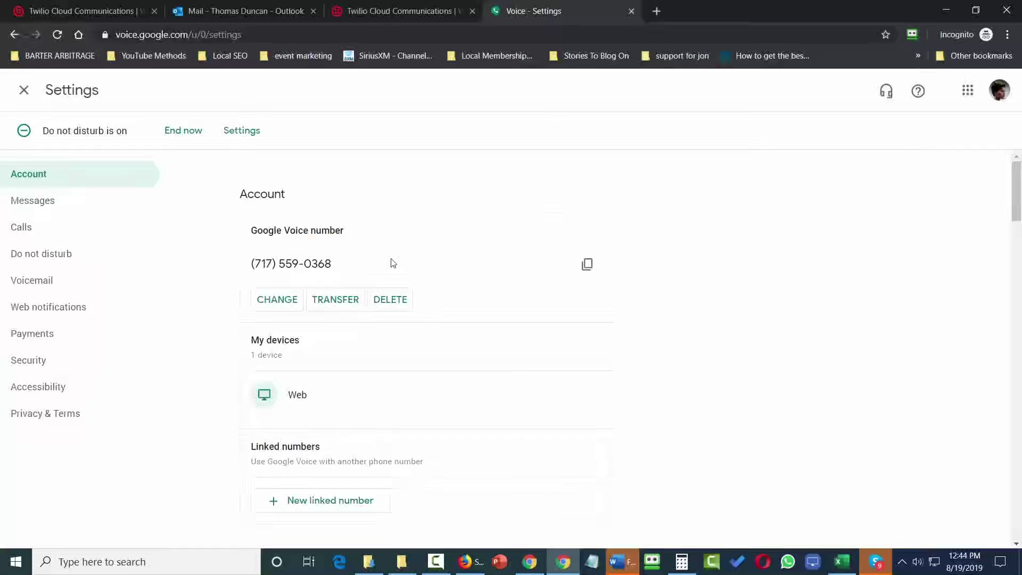
Opt out of onboarding contact, read the texted code in Google Voice Messages, and submit it in Twilio.
left_click(426, 11)
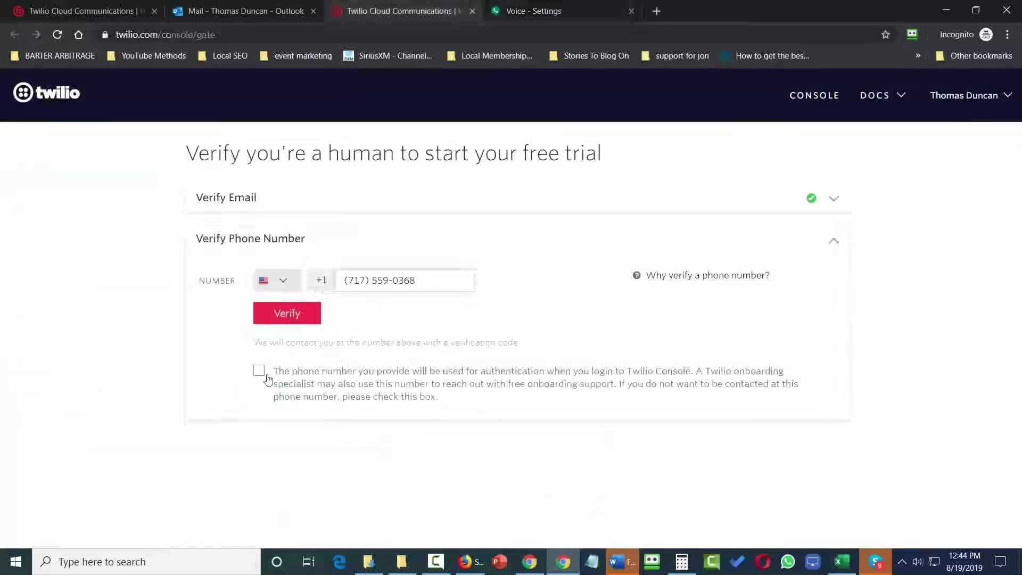
left_click(260, 372)
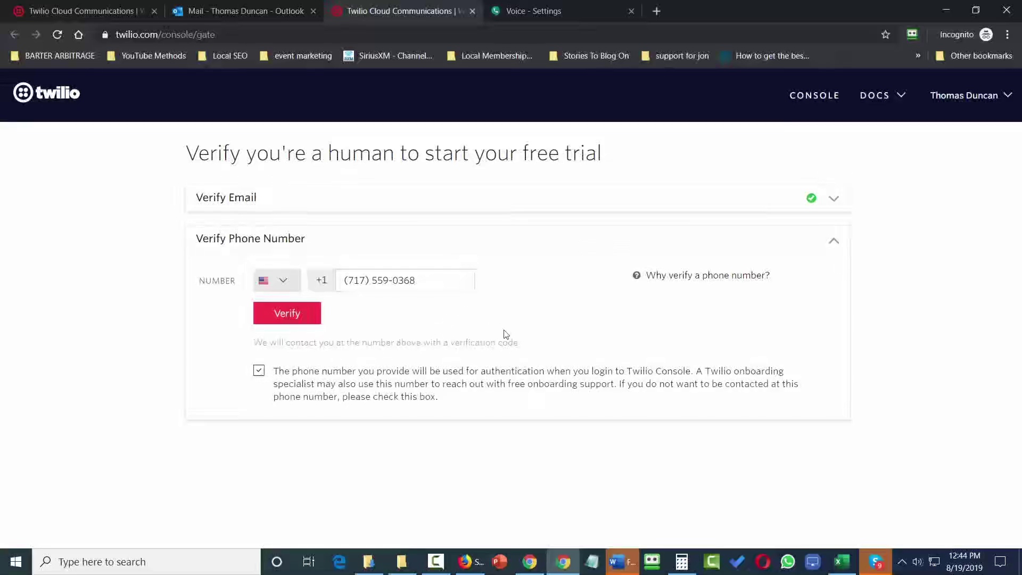
left_click(566, 12)
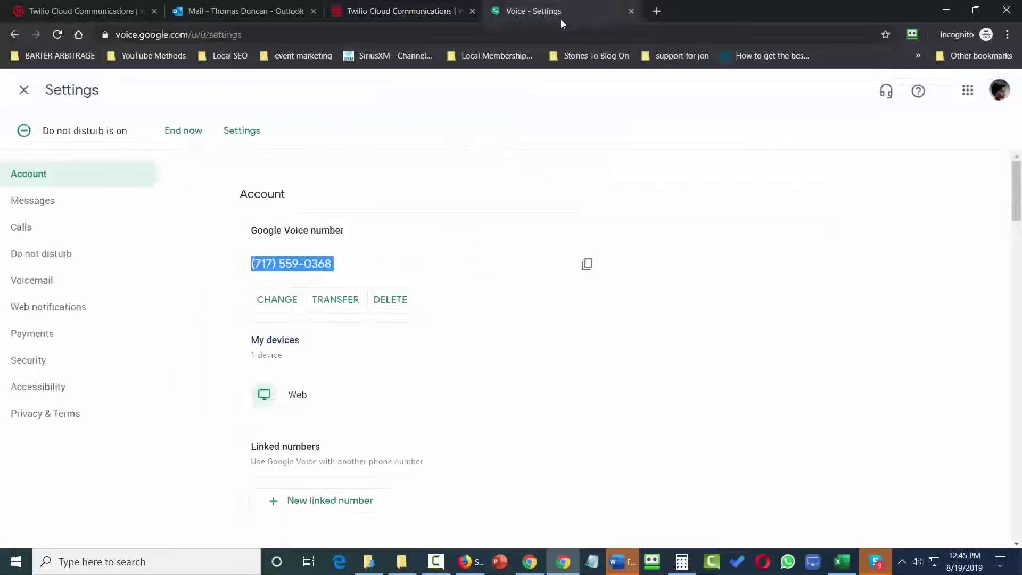
left_click(26, 91)
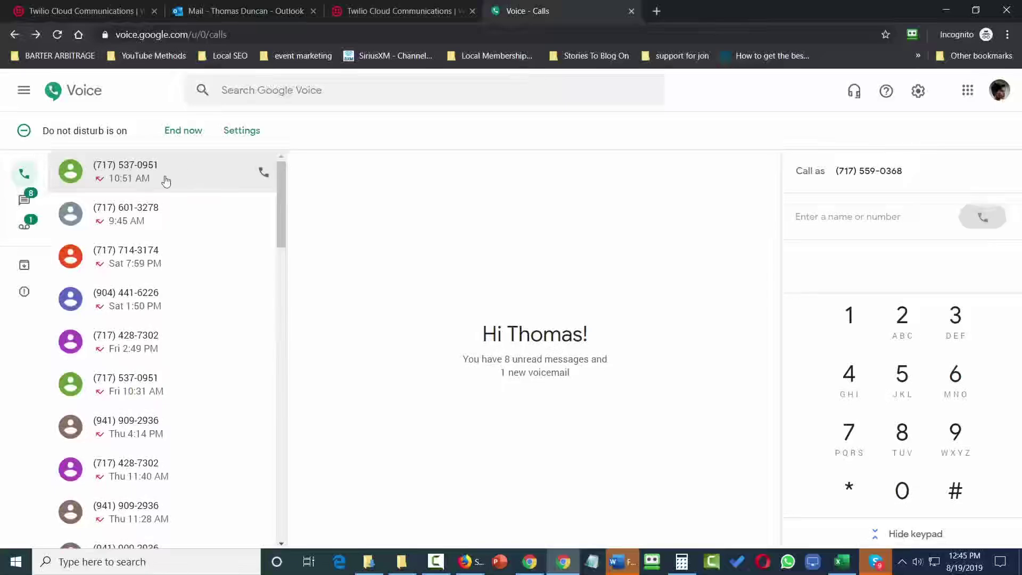
left_click(28, 201)
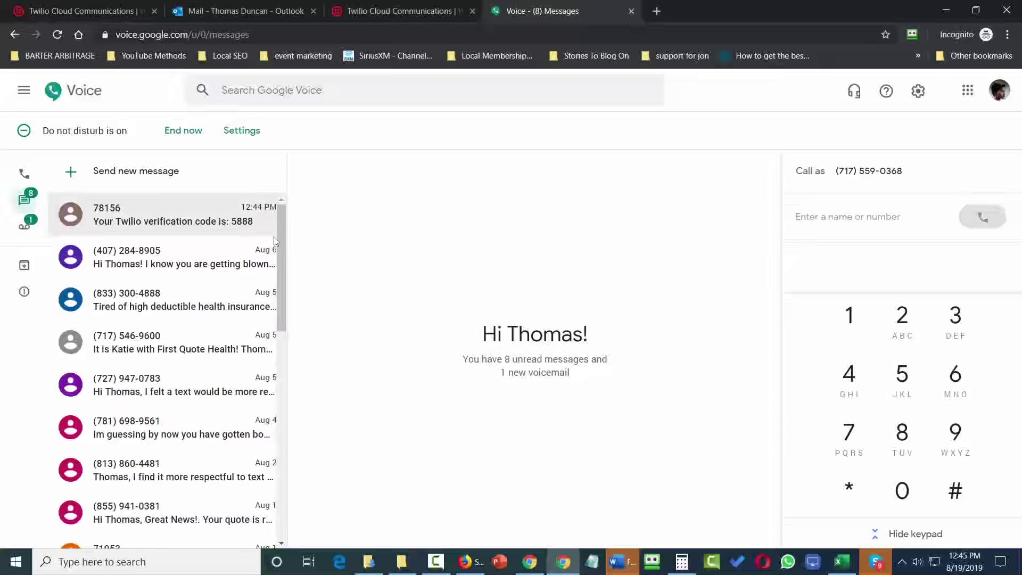
left_click(237, 229)
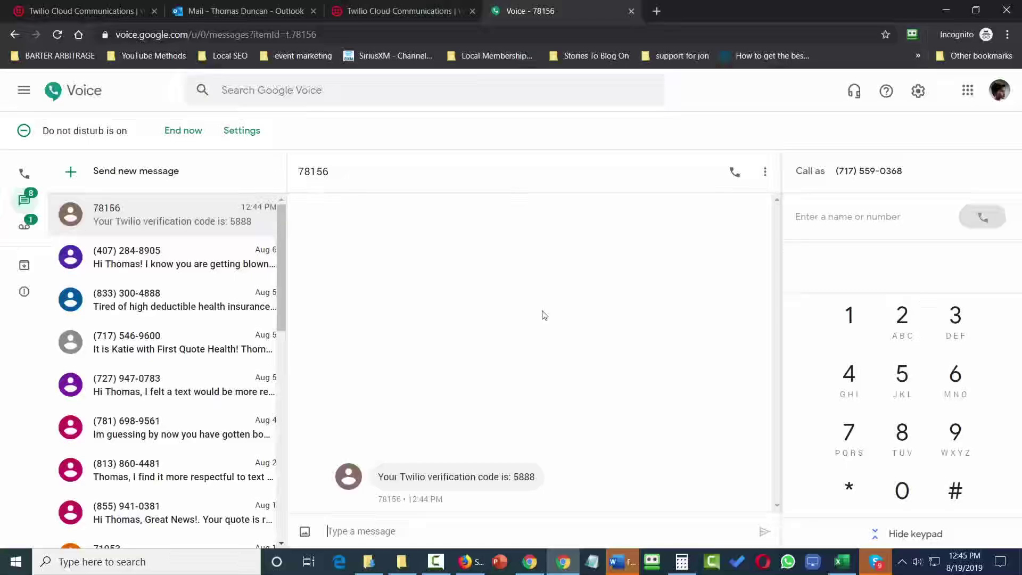
key("ctrl+shift+Tab")
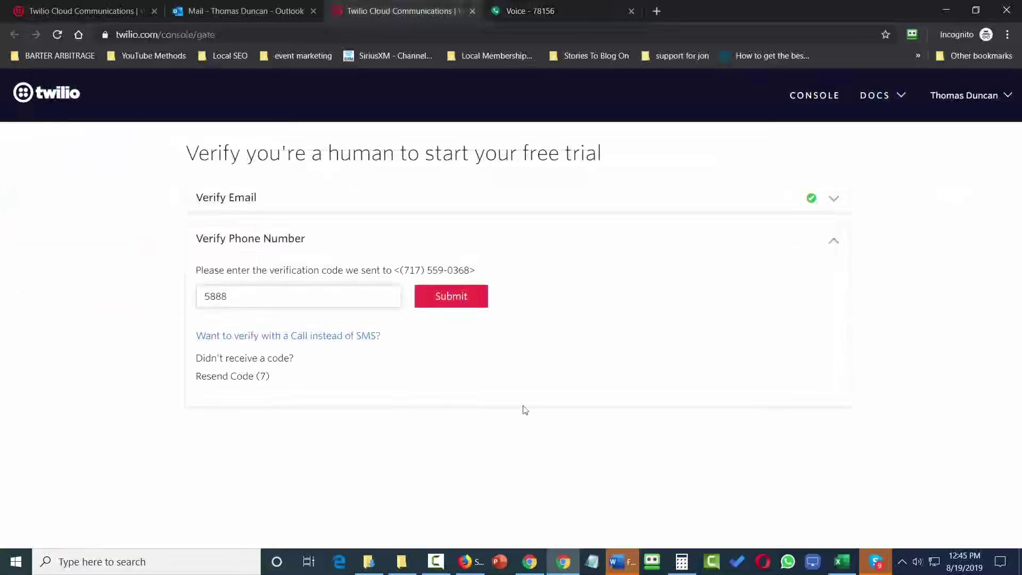
left_click(452, 302)
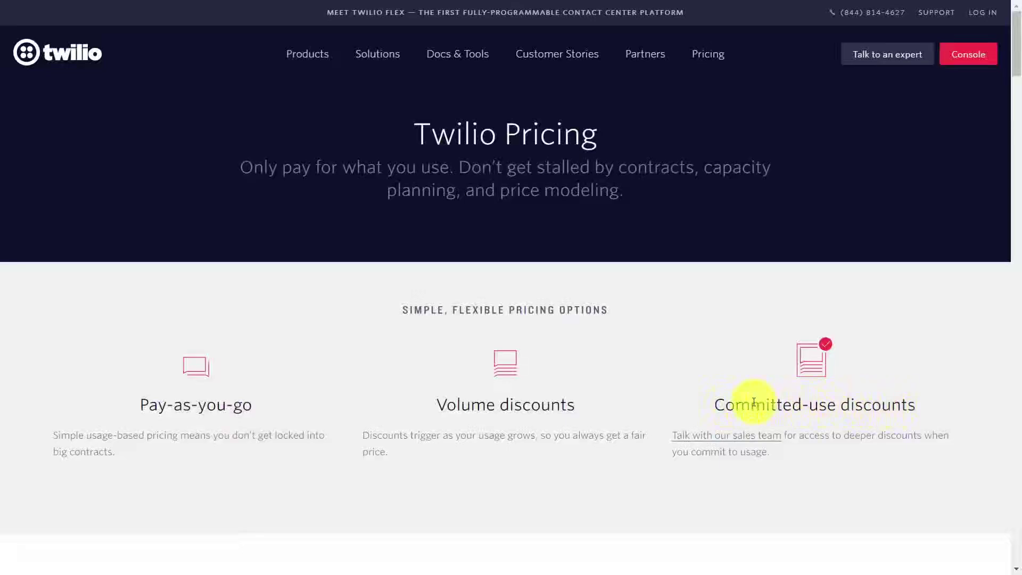
Scroll through the Twilio pricing page's per-product starting rates.
scroll(751, 402, "down", 8)
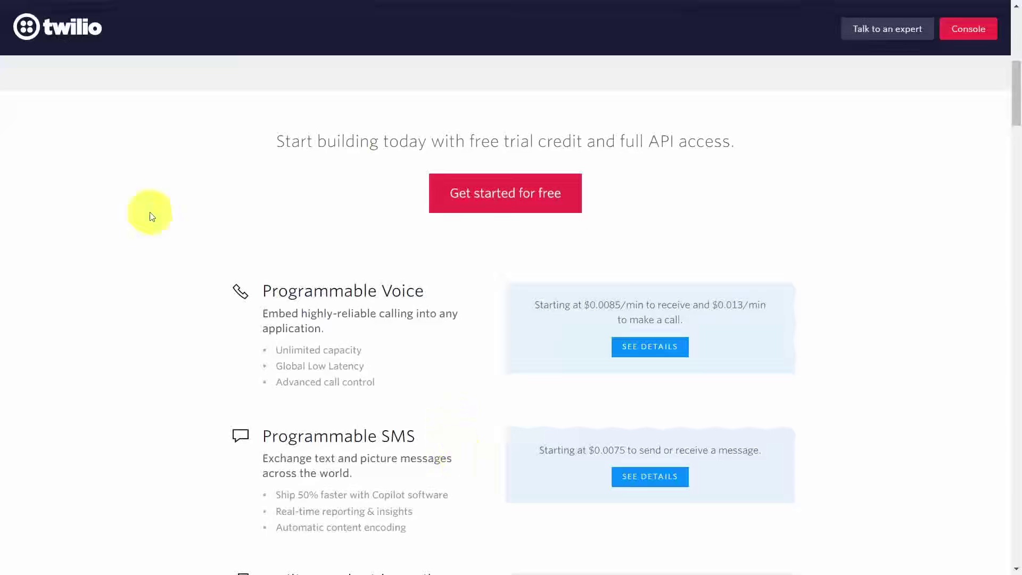
scroll(464, 449, "down", 9)
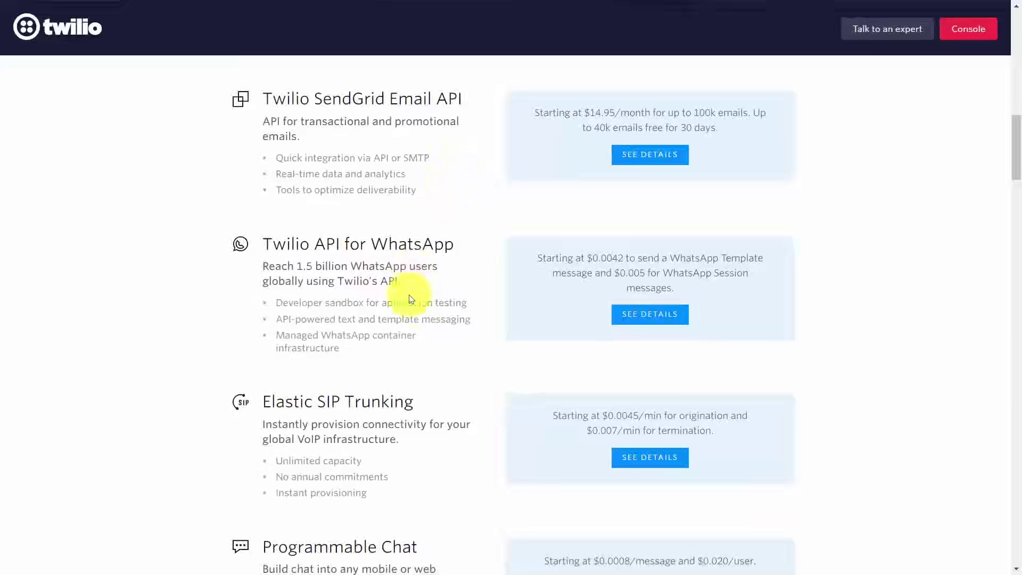
scroll(178, 326, "down", 8)
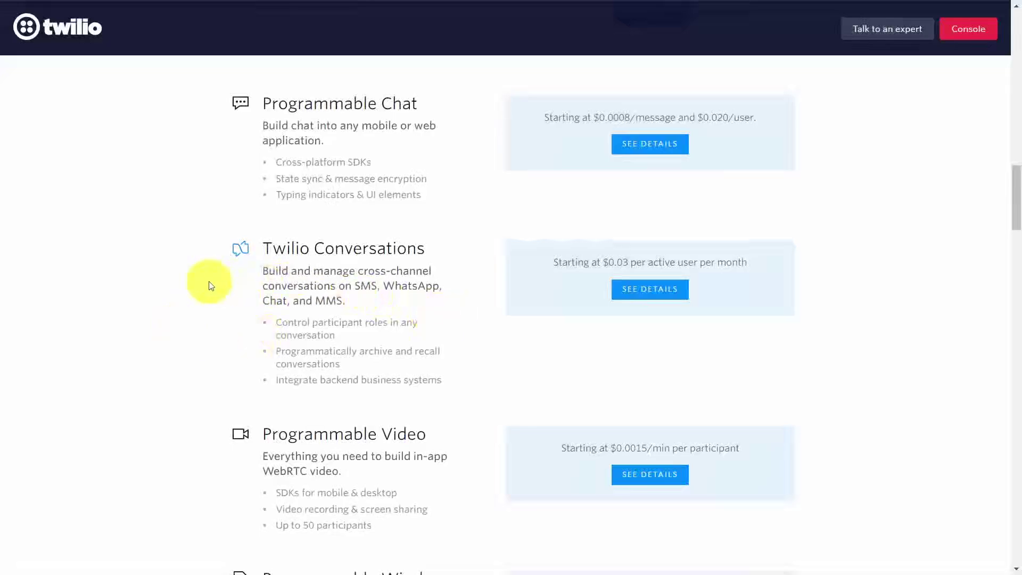
scroll(211, 285, "down", 8)
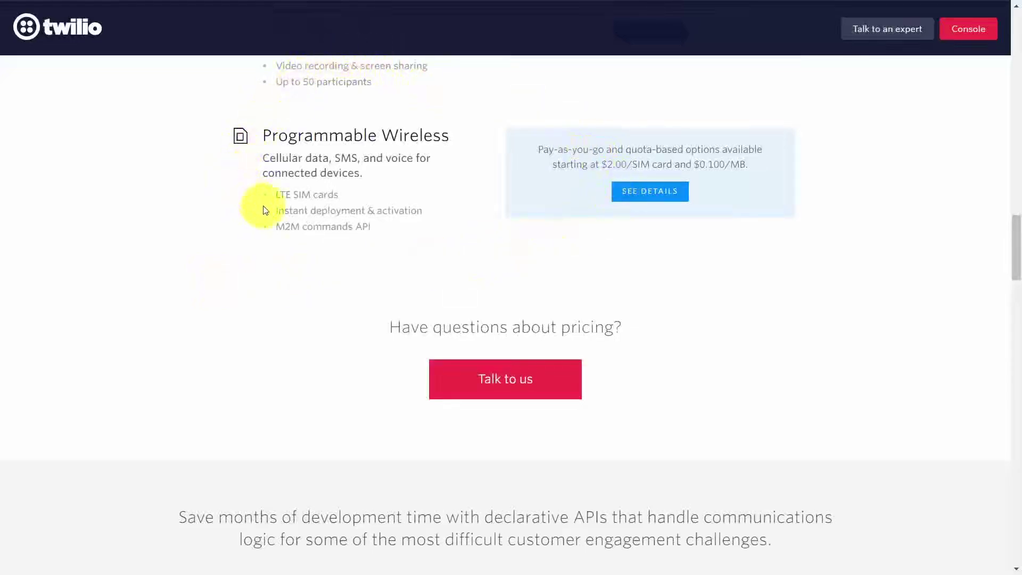
scroll(585, 240, "up", 15)
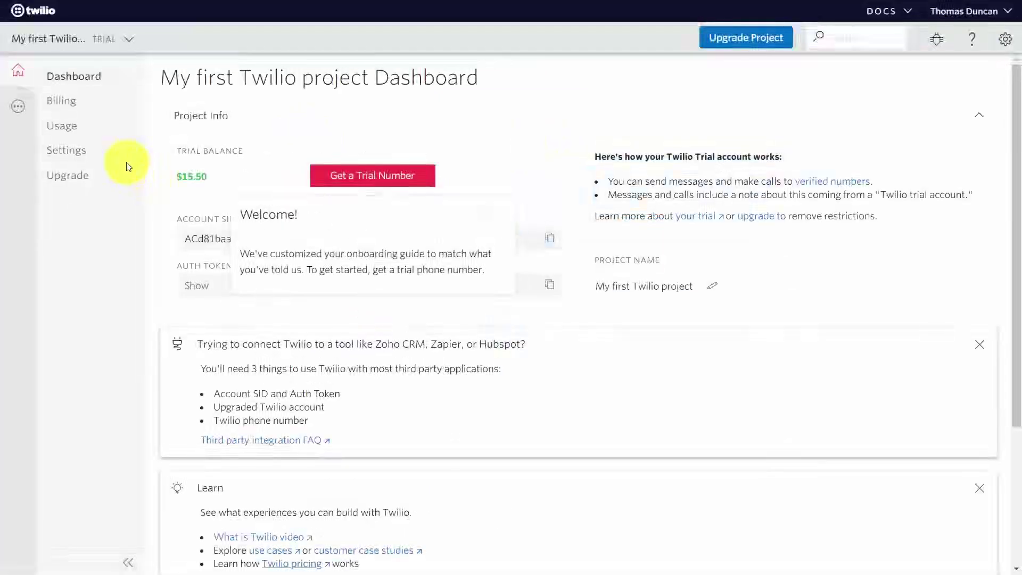
Scroll the dashboard and follow the 'your trial' link to the trial account guide.
scroll(451, 210, "down", 3)
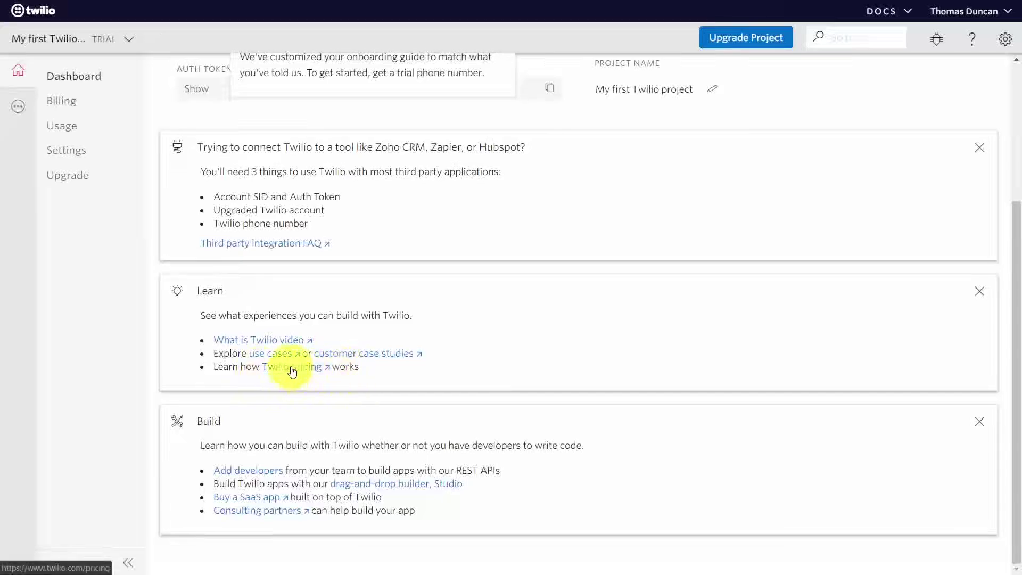
scroll(288, 370, "up", 3)
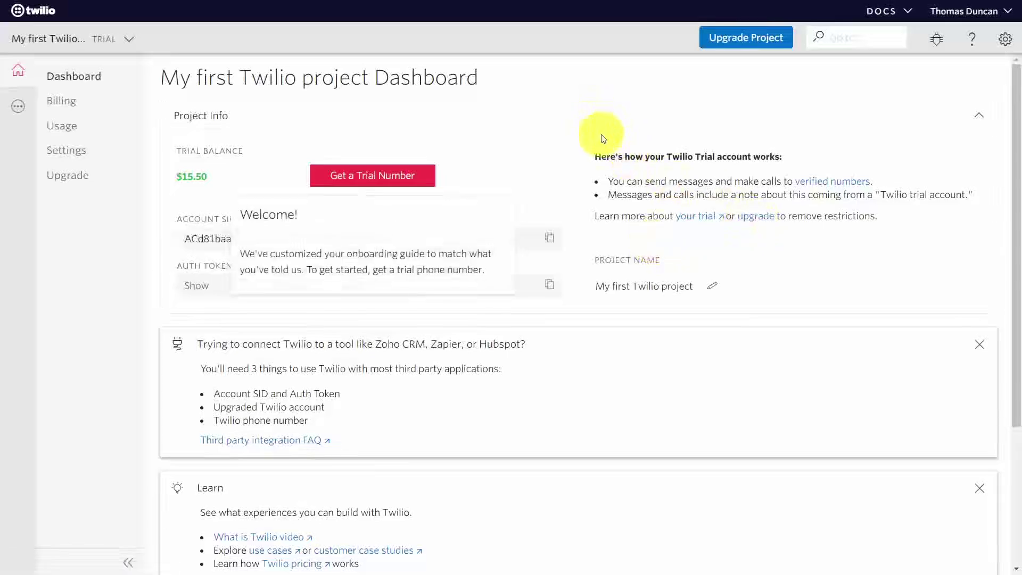
left_click(697, 220)
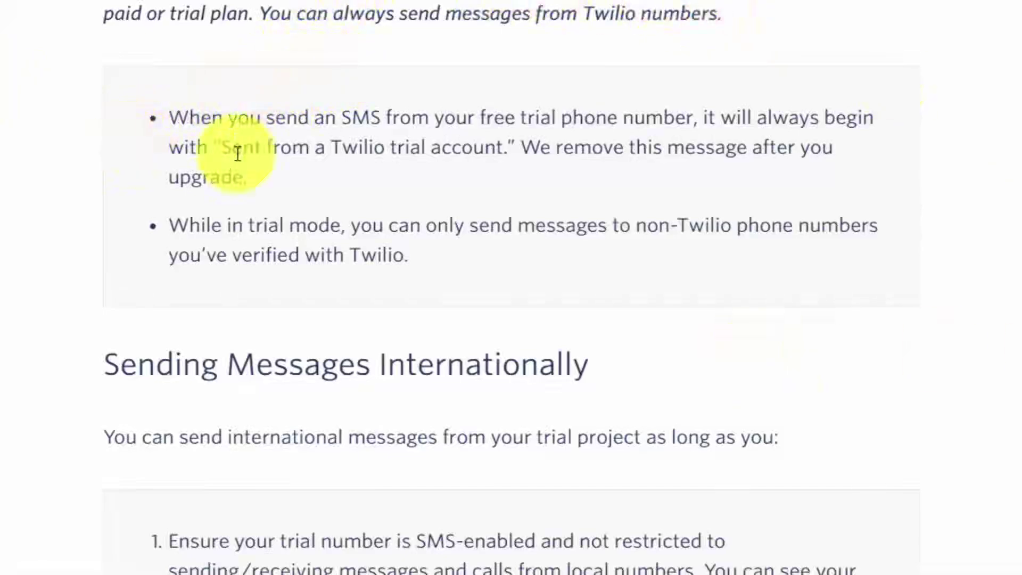
left_click_drag(223, 152, 515, 150)
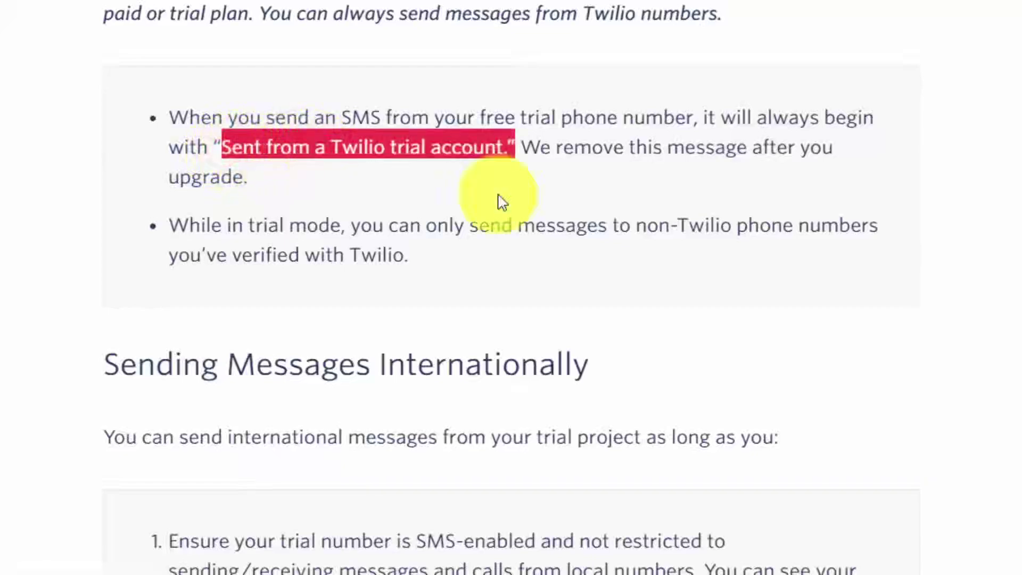
scroll(430, 160, "down", 20)
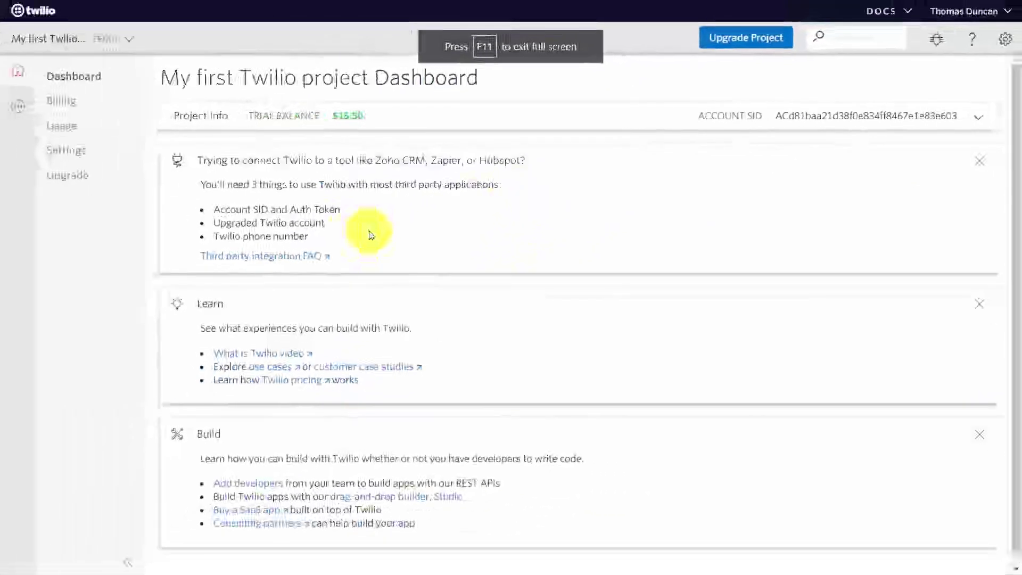
Expand the dashboard's Project Info bar to reveal trial restrictions and the trial-number offer.
left_click(381, 118)
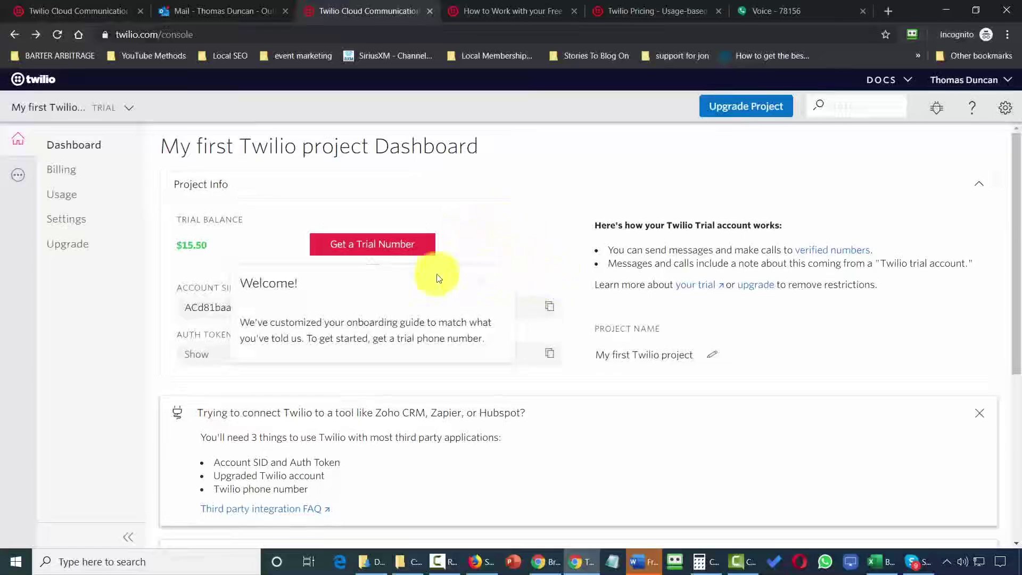
Claim the first 570-area-code (Scranton, PA) number as the project's trial number.
left_click(386, 249)
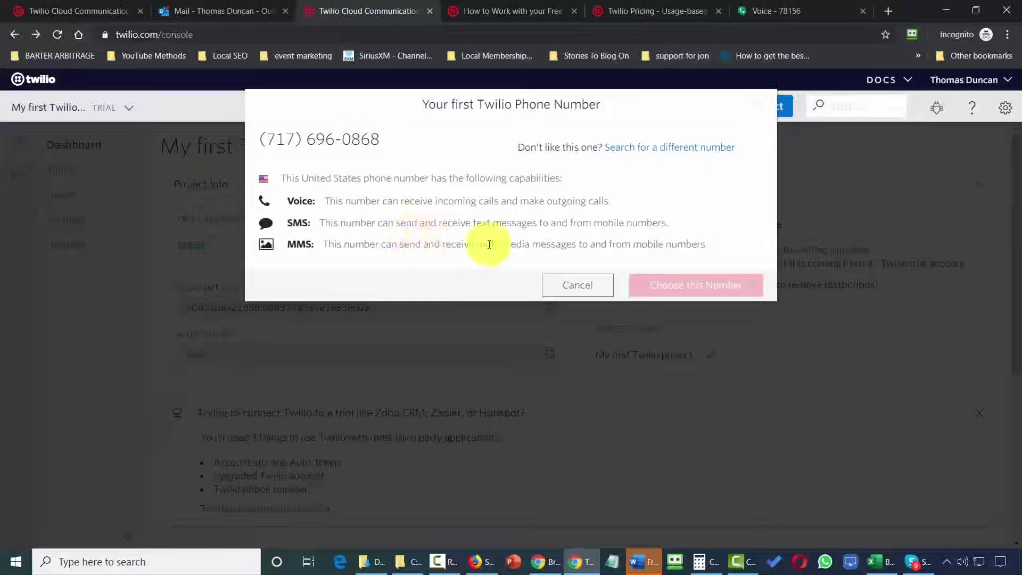
left_click(658, 153)
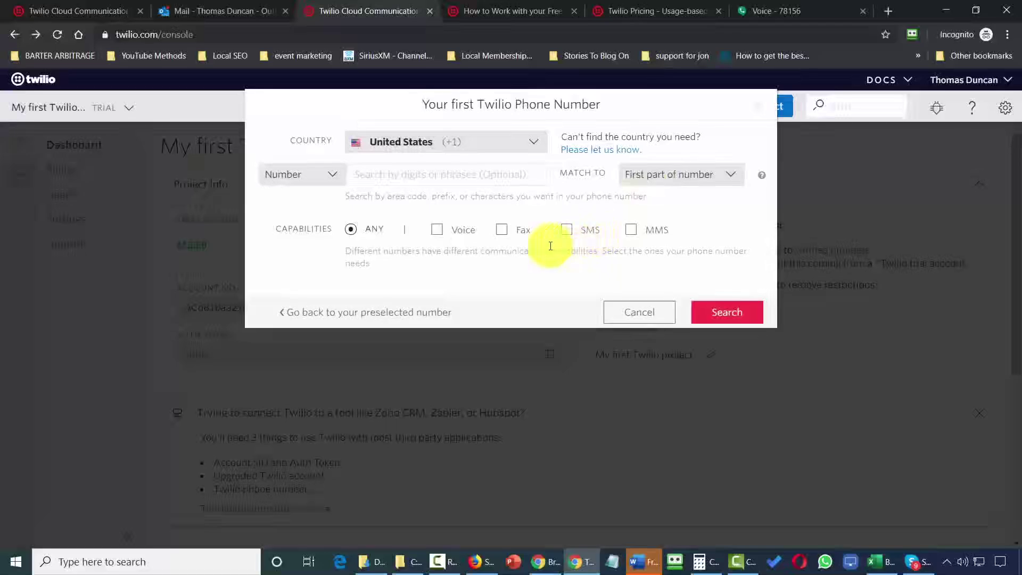
type("570")
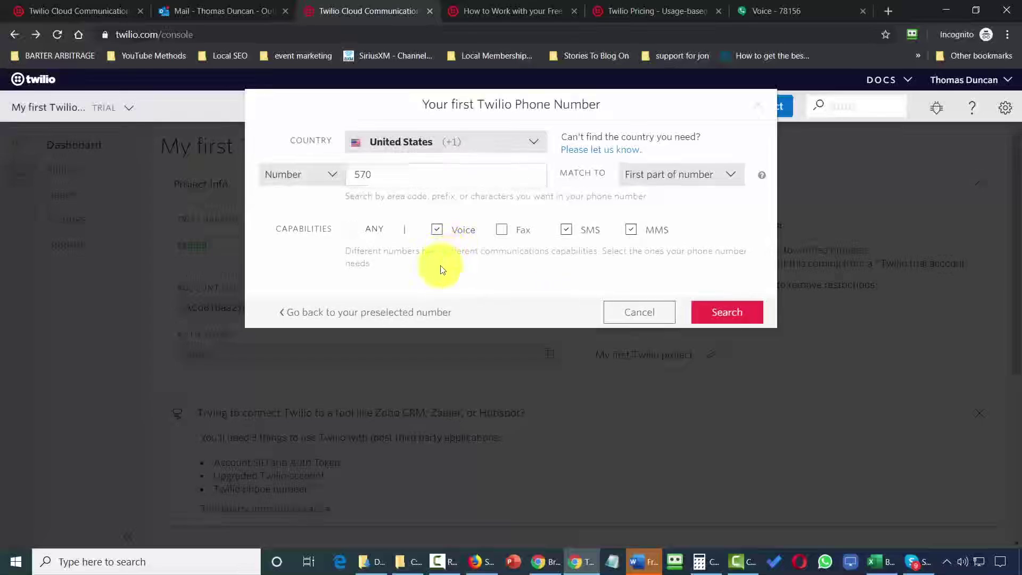
left_click(714, 325)
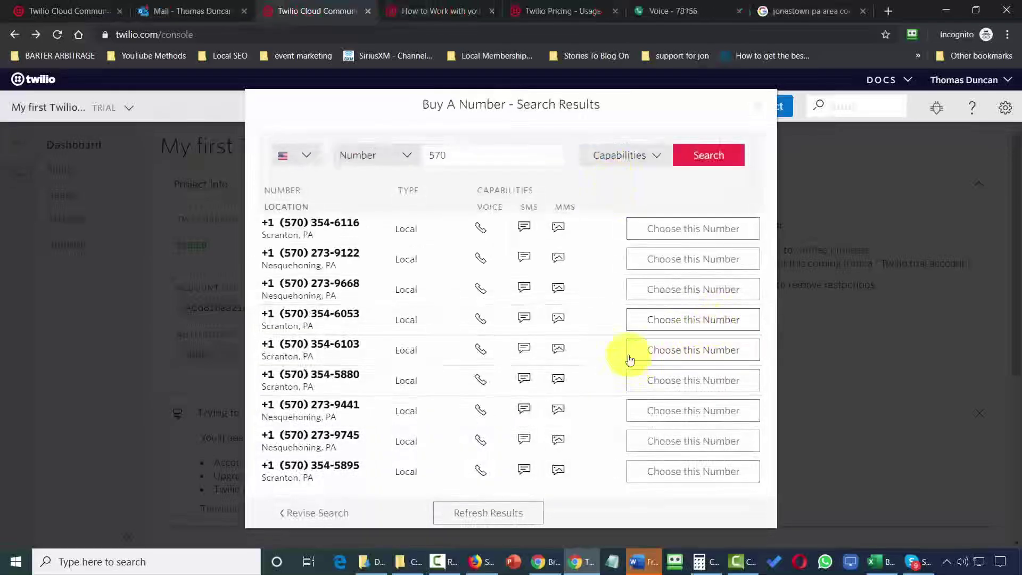
left_click(678, 235)
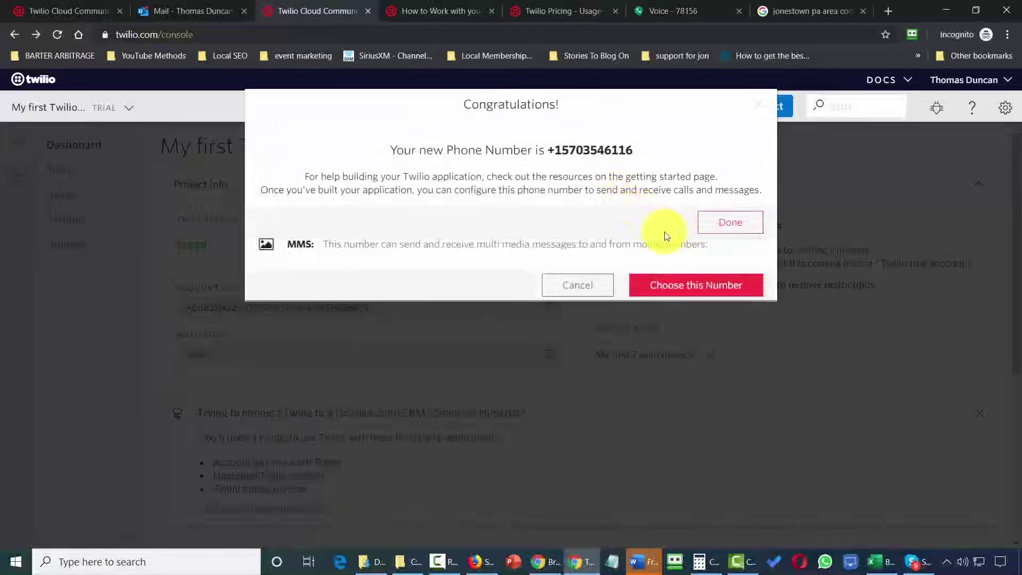
left_click(731, 224)
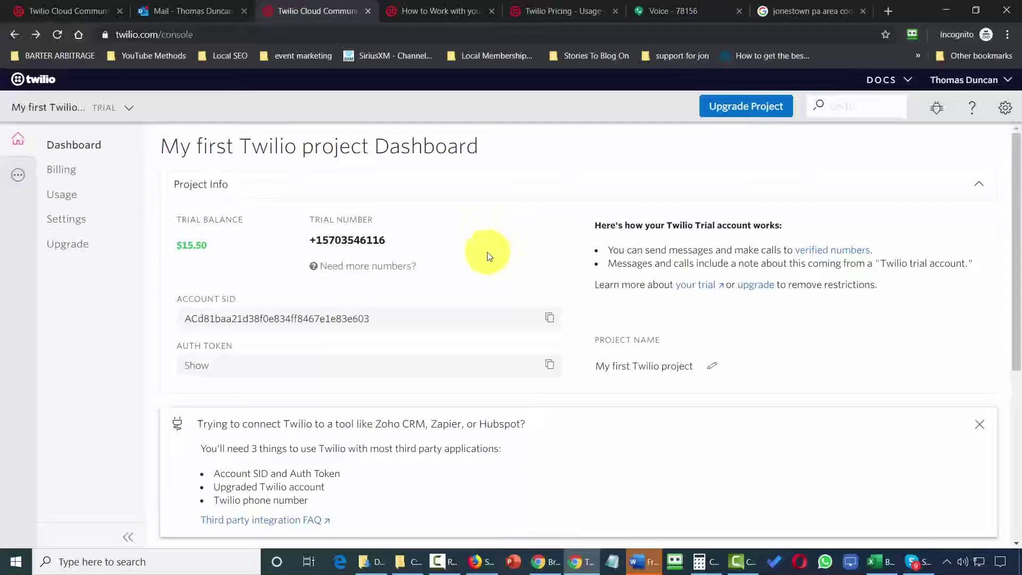
Switch the browser to full screen with F11 to show the project dashboard.
key("F11")
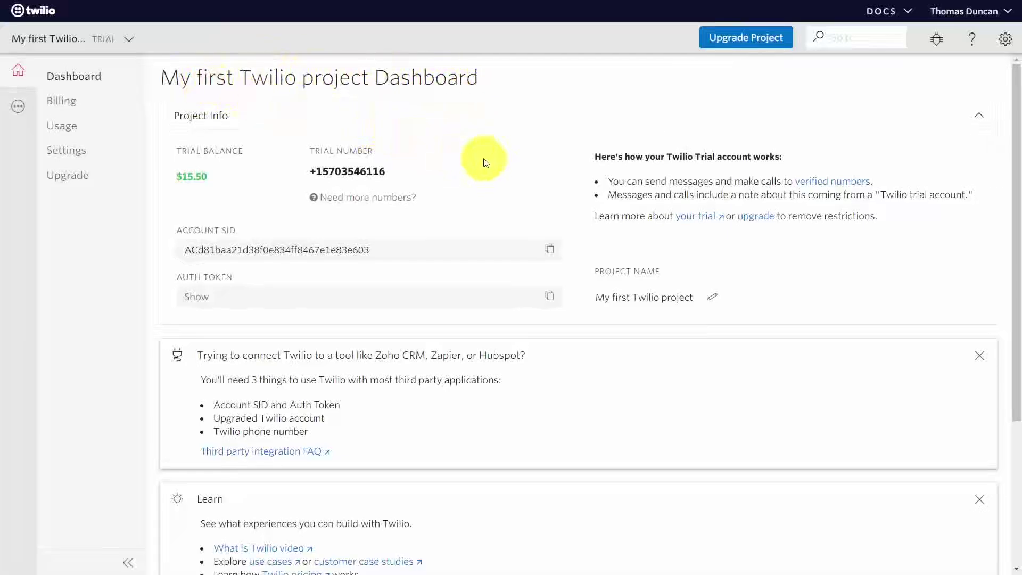
Replace the project name with 'Video Tutorials' and save it.
left_click(712, 303)
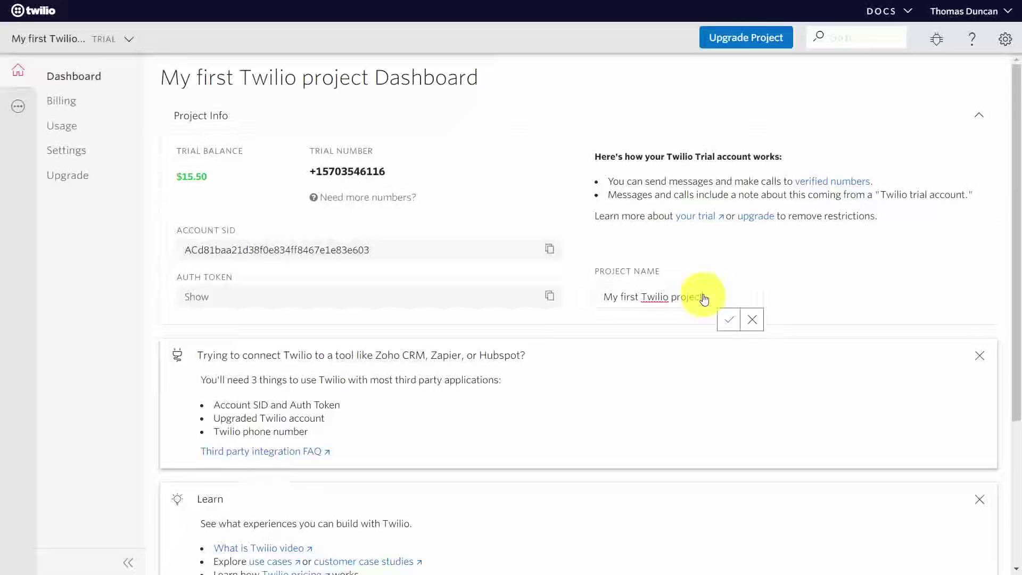
key("ctrl+a")
type("Video Tutorials")
left_click(729, 319)
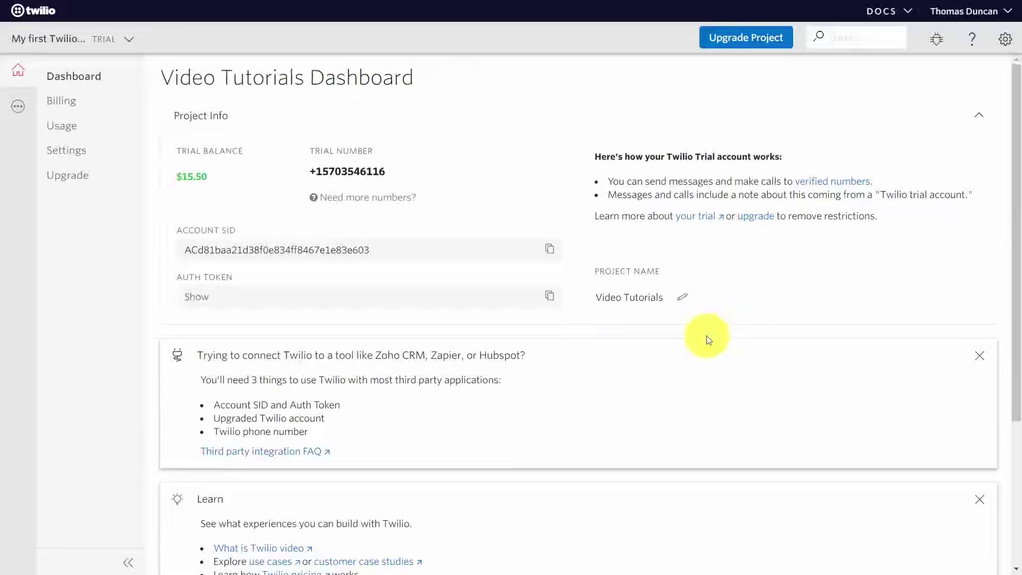
Go to the Build card and open the Studio drag-and-drop builder to see the flow templates.
scroll(709, 340, "down", 4)
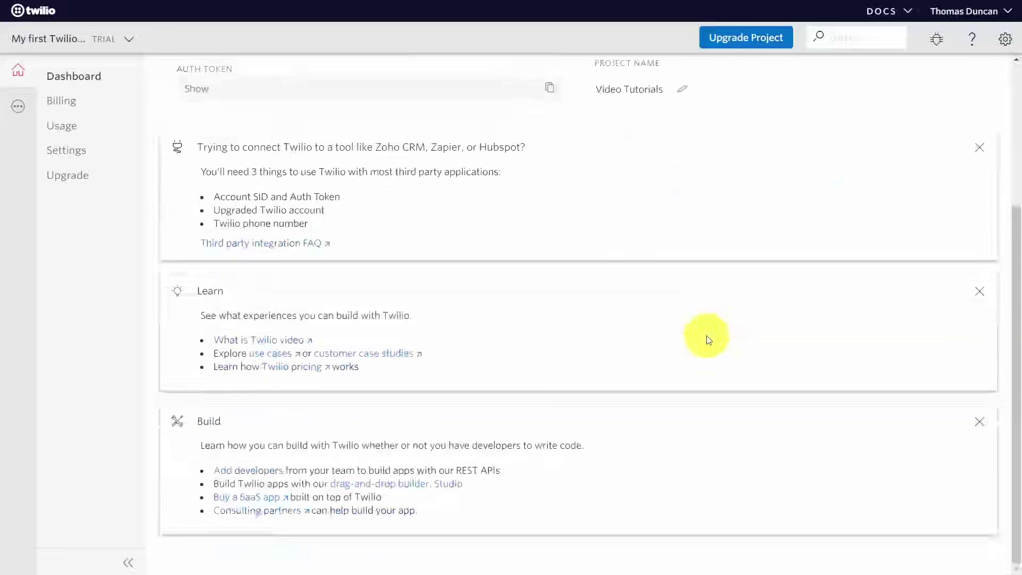
left_click(414, 489)
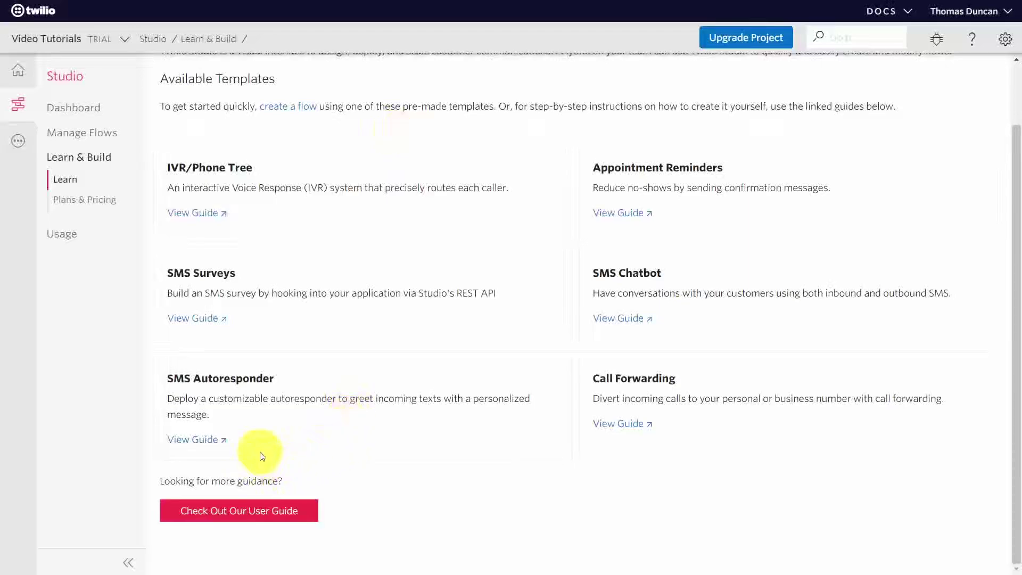
left_click(206, 441)
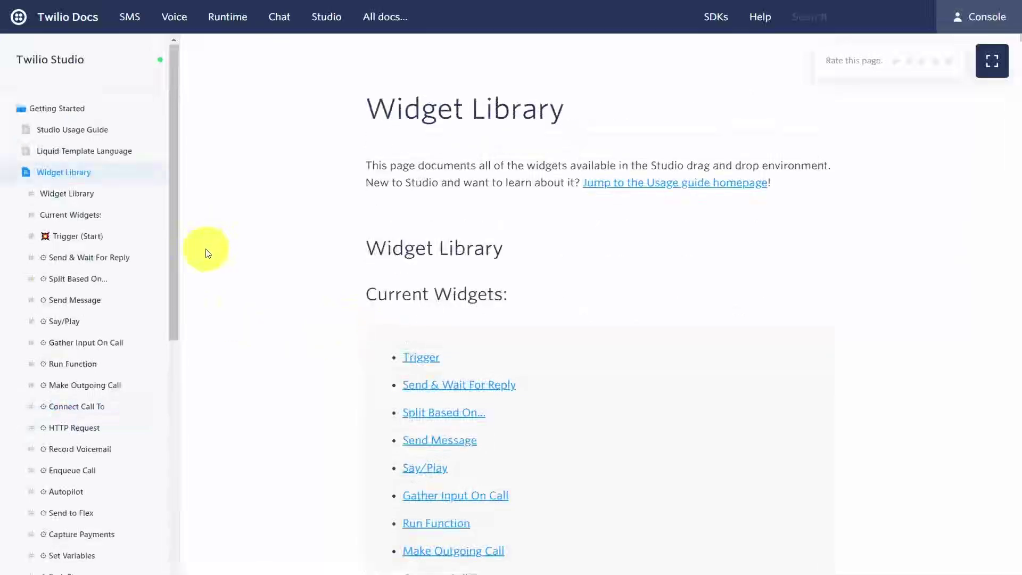
scroll(137, 271, "down", 10)
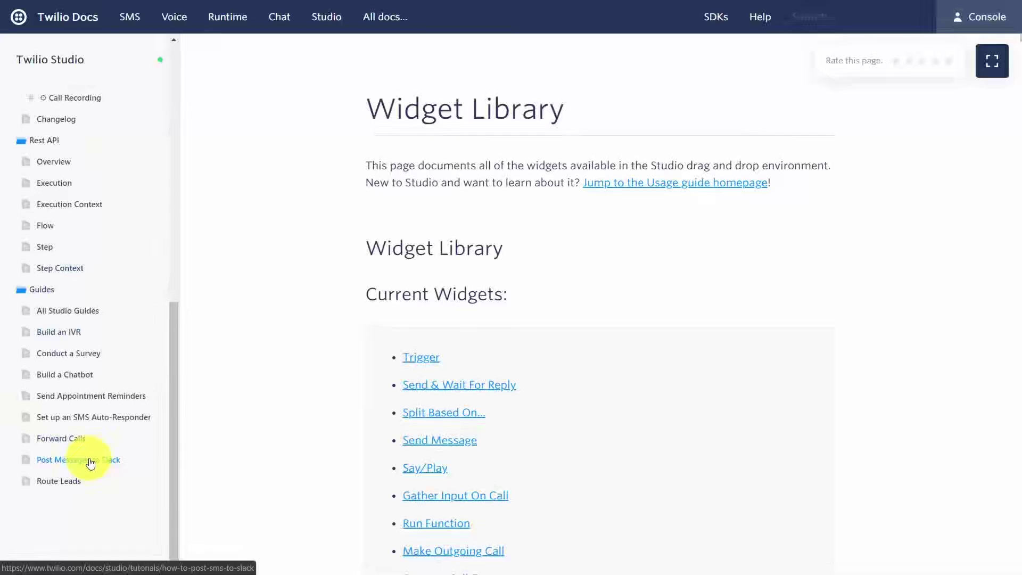
scroll(88, 461, "up", 10)
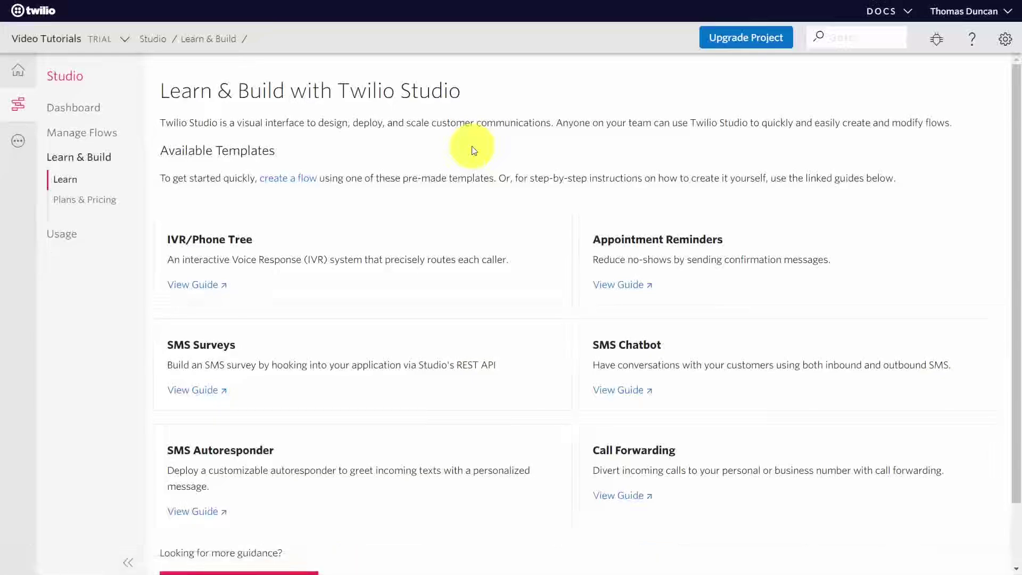
Start a new Studio flow named 'Video Tutorial SMS' and choose Start from scratch.
left_click(295, 184)
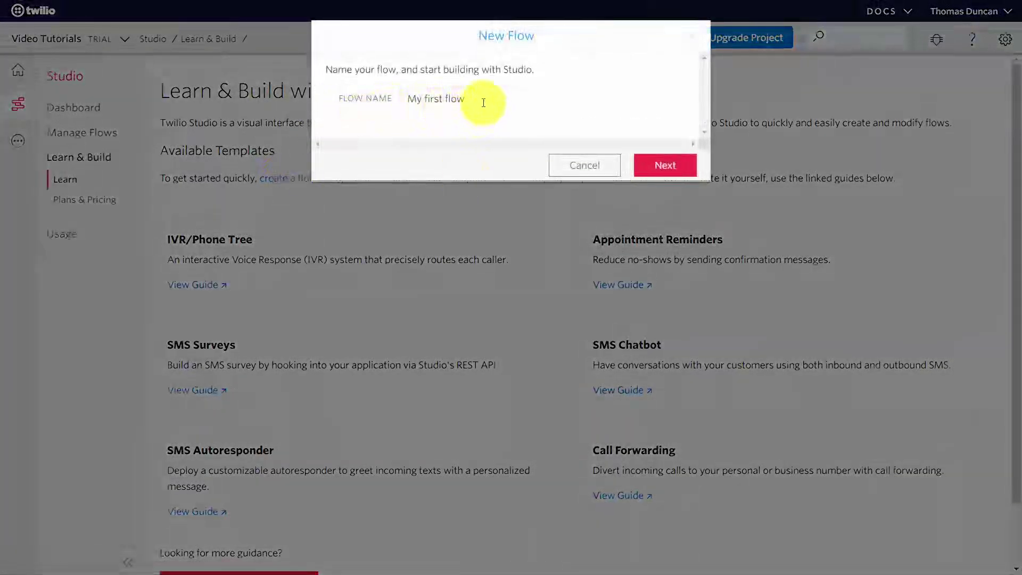
left_click_drag(484, 102, 347, 108)
type("Video Tutorial SMS")
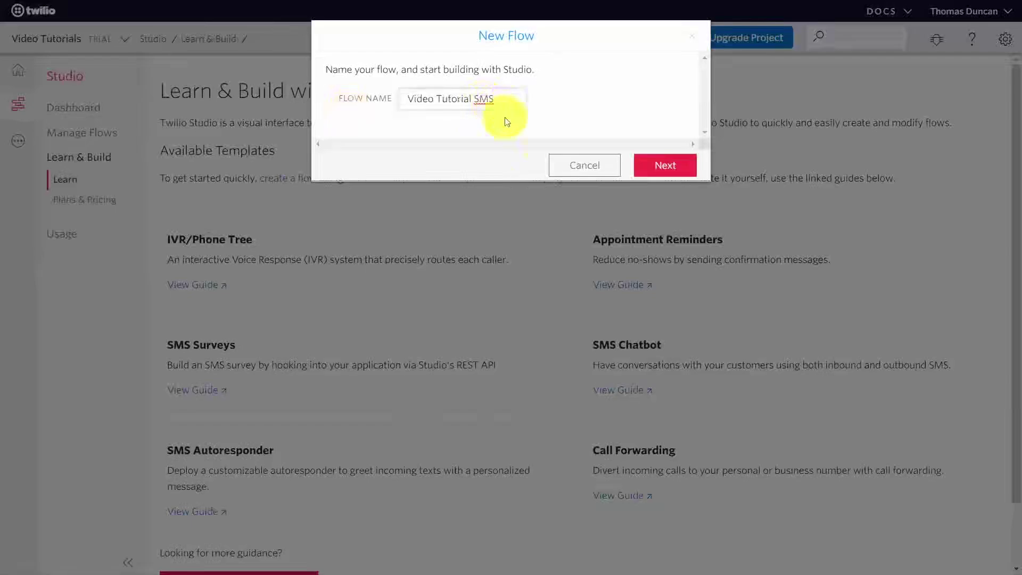
left_click(660, 164)
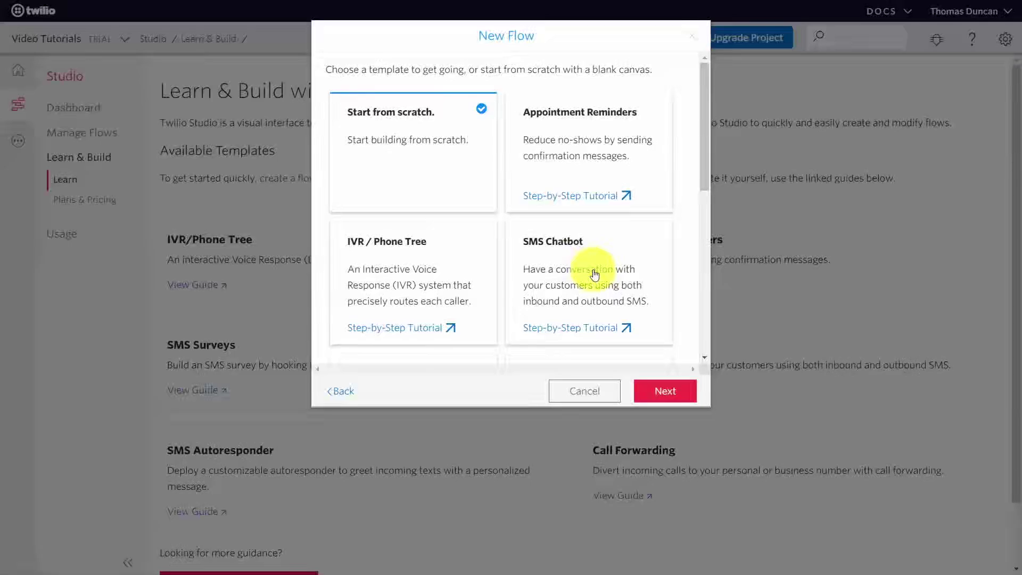
scroll(595, 274, "down", 5)
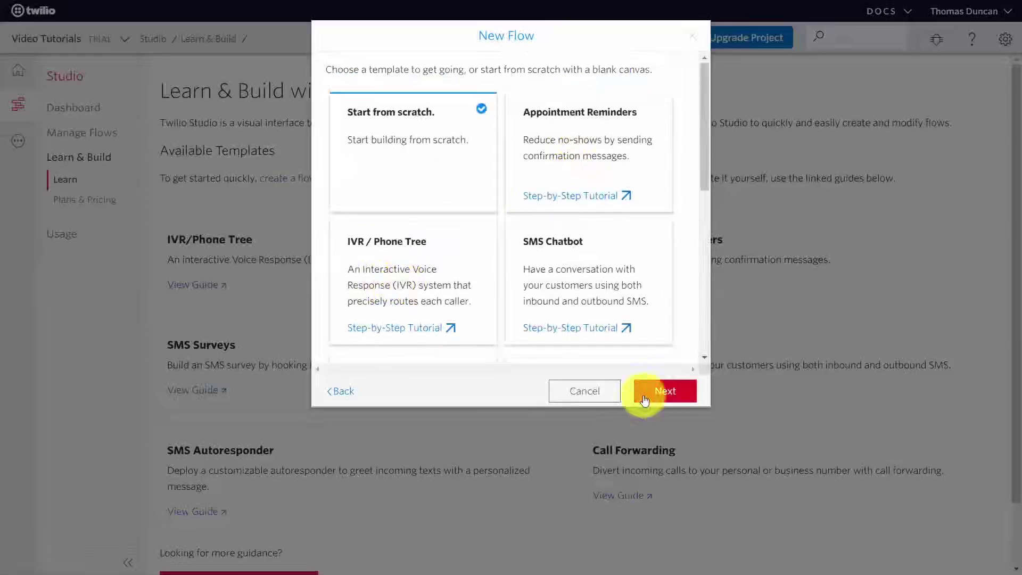
Create the blank flow and add a Send Message widget under the Trigger's Incoming Message branch.
left_click(659, 390)
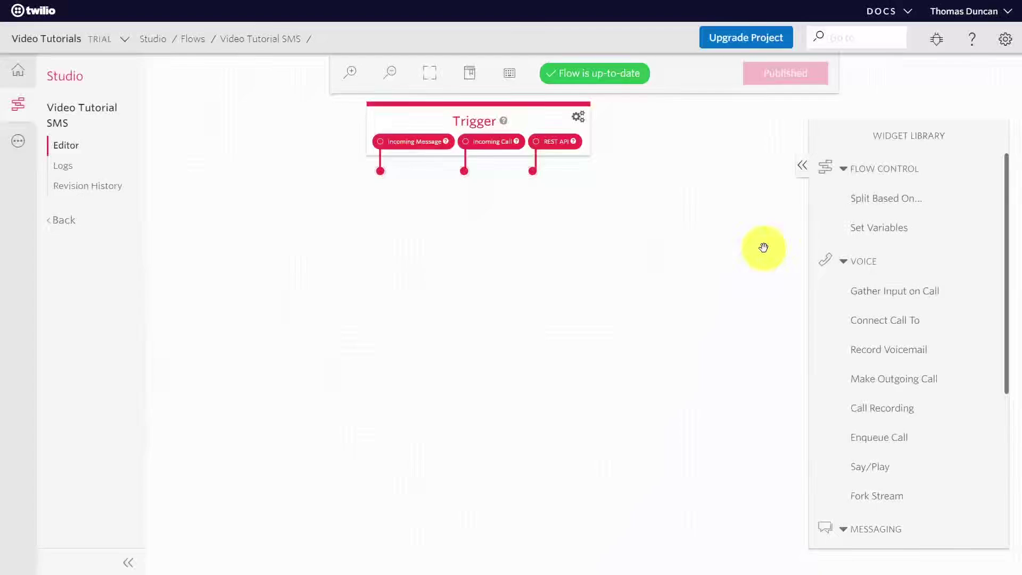
left_click(435, 169)
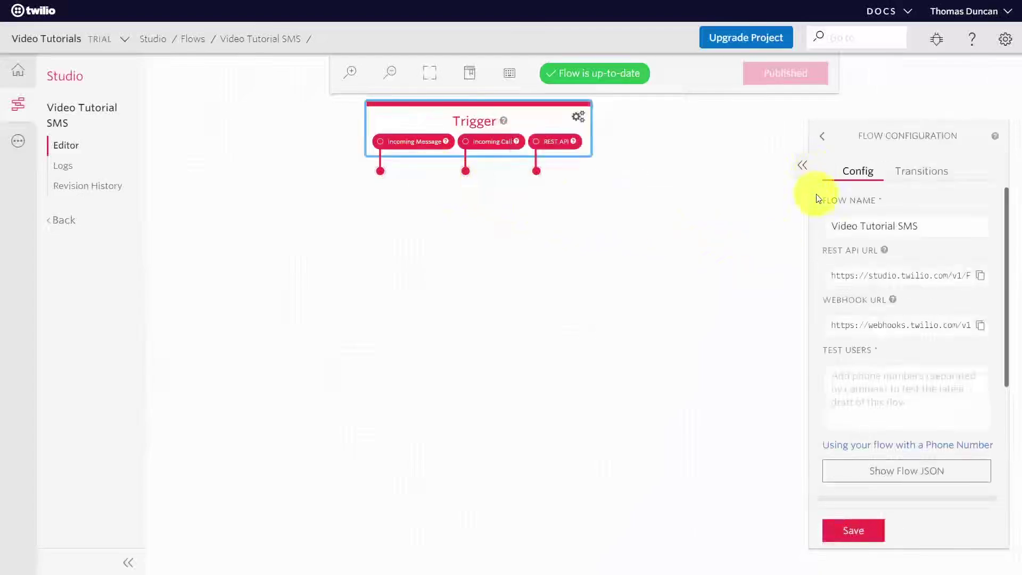
left_click(917, 174)
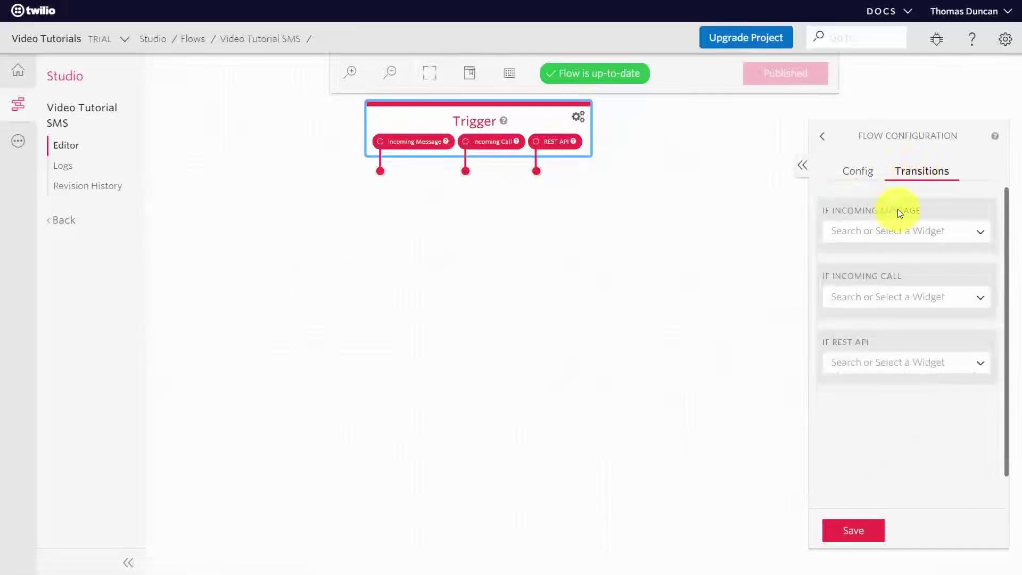
left_click(980, 235)
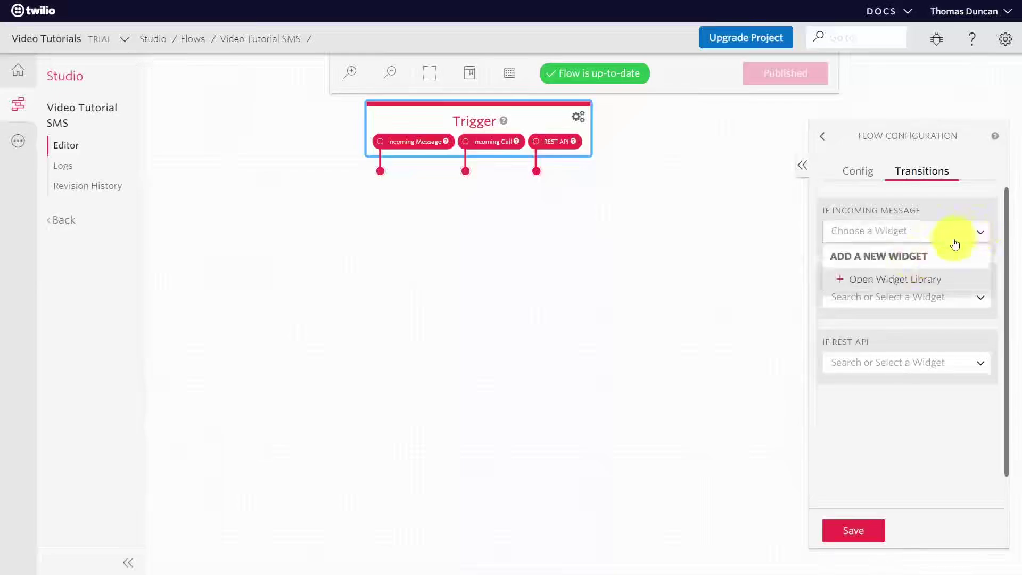
left_click(901, 286)
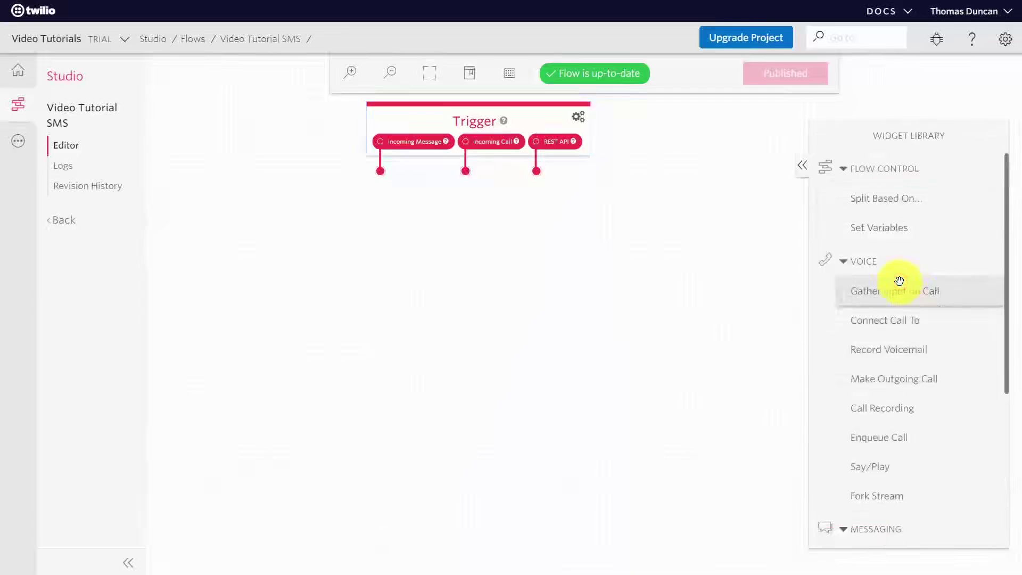
scroll(927, 362, "down", 5)
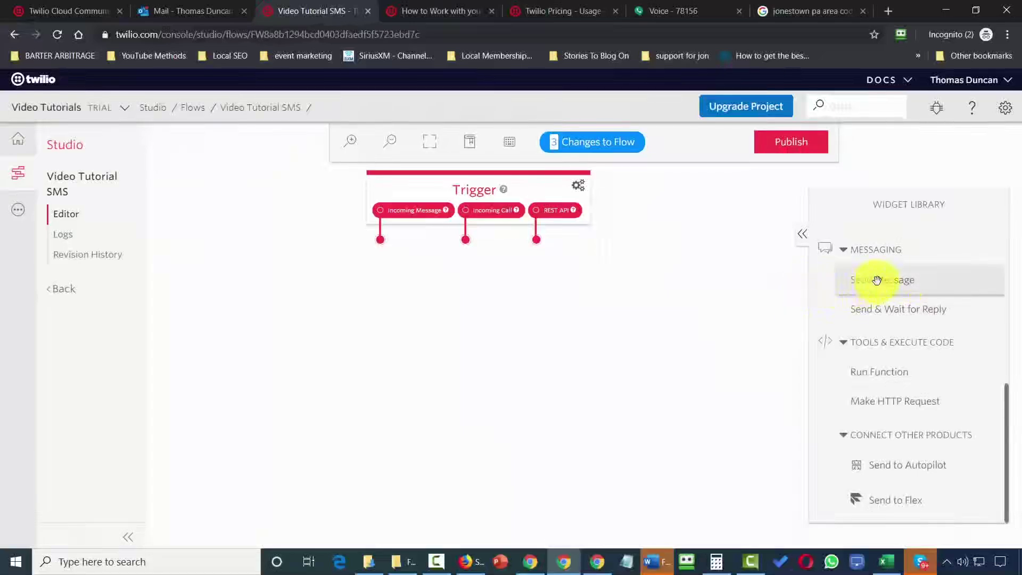
left_click_drag(877, 281, 405, 283)
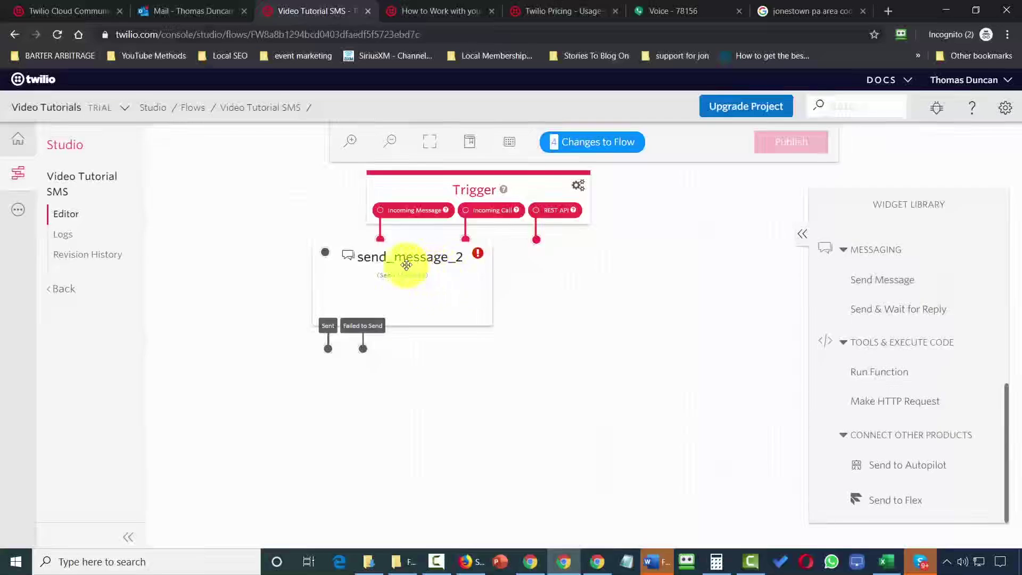
Paste the auto-reply text into the Send Message widget's body and save the widget.
left_click(411, 261)
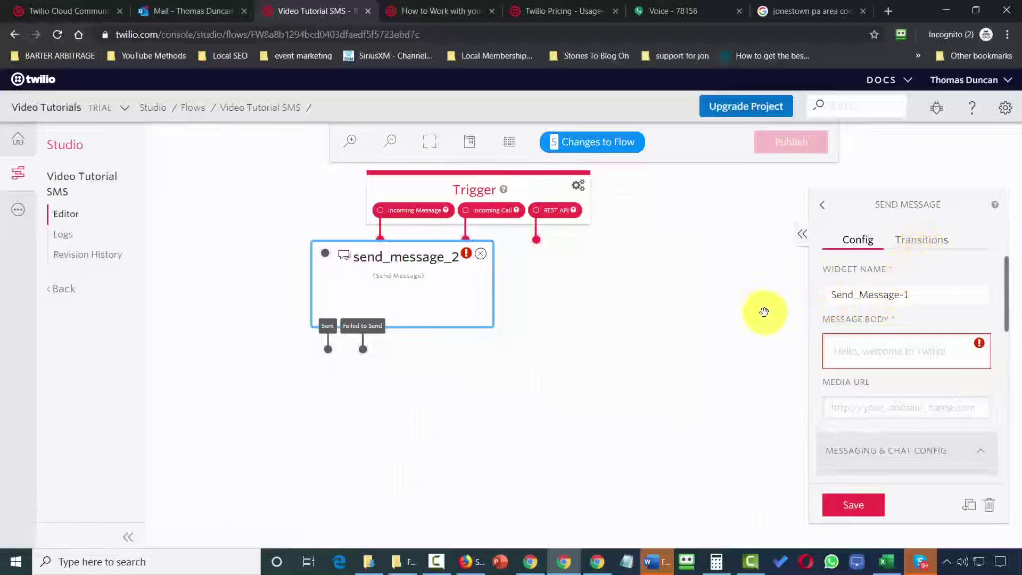
left_click(885, 360)
type("You now have new tutorials. Click to watch!")
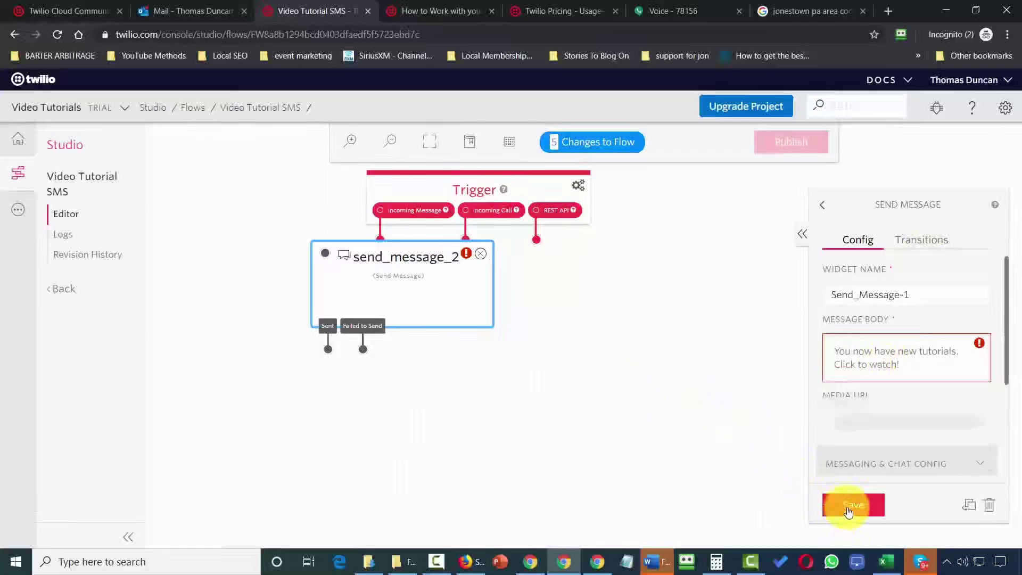
left_click(849, 510)
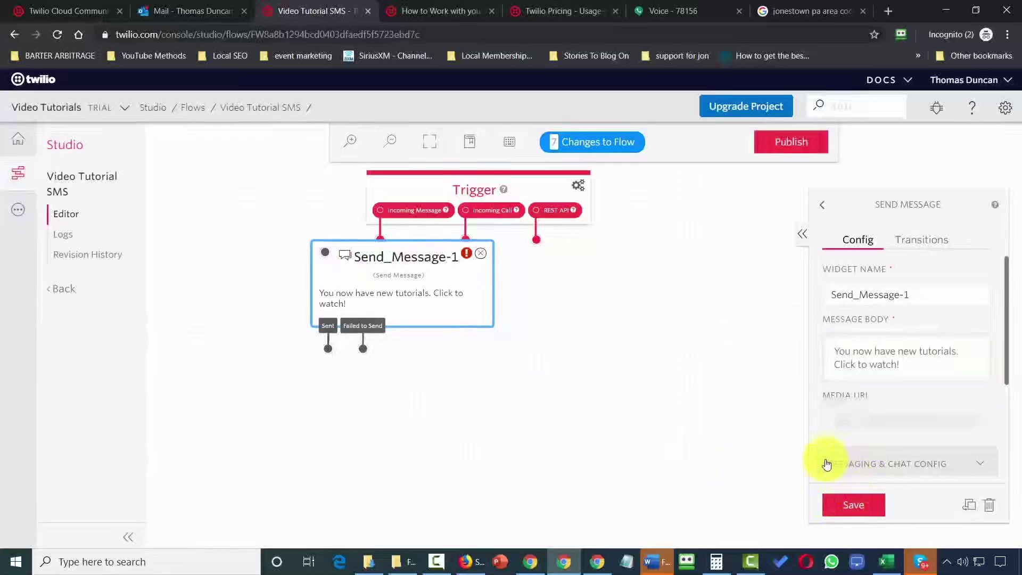
Connect the Incoming Message trigger to Send_Message-1 and publish the Video Tutorial SMS flow.
left_click_drag(417, 265, 483, 312)
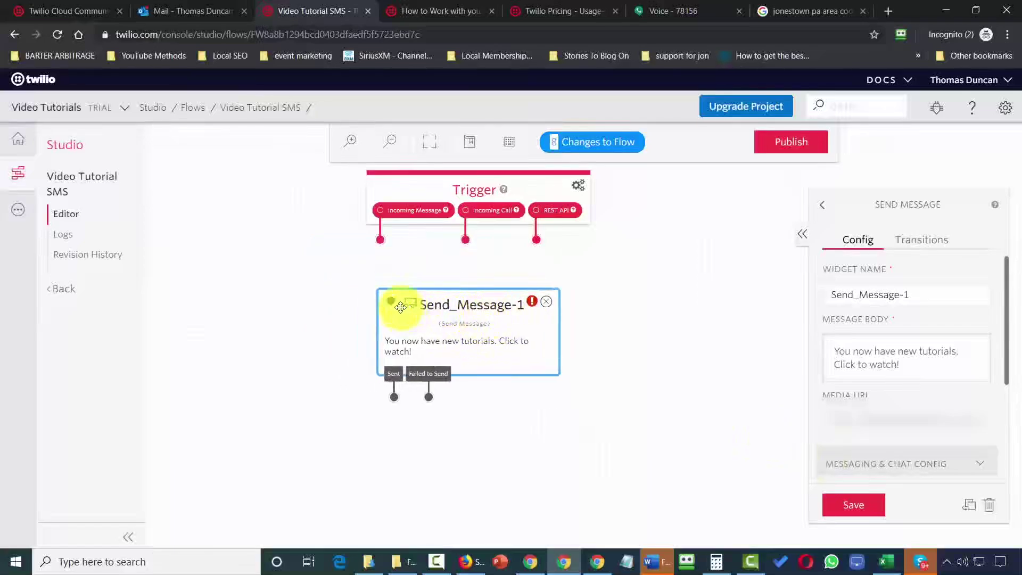
mouse_move(390, 302)
left_mouse_down()
mouse_move(386, 276)
mouse_move(390, 283)
left_mouse_up()
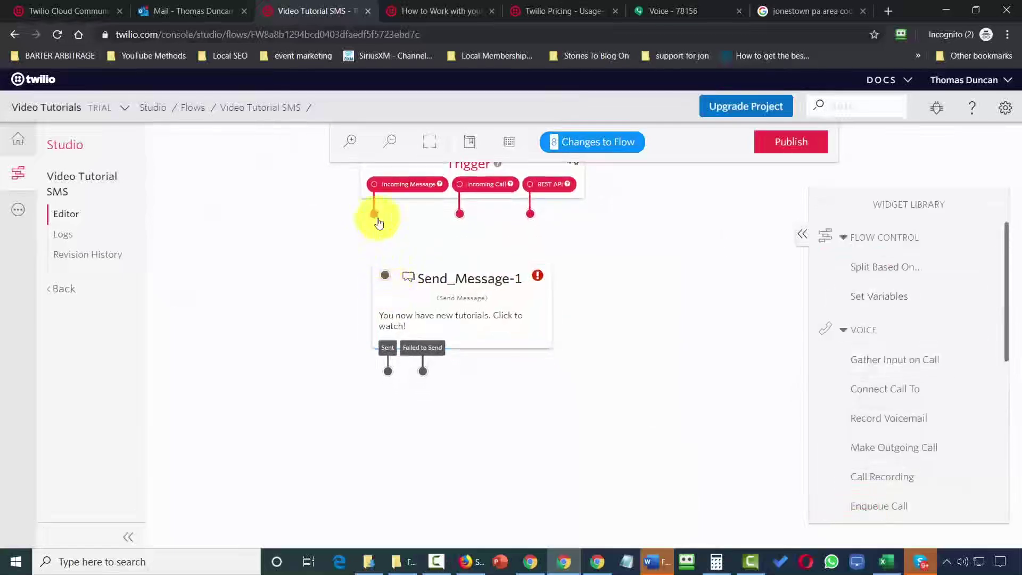
left_click_drag(375, 214, 397, 283)
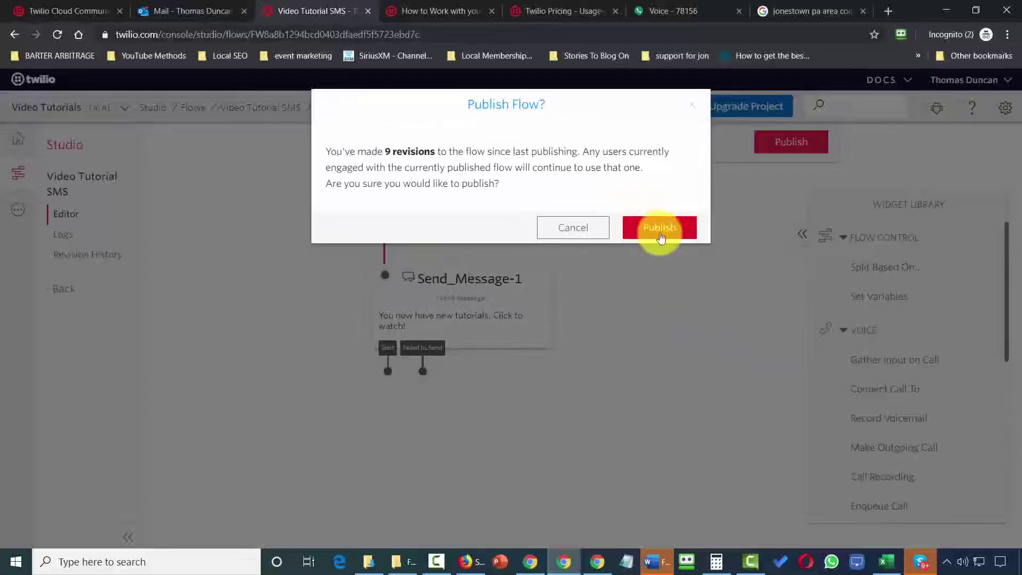
left_click(660, 230)
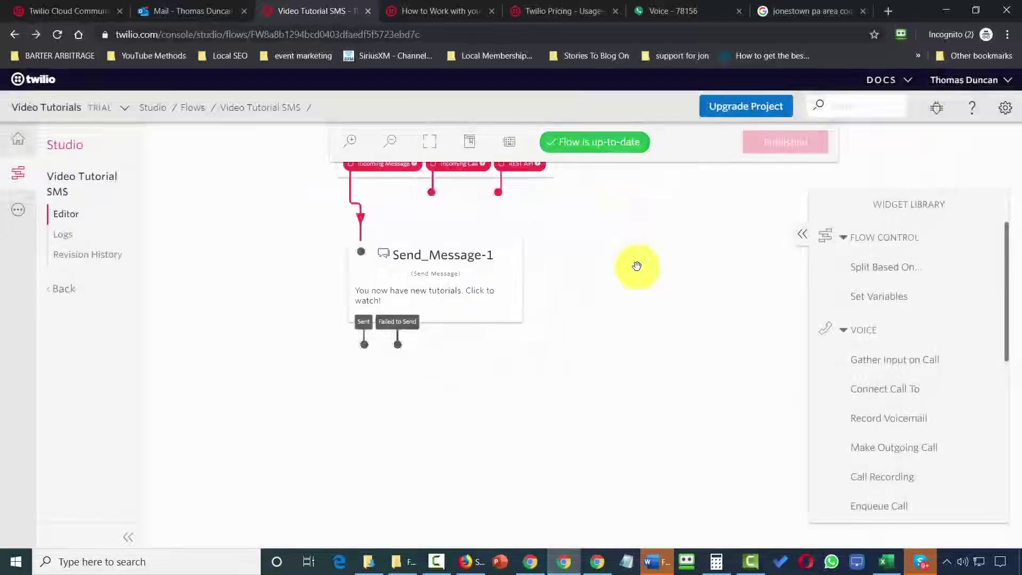
left_click(21, 143)
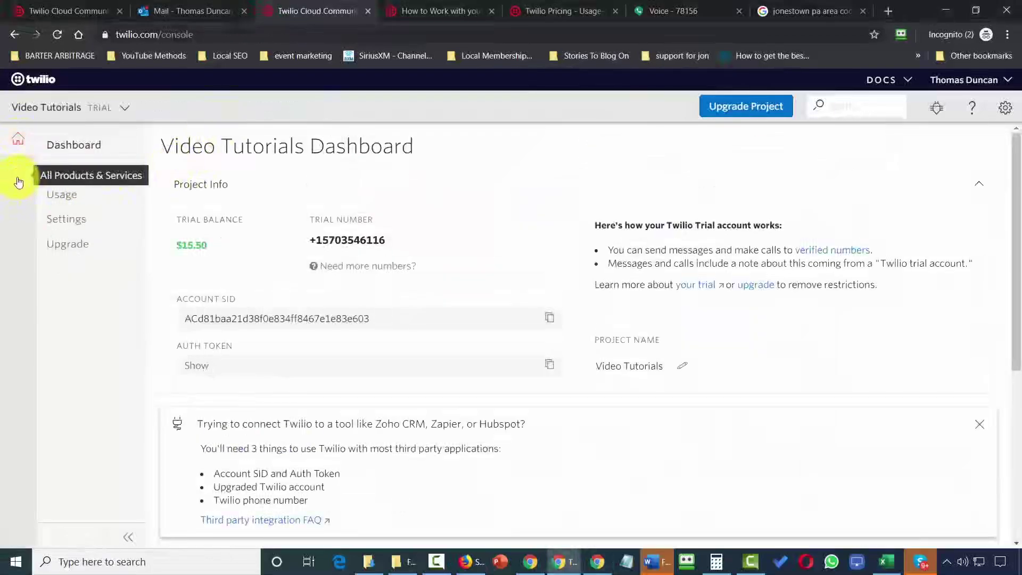
Route the trial number's incoming messages to the Video Tutorial SMS Studio flow and save.
left_click(19, 180)
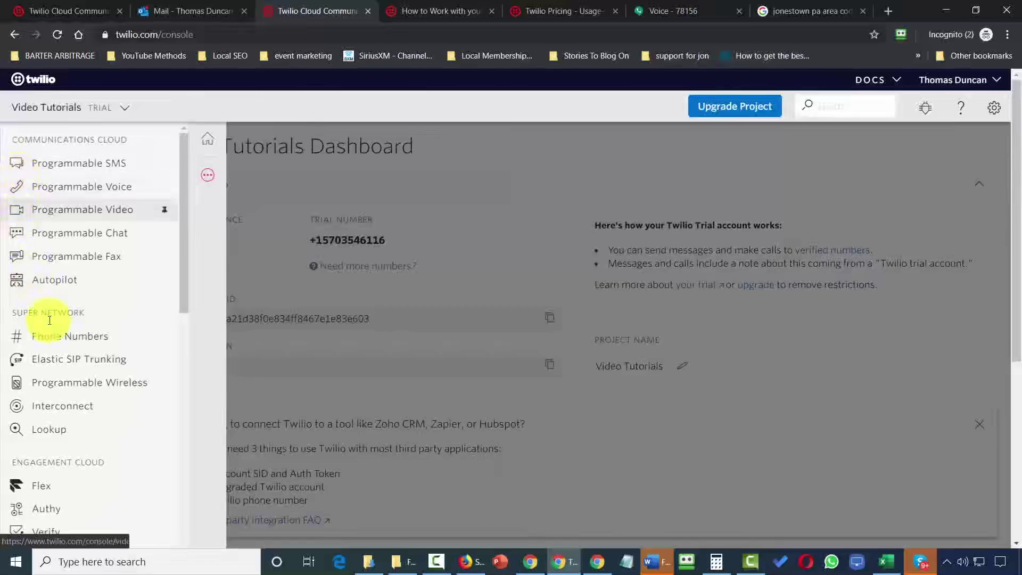
left_click(63, 340)
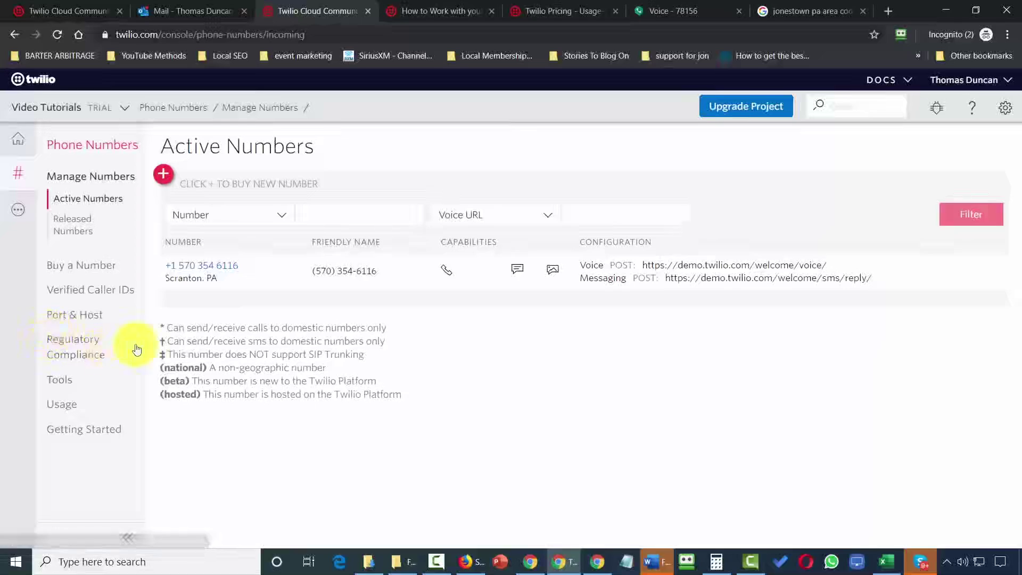
left_click(198, 270)
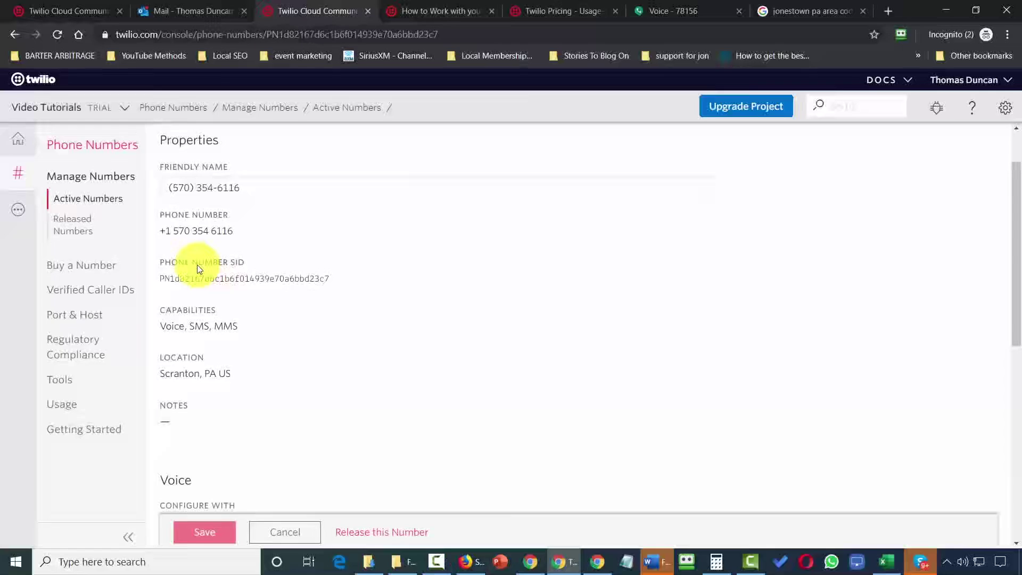
scroll(251, 253, "down", 4)
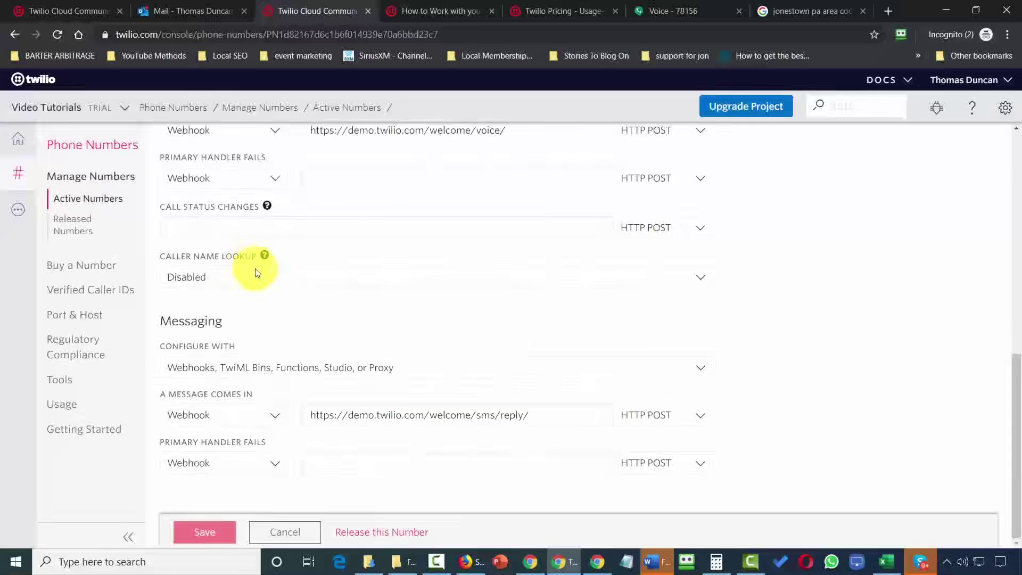
left_click(269, 414)
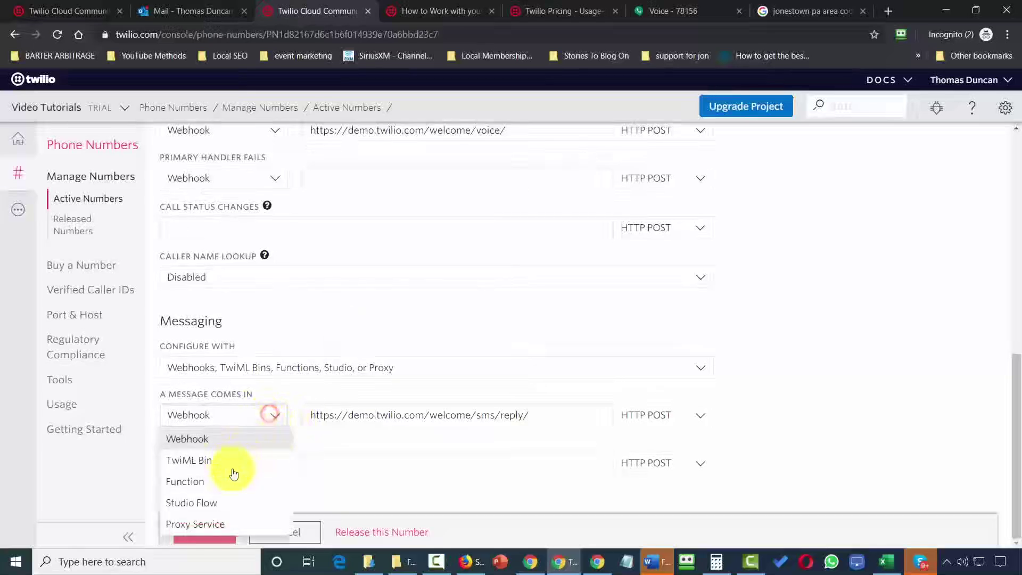
left_click(199, 503)
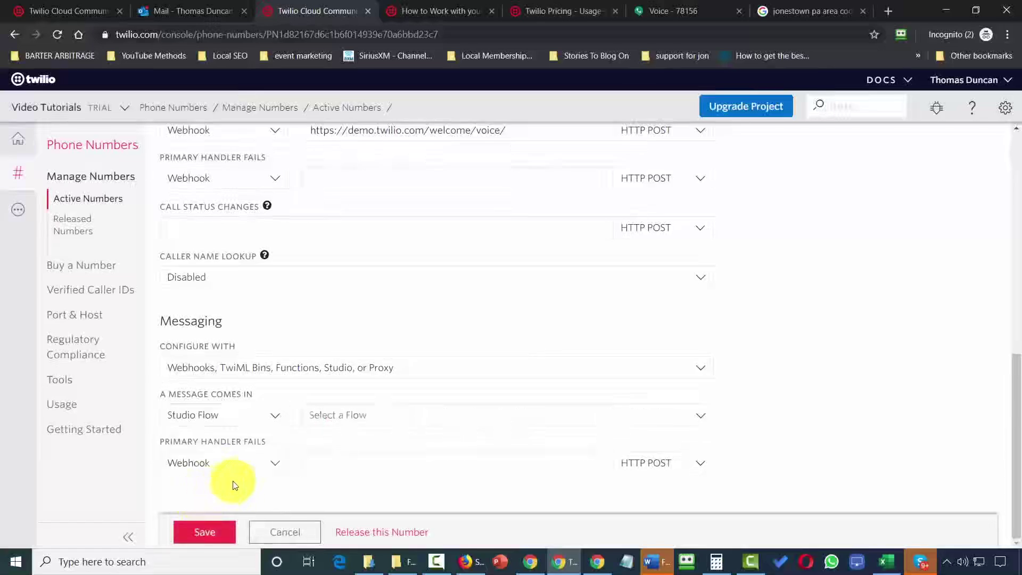
left_click(511, 413)
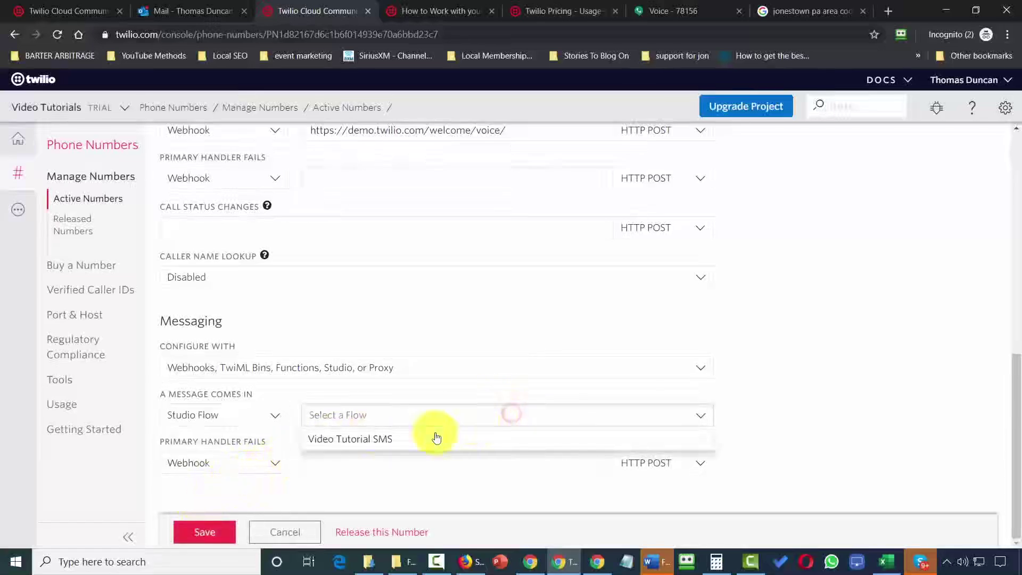
left_click(342, 438)
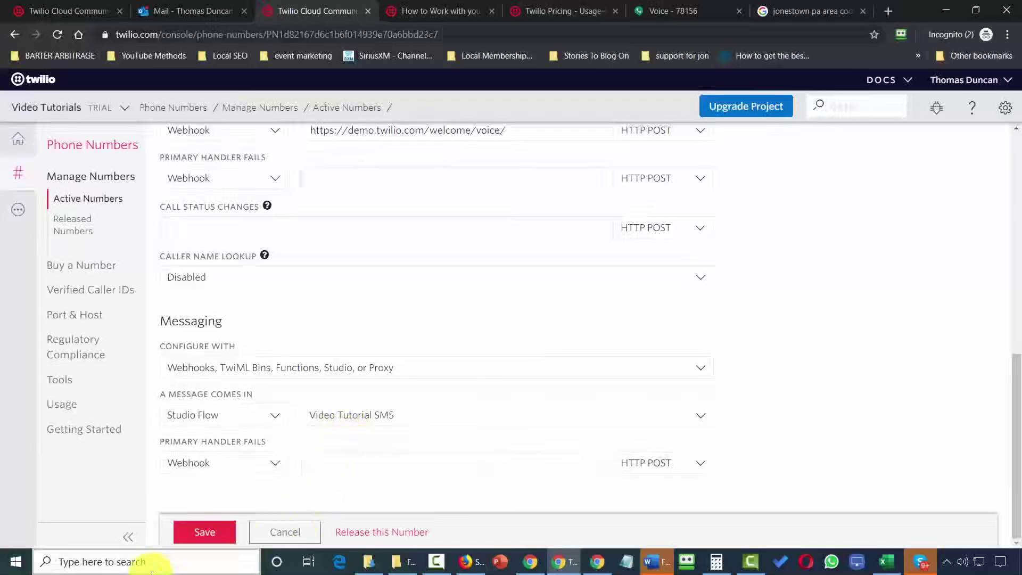
left_click(210, 534)
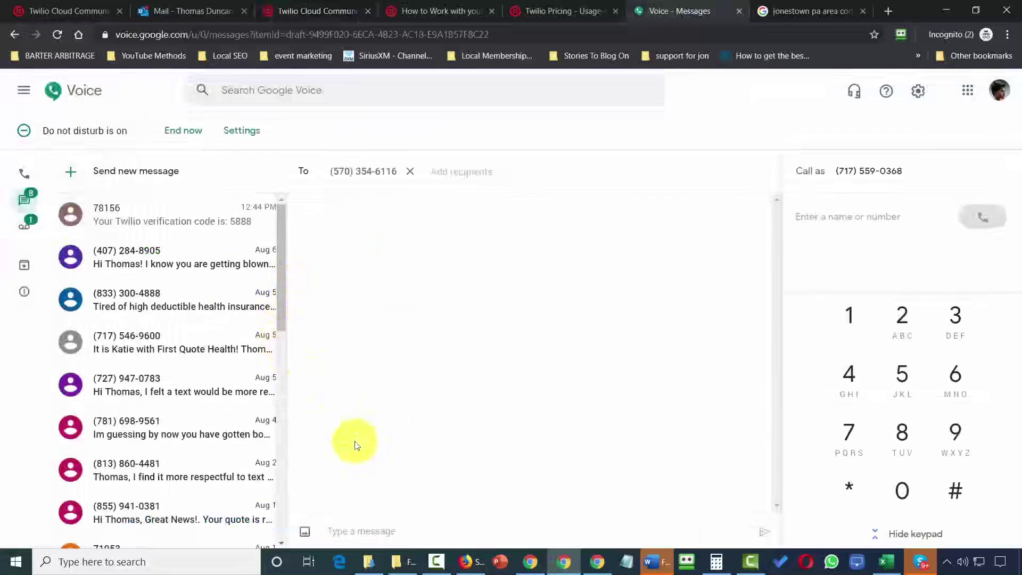
Send the text 'Videos Please' from Google Voice to the Twilio number.
left_click(370, 526)
type("Videos Please")
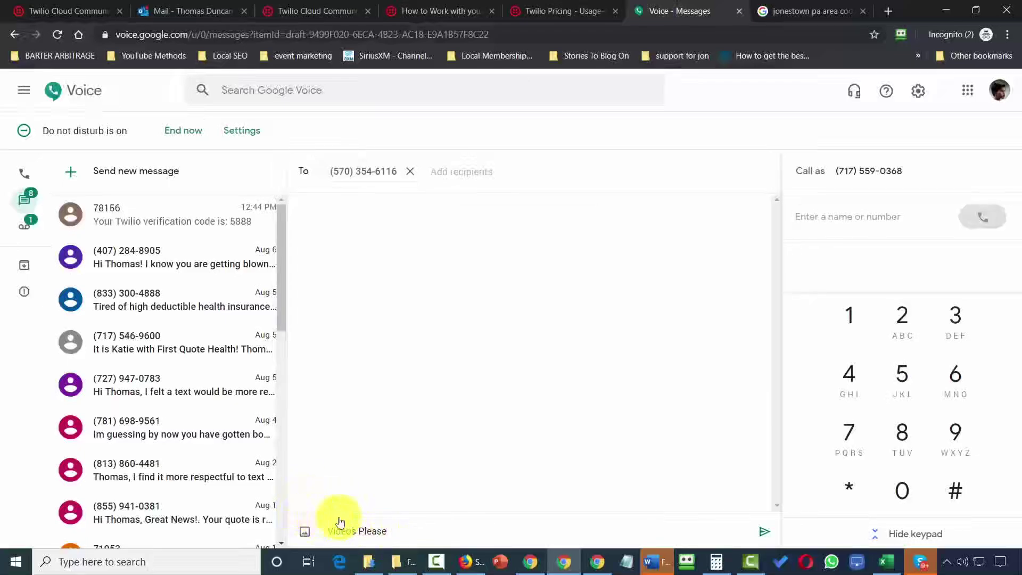
left_click(767, 533)
key("F11")
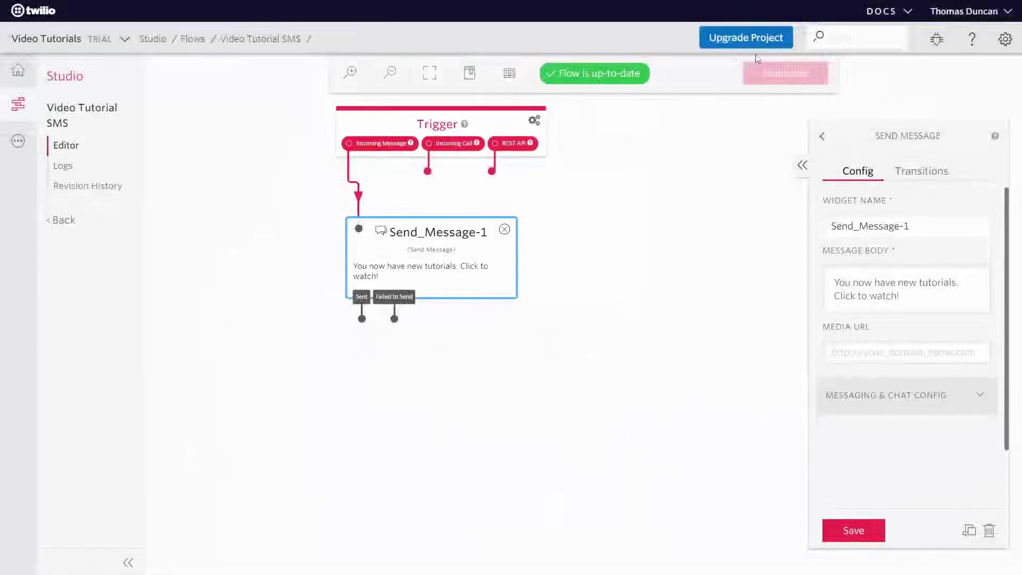
Begin the project upgrade, using the company address as the billing address.
left_click(740, 44)
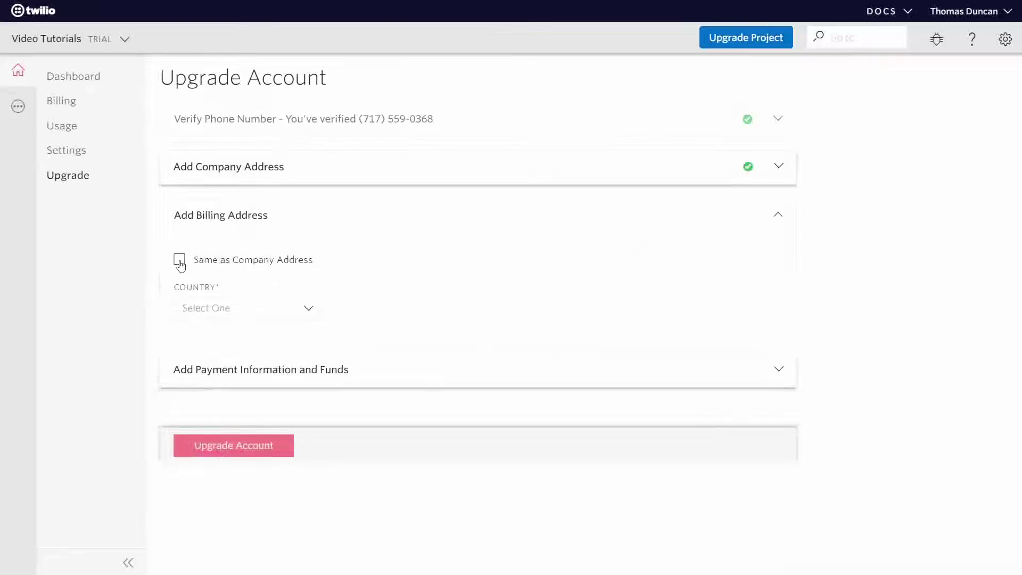
left_click(179, 261)
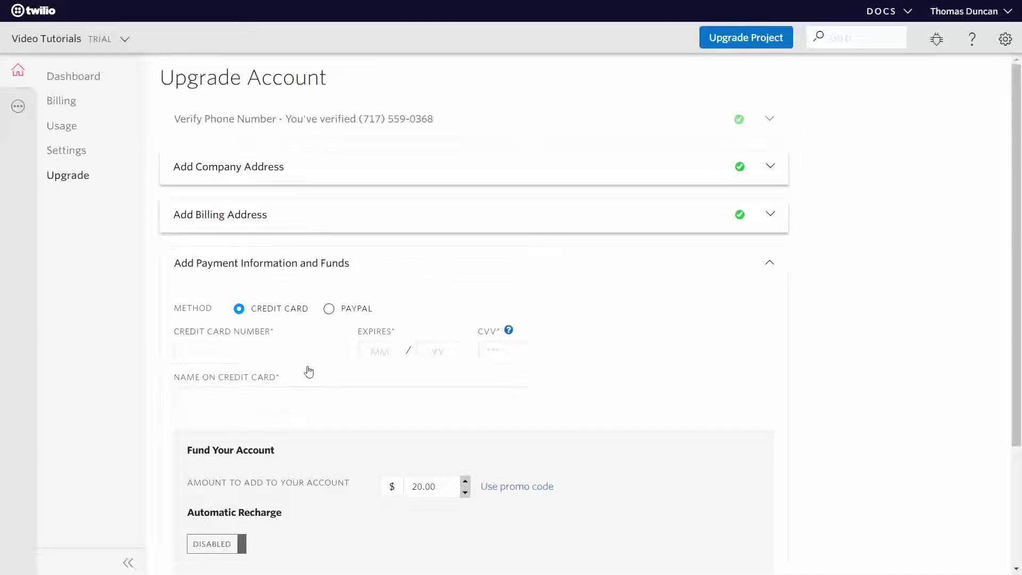
scroll(449, 383, "down", 3)
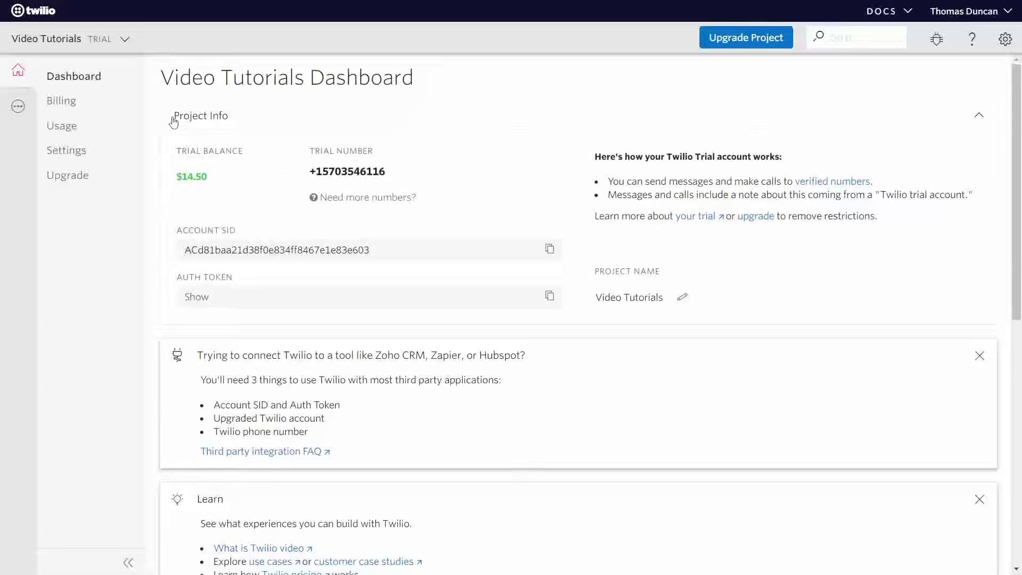
Show the All Products & Services list from the left sidebar.
left_click(19, 112)
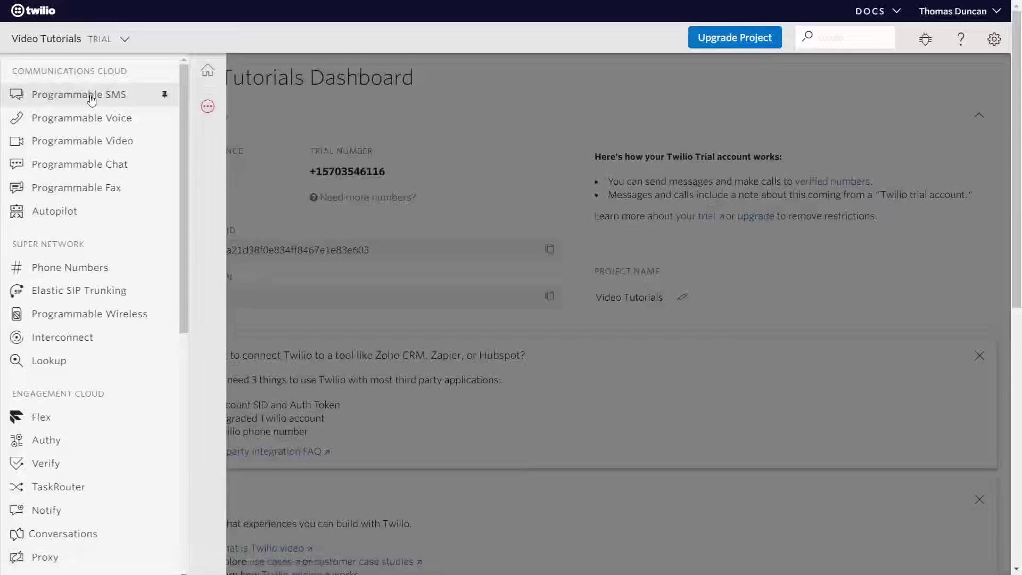
Check the failed message's log in Programmable SMS for its unsupported Content-Type error.
left_click(92, 99)
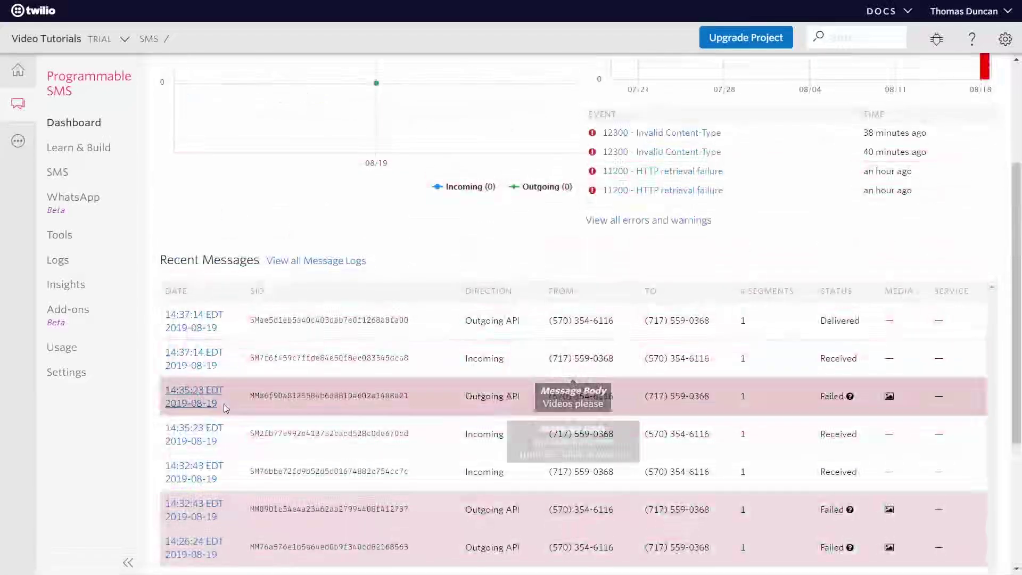
mouse_move(515, 422)
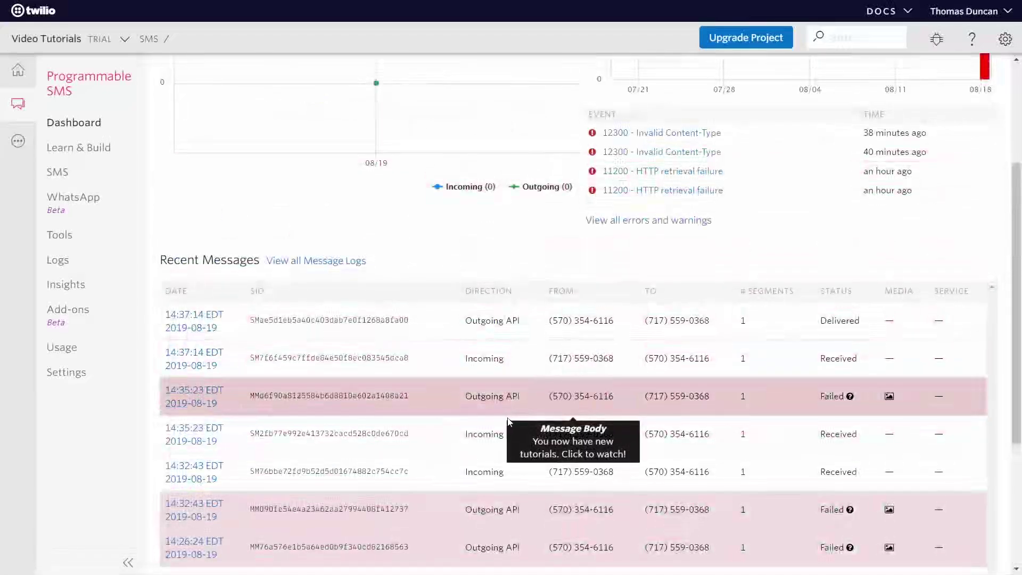
left_click(213, 395)
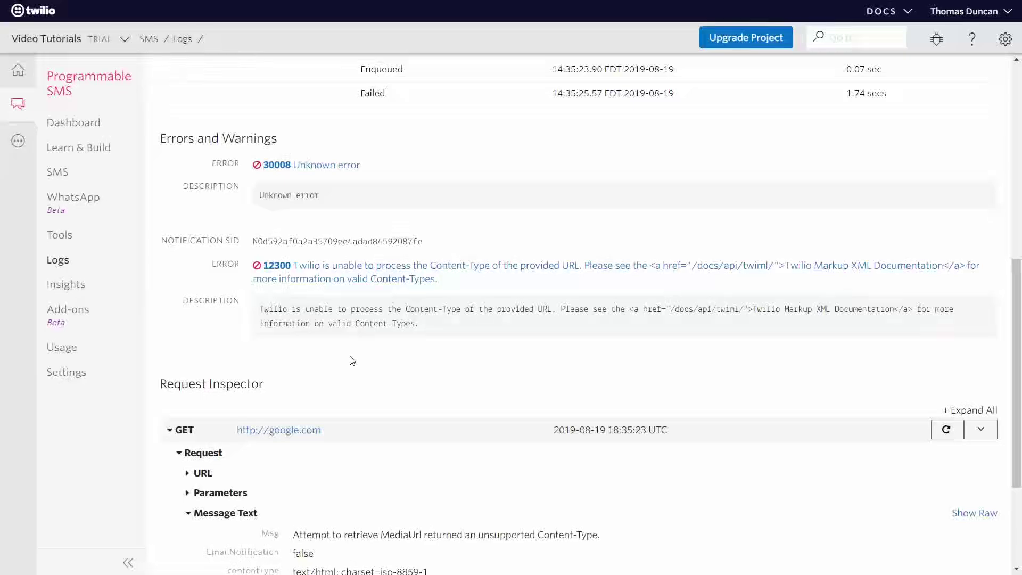
key("alt+Left")
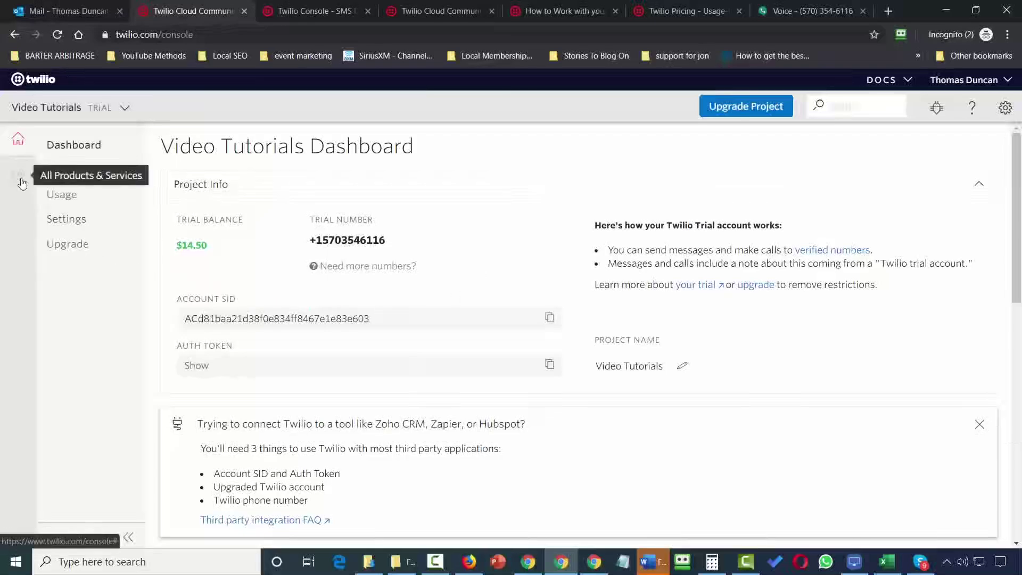
Open the Video Tutorial SMS flow in Studio and select its Send_Message-1 widget.
left_click(20, 181)
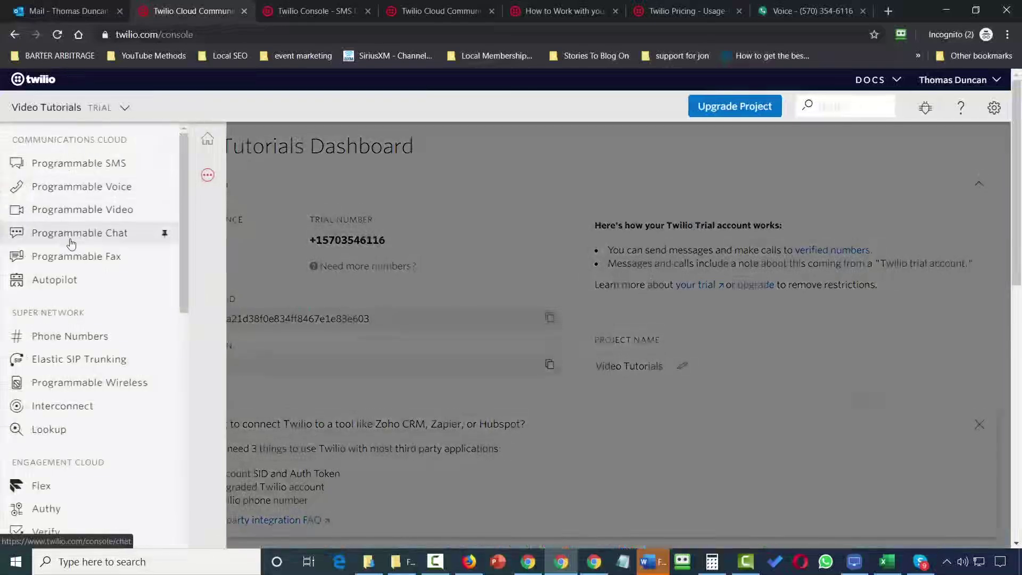
scroll(70, 244, "down", 8)
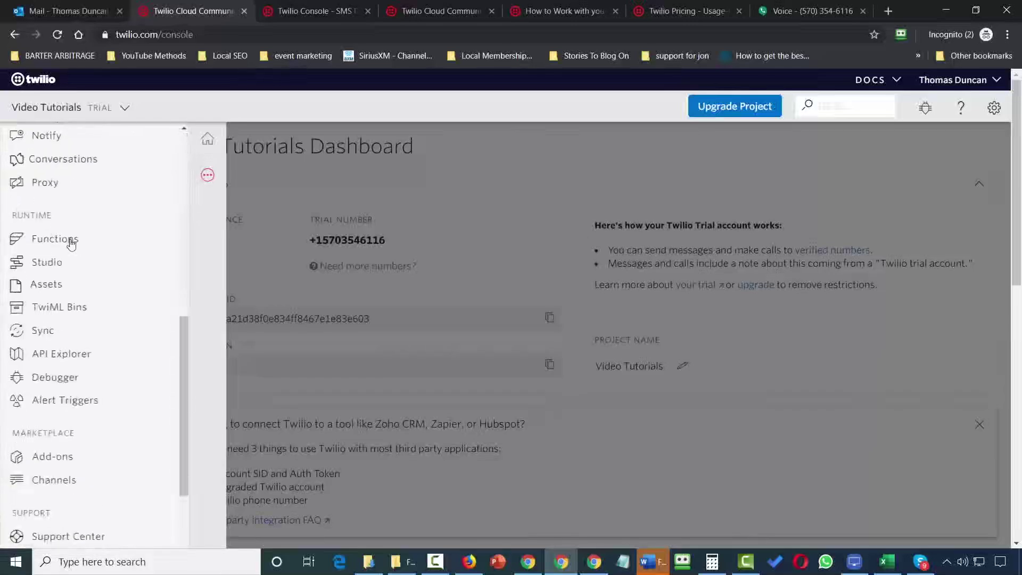
left_click(62, 268)
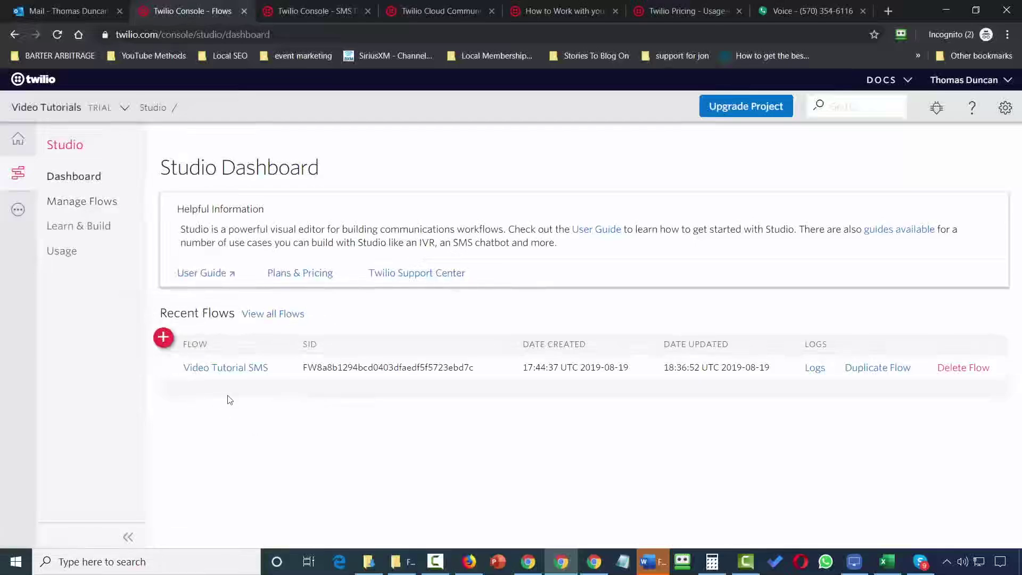
left_click(236, 372)
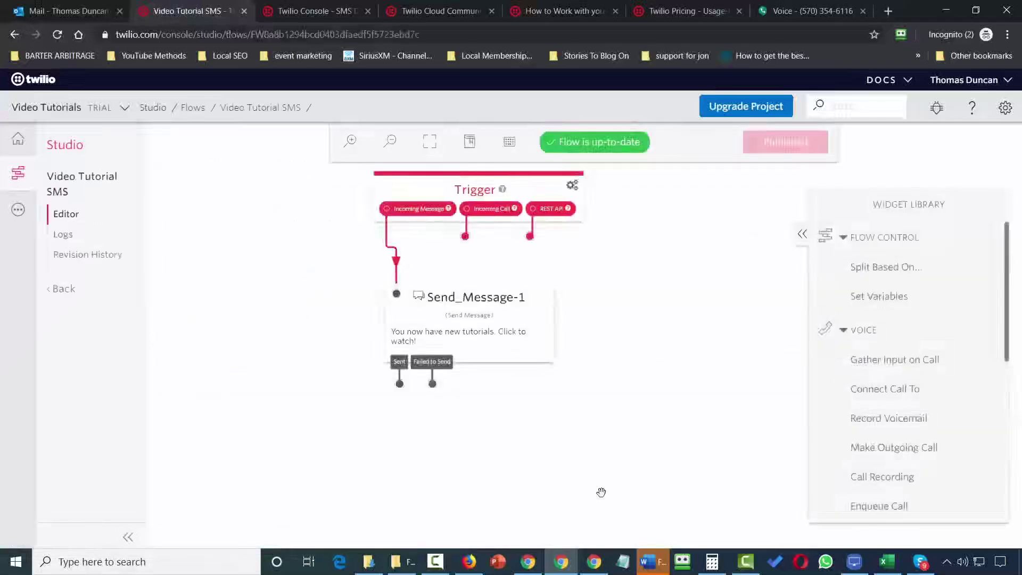
left_click(473, 324)
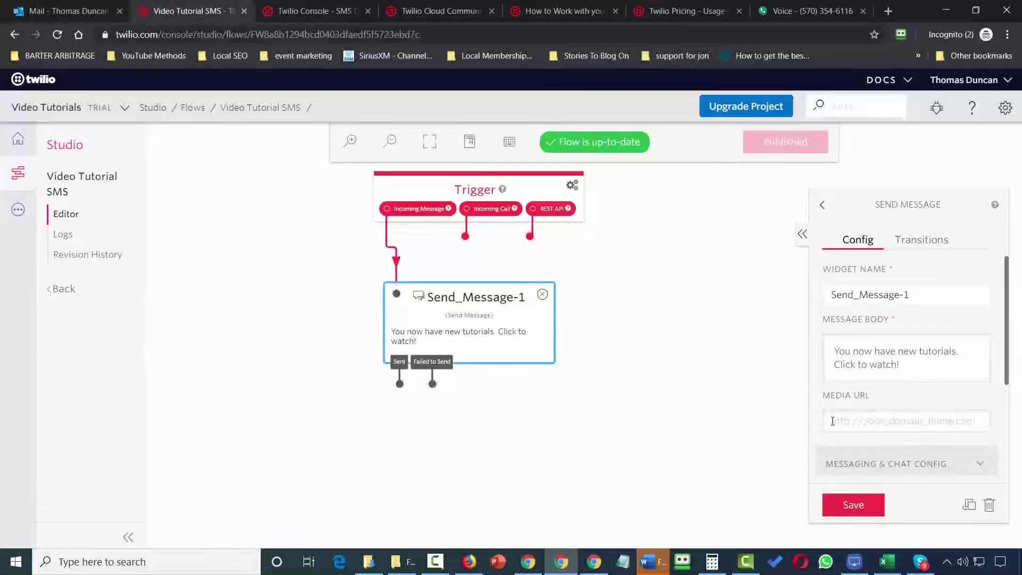
Save the message step, publish the flow, and return to the Studio Dashboard.
left_click(852, 510)
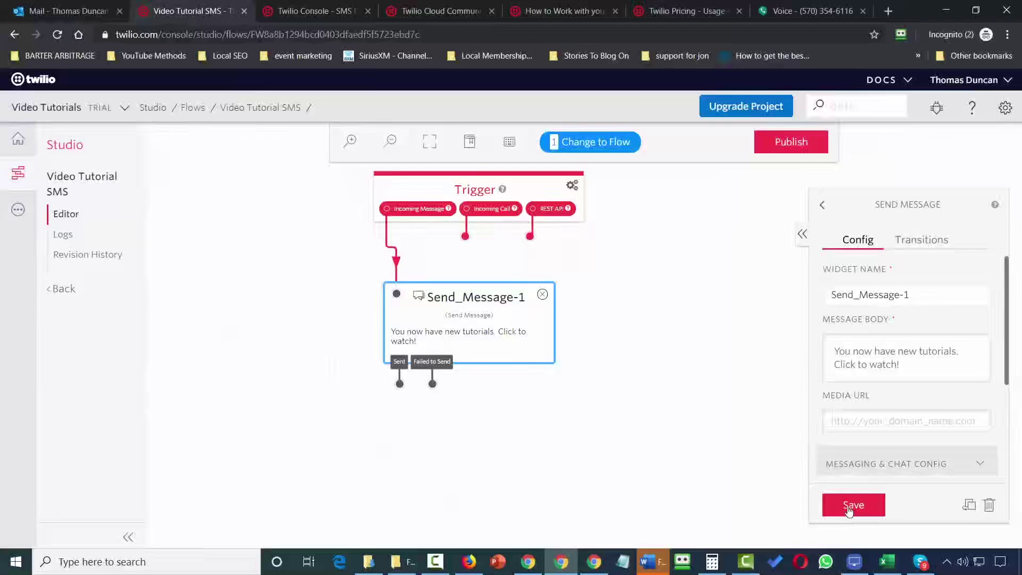
left_click(781, 152)
left_click(637, 225)
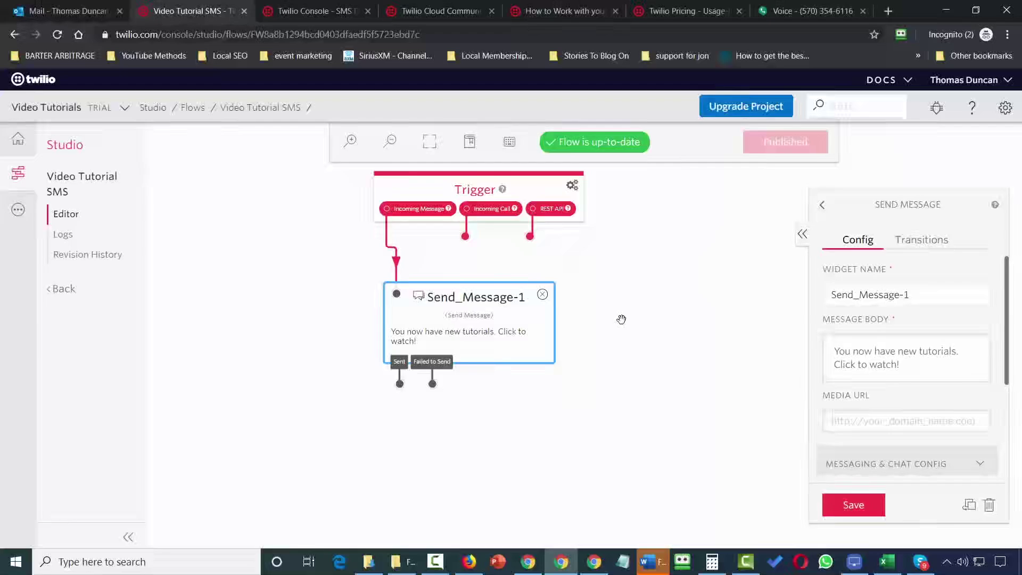
left_click(247, 191)
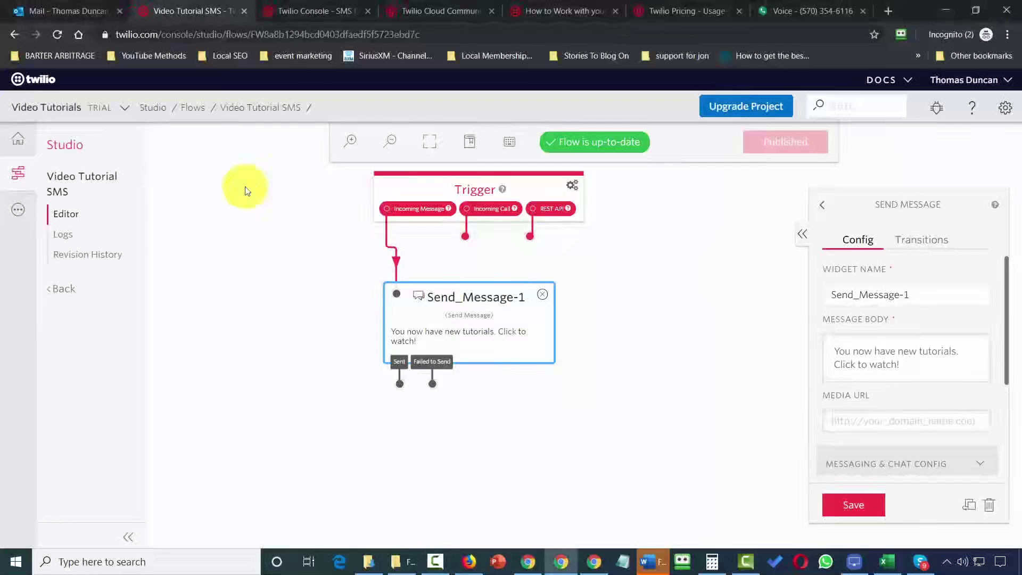
left_click(152, 110)
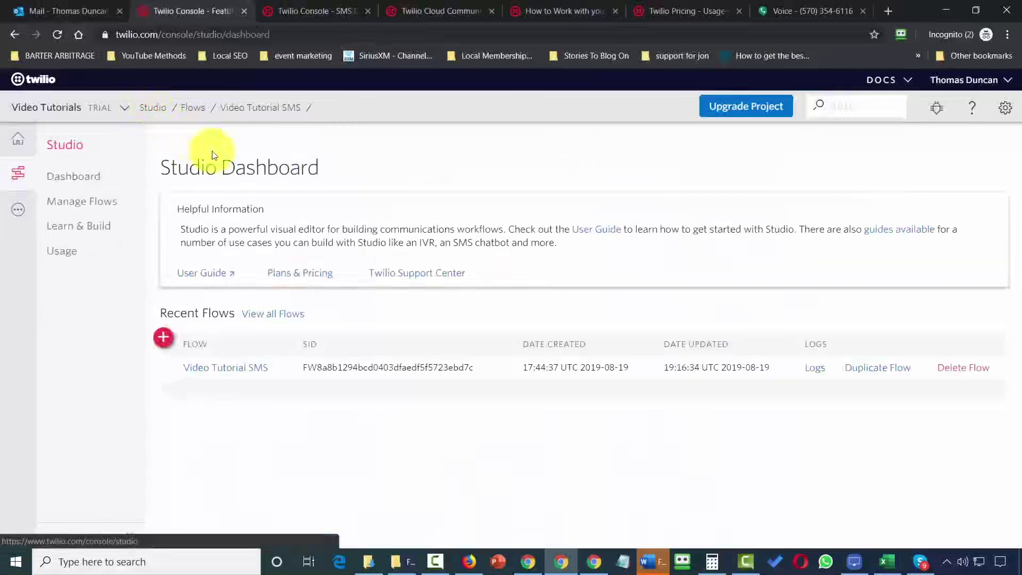
Create a blank Studio flow named 'Second Flow', starting from scratch.
left_click(164, 338)
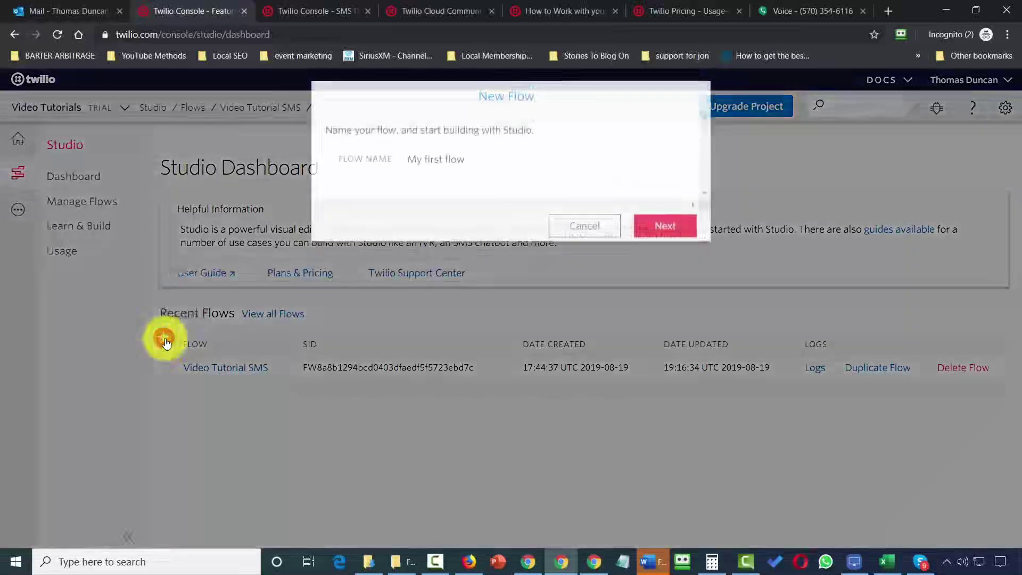
left_click(455, 159)
type("Second Flow")
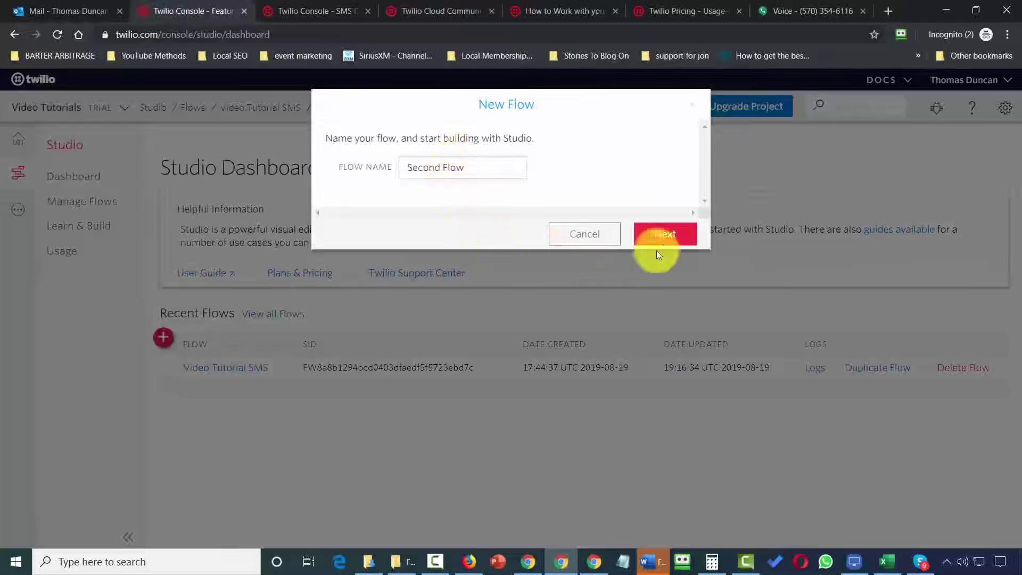
left_click(665, 234)
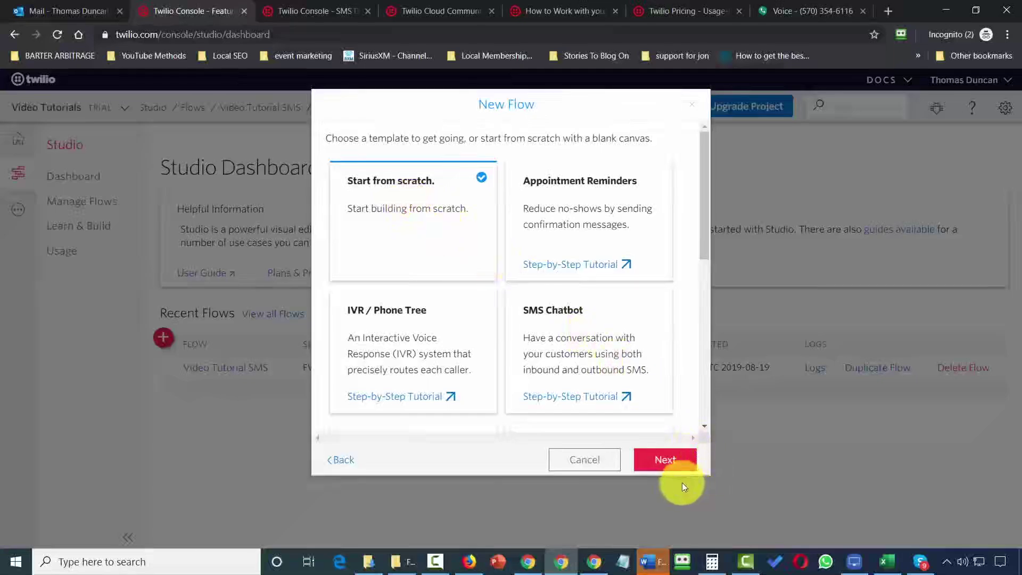
left_click(666, 459)
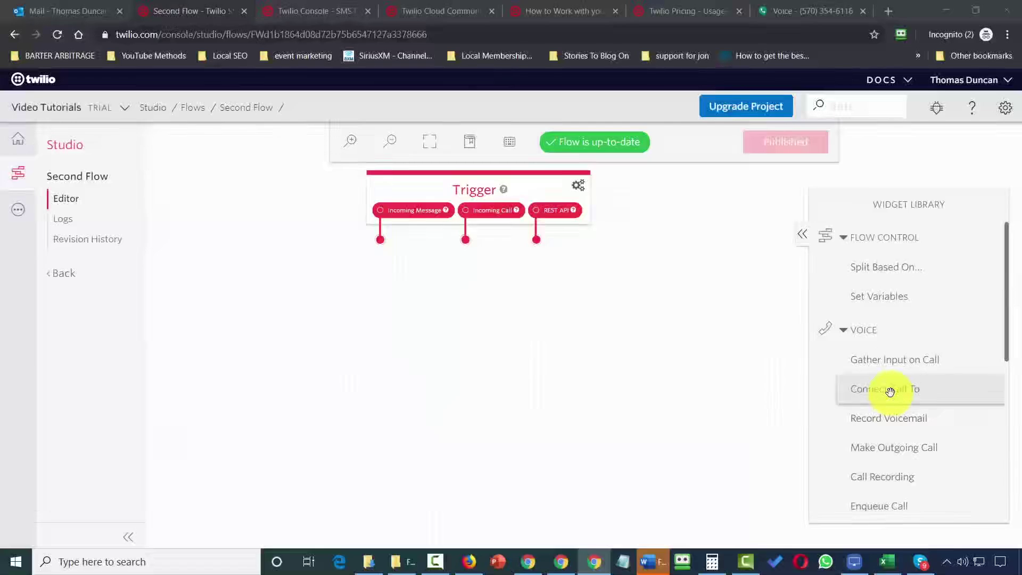
Add a Connect Call To widget named Fowardthecall that forwards to a pasted single number.
left_click_drag(890, 392, 432, 301)
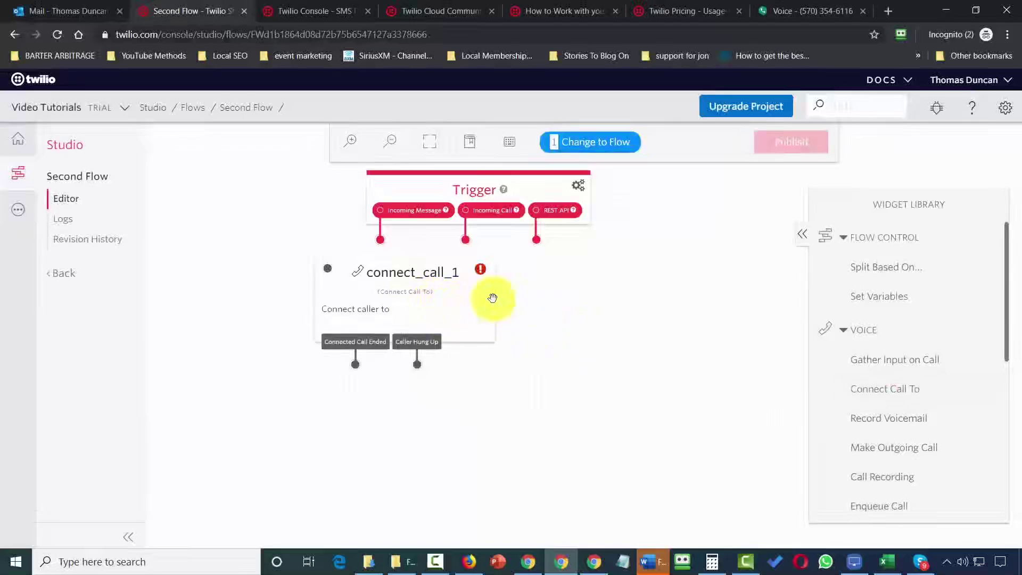
left_click_drag(418, 272, 416, 273)
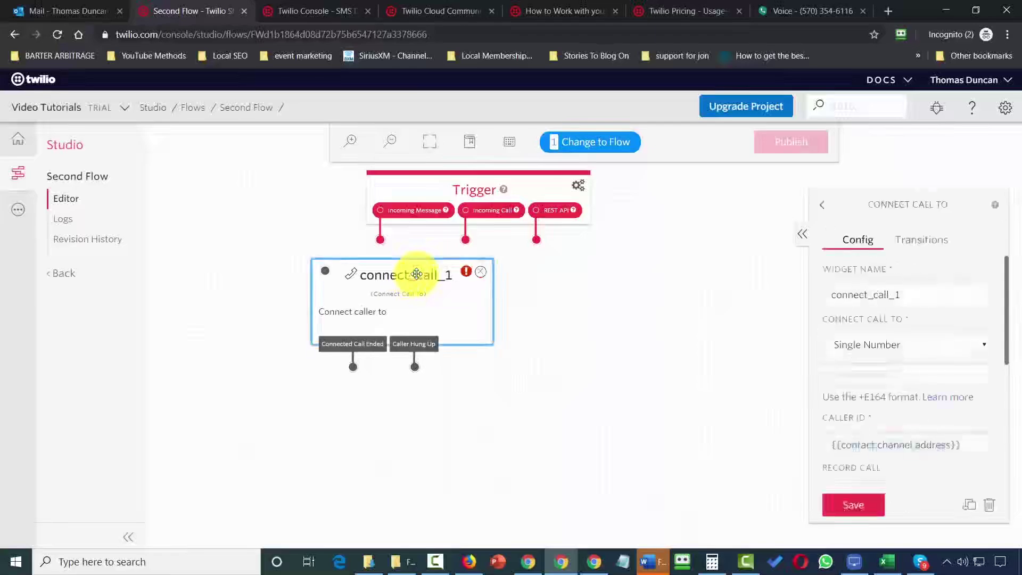
double_click(910, 292)
type("Fowardthecall")
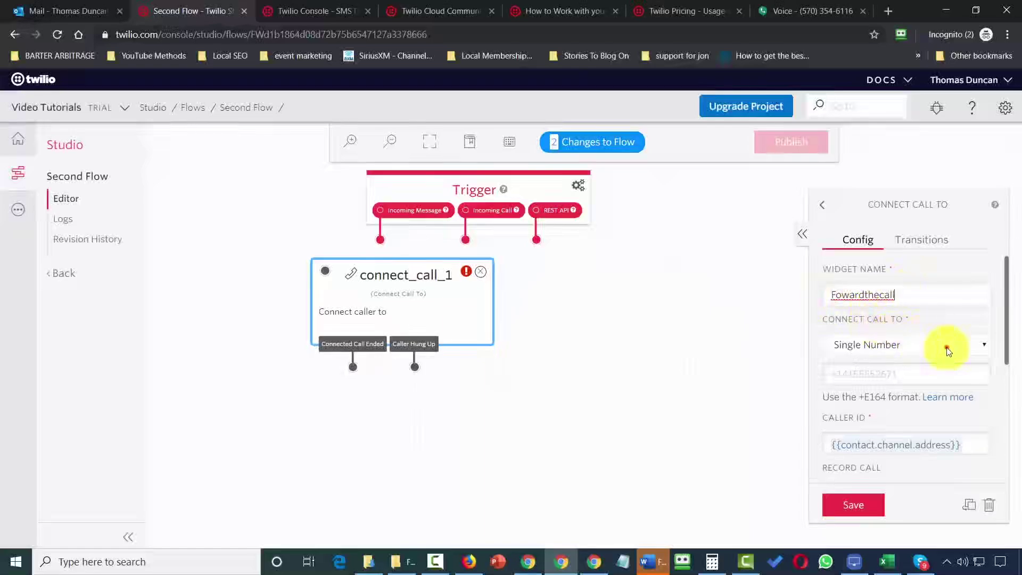
left_click(947, 347)
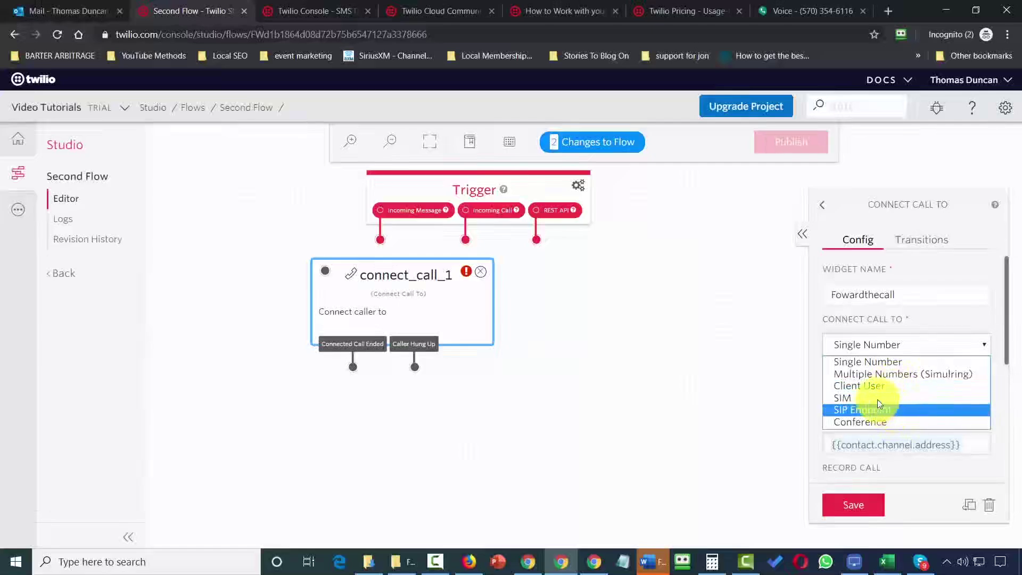
left_click(867, 363)
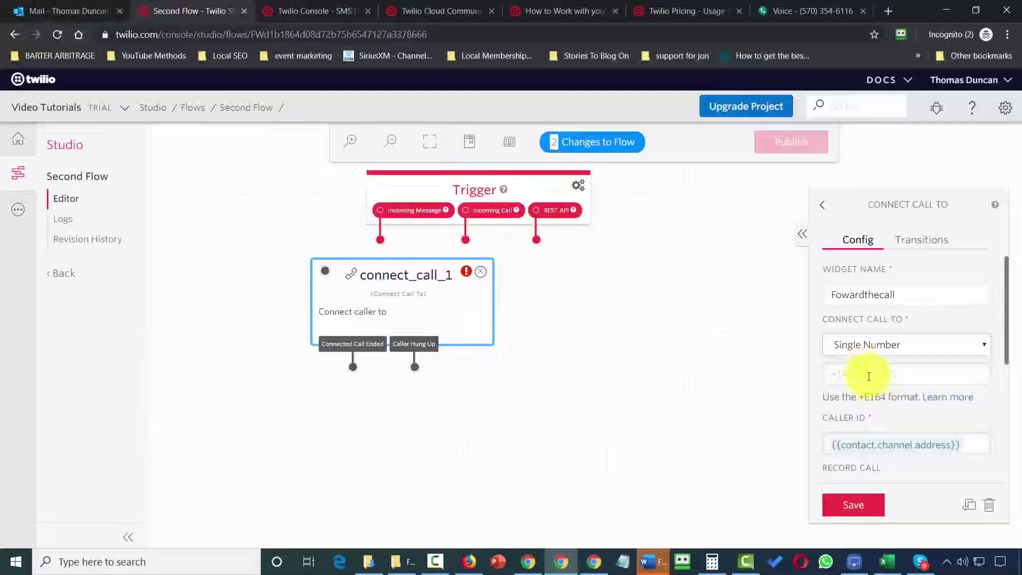
left_click(870, 375)
key("ctrl+v")
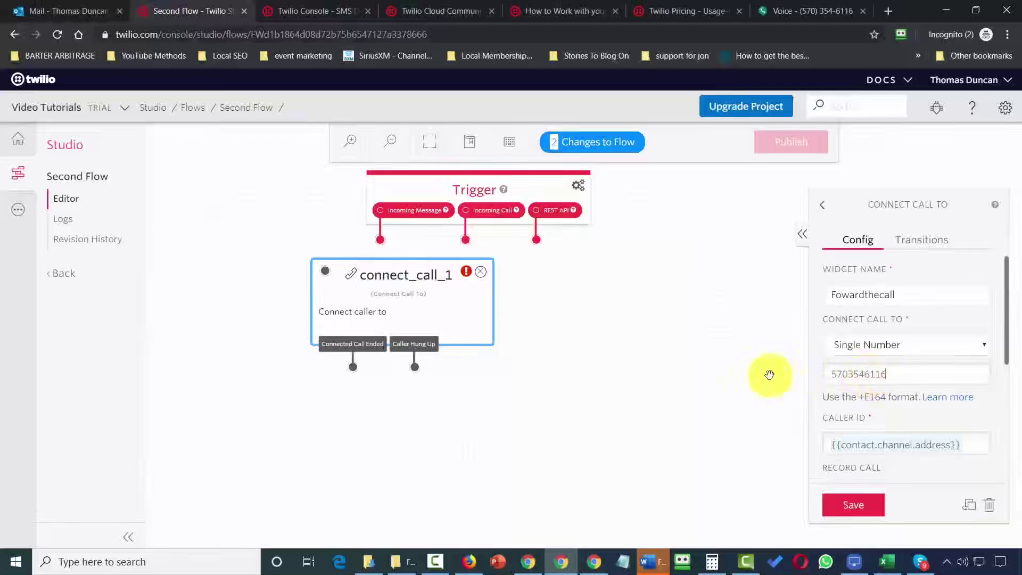
left_click(849, 506)
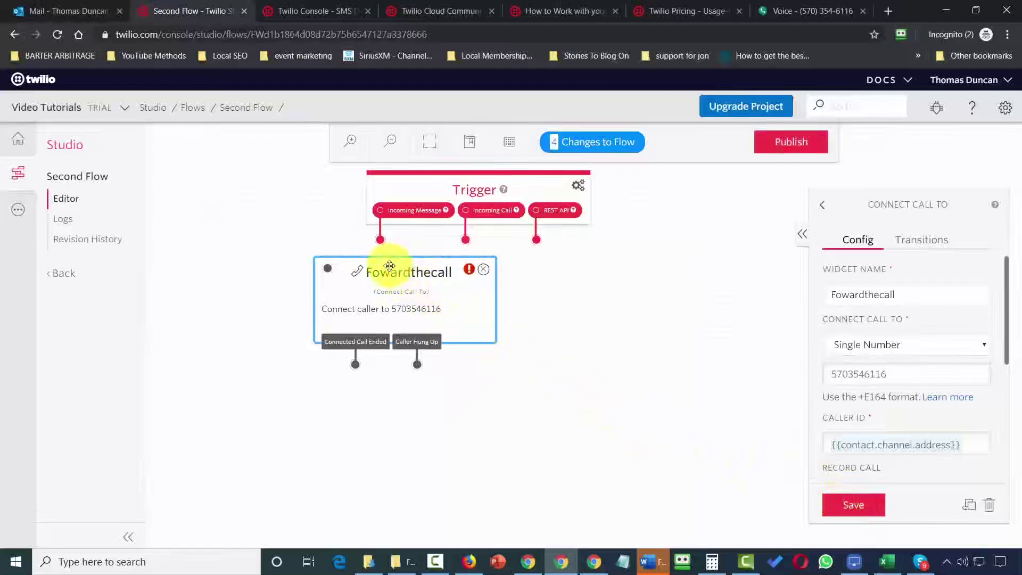
Route Incoming Call to Fowardthecall, publish Second Flow, and return to the console dashboard.
left_click_drag(390, 266, 465, 303)
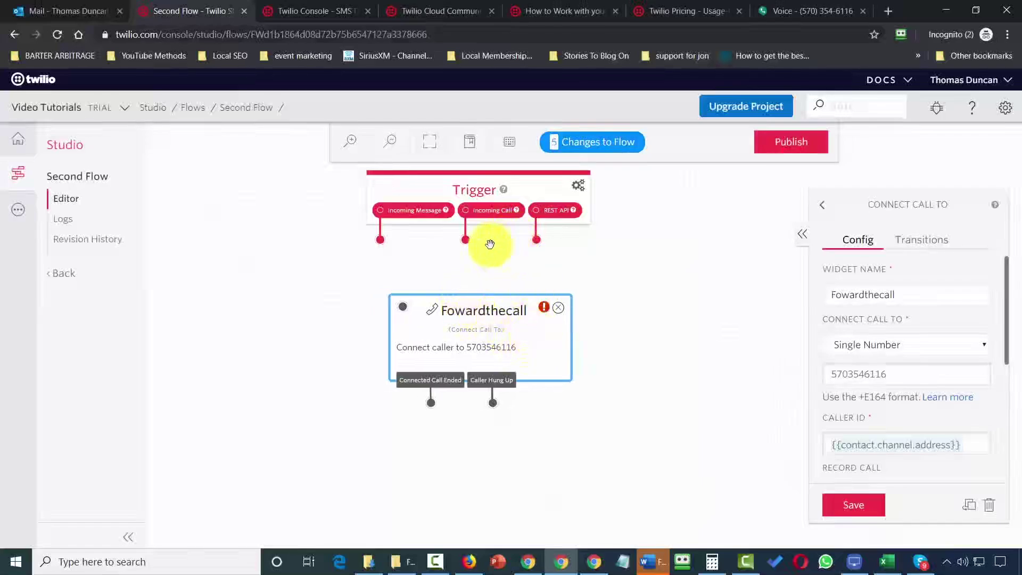
left_click_drag(465, 240, 420, 289)
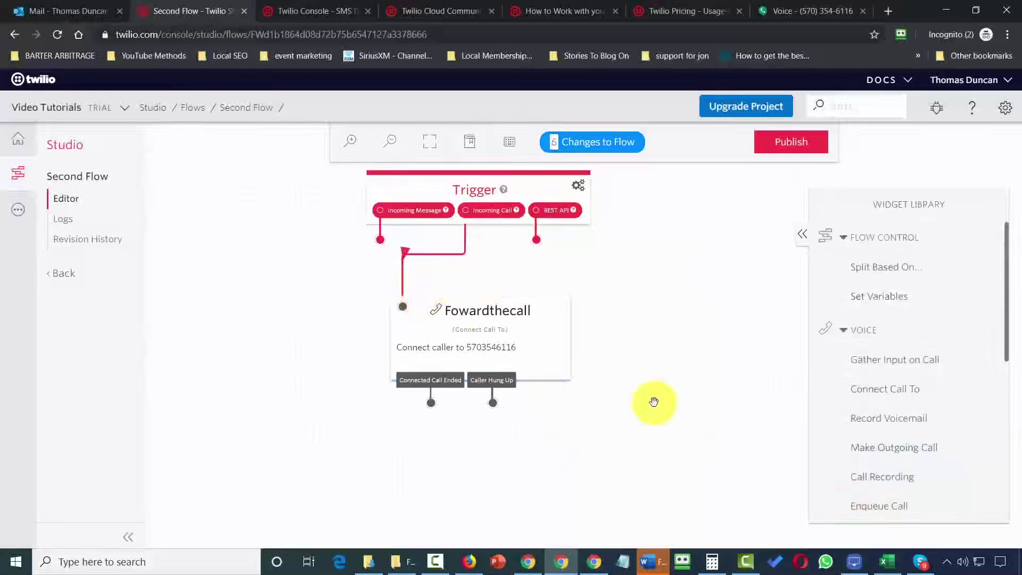
left_click(791, 143)
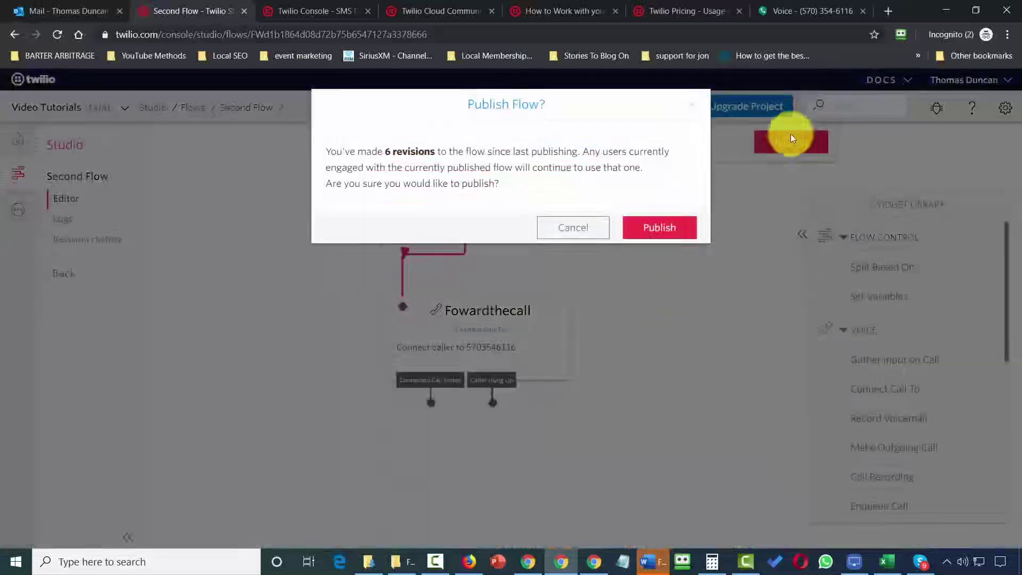
left_click(661, 228)
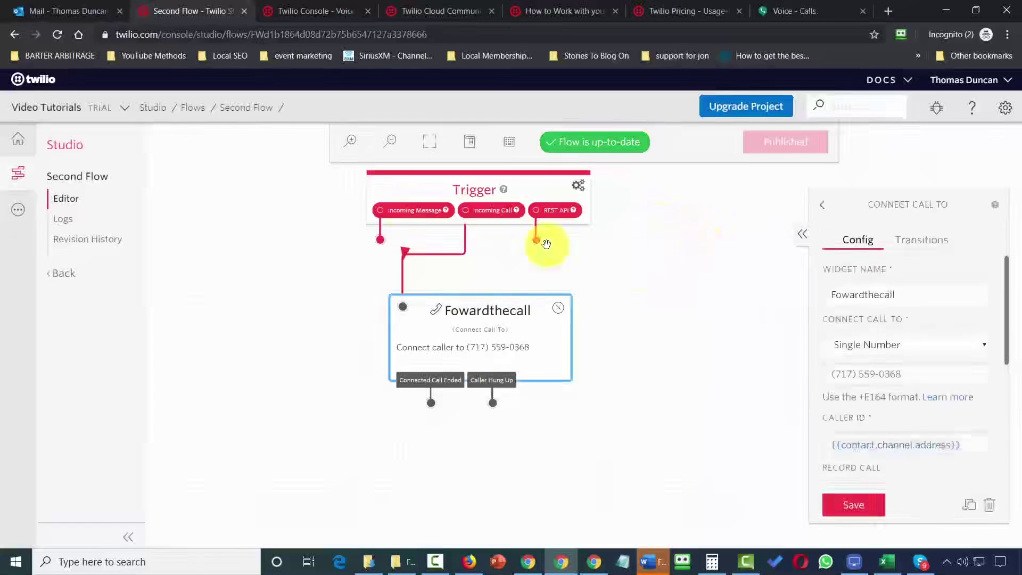
left_click(24, 143)
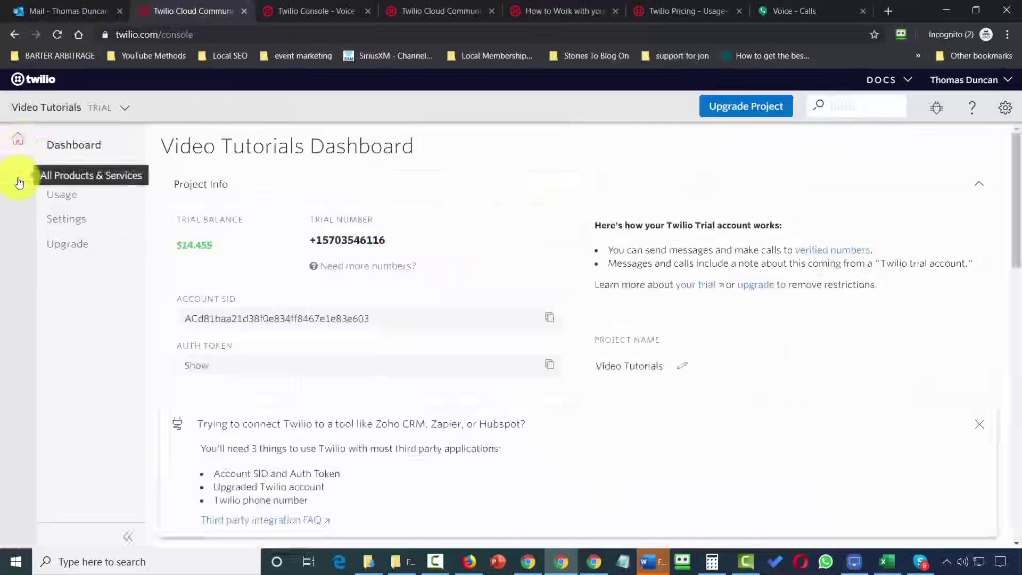
Set the trial number's incoming calls to run the Studio flow Second Flow, and save.
left_click(19, 181)
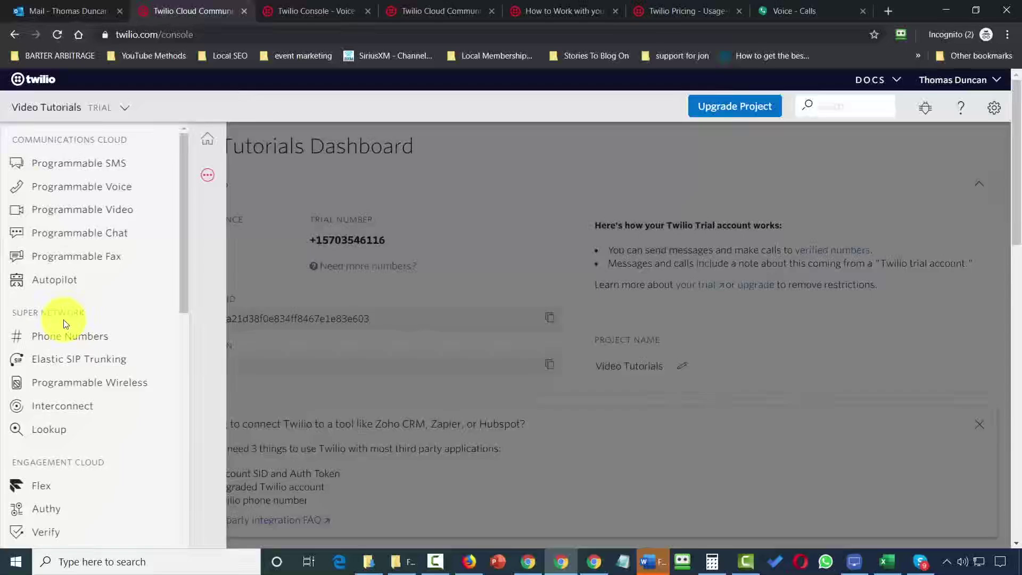
left_click(67, 334)
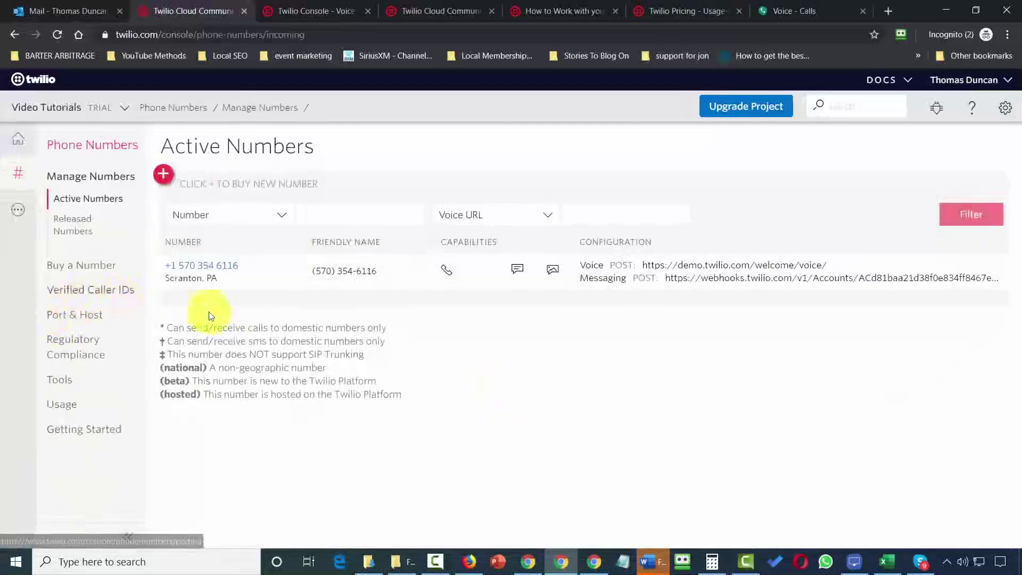
left_click(218, 266)
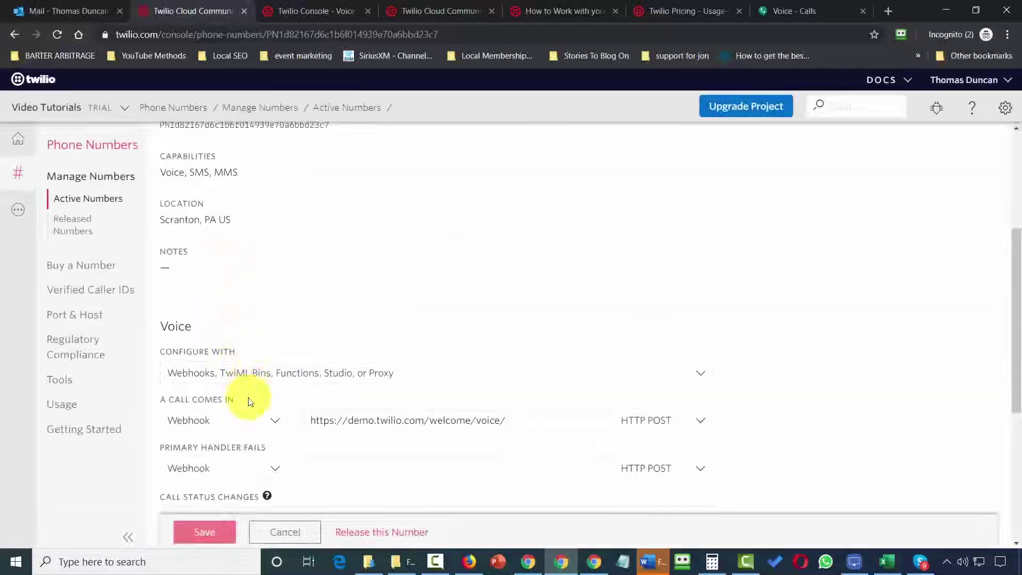
left_click(276, 426)
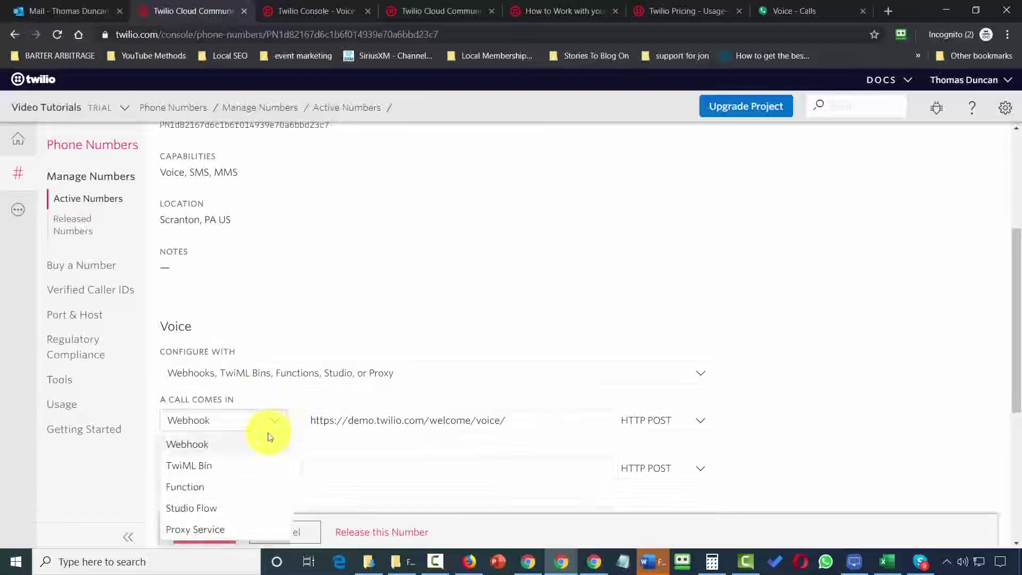
left_click(207, 508)
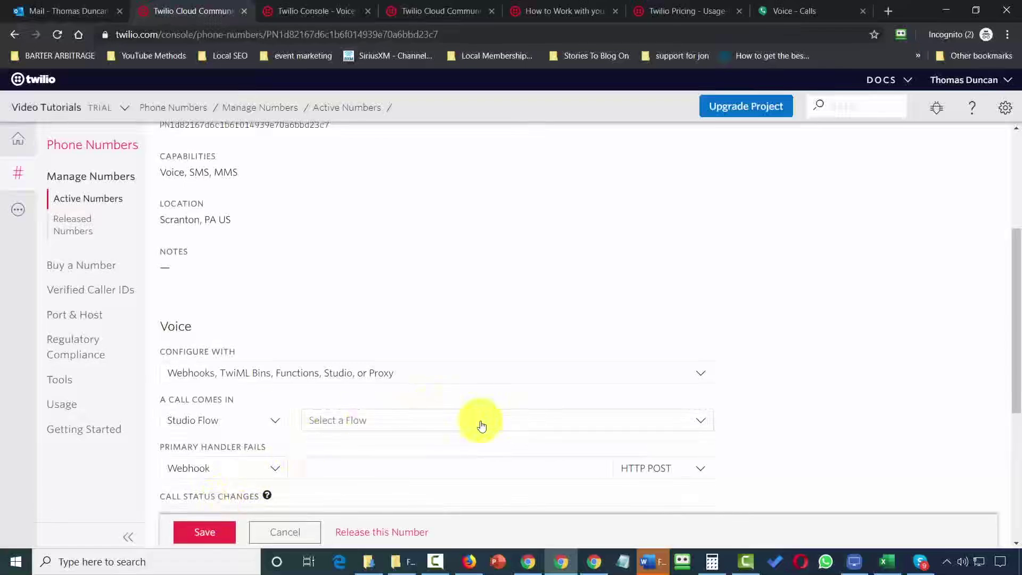
left_click(481, 423)
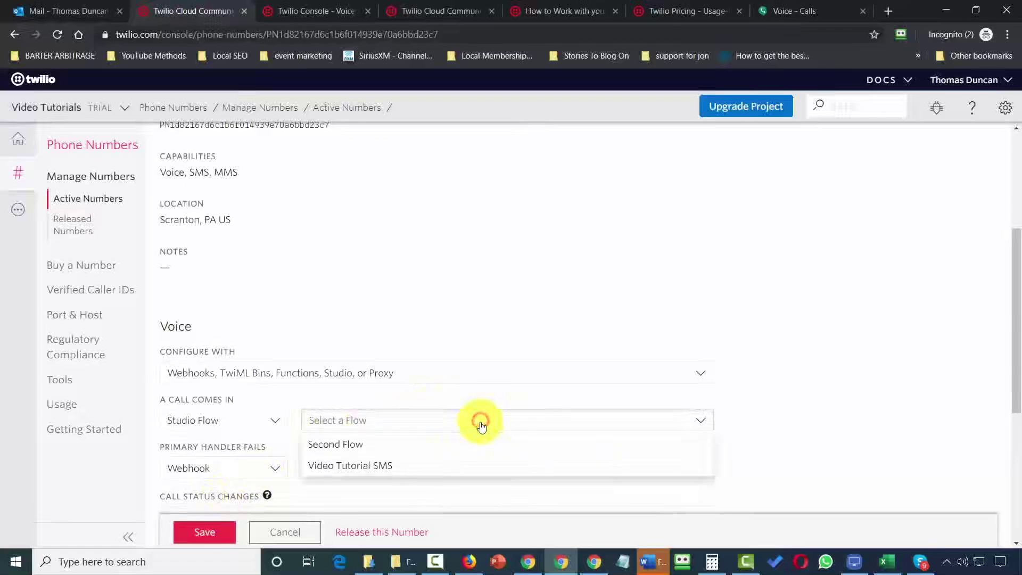
left_click(353, 446)
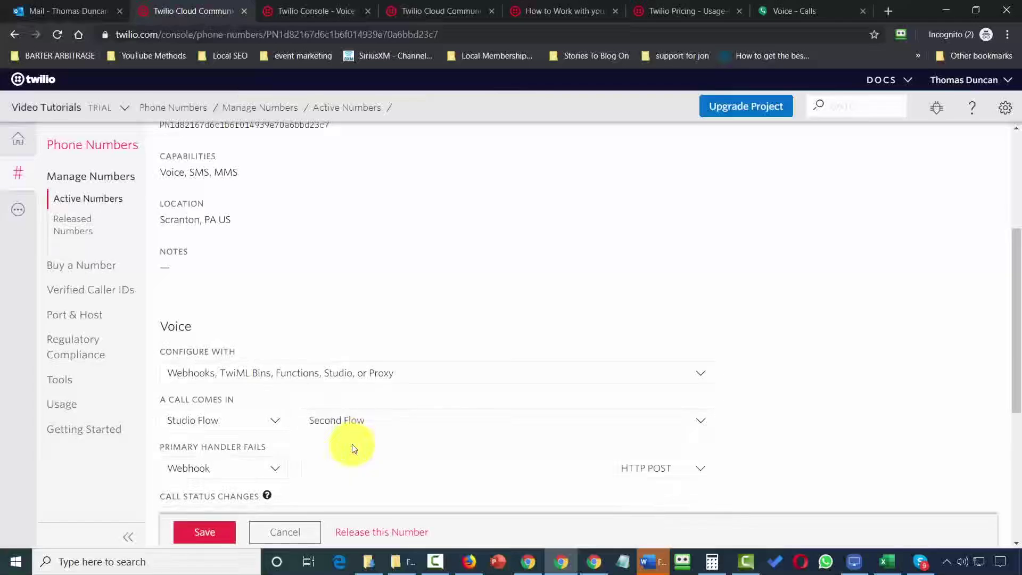
left_click(204, 532)
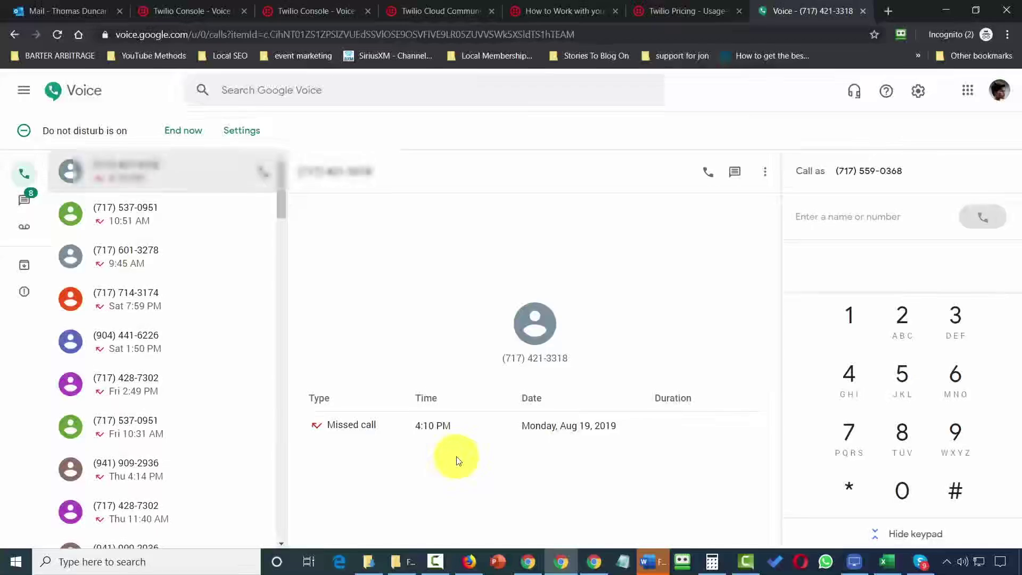
Switch back to the Twilio console tab with Ctrl+2.
key("ctrl+2")
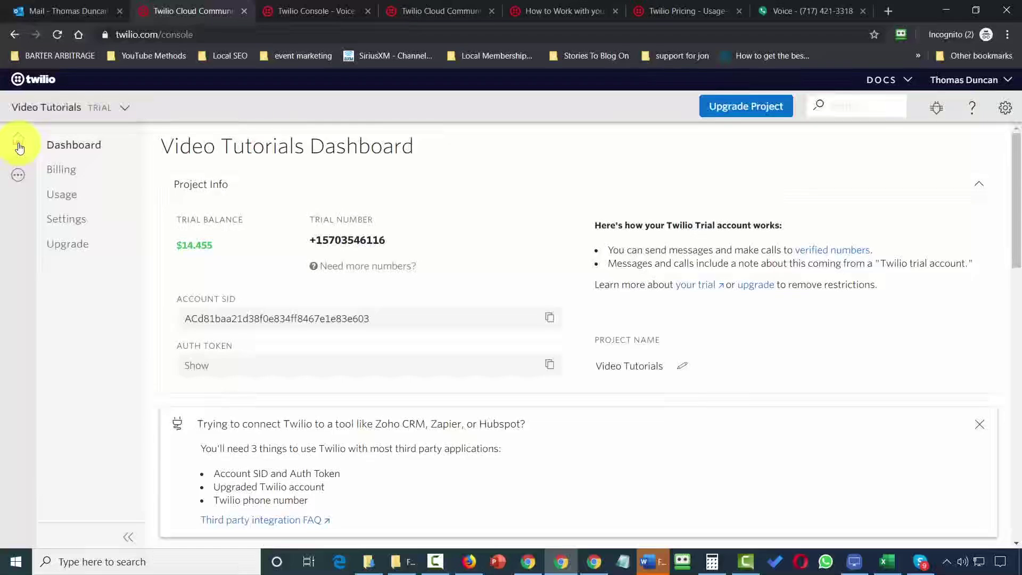
Go from the project dashboard through All Products & Services to the Studio dashboard.
left_click(19, 147)
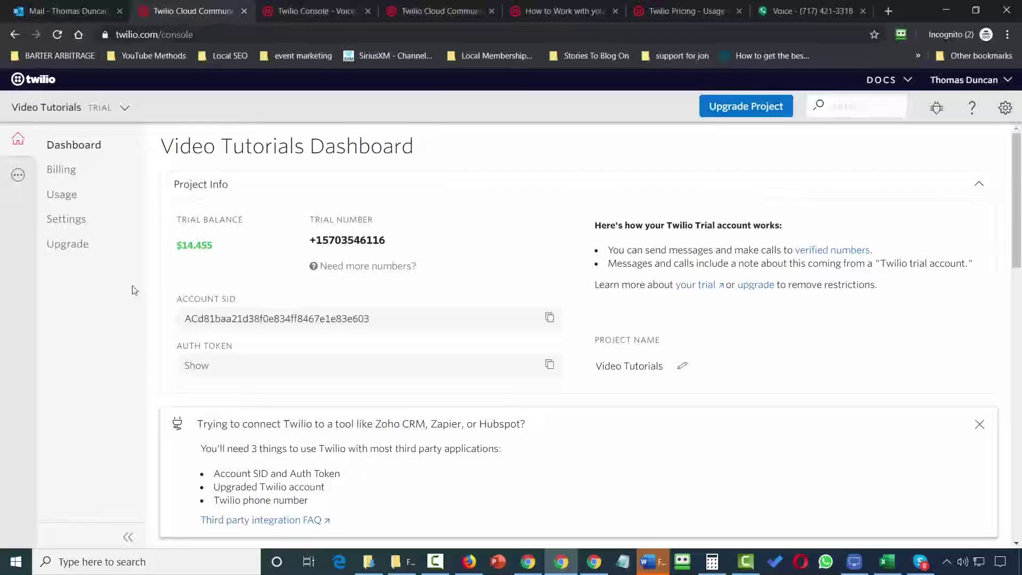
left_click(18, 180)
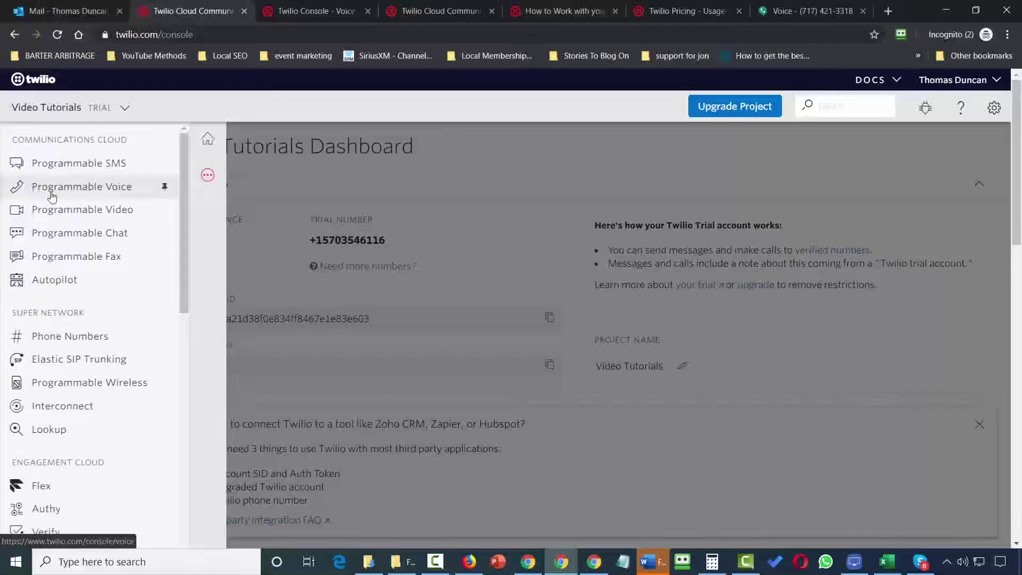
scroll(51, 197, "down", 4)
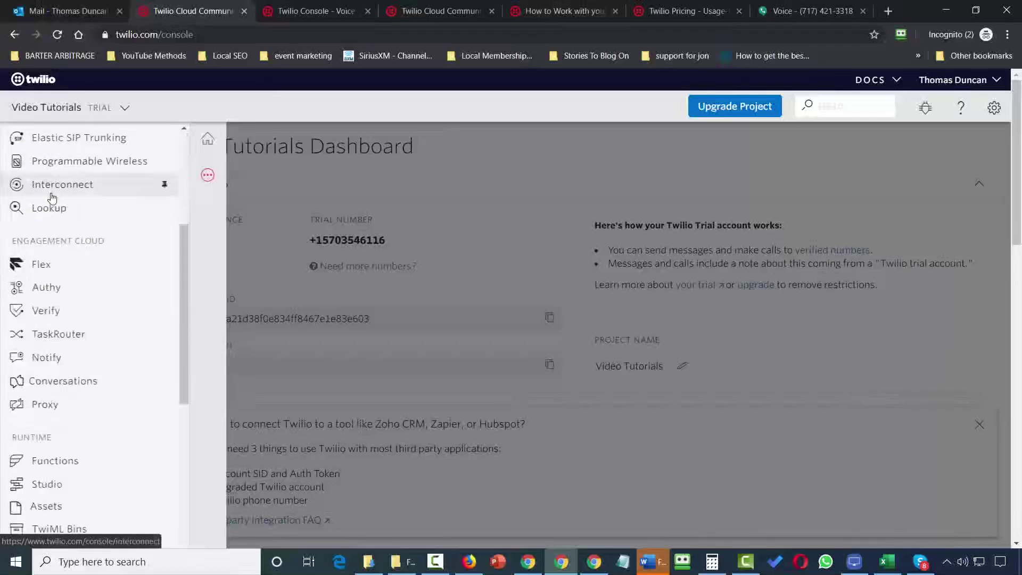
left_click(52, 490)
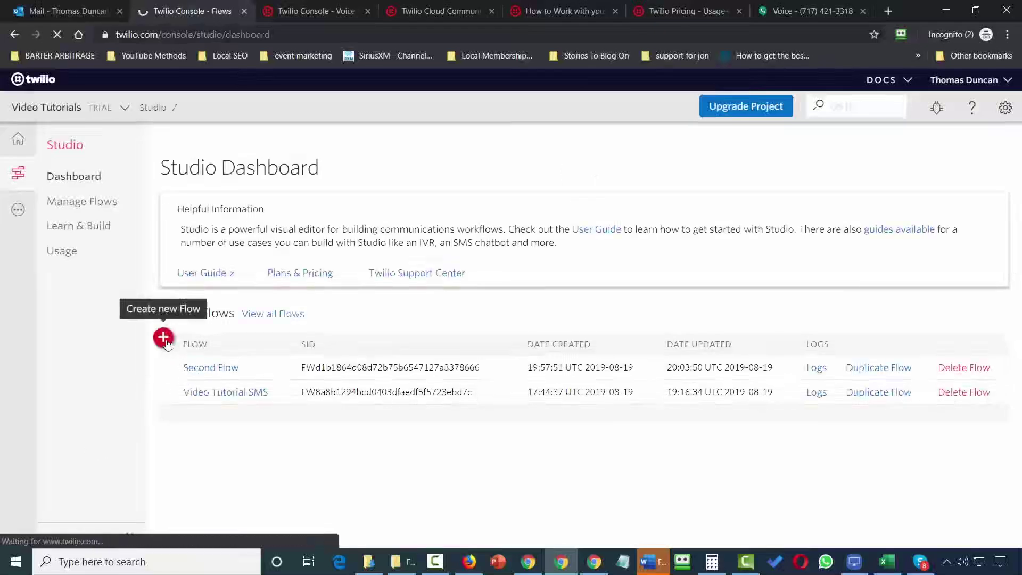
Create a blank Studio flow named 'Third Flow', starting from scratch.
left_click(166, 343)
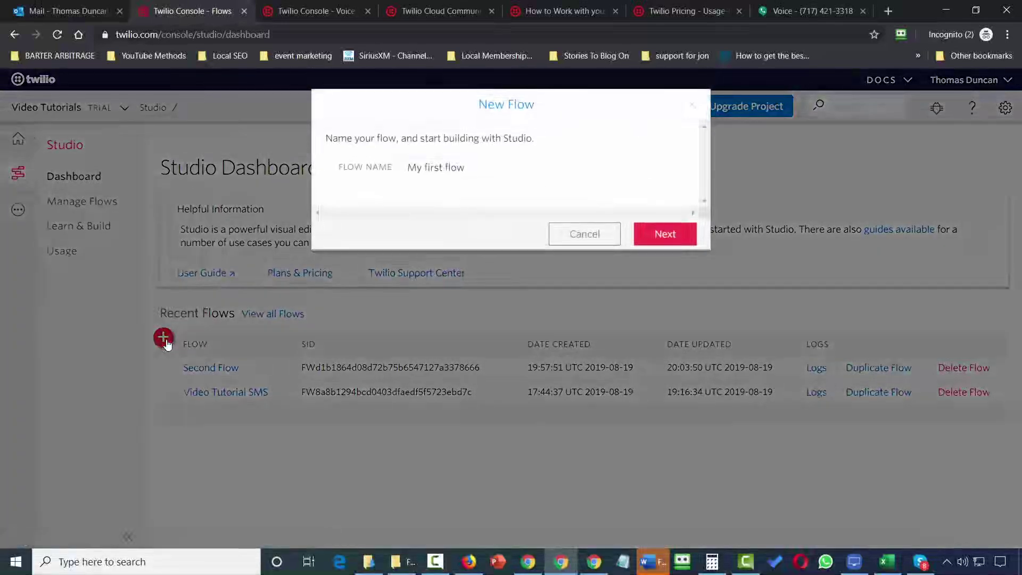
left_click(485, 165)
type("Third Flow")
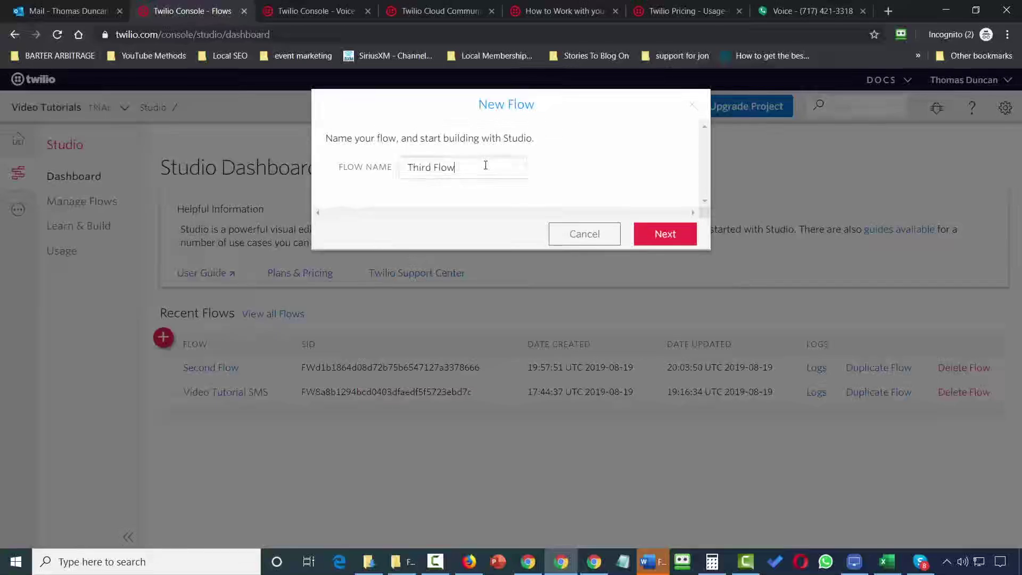
left_click(663, 236)
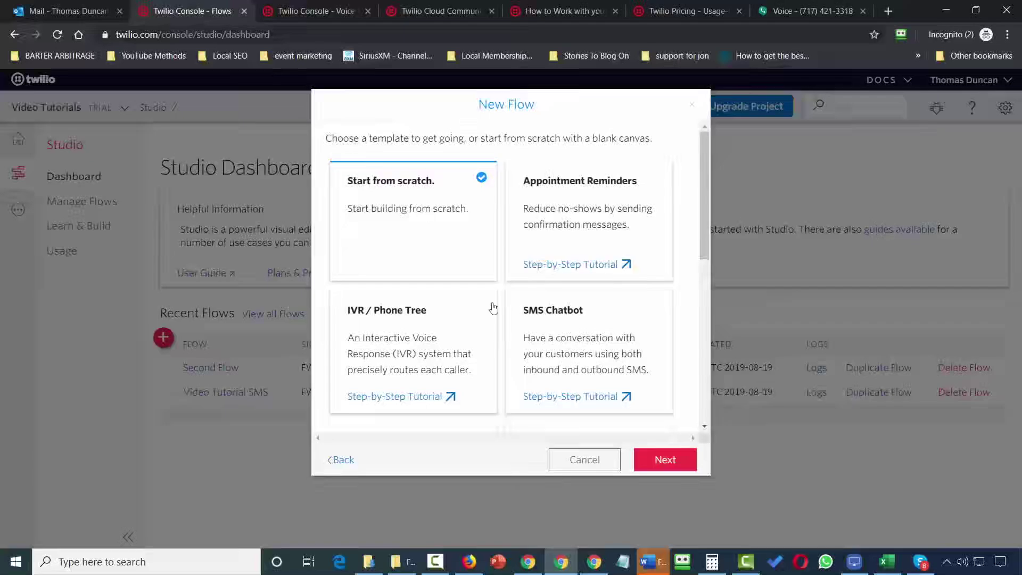
left_click(655, 459)
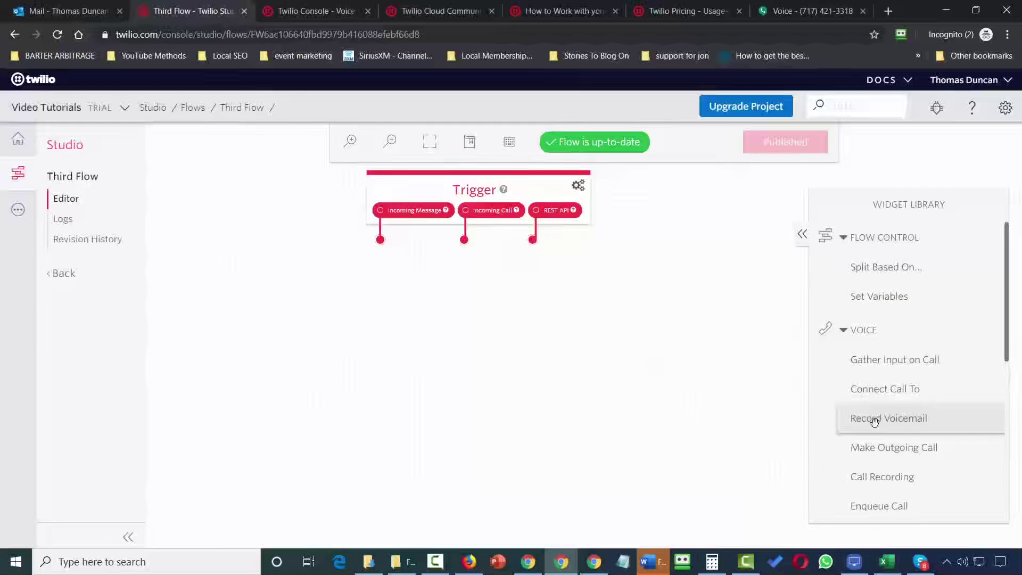
Add a Record Voicemail widget below the Trigger and name it RecordMessage.
left_click_drag(875, 420, 447, 296)
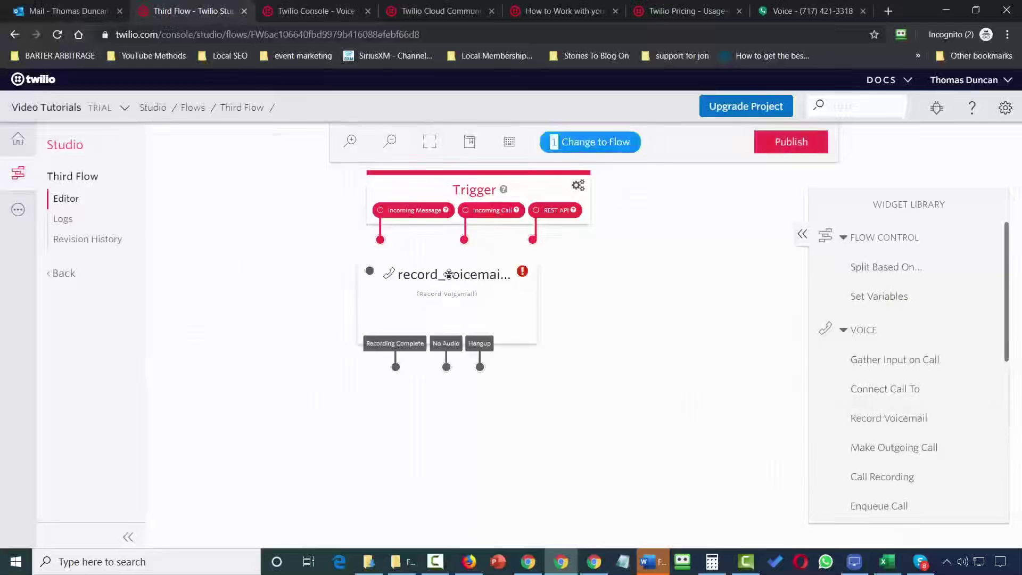
left_click(448, 278)
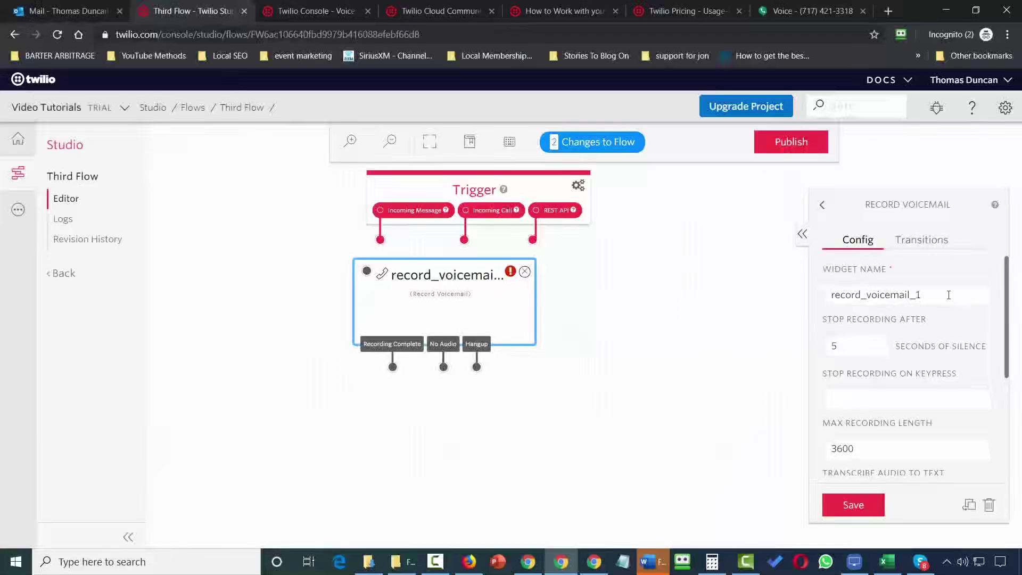
left_click_drag(949, 295, 792, 306)
type("RecordMessage3")
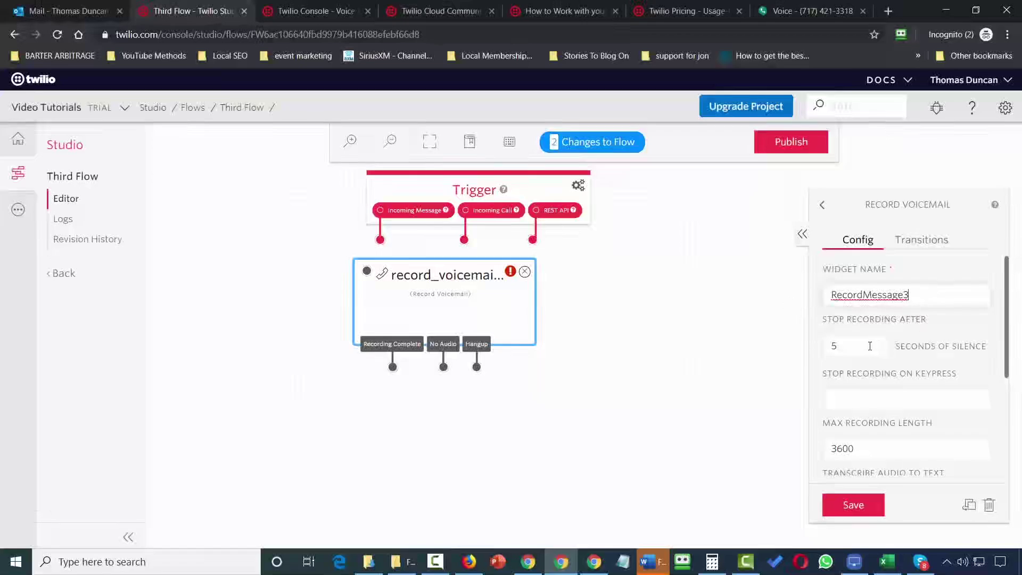
key("BackSpace")
Set silence timeout to 10 seconds and finish key to 1, leave transcription off, and save.
double_click(836, 345)
type("10")
left_click(842, 397)
type("1")
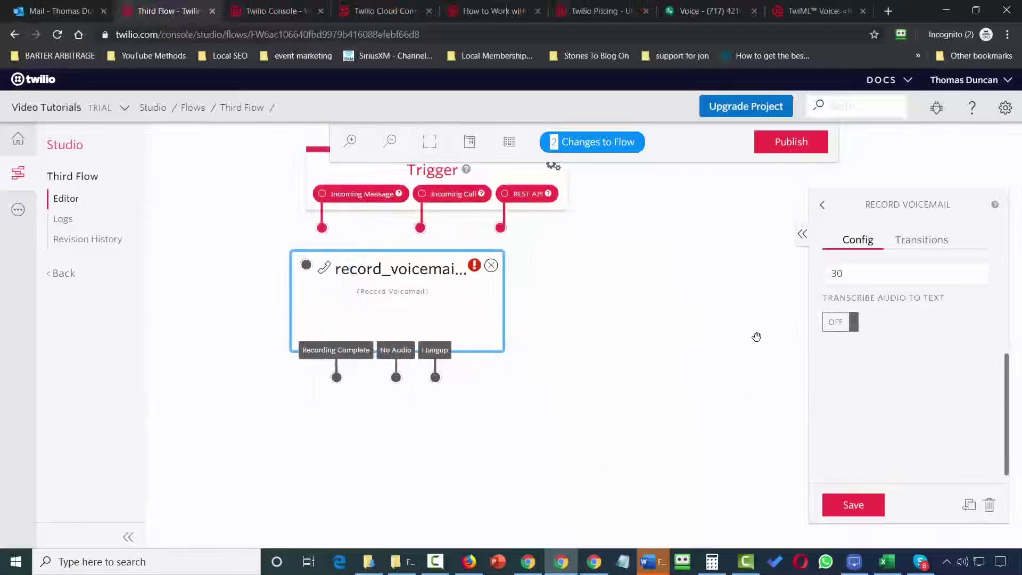
left_click(842, 323)
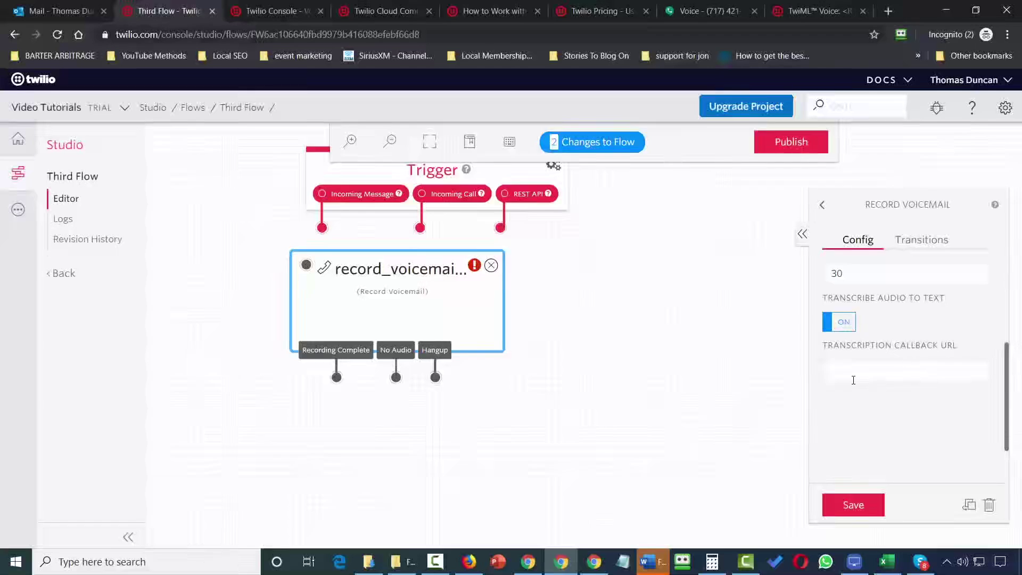
left_click(842, 322)
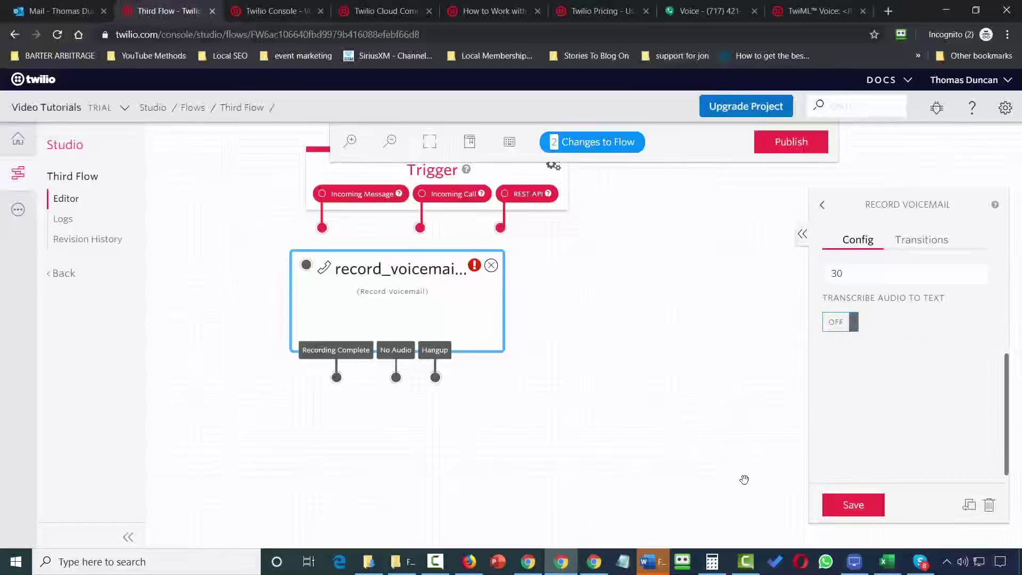
left_click(839, 510)
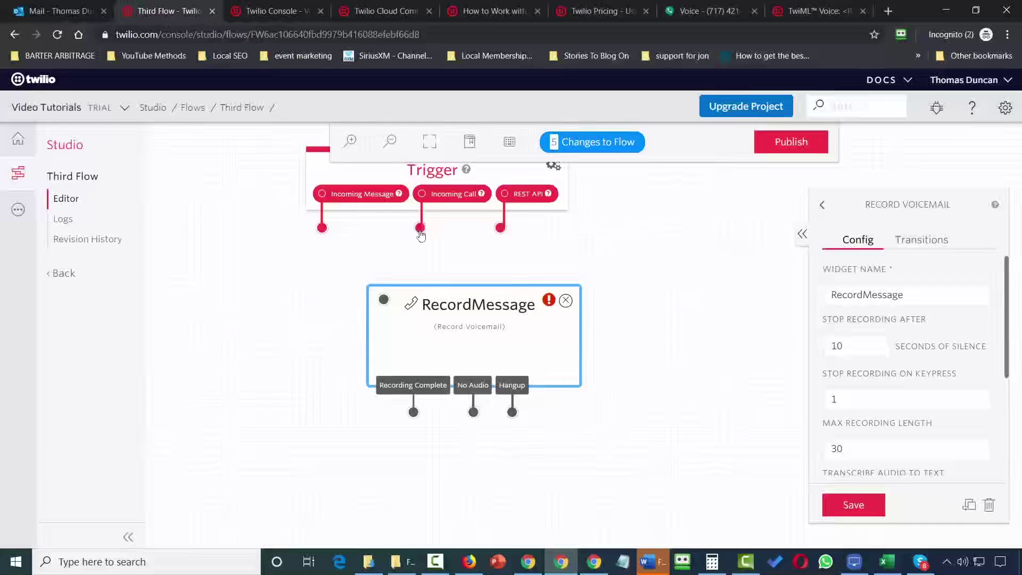
Connect the Trigger's Incoming Call to RecordMessage and publish Third Flow.
left_click_drag(420, 233, 384, 301)
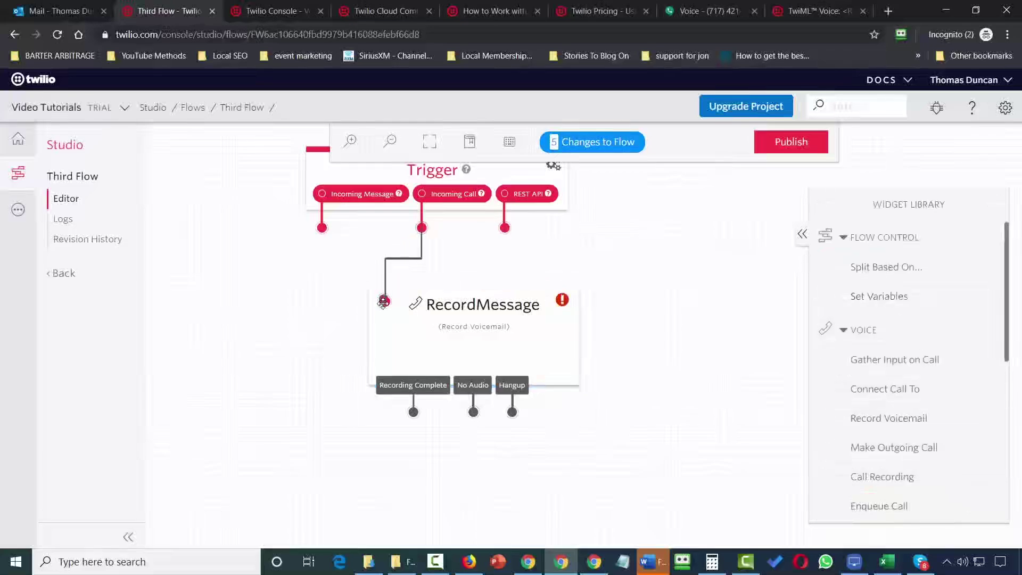
left_click(790, 142)
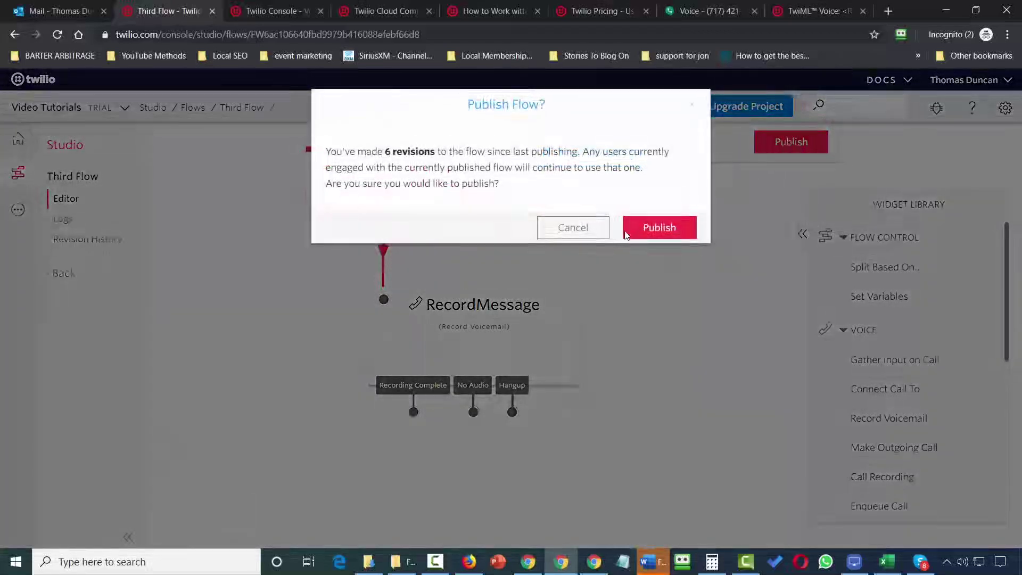
left_click(658, 229)
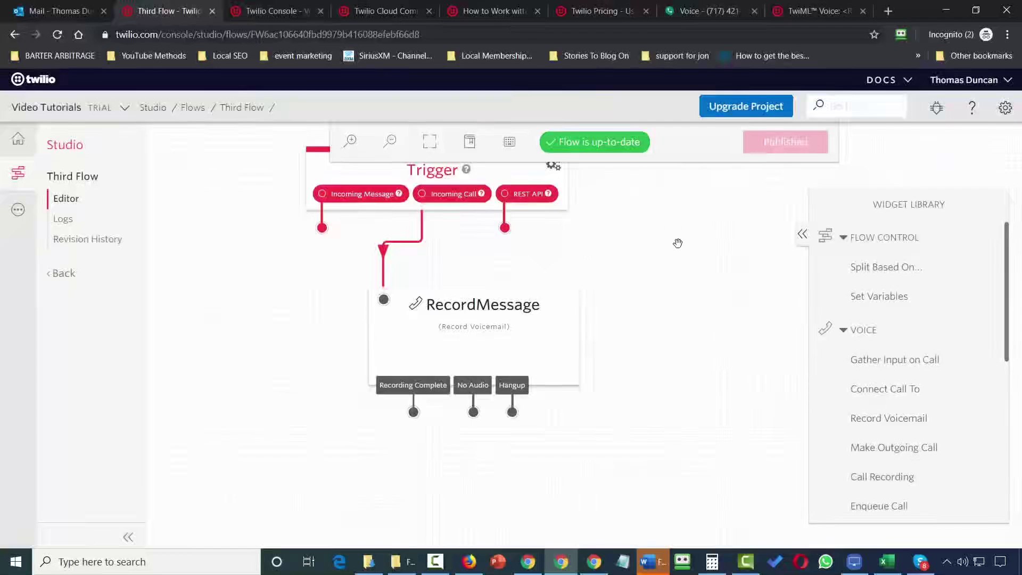
Point the trial number's incoming calls to Third Flow, save, and switch to Google Voice.
left_click(19, 214)
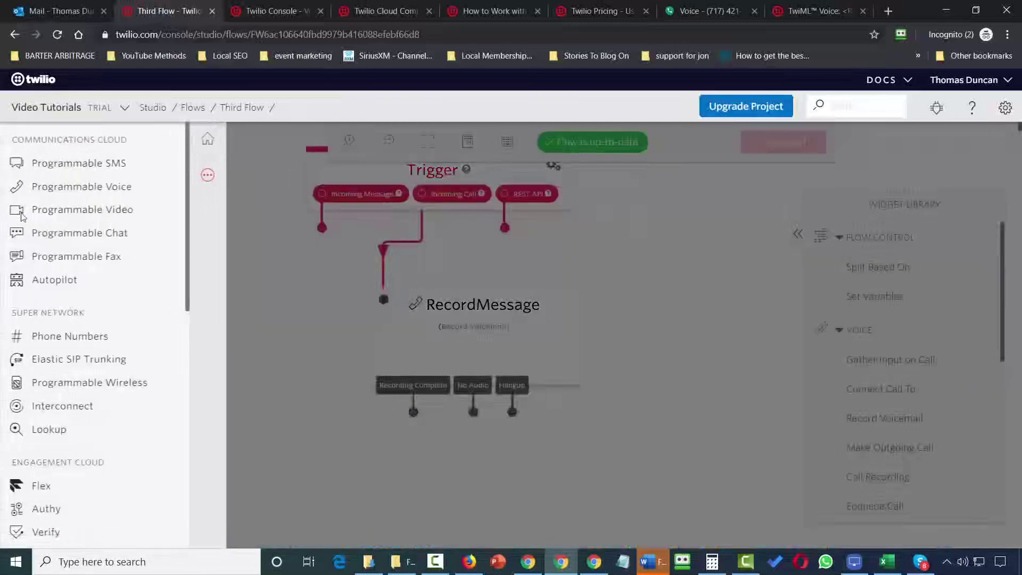
left_click(53, 336)
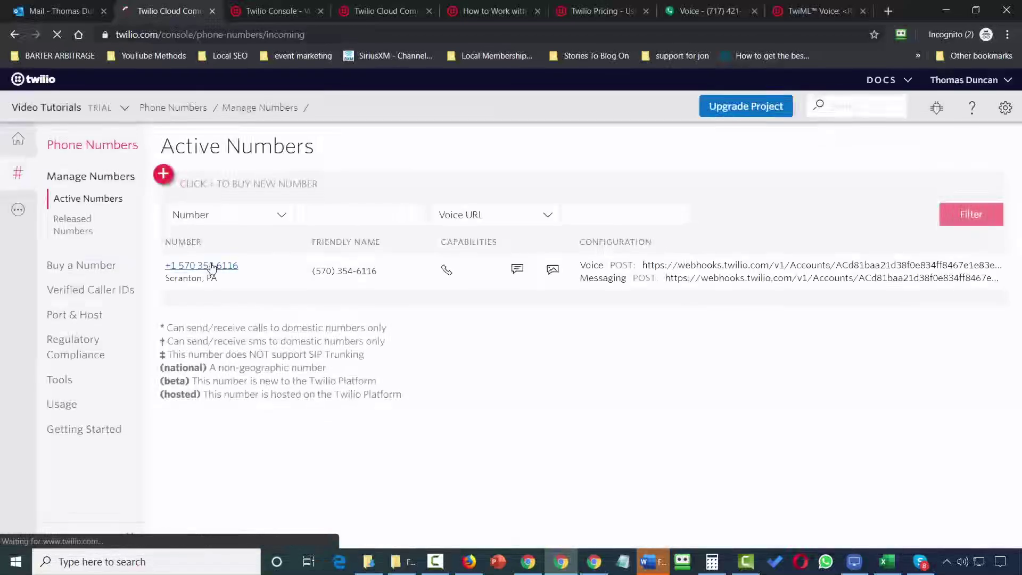
left_click(211, 266)
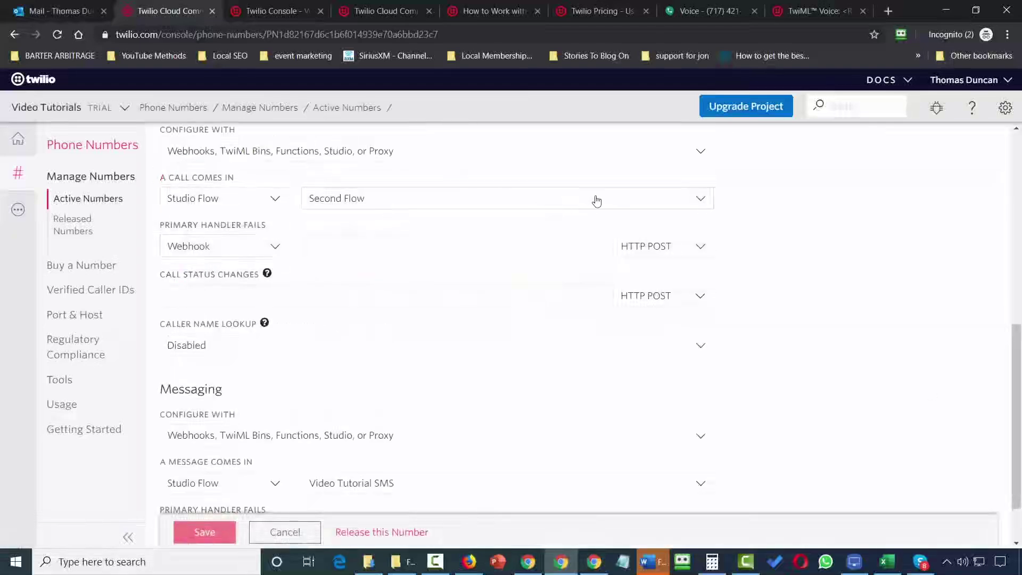
left_click(597, 201)
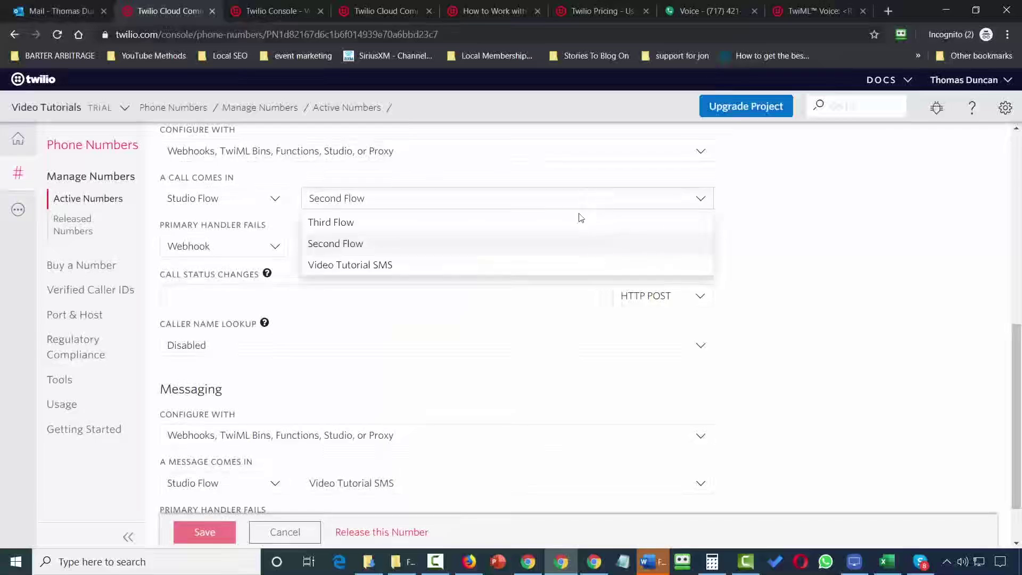
left_click(473, 231)
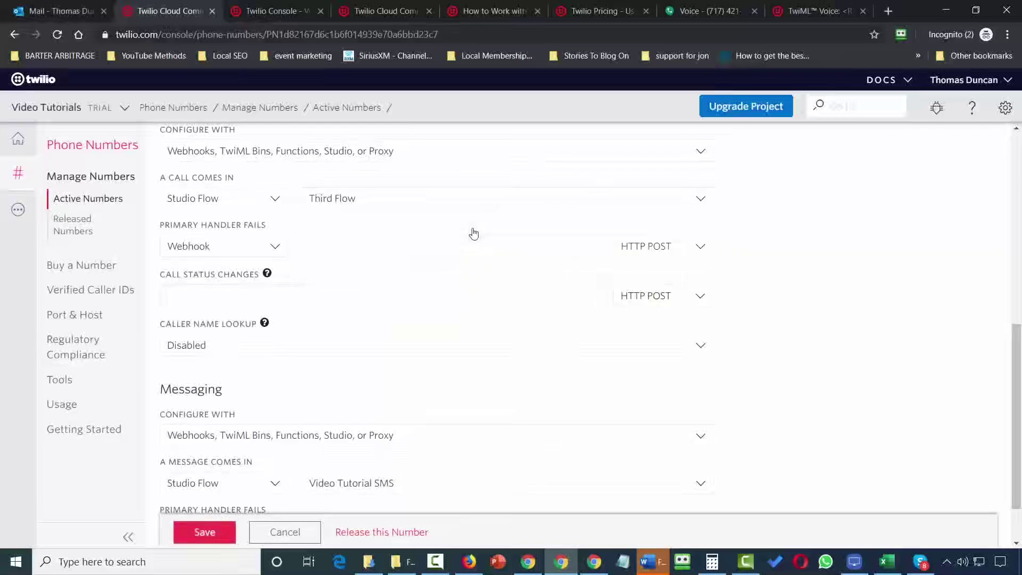
left_click(206, 532)
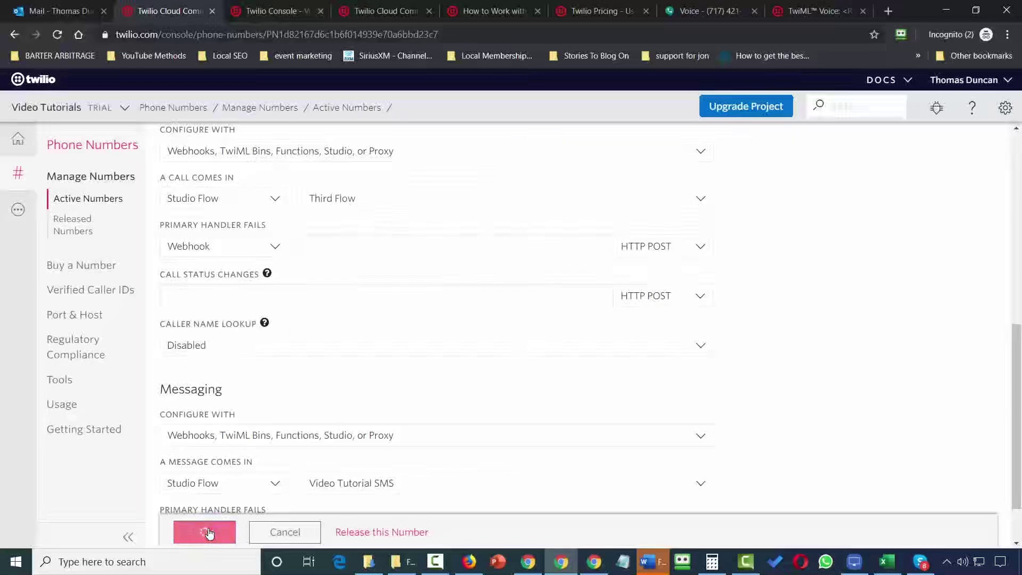
key("ctrl+7")
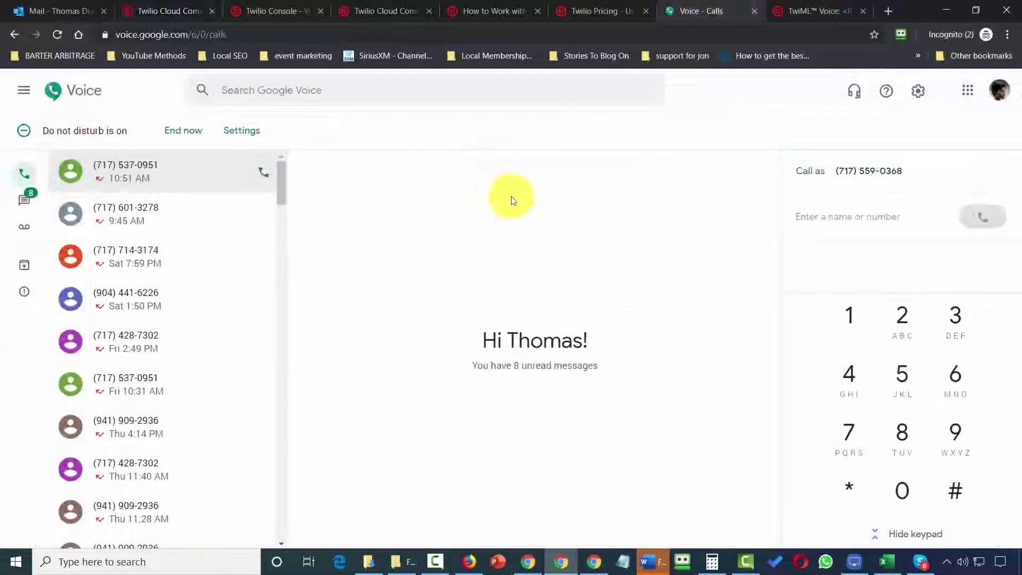
Call the pasted Twilio trial number from Google Voice, send digit 4 on the keypad, then hang up.
left_click(815, 219)
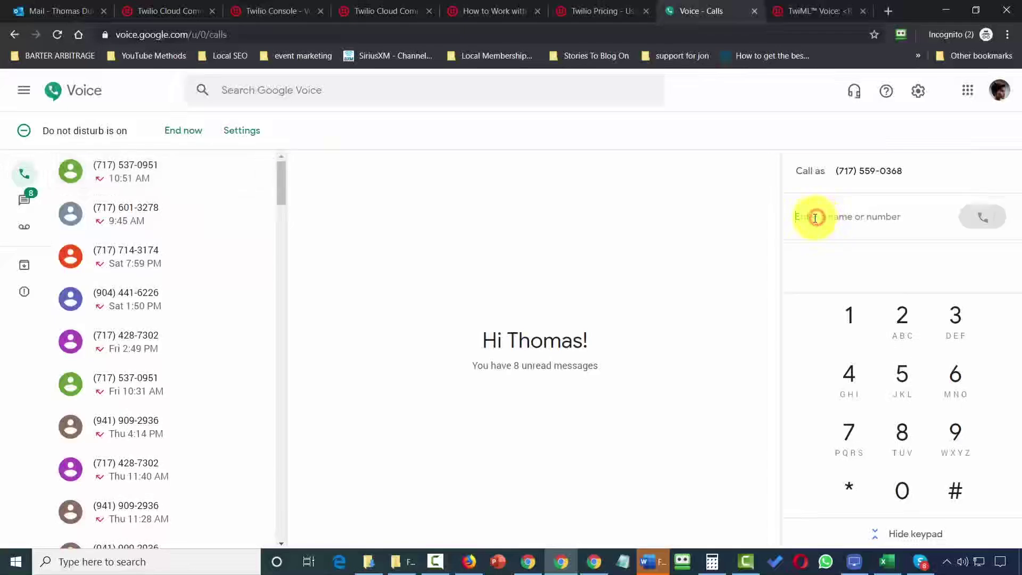
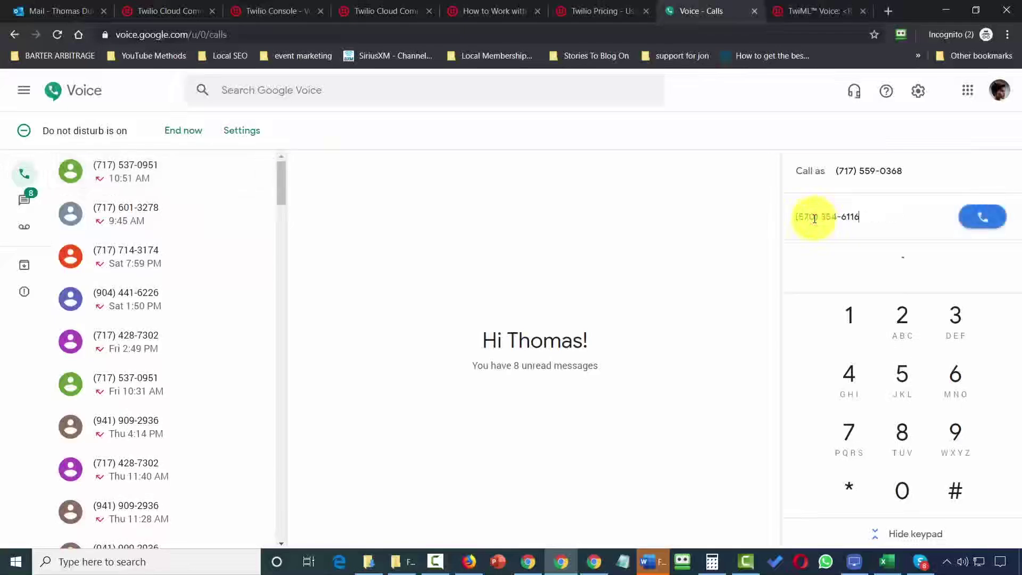
left_click(983, 219)
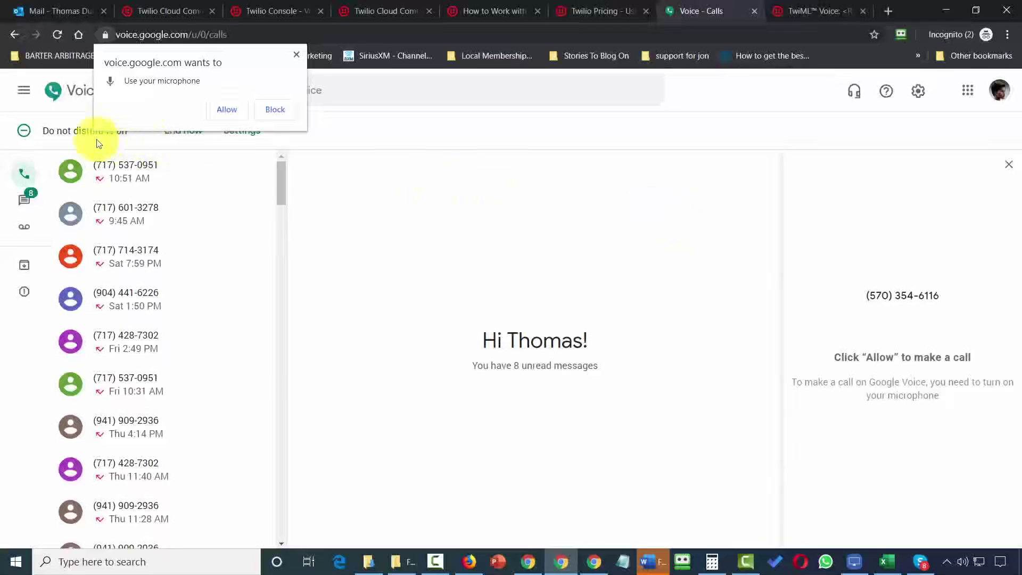
left_click(223, 109)
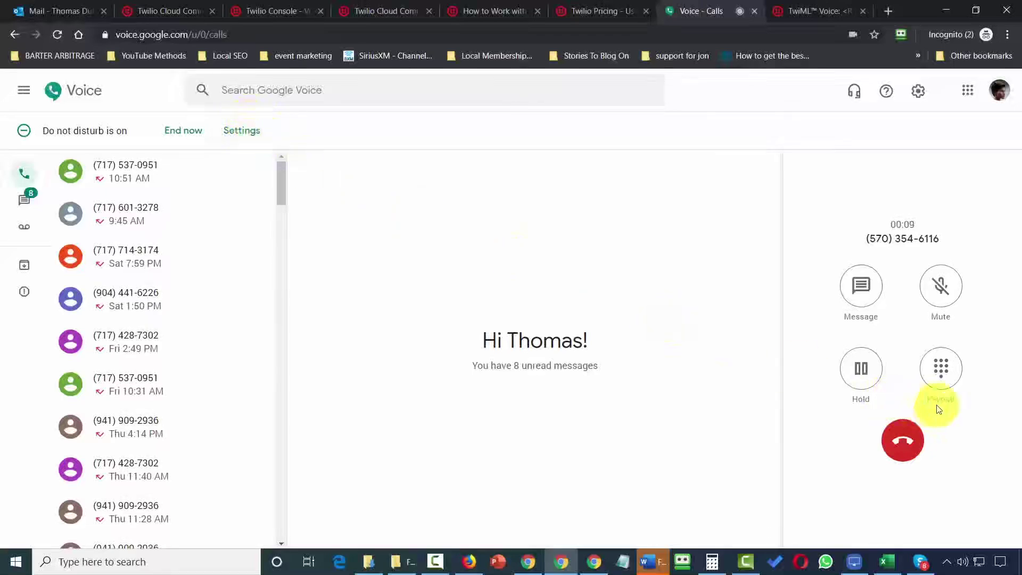
left_click(946, 378)
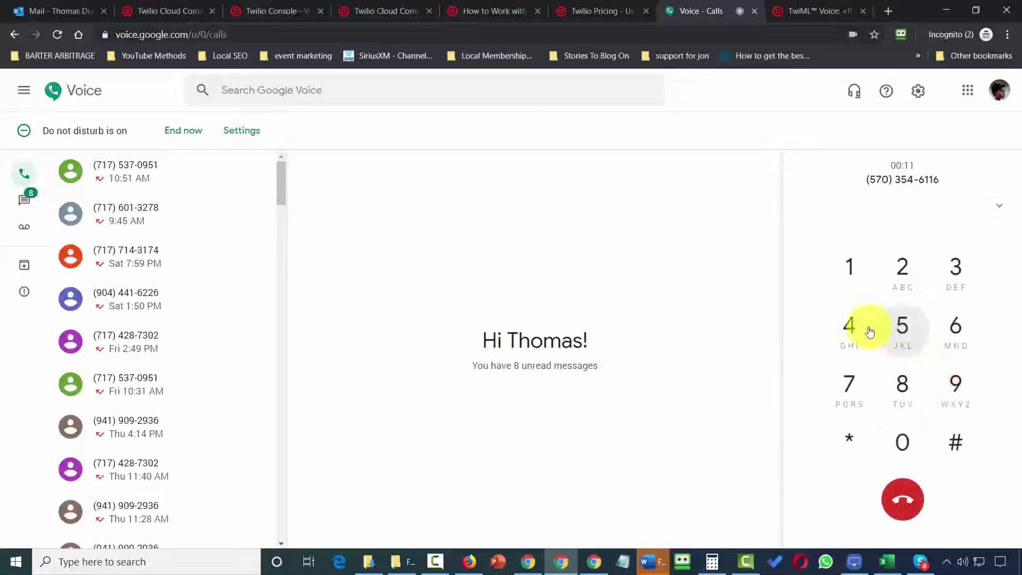
left_click(852, 326)
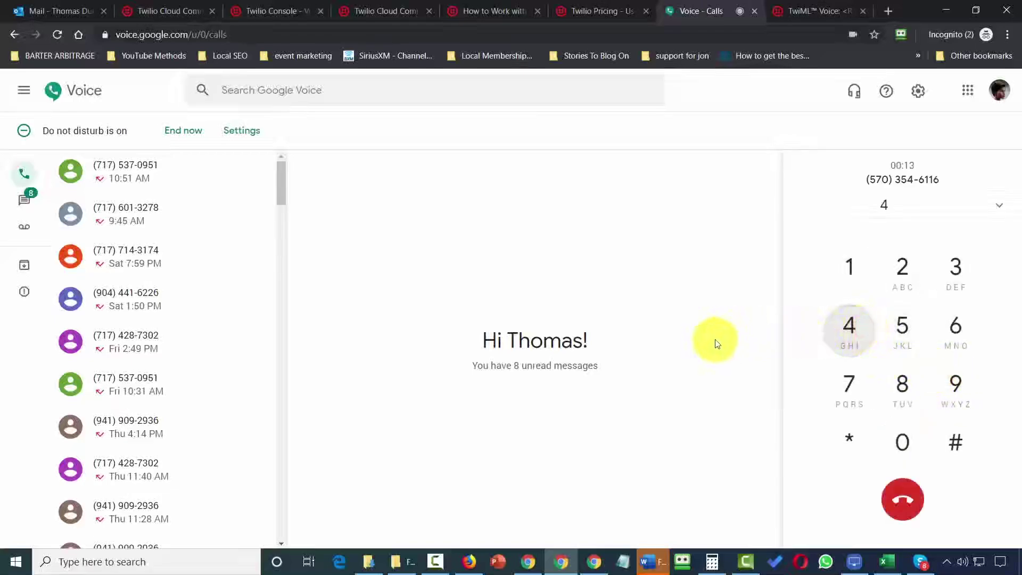
left_click(900, 496)
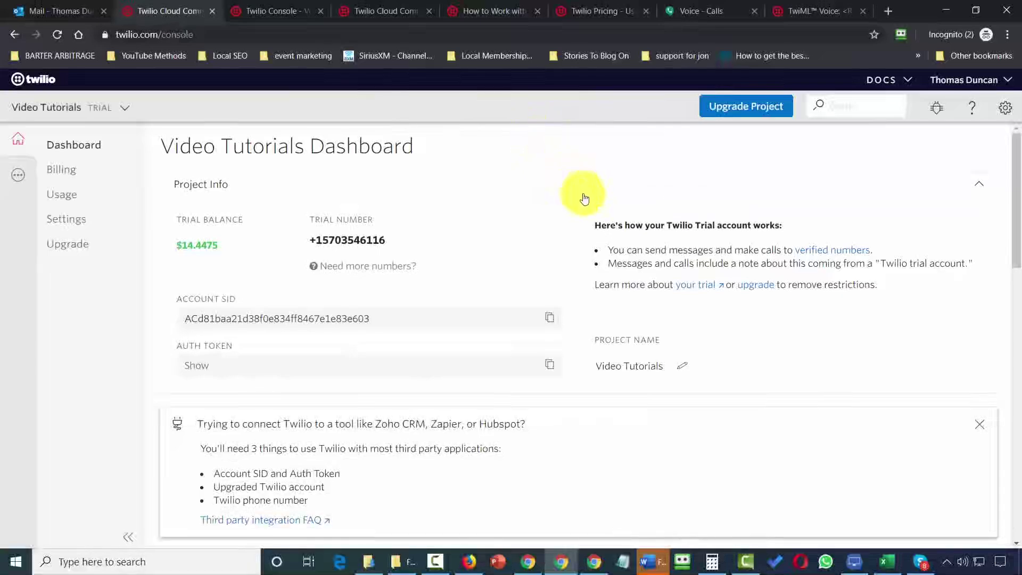
From All Products & Services > Studio, create a flow named 'Fourth Flow' using Start from scratch.
left_click(20, 181)
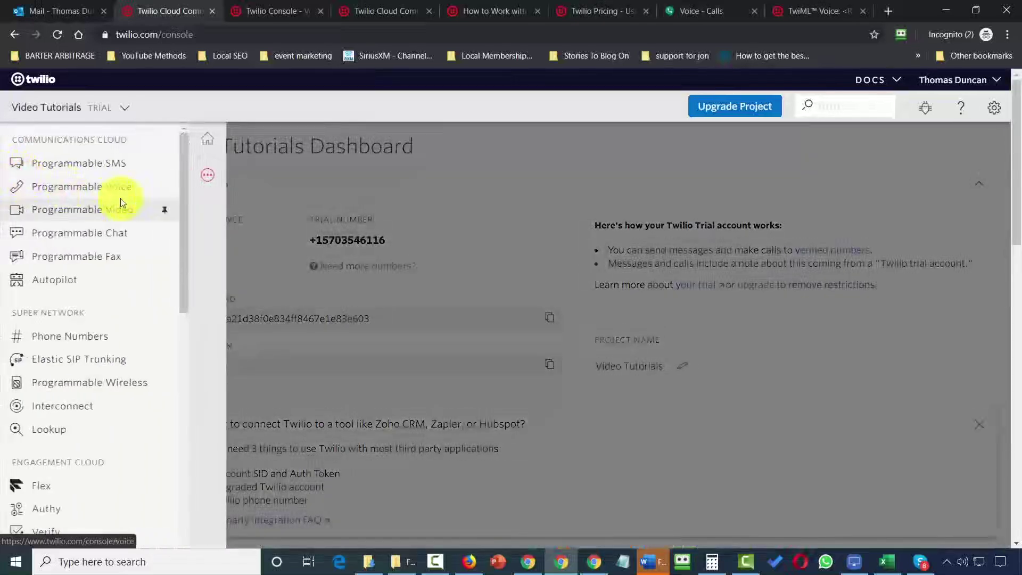
scroll(117, 203, "down", 8)
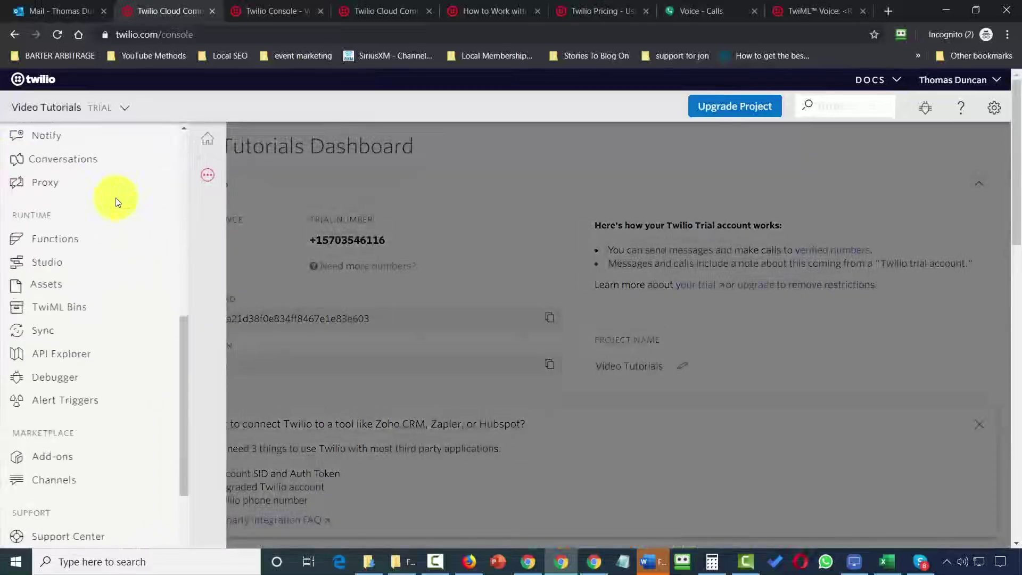
left_click(59, 270)
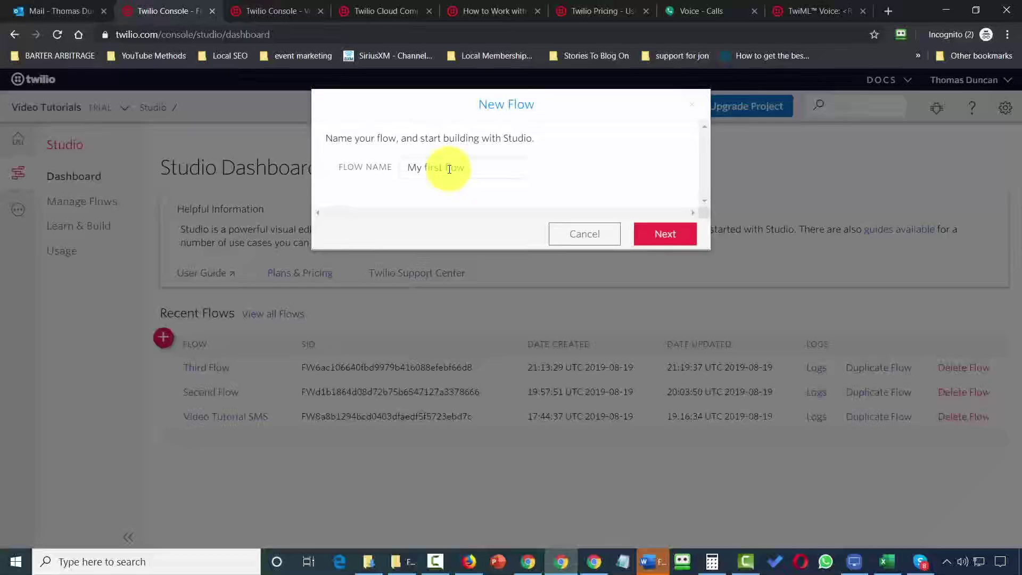
left_click(450, 167)
type("Fourth Flow")
left_click(647, 235)
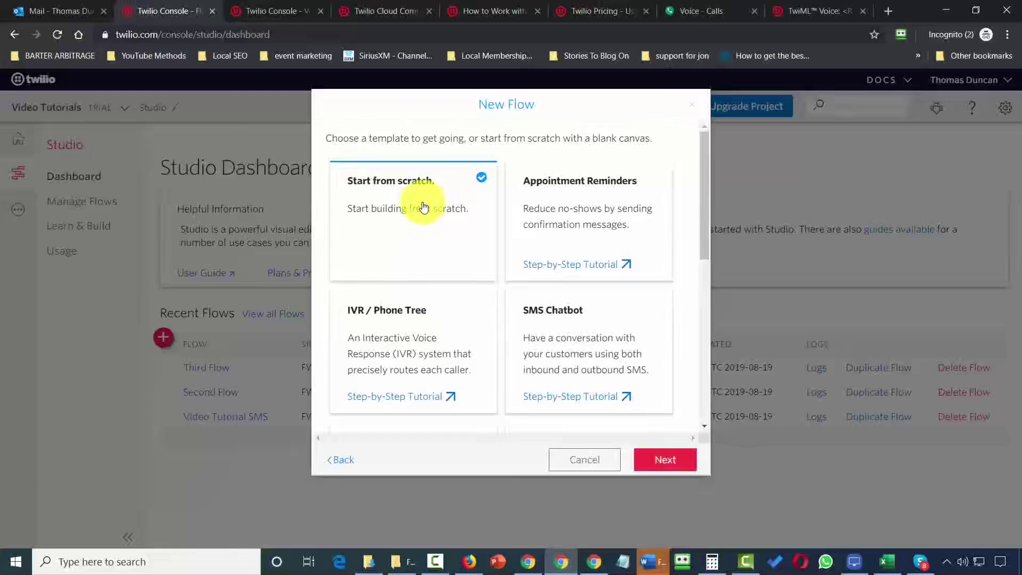
left_click(663, 461)
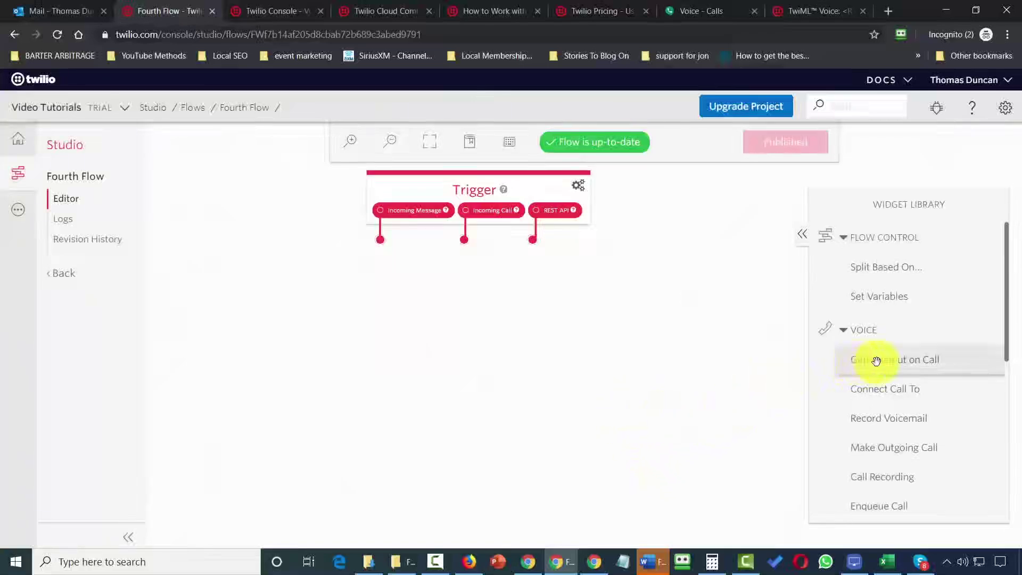
Place a Gather Input on Call widget below the Trigger and set its prompt to Say a Message.
left_click_drag(877, 361, 457, 305)
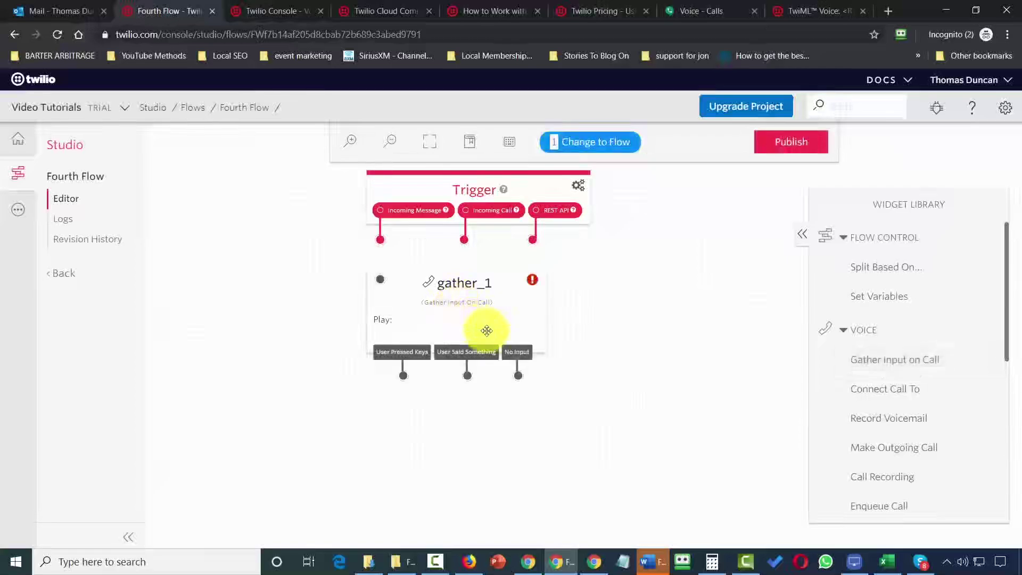
left_click(436, 282)
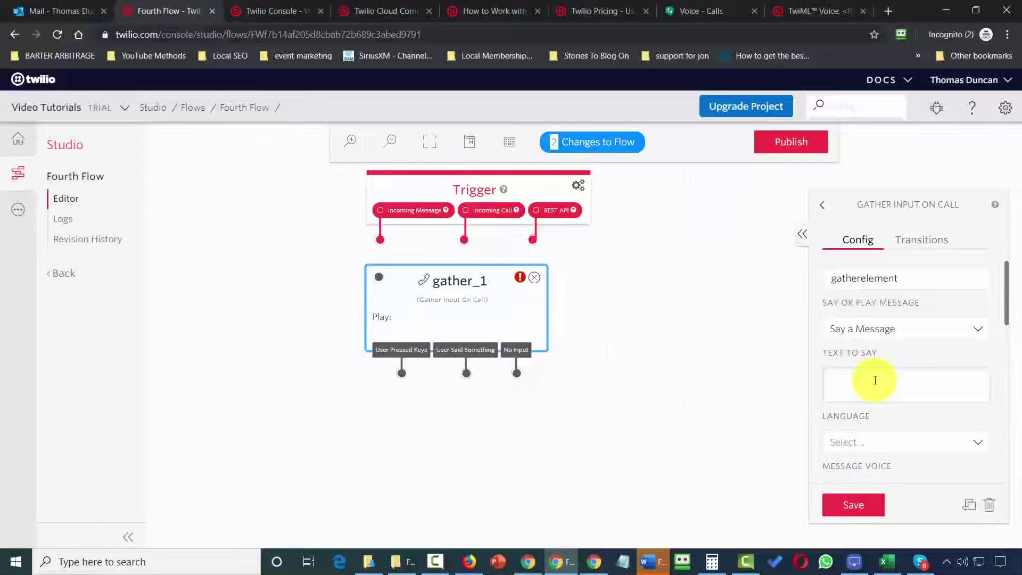
left_click(951, 330)
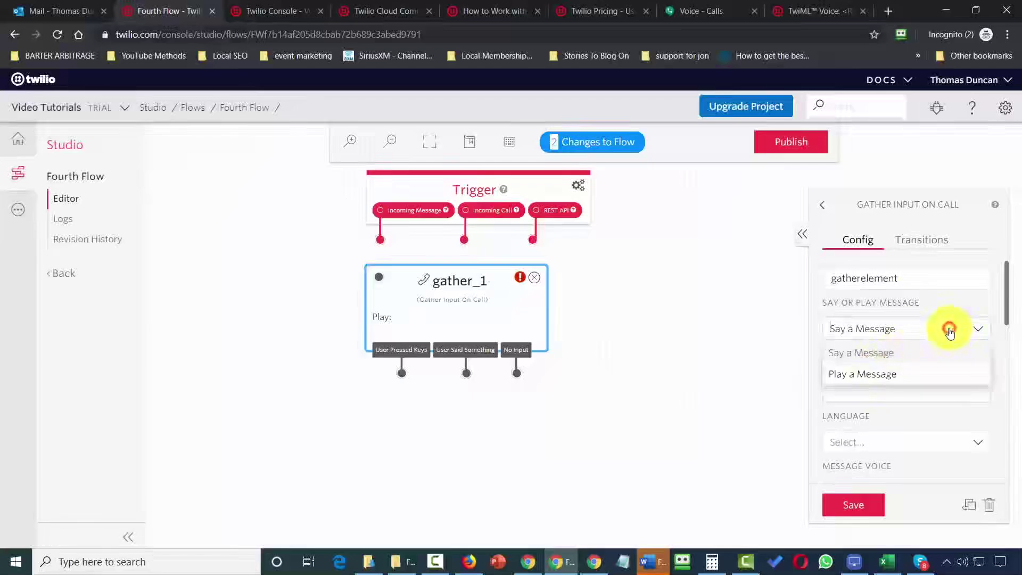
left_click(876, 375)
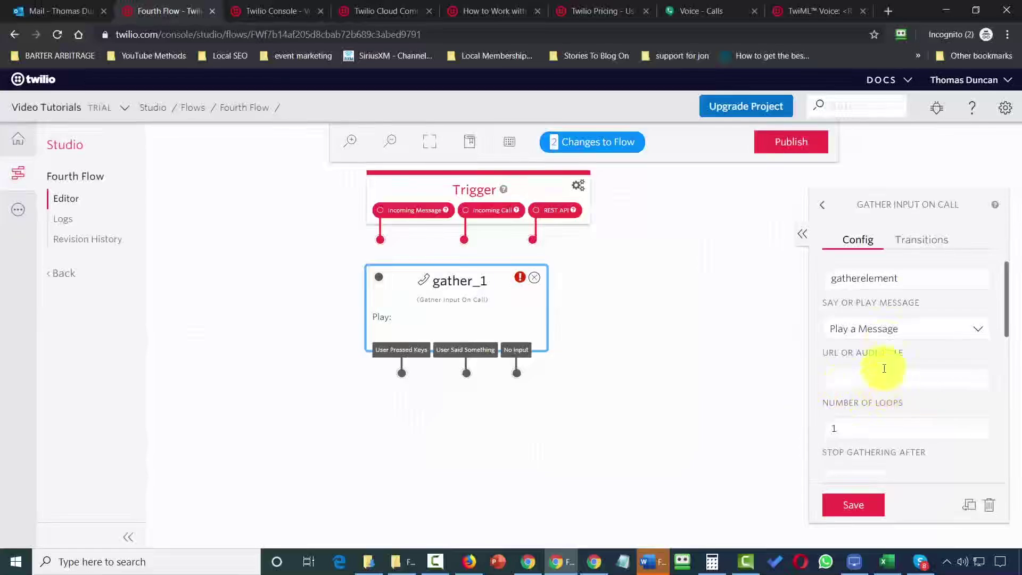
left_click(885, 330)
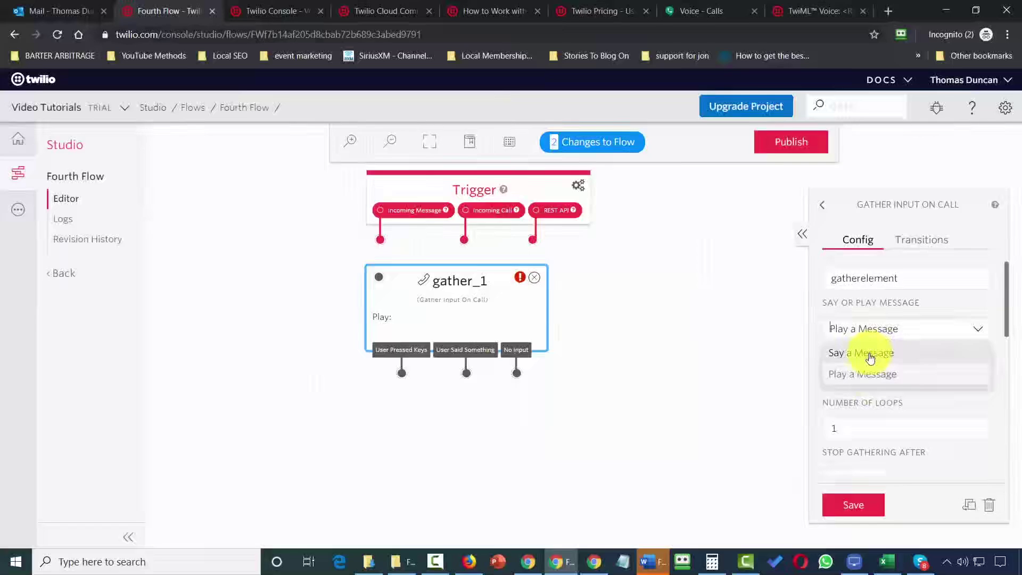
left_click(870, 354)
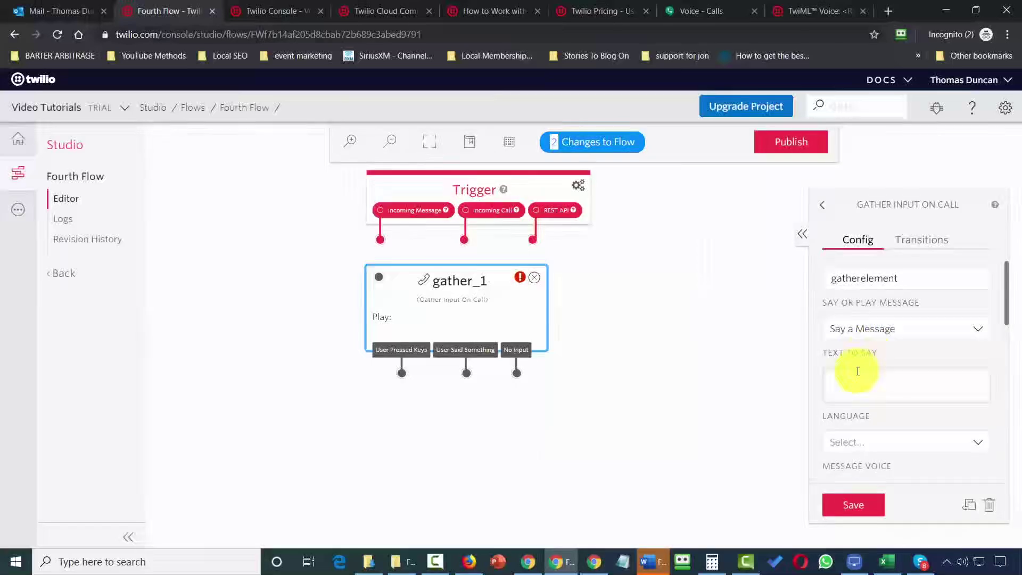
Paste the spoken sentence, set English (United States) recognition, stop after 3 digits, and save.
left_click(858, 371)
type("Now is the time for all good men to come to the aid of their country.")
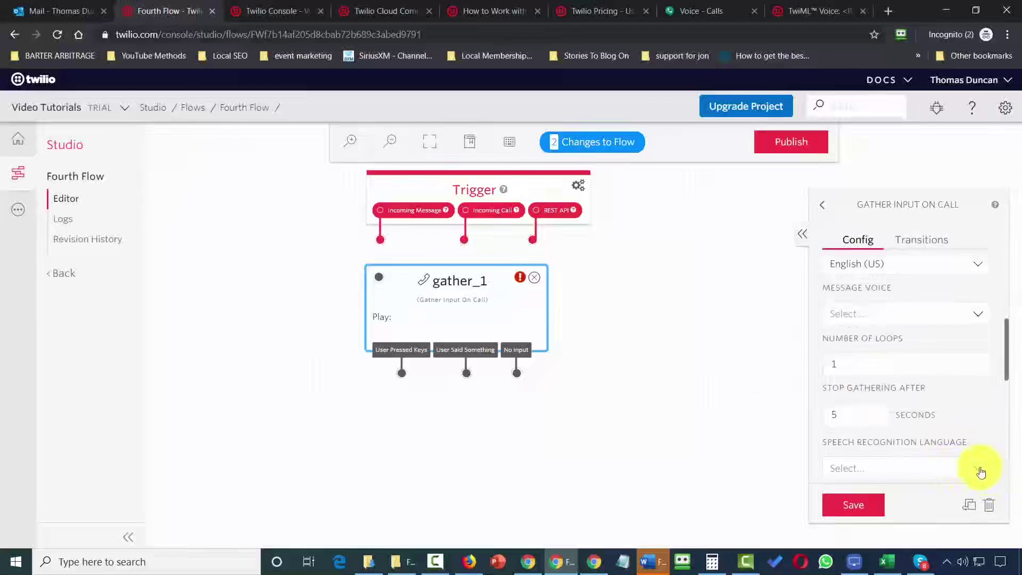
left_click(980, 469)
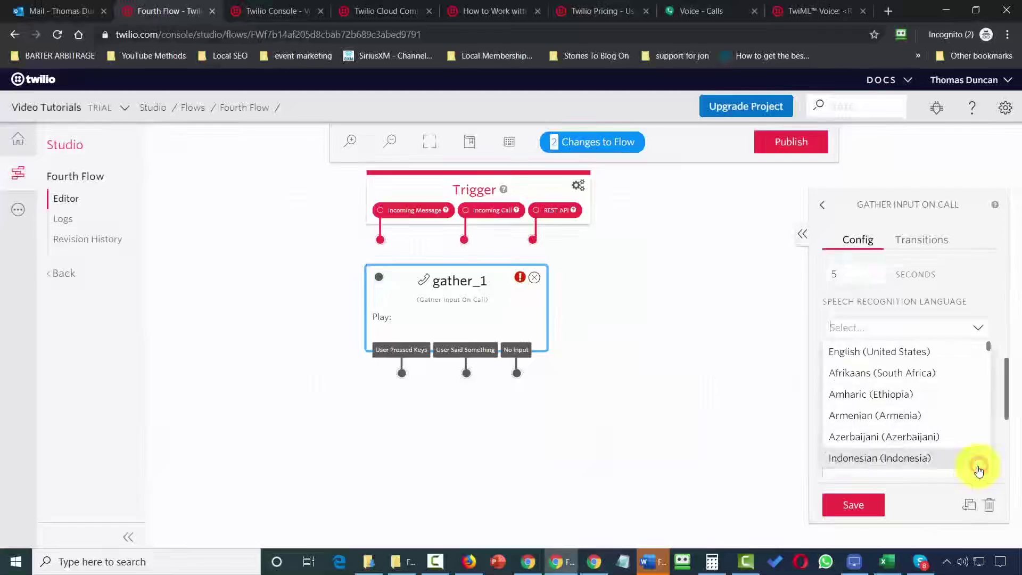
left_click(901, 353)
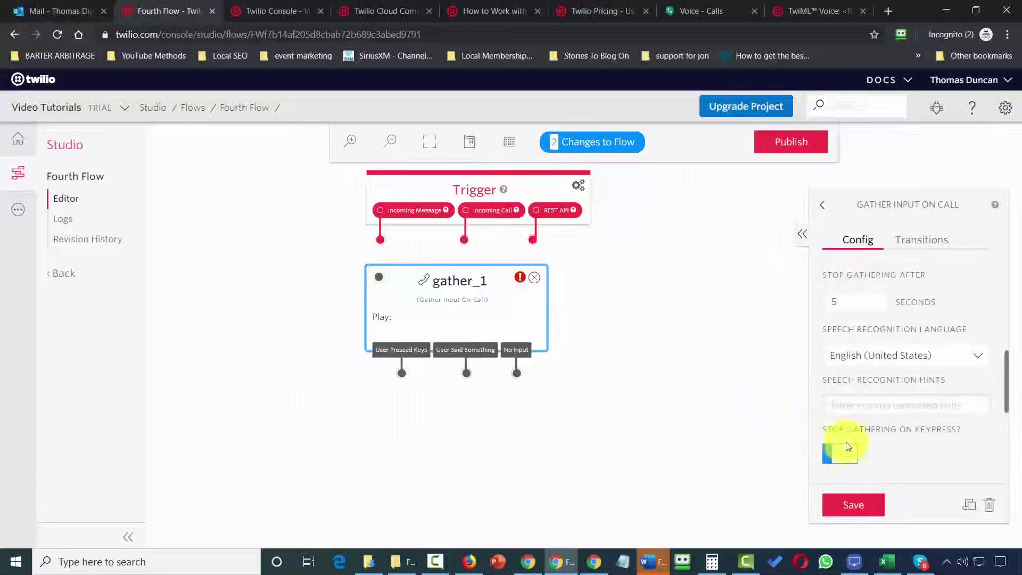
scroll(878, 438, "down", 4)
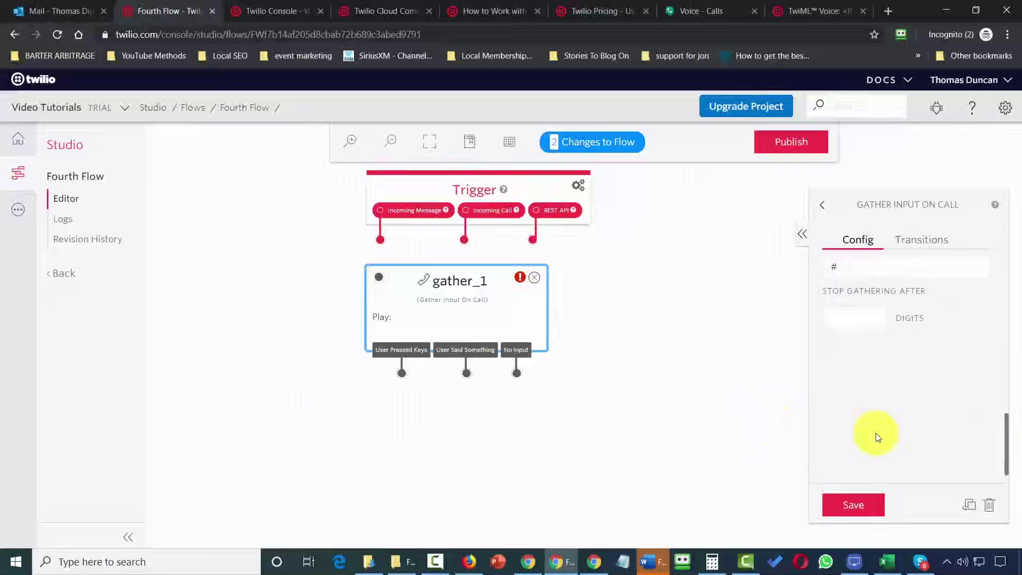
scroll(878, 436, "up", 3)
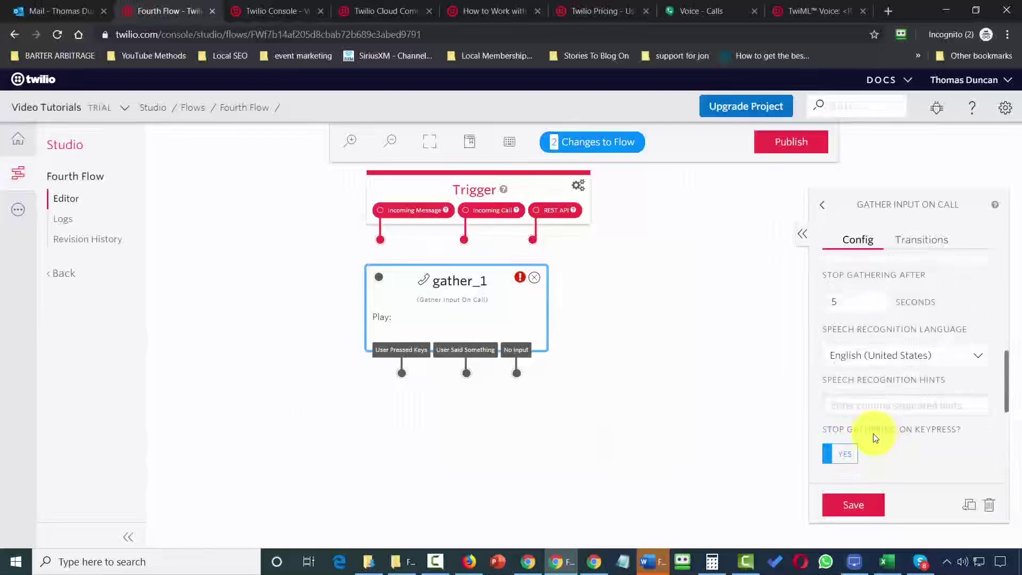
scroll(874, 434, "down", 4)
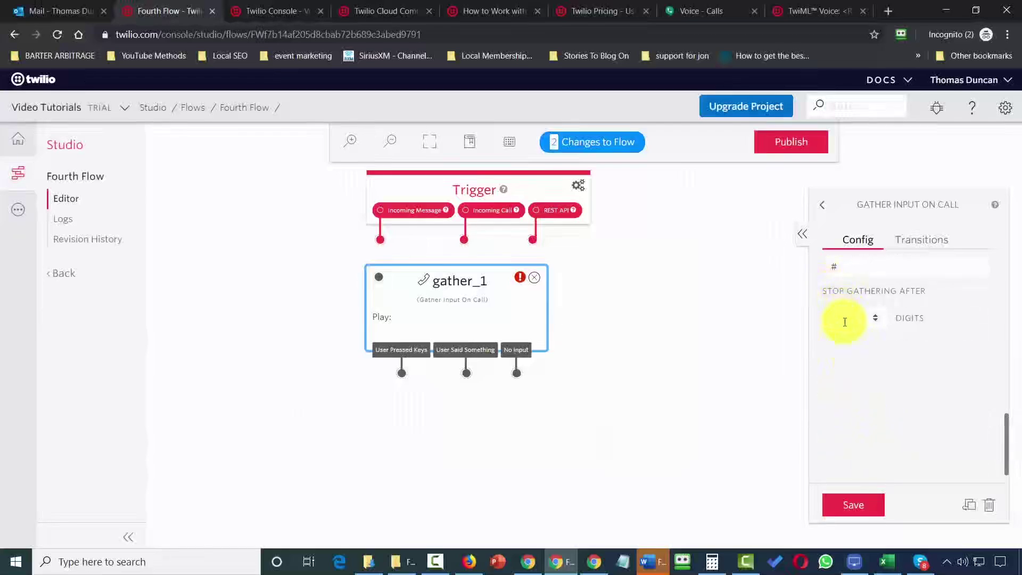
type("3")
left_click(853, 506)
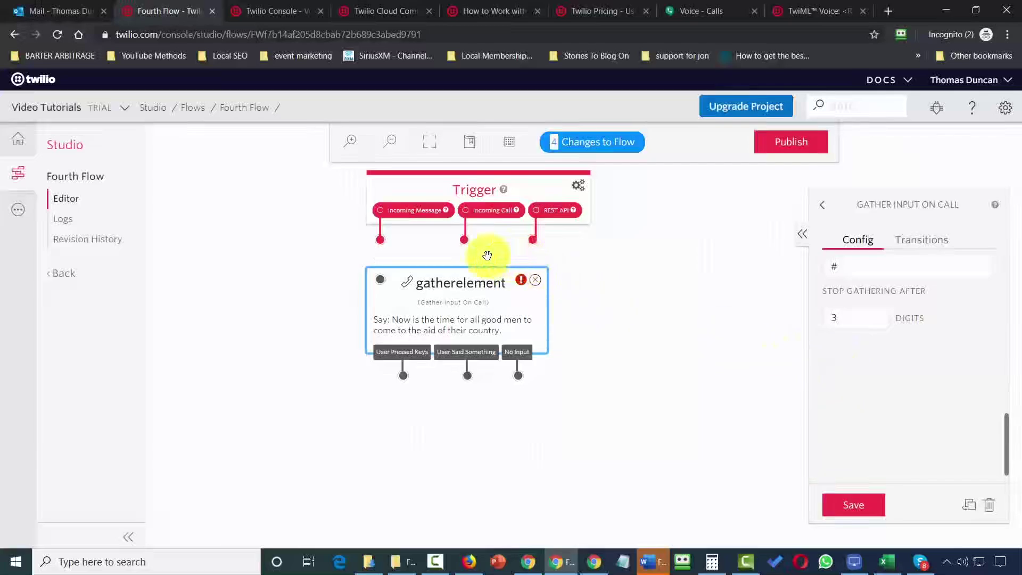
Connect the Trigger's Incoming Call to gatherelement and publish Fourth Flow.
mouse_move(466, 241)
left_mouse_down()
mouse_move(372, 279)
mouse_move(380, 281)
left_mouse_up()
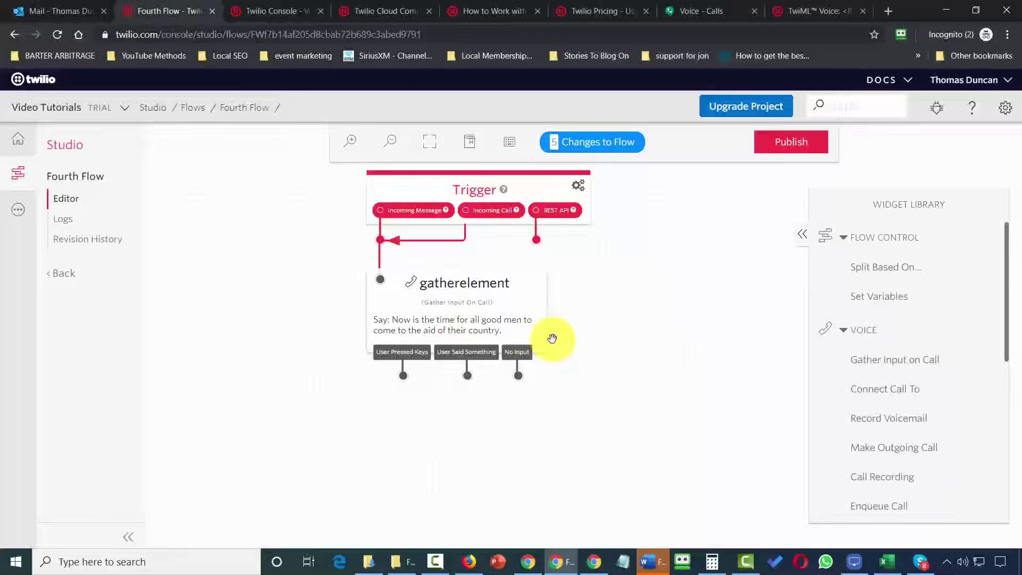
left_click_drag(553, 339, 624, 387)
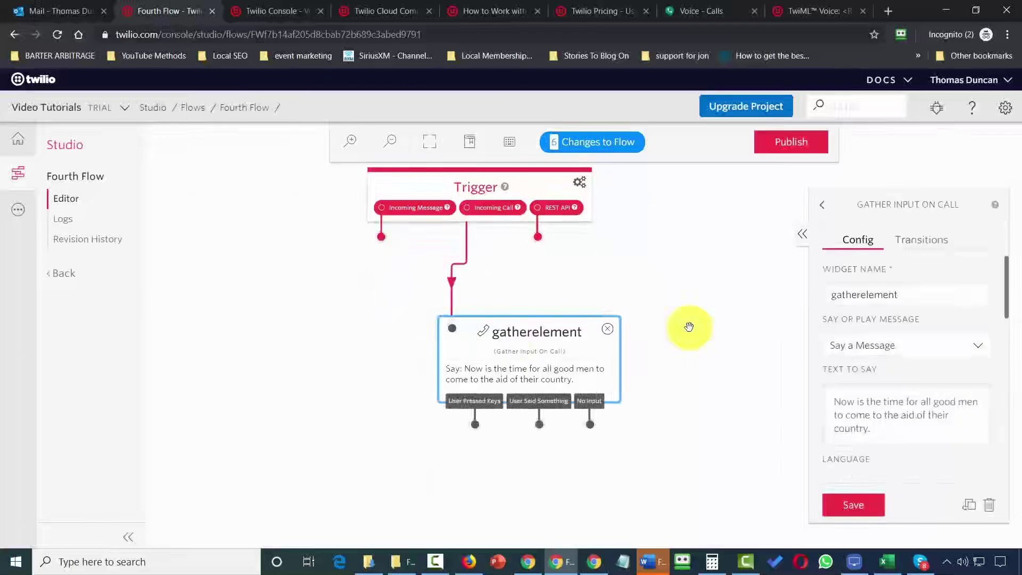
mouse_move(818, 152)
left_click(783, 139)
left_click(653, 230)
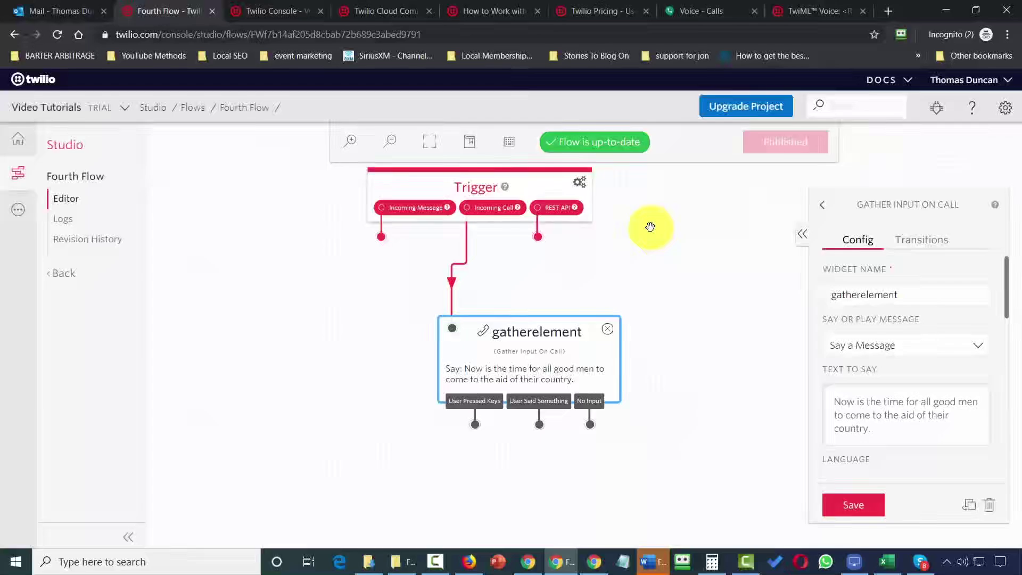
left_click(20, 215)
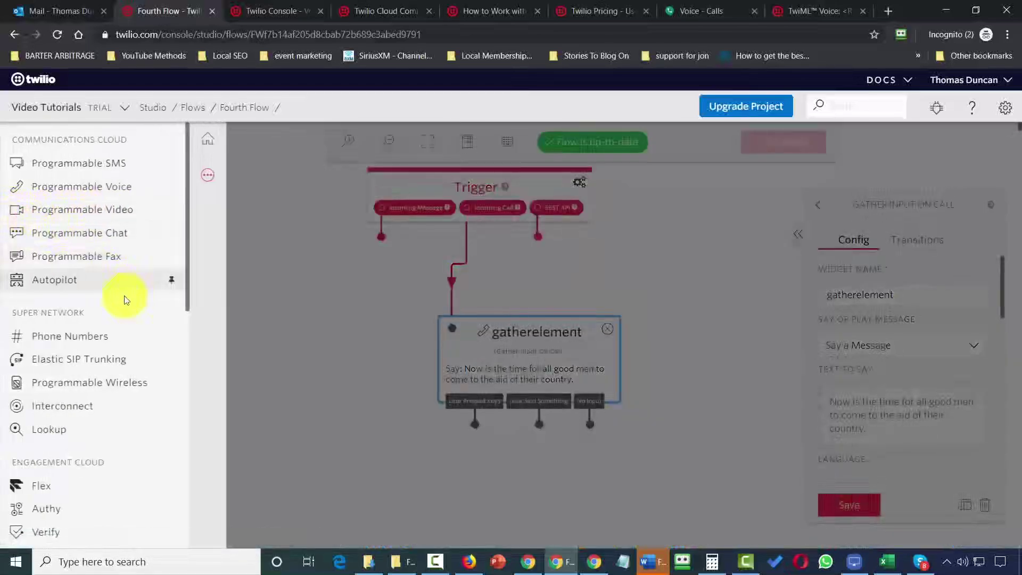
Set the trial number's 'A call comes in' Studio Flow to Fourth Flow and save.
left_click(99, 338)
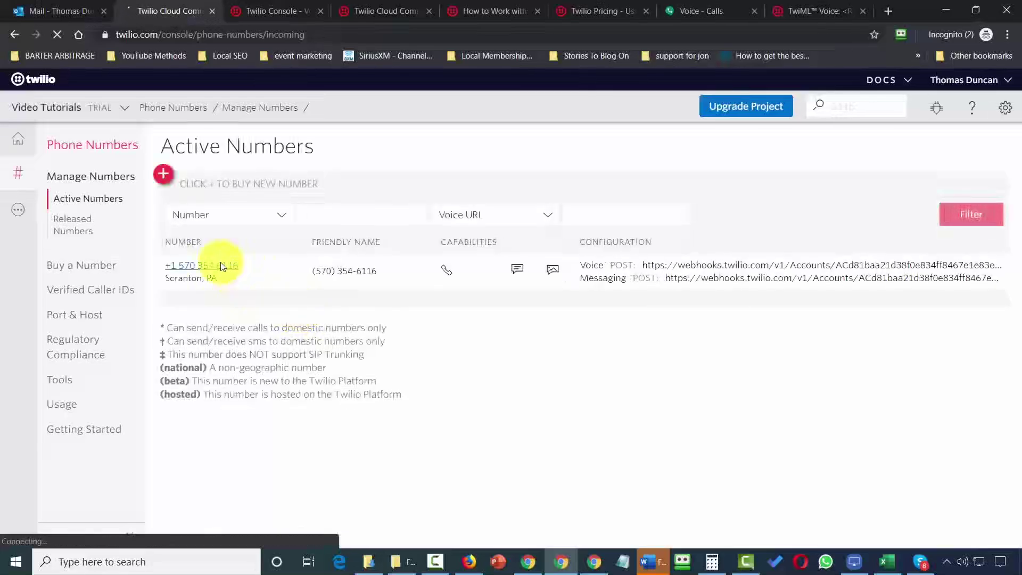
left_click(221, 266)
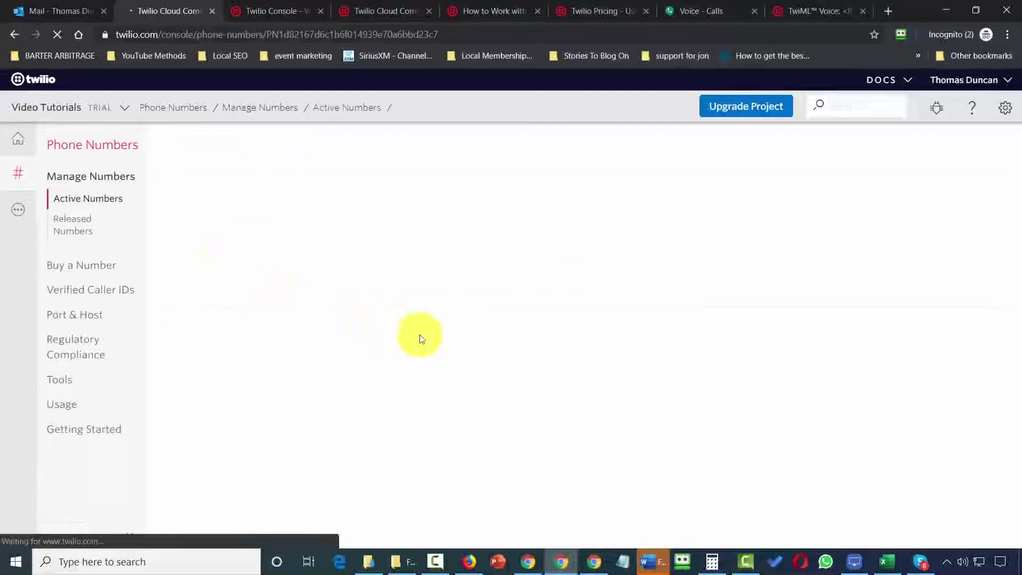
scroll(440, 327, "down", 5)
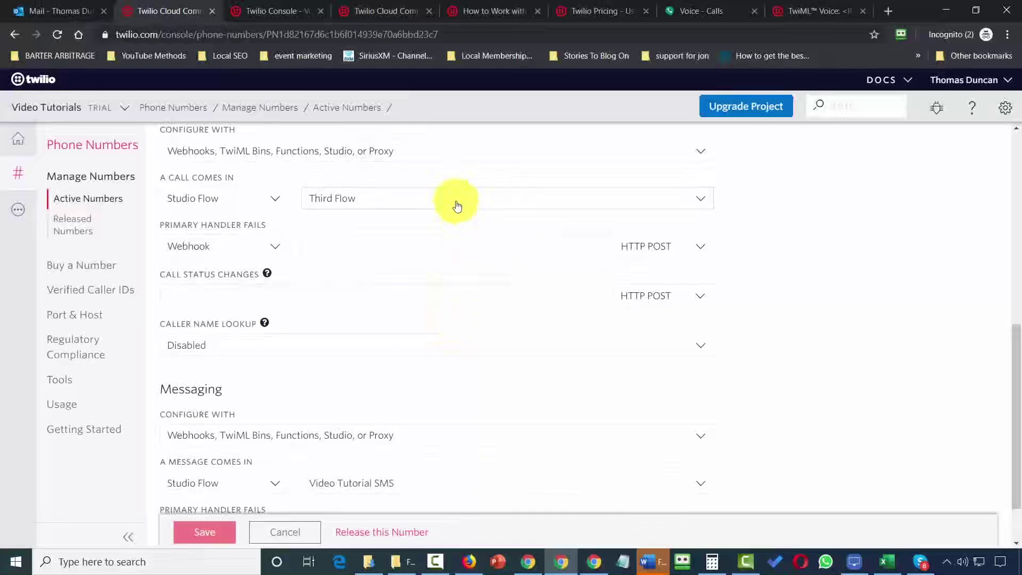
left_click(457, 205)
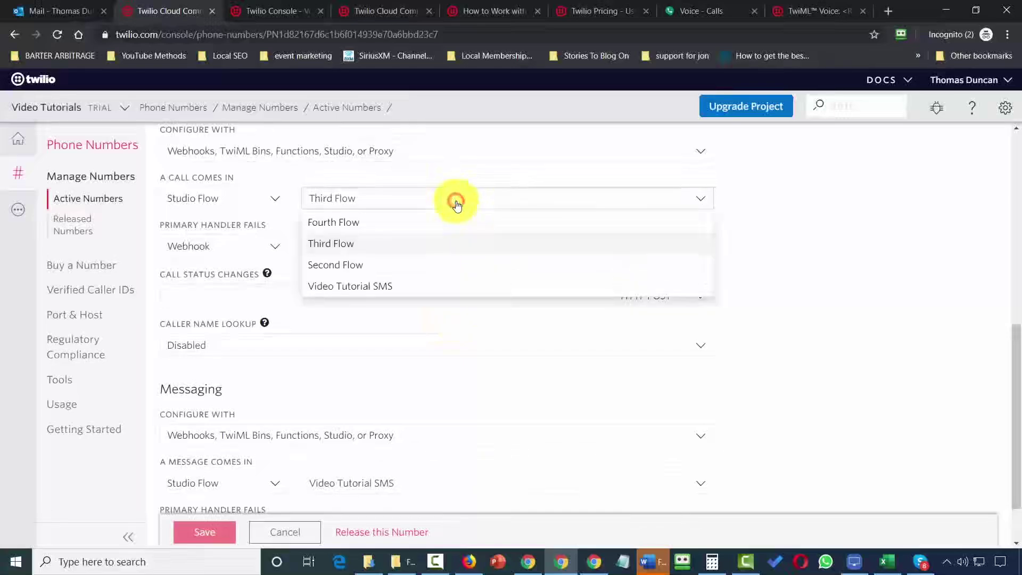
left_click(343, 223)
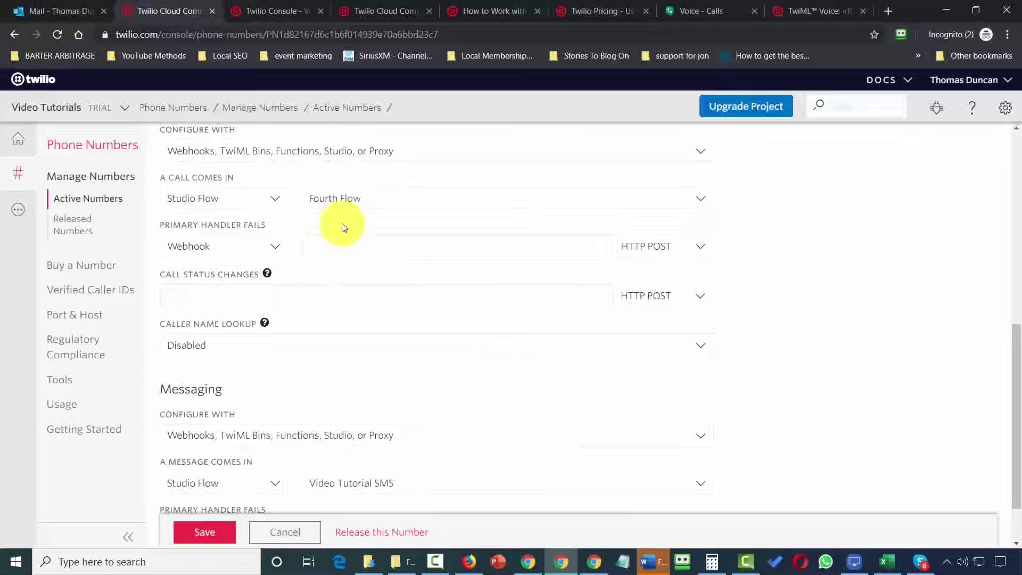
left_click(208, 534)
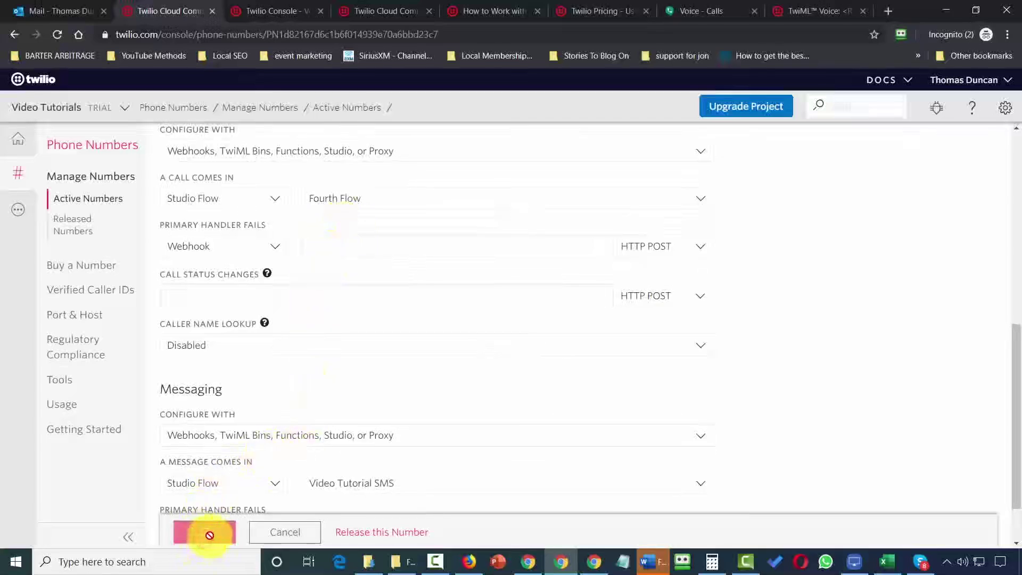
key("ctrl+7")
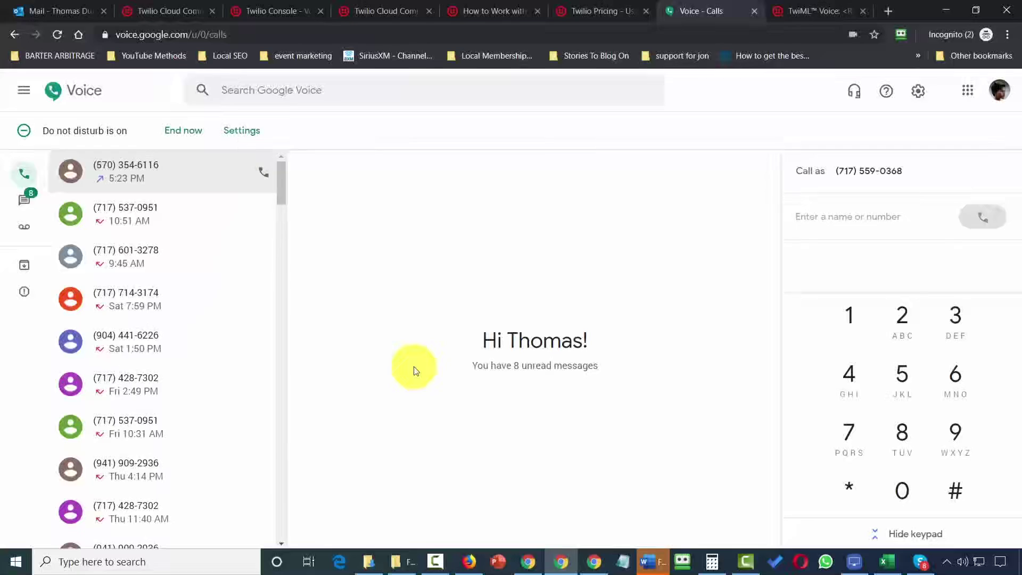
Call the pasted Twilio number from Google Voice and key in 1, 4, 5, 6 on the keypad.
left_click(822, 221)
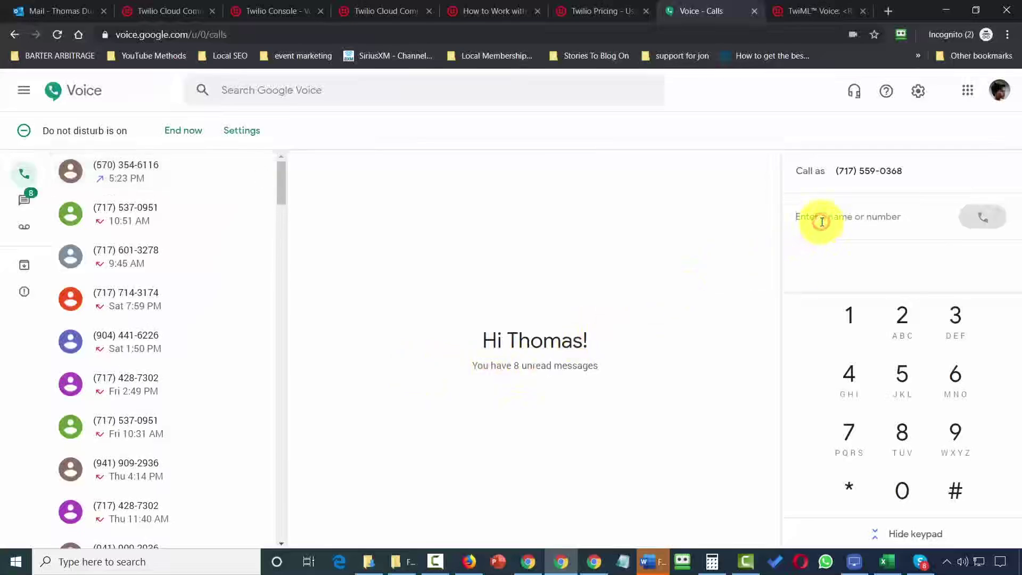
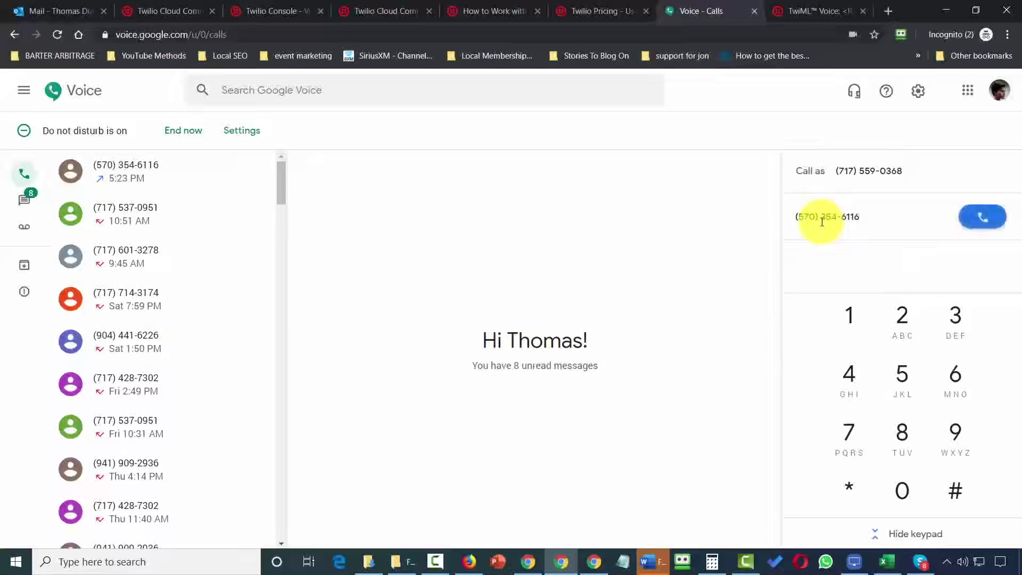
left_click(983, 216)
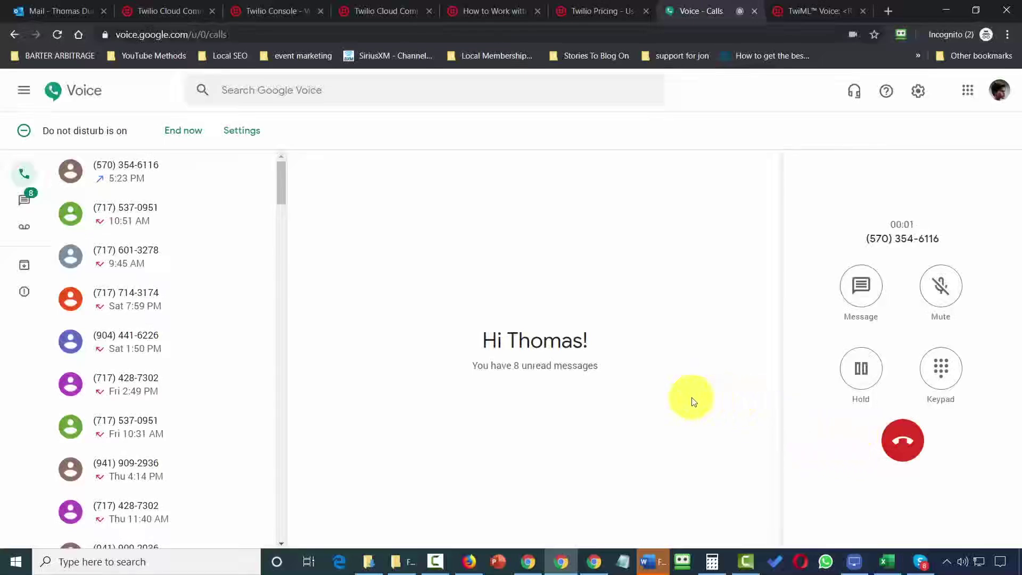
left_click(945, 371)
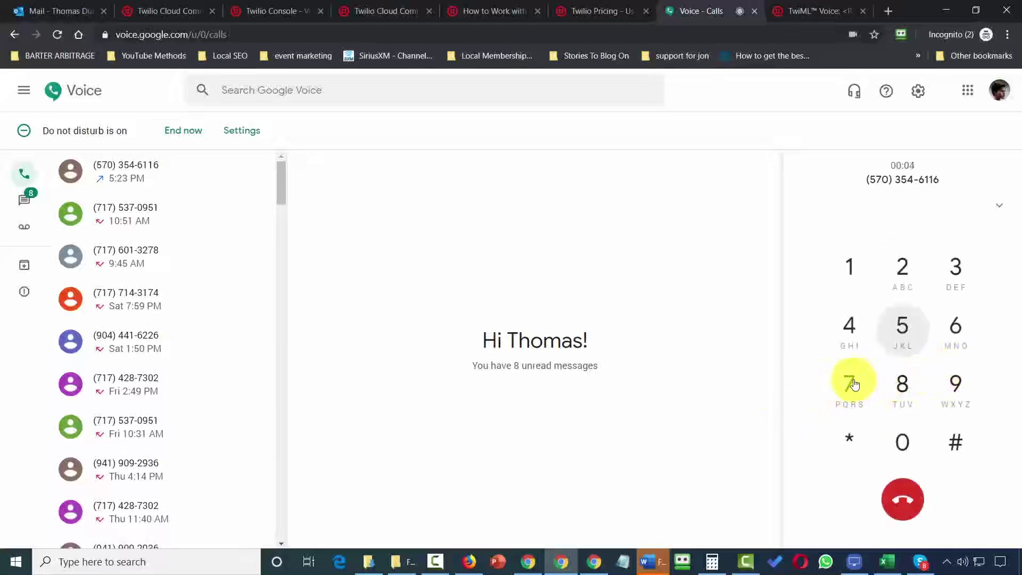
left_click(851, 278)
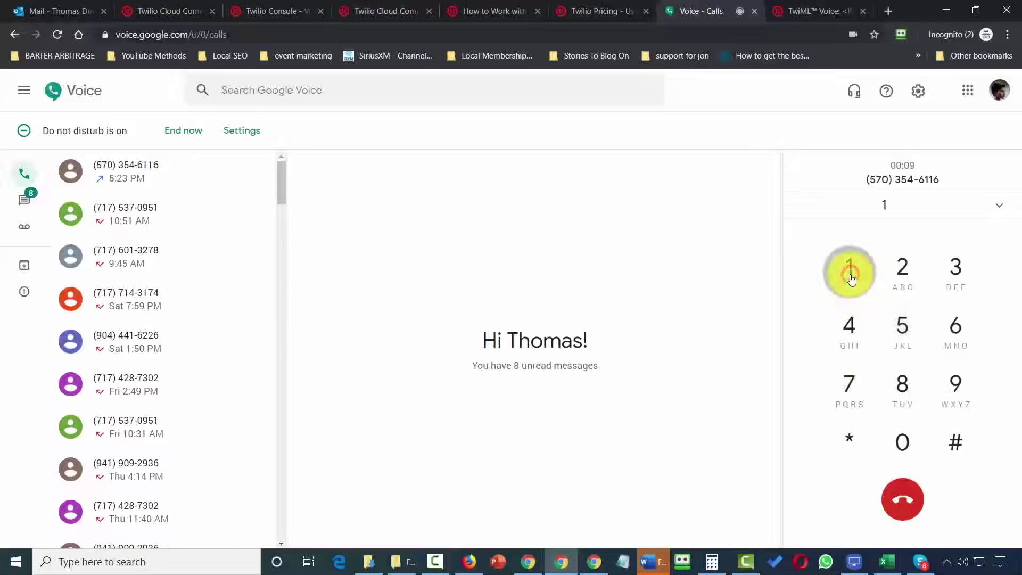
left_click(851, 334)
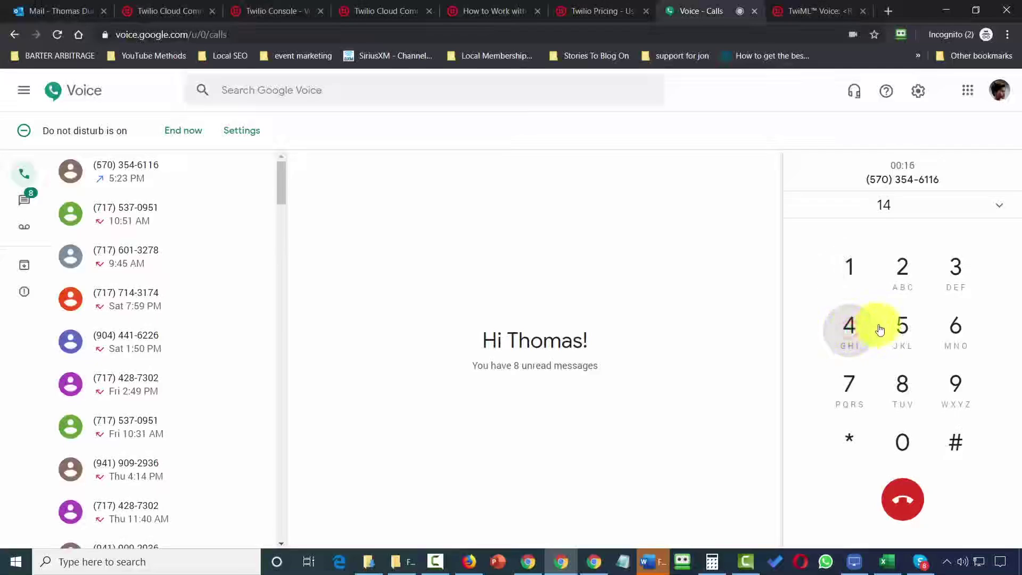
left_click(904, 329)
left_click(948, 330)
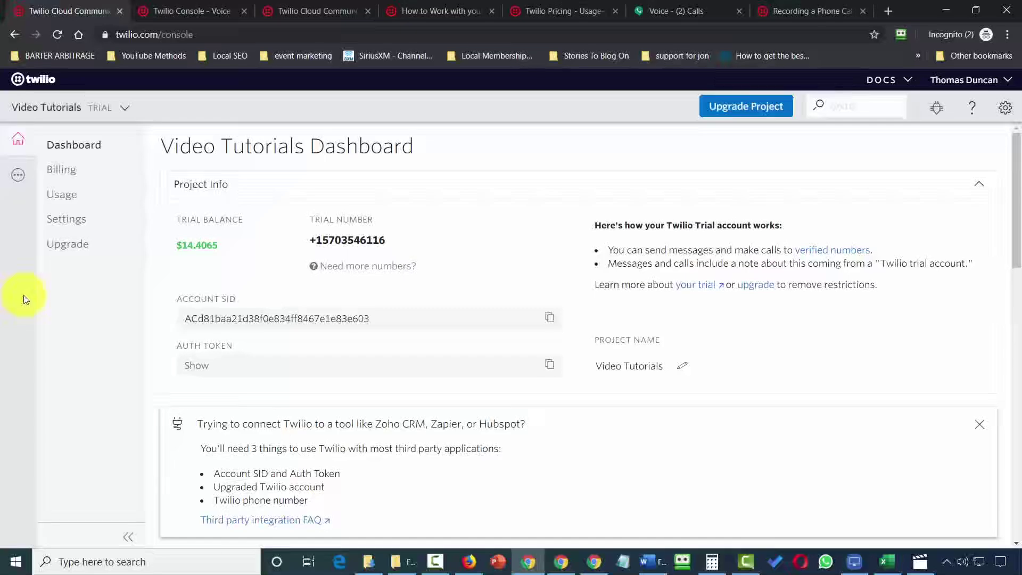
From All Products & Services > Studio, create a flow named 'Flow 6' using Start from scratch.
left_click(15, 181)
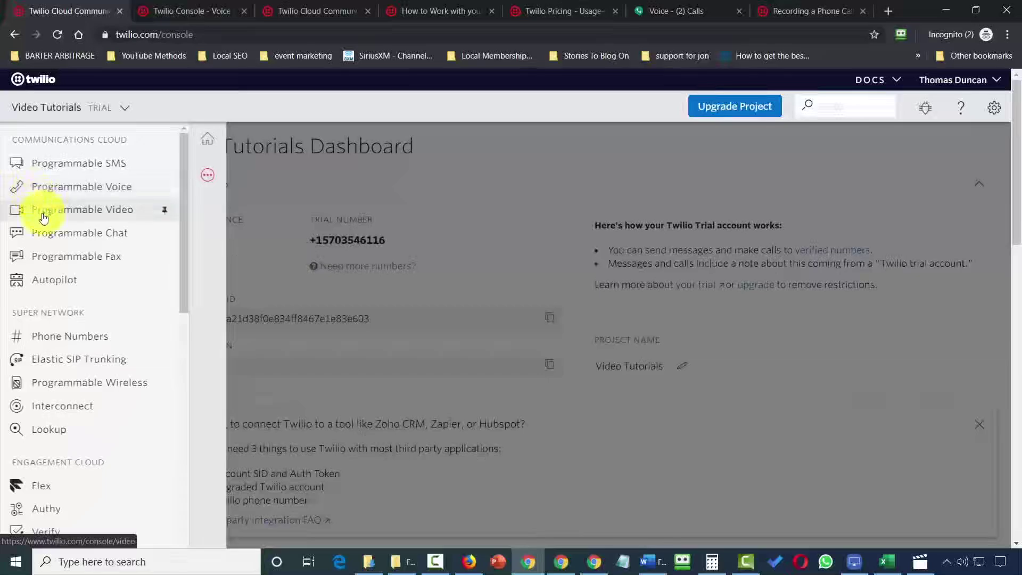
scroll(44, 218, "down", 10)
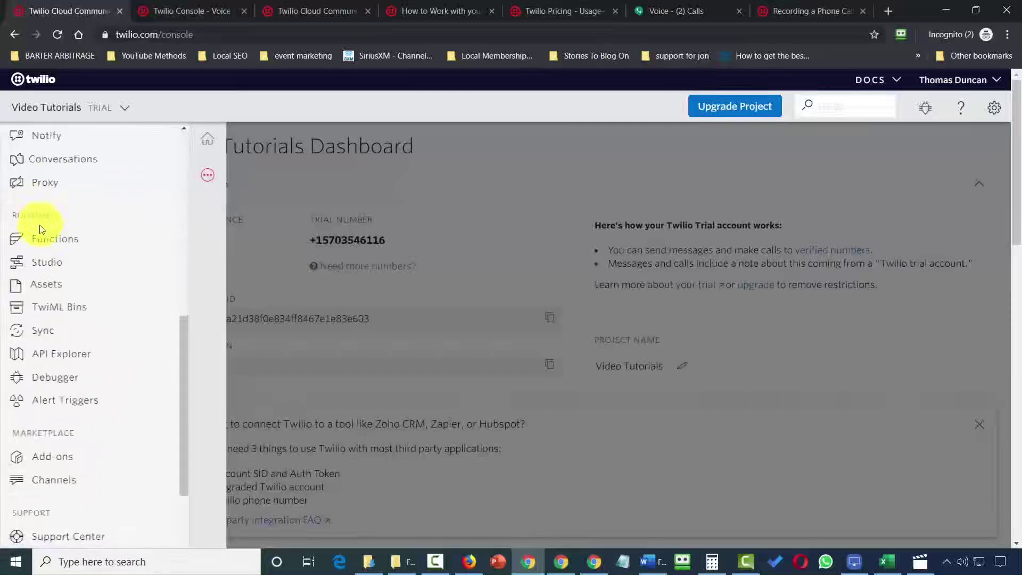
left_click(40, 263)
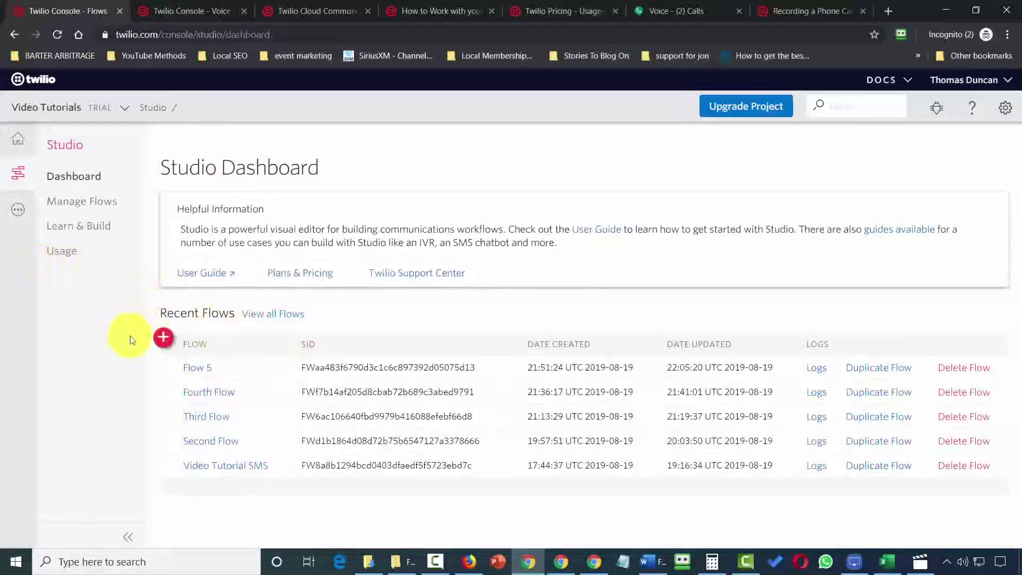
left_click(165, 339)
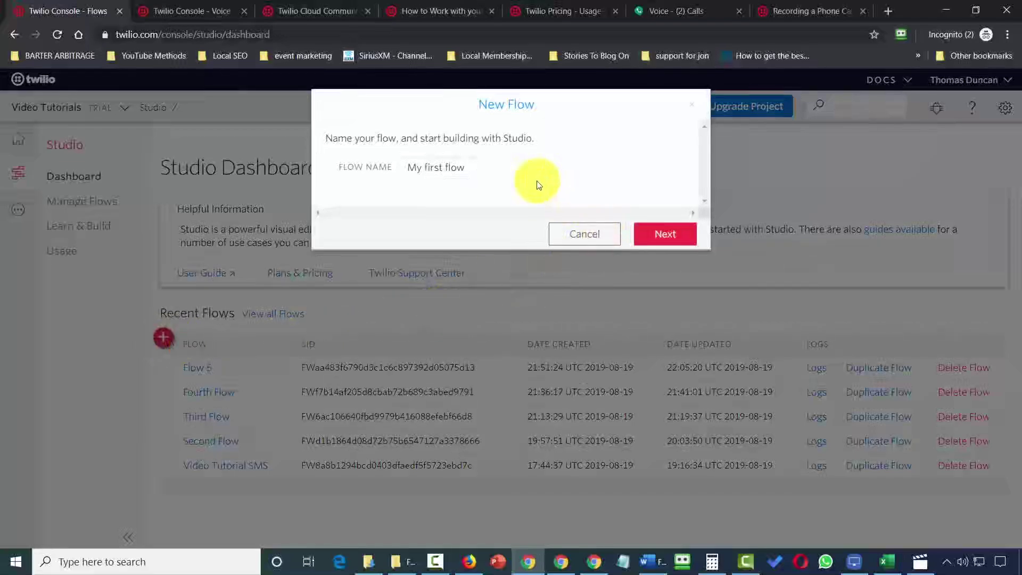
type("Flow 6")
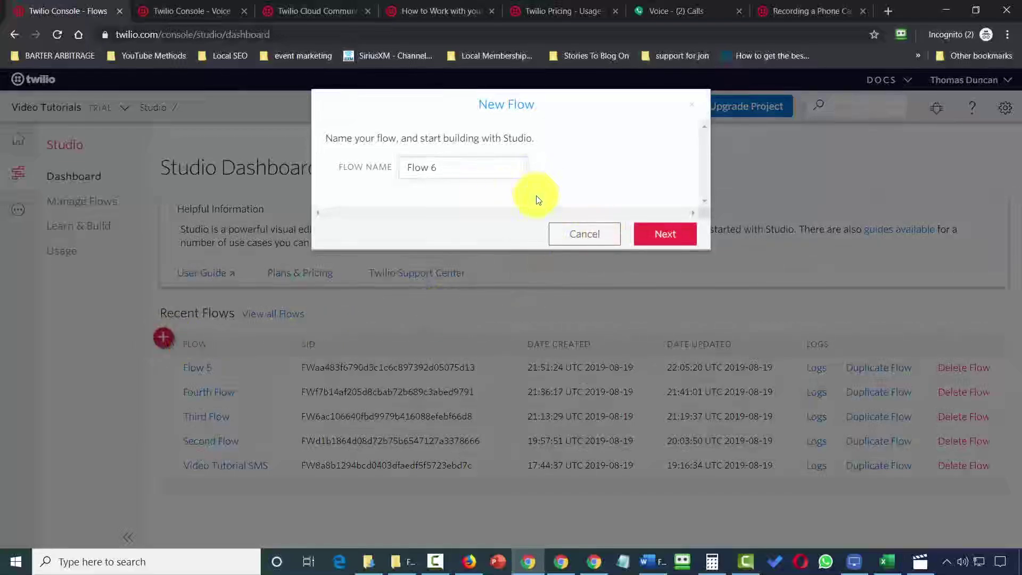
left_click(655, 237)
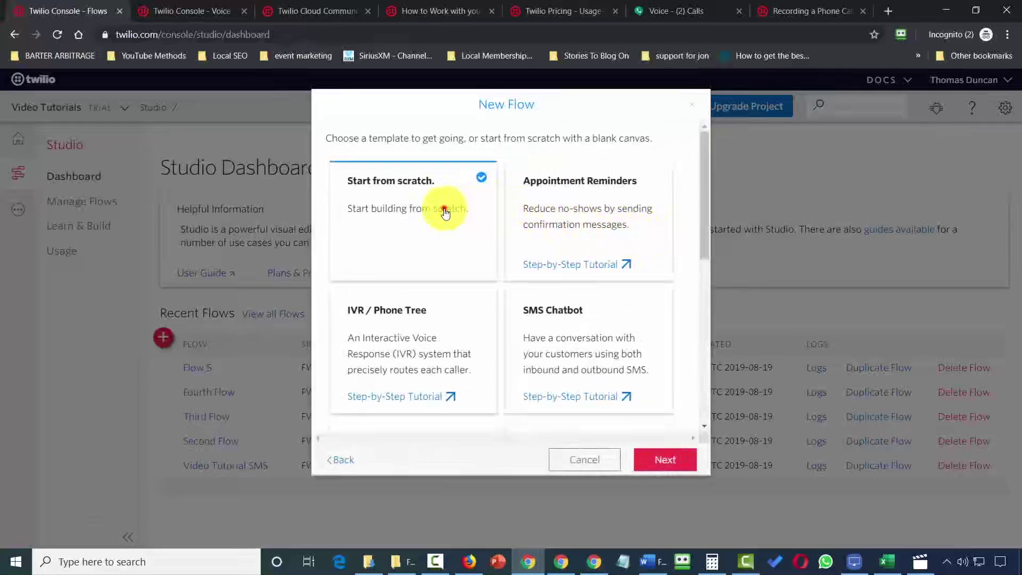
left_click(655, 459)
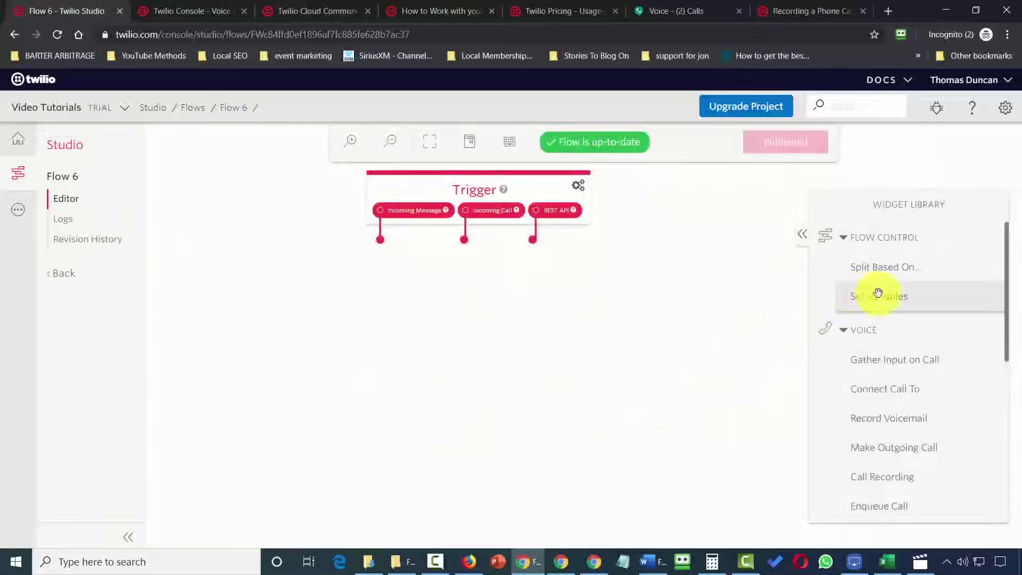
Drop a Say/Play widget below the Trigger, rename it 'sayplay6', and choose Play a Message.
scroll(874, 294, "down", 4)
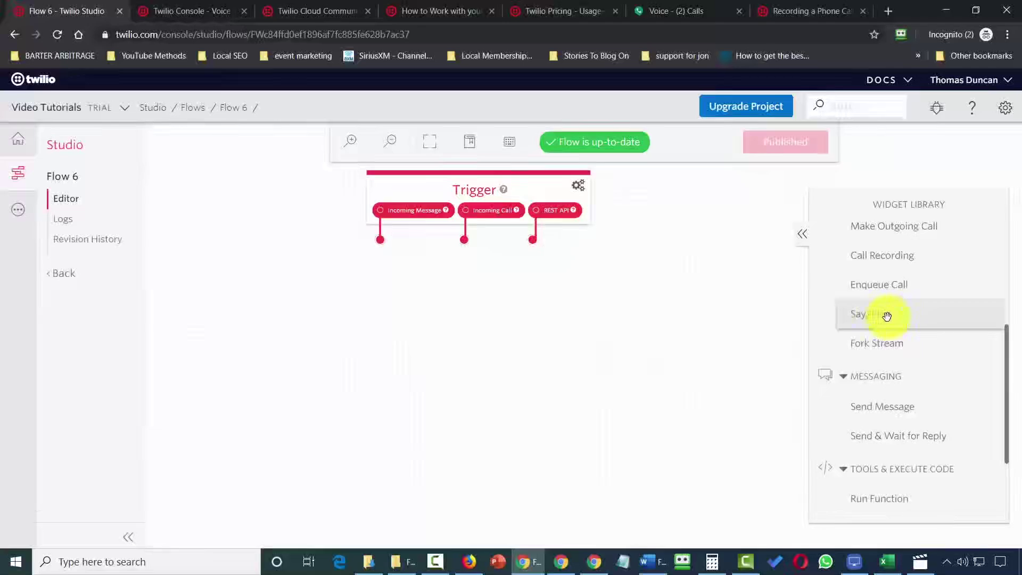
left_click_drag(887, 316, 462, 303)
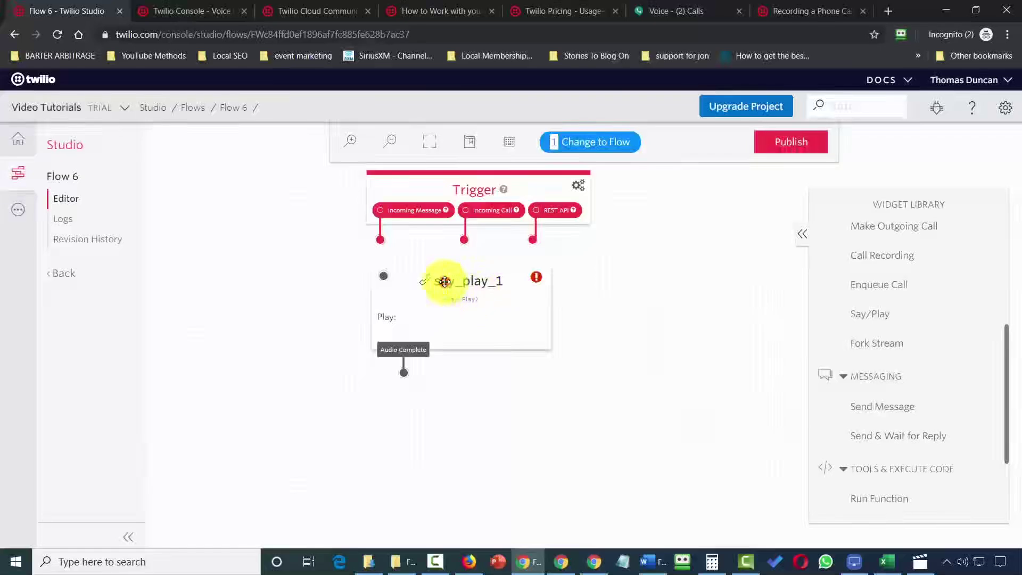
left_click(445, 282)
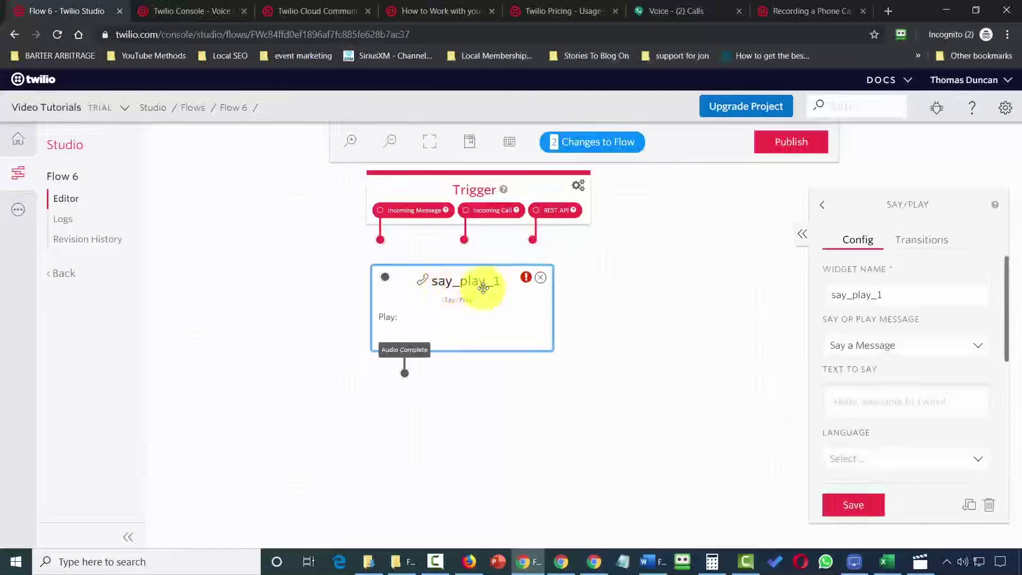
triple_click(919, 303)
type("sayplay6")
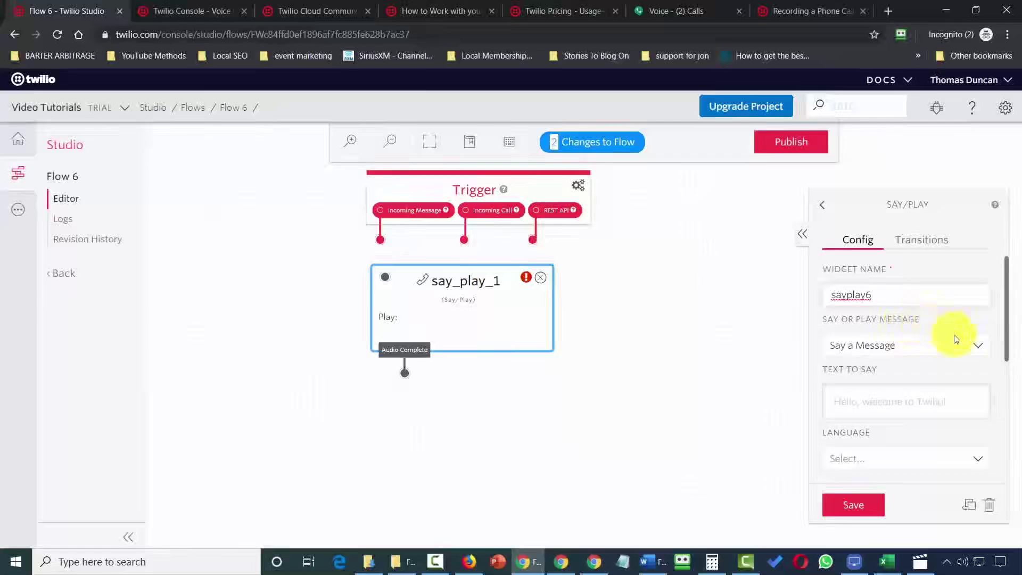
left_click(972, 344)
left_click(867, 375)
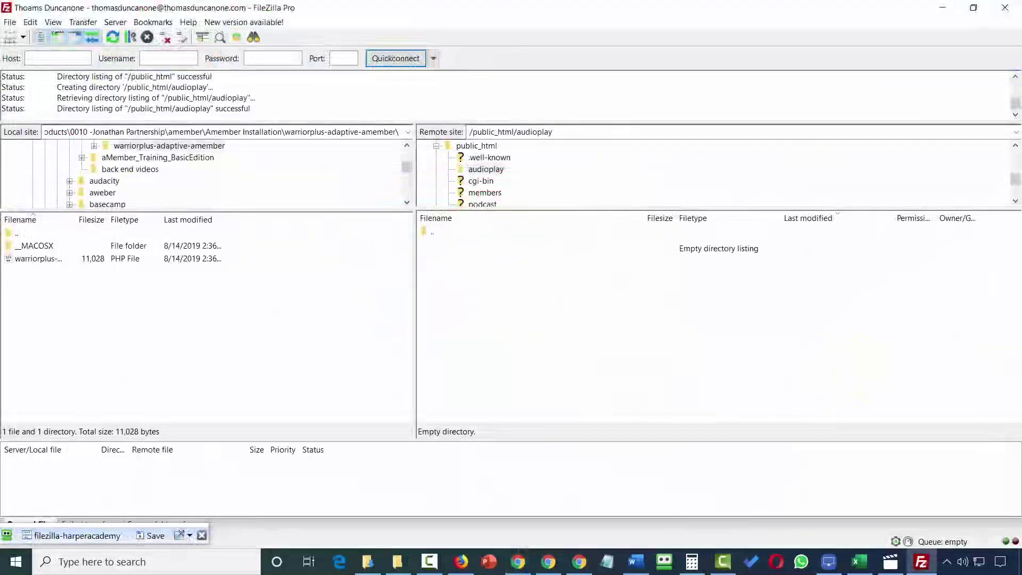
Upload BreakThru_10.mp3 from the local pane into the remote public_html/audioplay folder.
left_click_drag(730, 221, 520, 314)
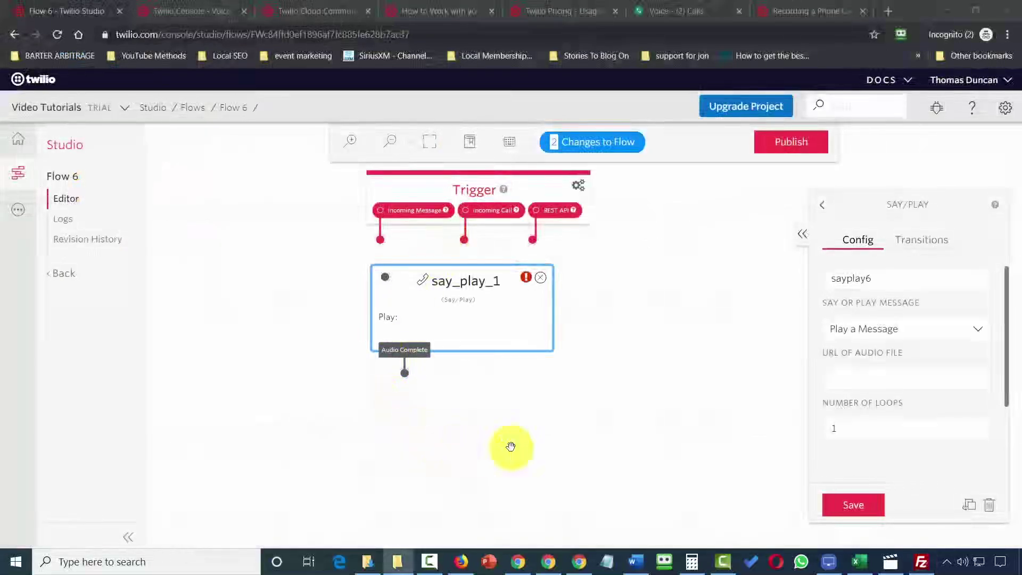
Paste the uploaded audio file's URL into sayplay6 and save the widget.
left_click(870, 375)
key("ctrl+v")
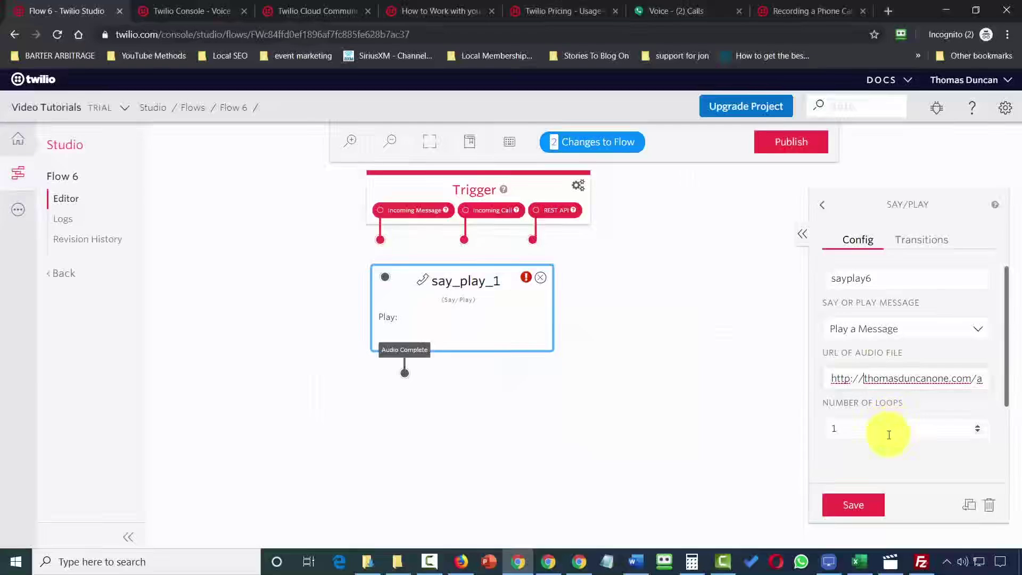
scroll(889, 436, "down", 2)
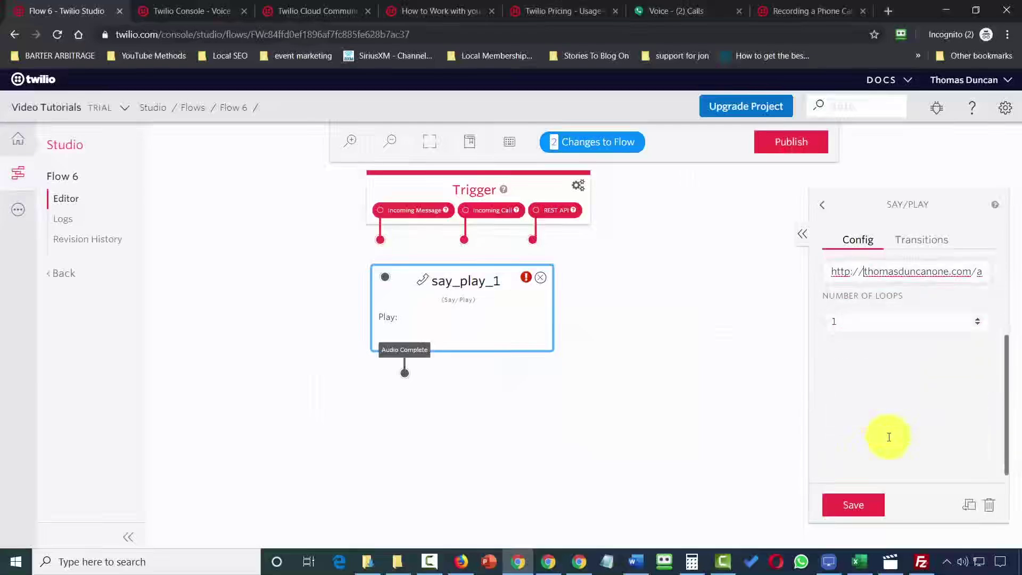
left_click(854, 509)
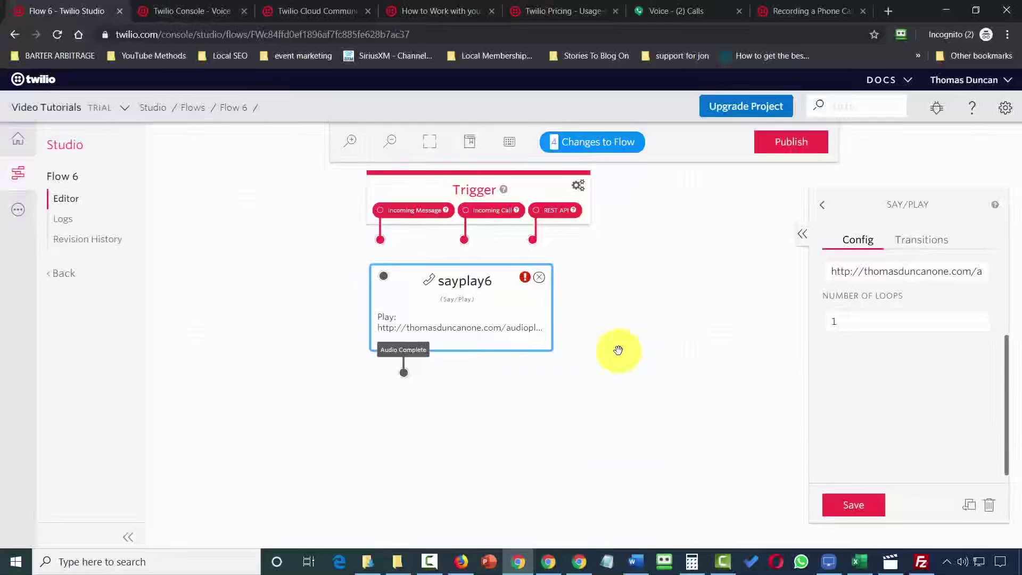
Connect Incoming Call to sayplay6 and publish Flow 6.
left_click_drag(464, 245, 409, 258)
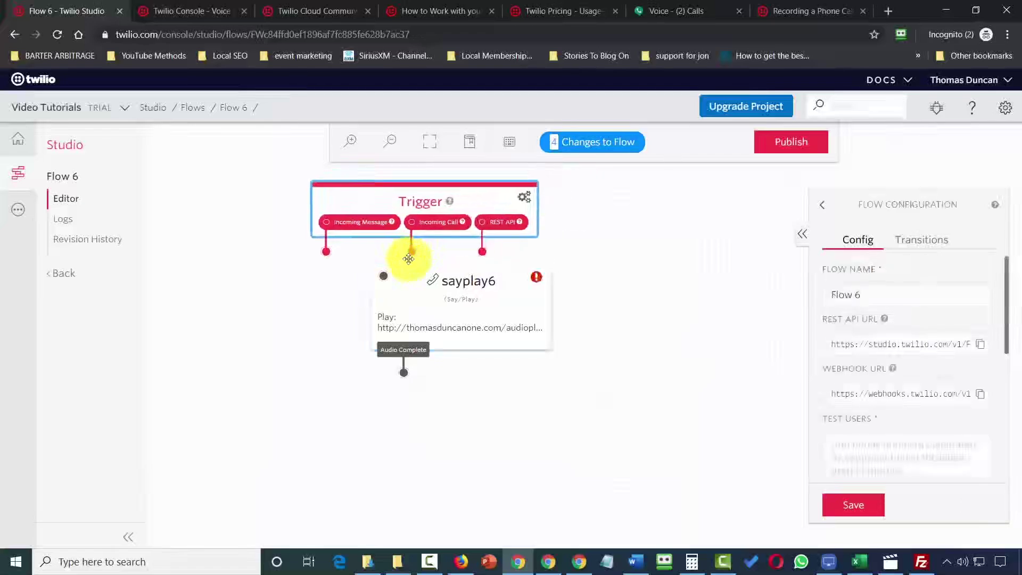
left_click_drag(390, 275, 382, 276)
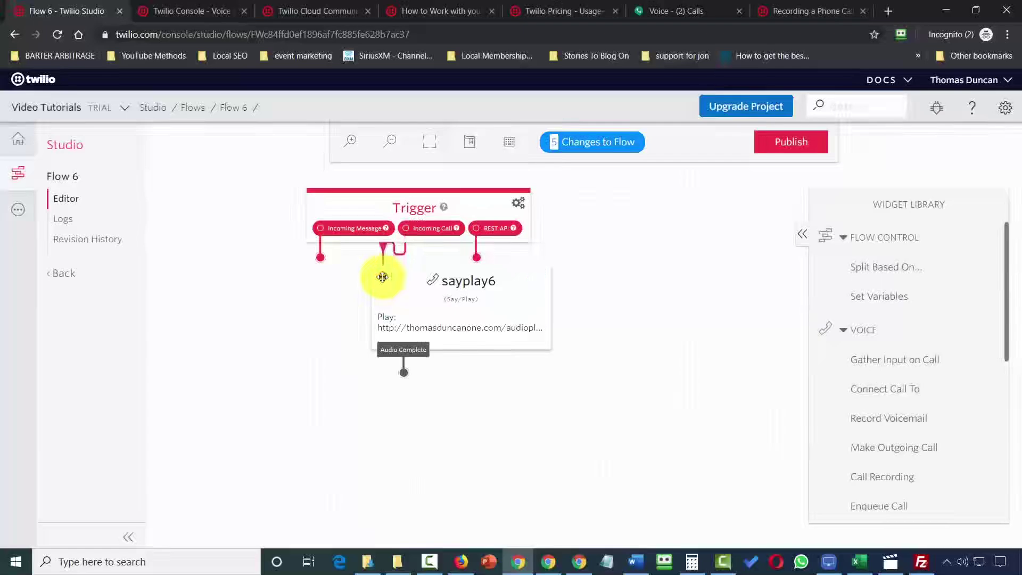
left_click(784, 152)
left_click(659, 231)
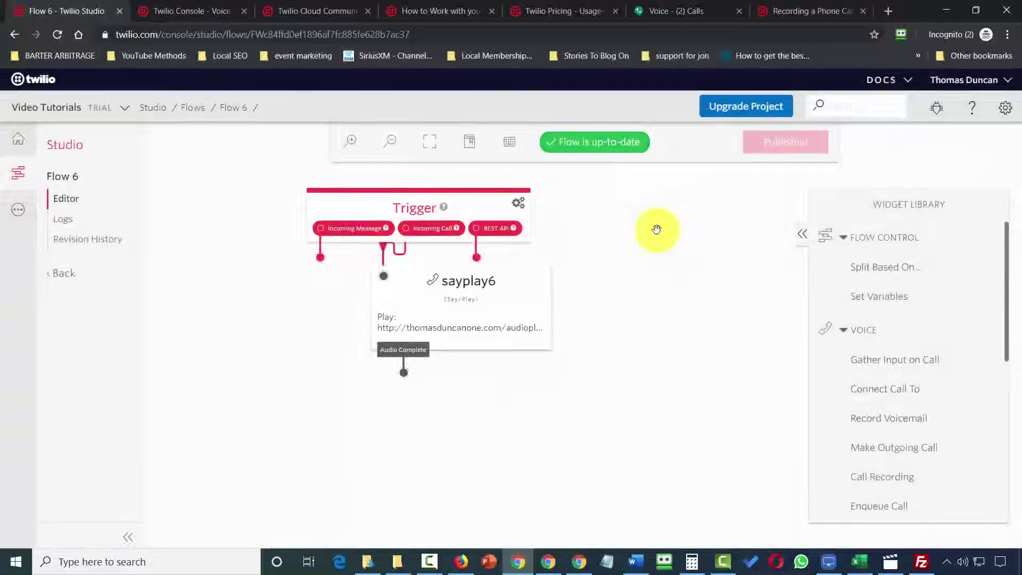
Route the trial number's incoming calls to Studio Flow 'Flow 6' and save the configuration.
left_click(18, 139)
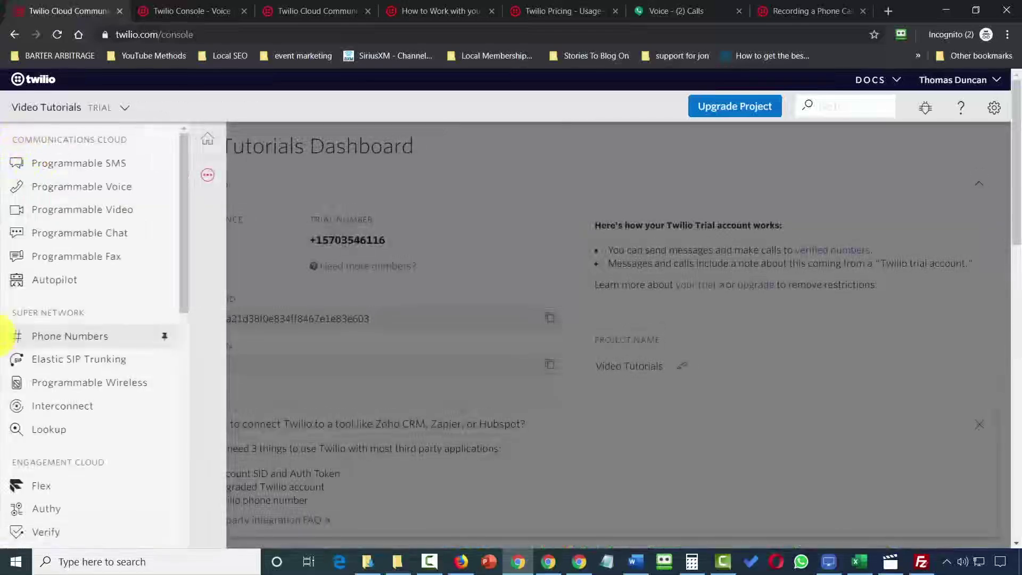
left_click(2, 336)
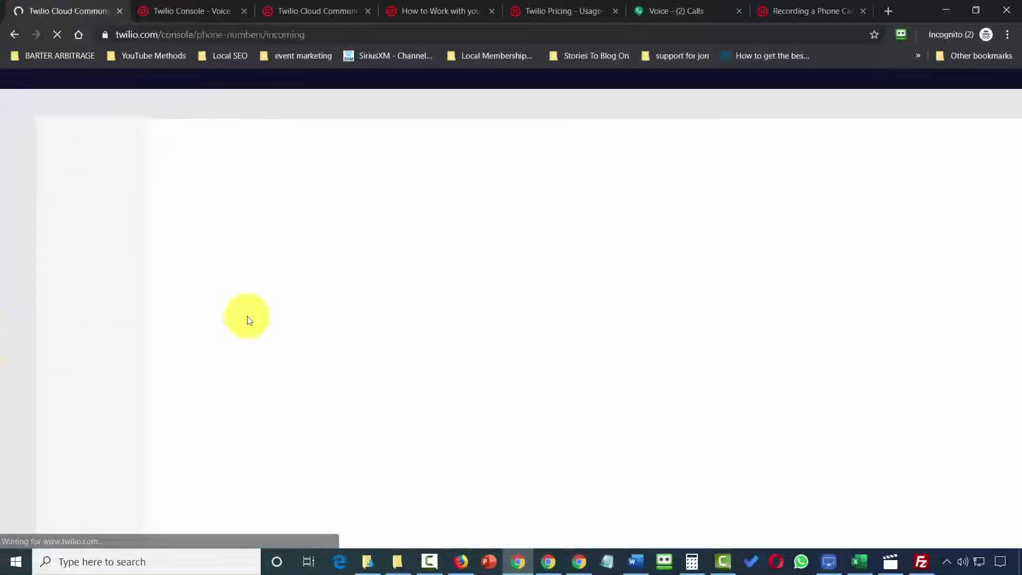
left_click(204, 267)
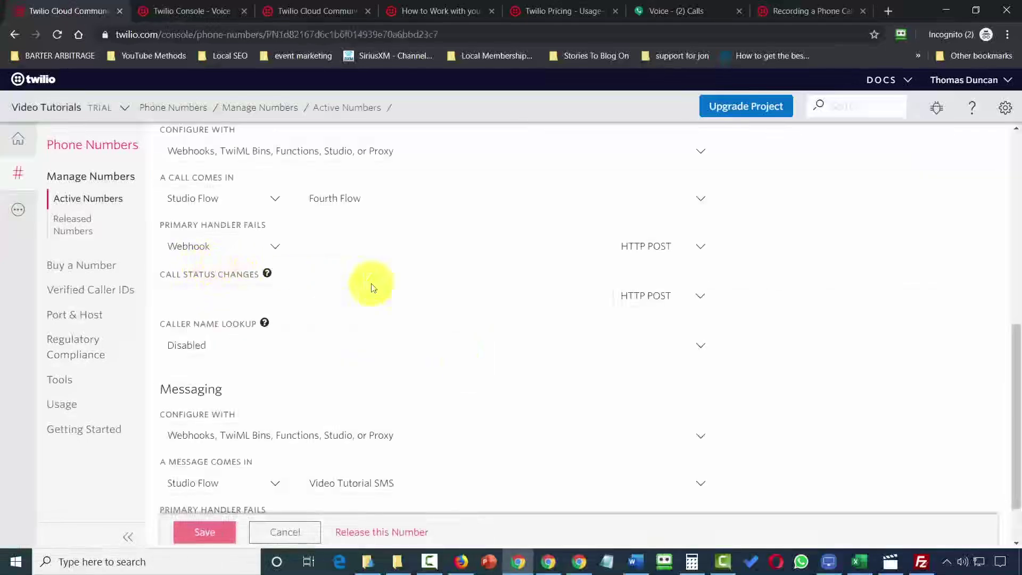
left_click(479, 200)
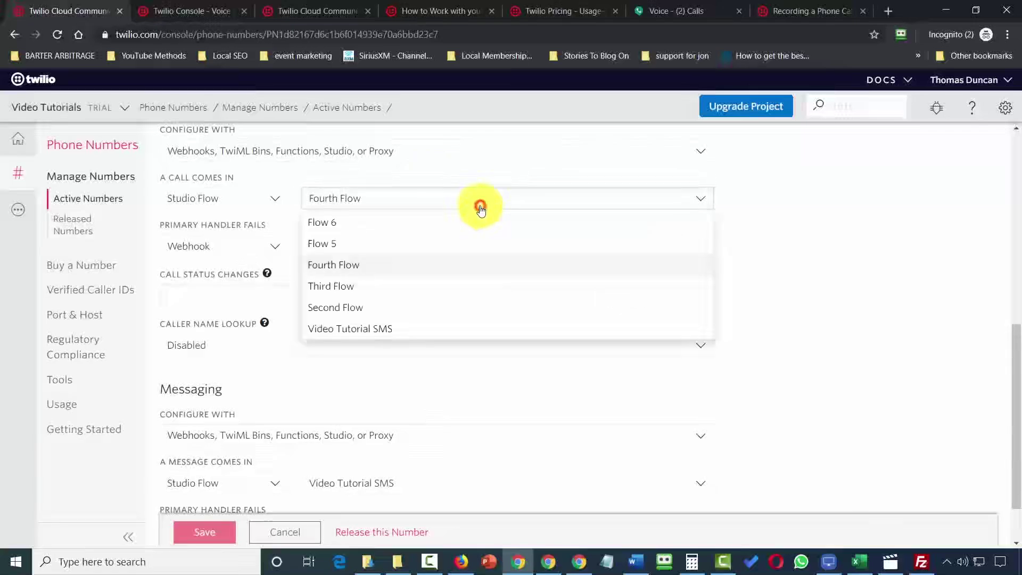
left_click(474, 223)
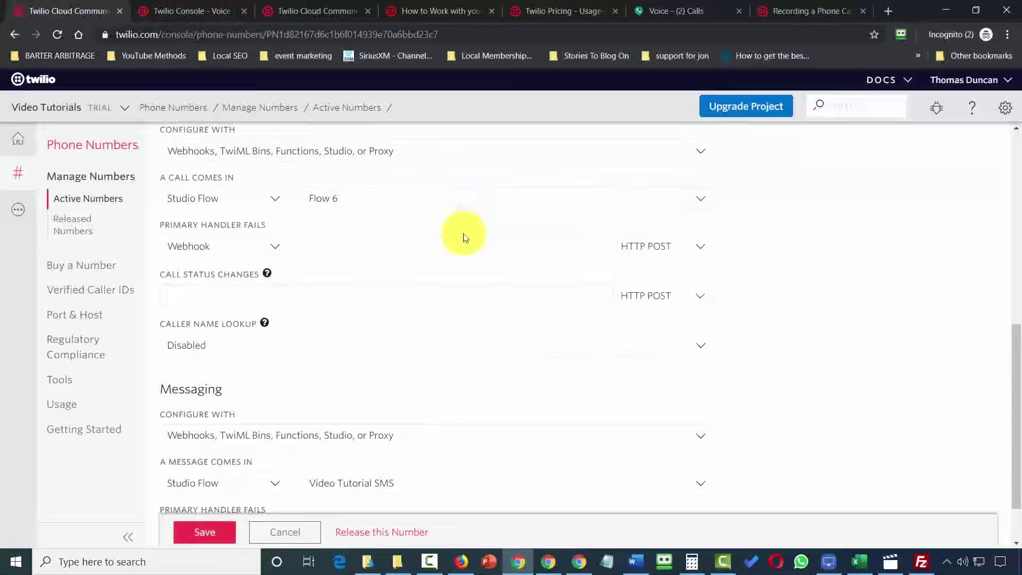
left_click(213, 532)
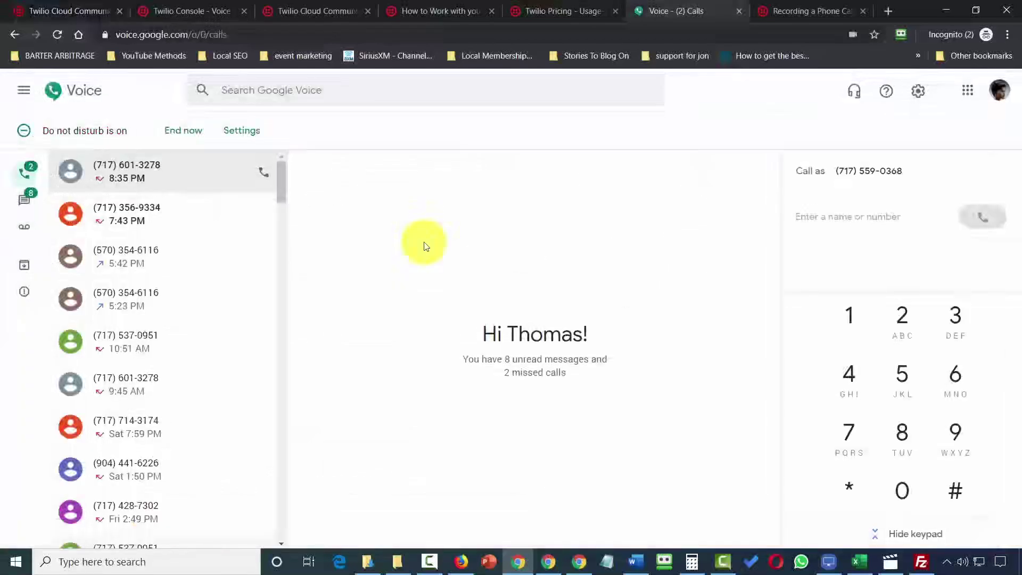
Test-call the Twilio number from Google Voice, send digit 1, hang up, and return to Twilio.
left_click(129, 256)
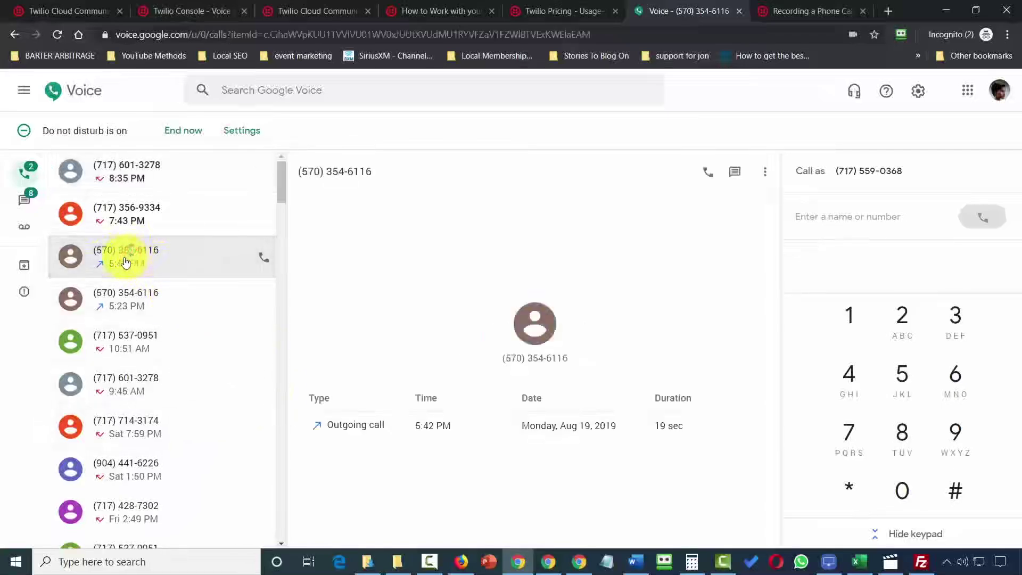
left_click(707, 173)
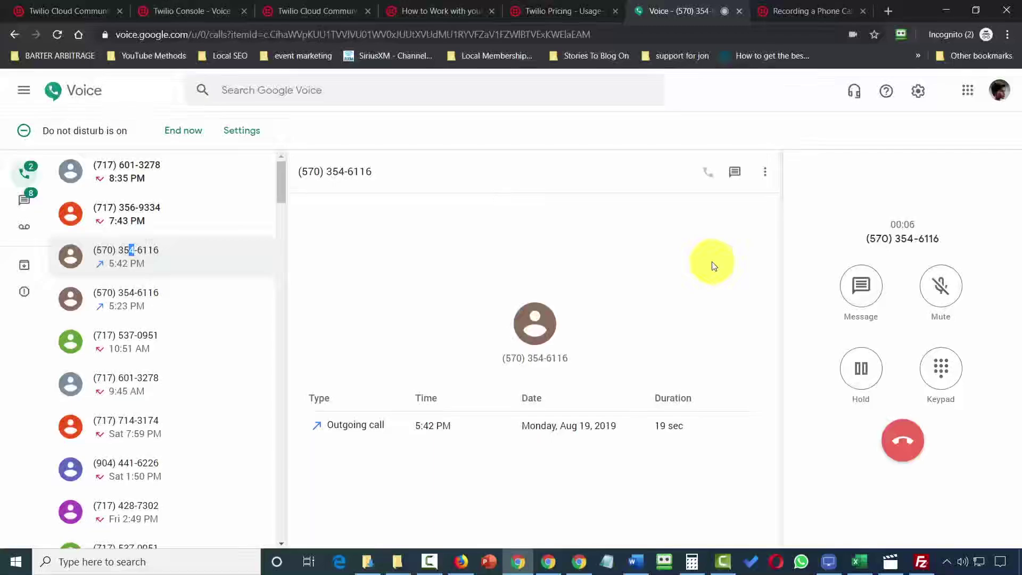
left_click(938, 378)
left_click(851, 266)
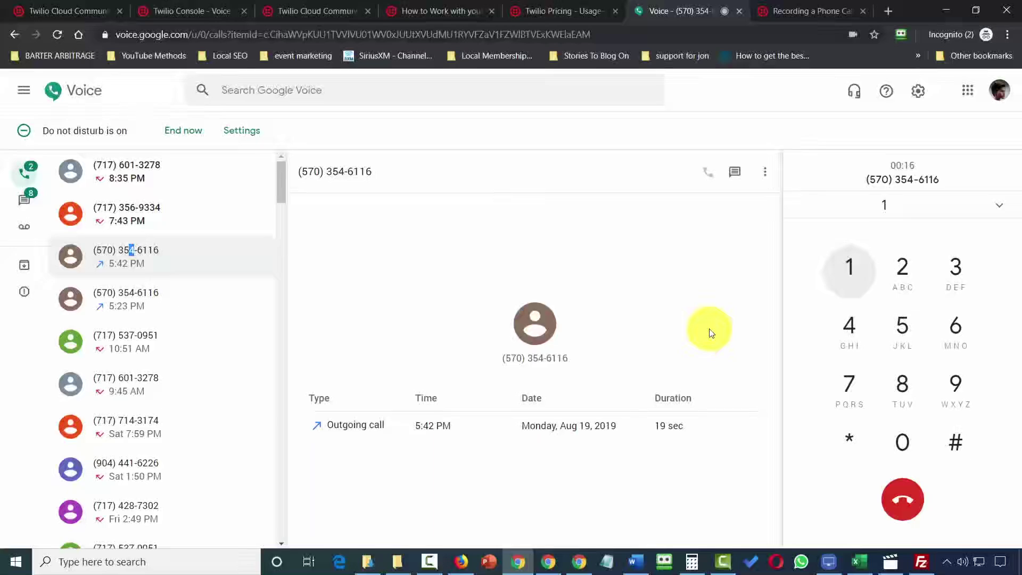
left_click(899, 504)
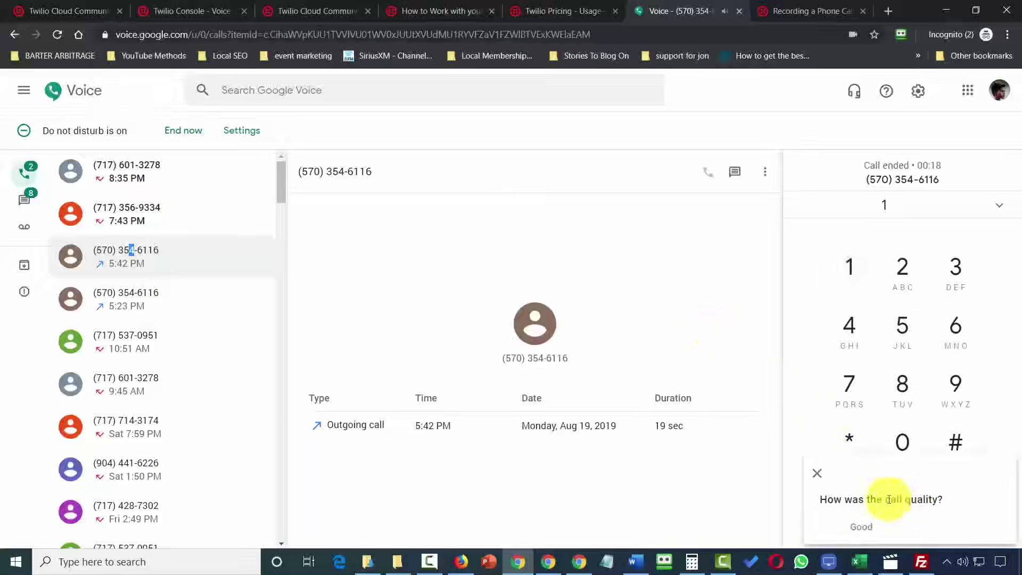
key("ctrl+1")
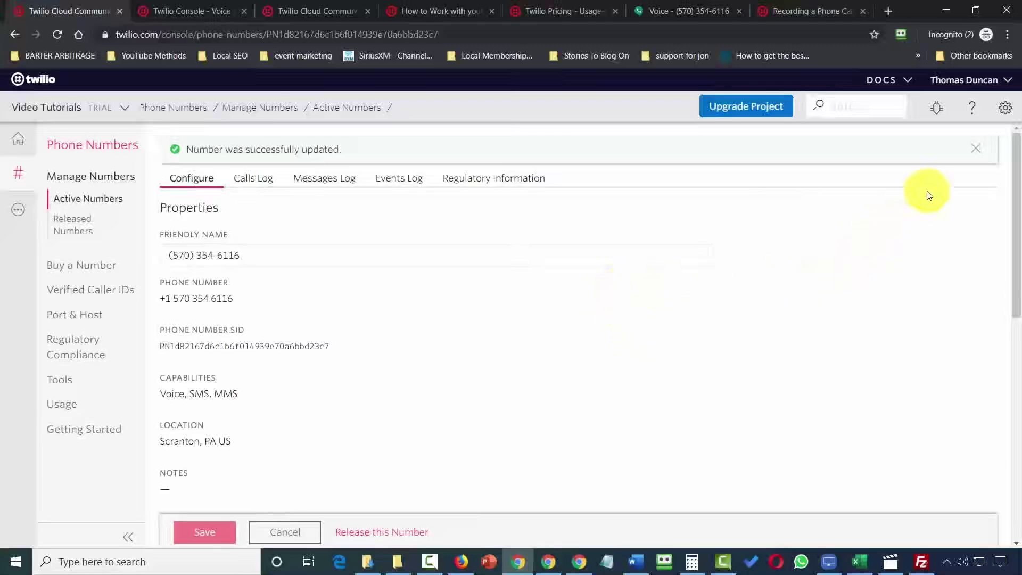
Open the project's General Settings, cancel the authentication password prompt, and go full screen.
left_click(1005, 110)
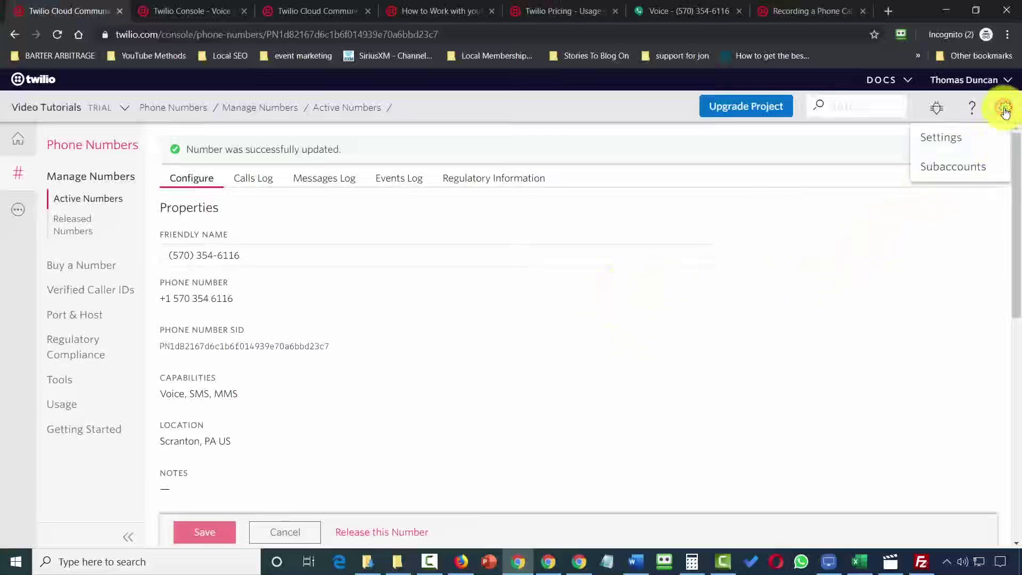
left_click(935, 140)
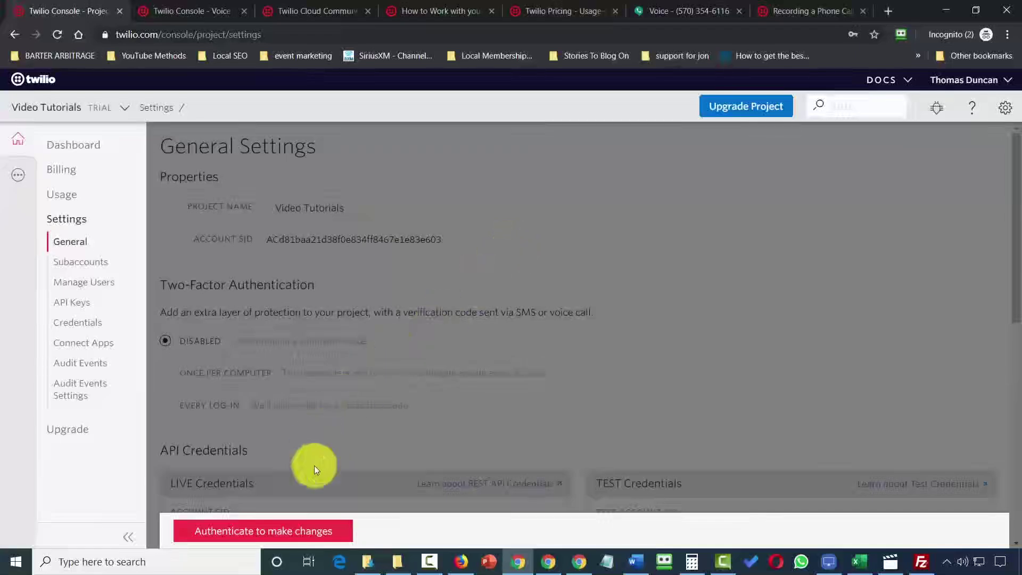
left_click(277, 533)
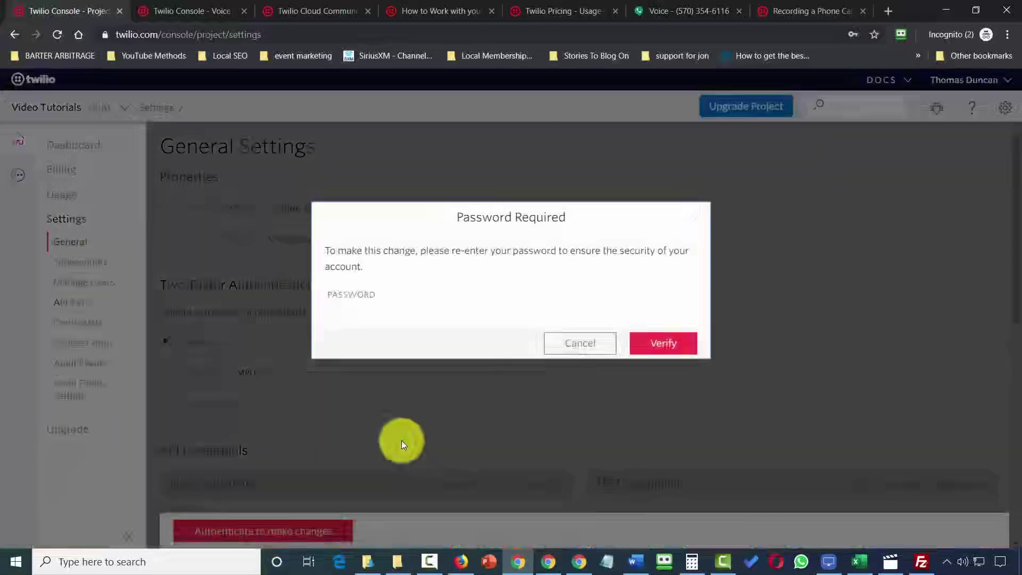
left_click(439, 292)
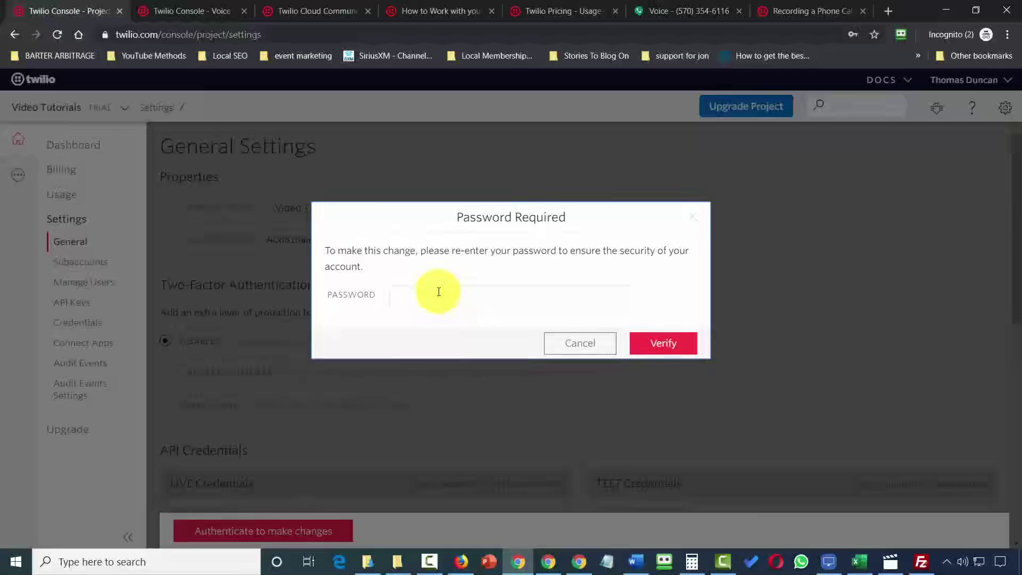
left_click(730, 295)
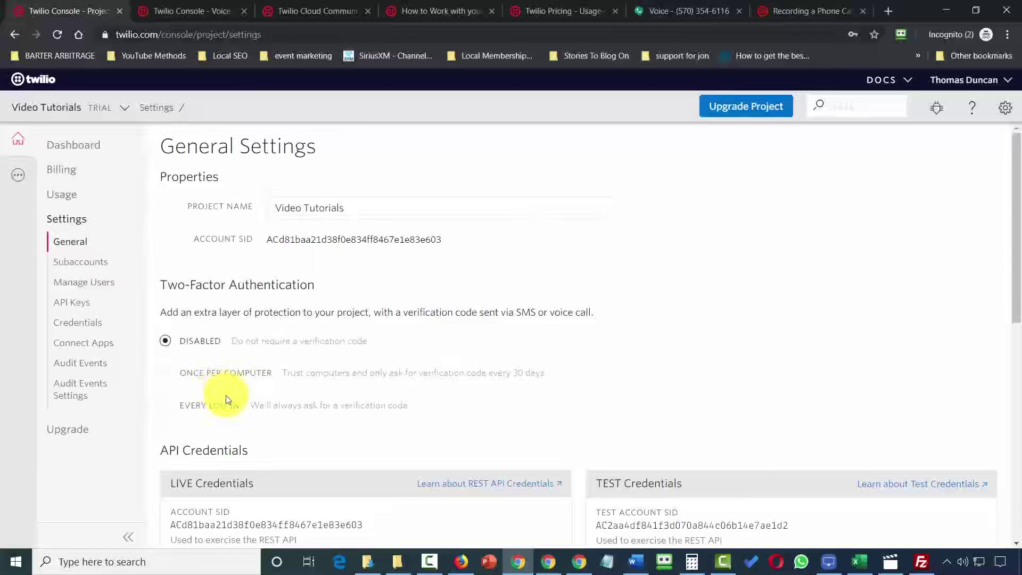
key("F11")
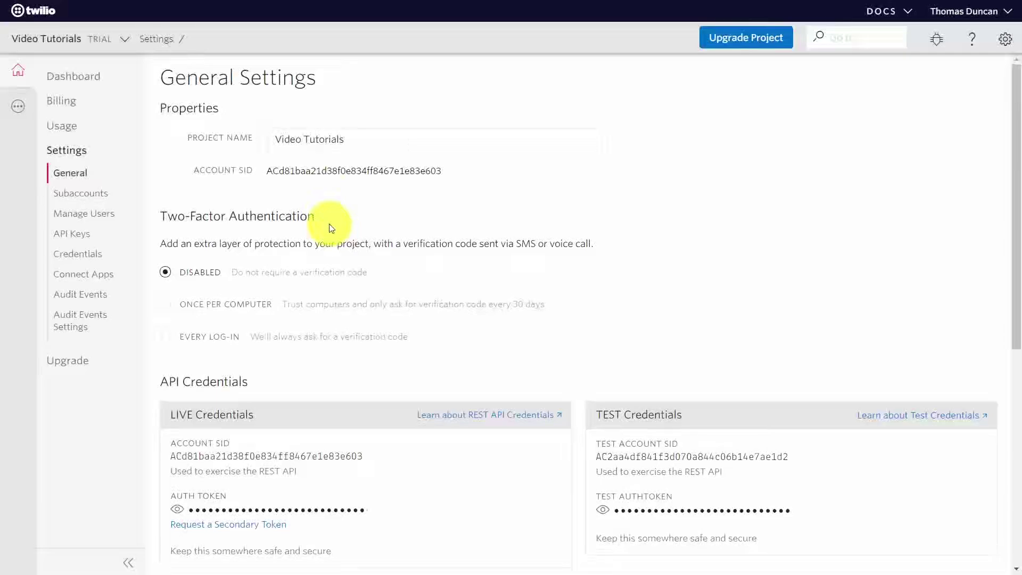
Create a new subaccount with a friendly name and view its dashboard.
left_click(88, 195)
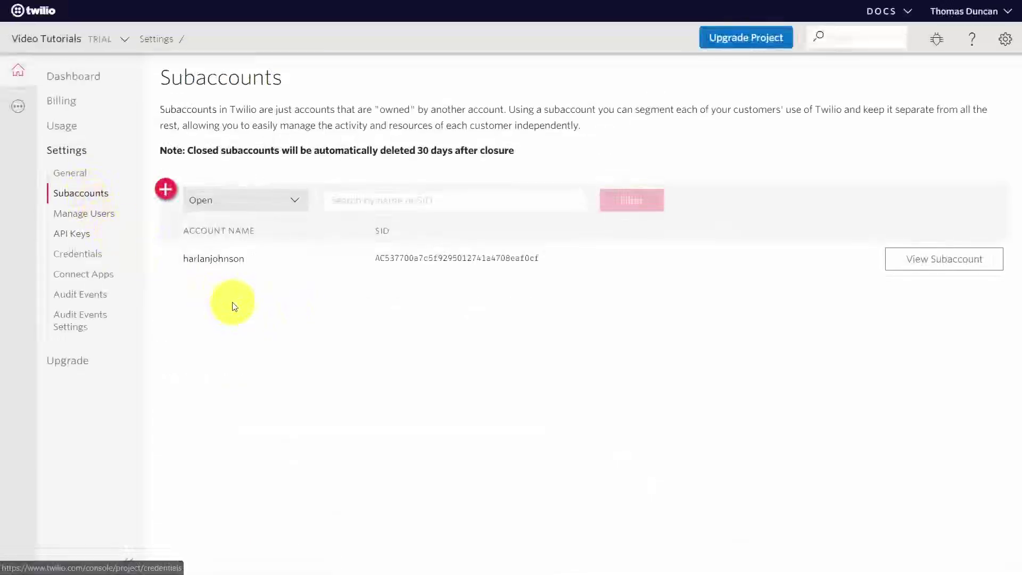
left_click(166, 191)
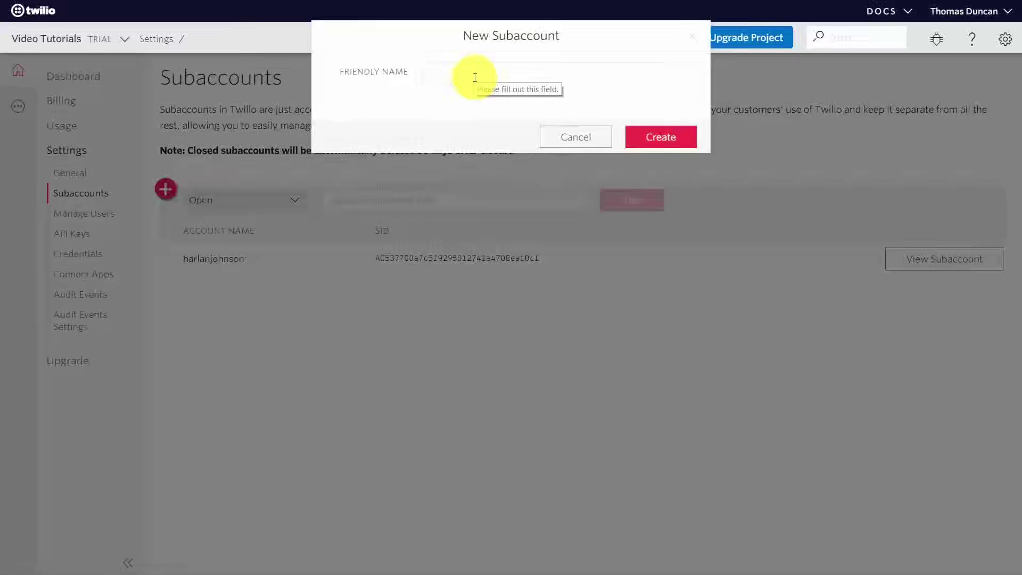
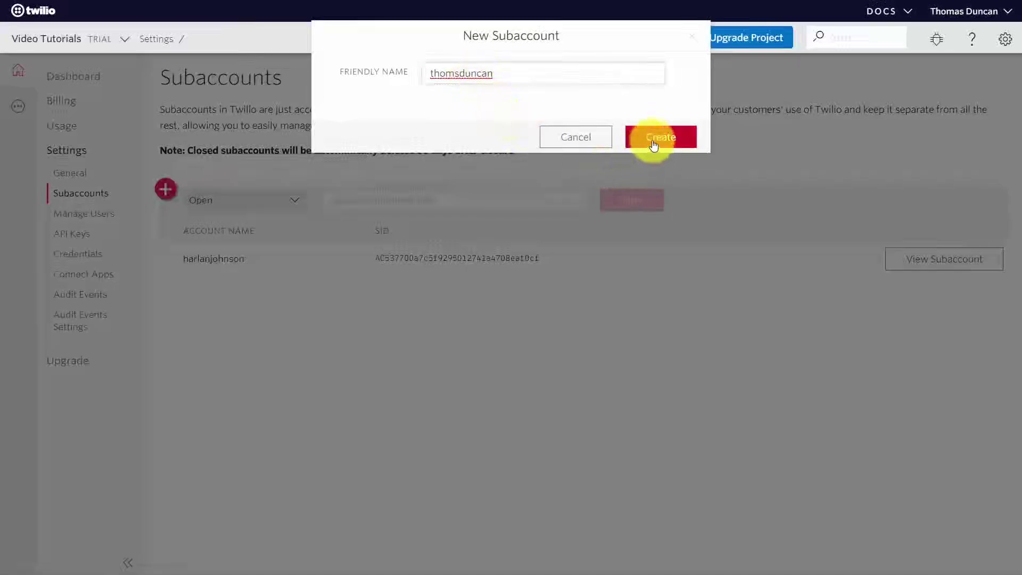
left_click(654, 144)
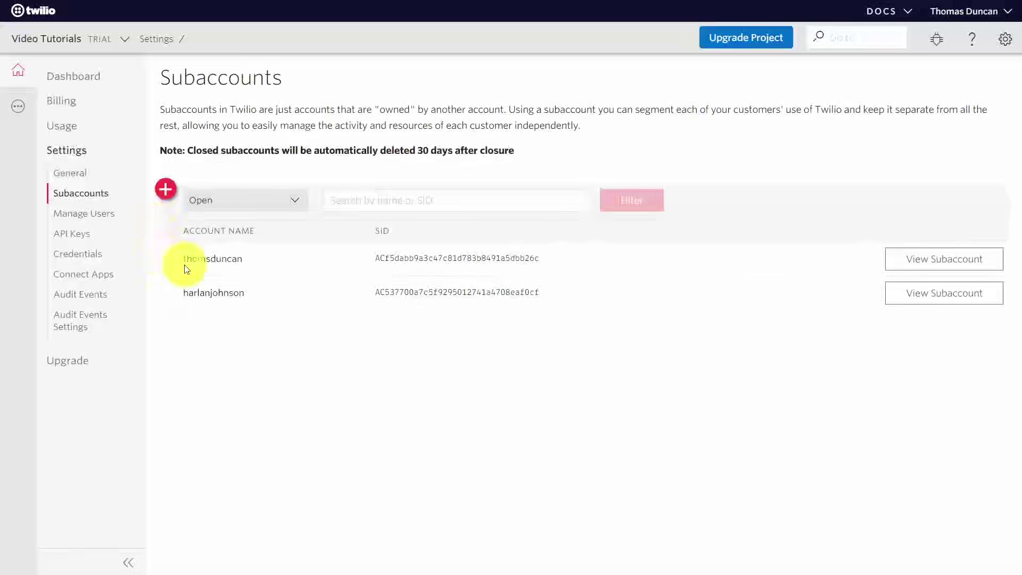
left_click(922, 263)
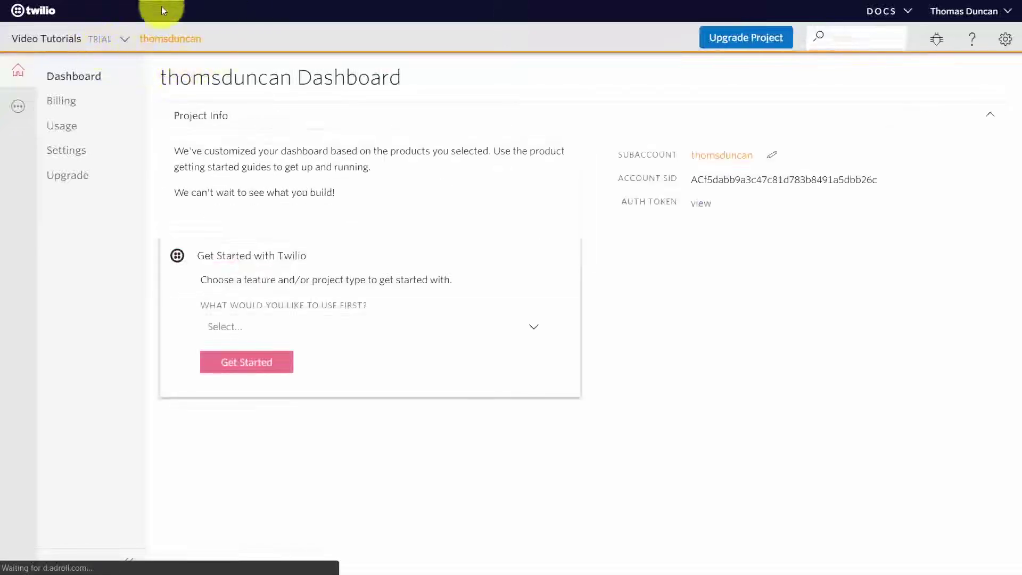
Switch back to the master Video Tutorials project from the project dropdown.
left_click(208, 31)
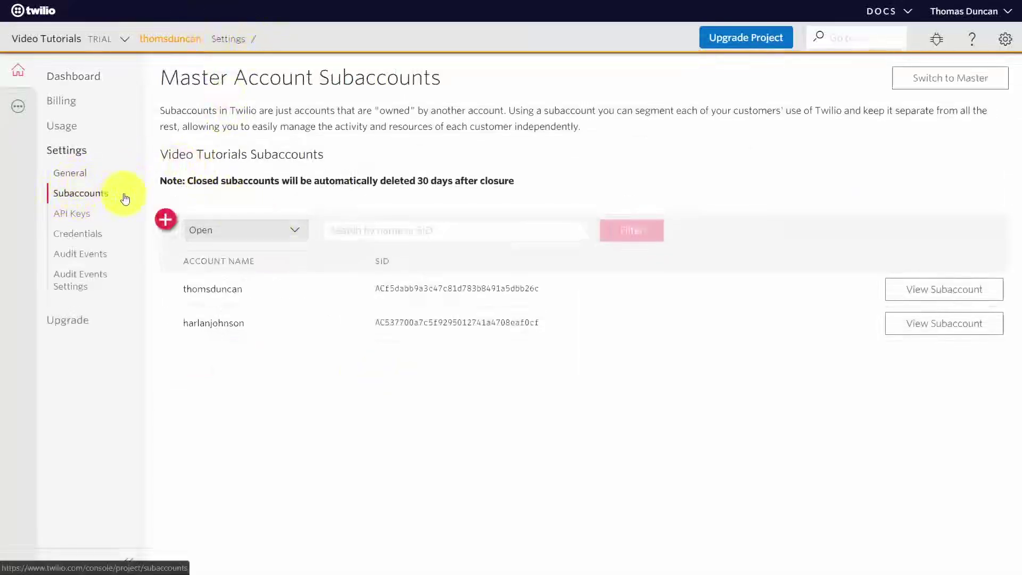
left_click(128, 43)
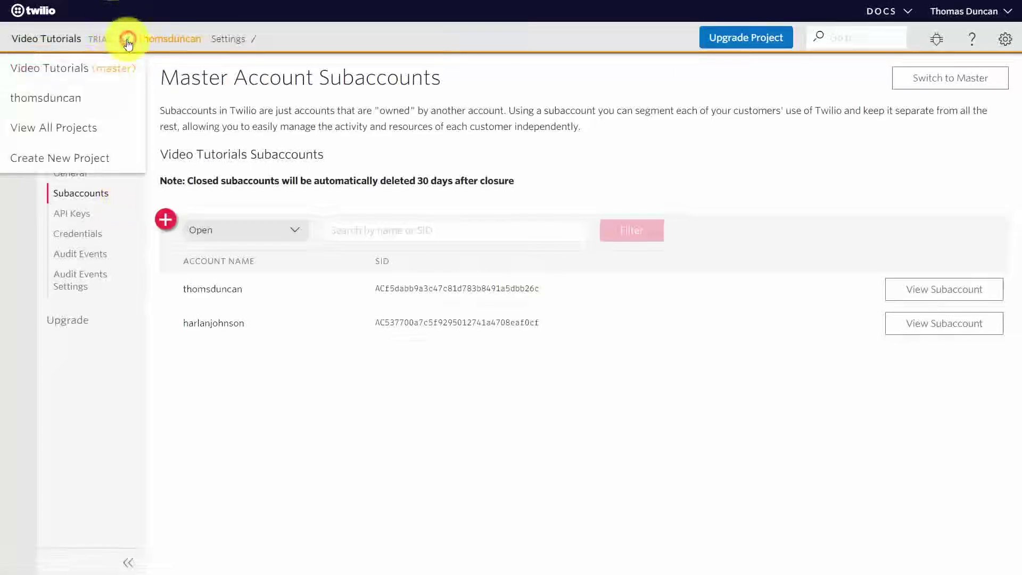
left_click(65, 70)
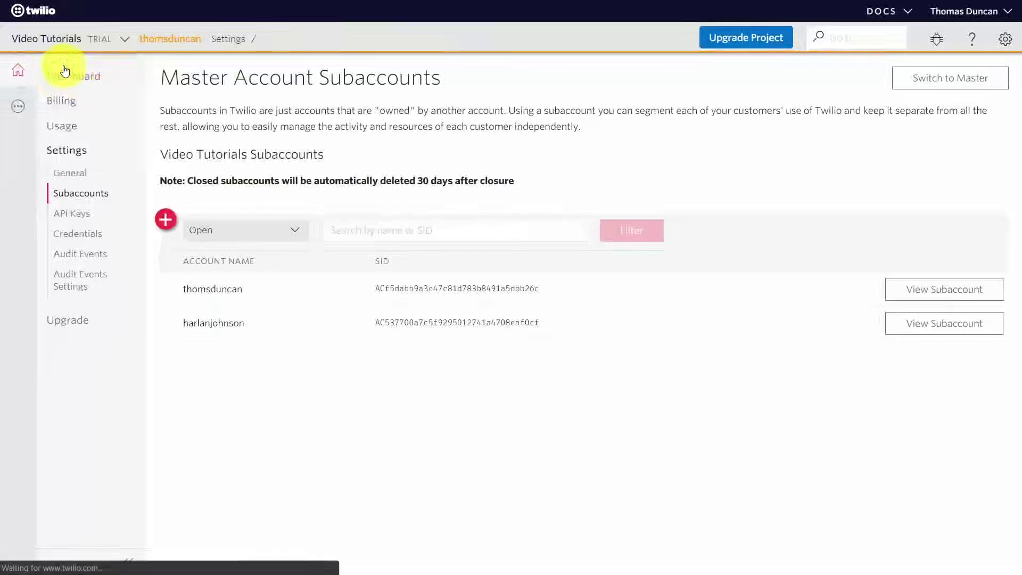
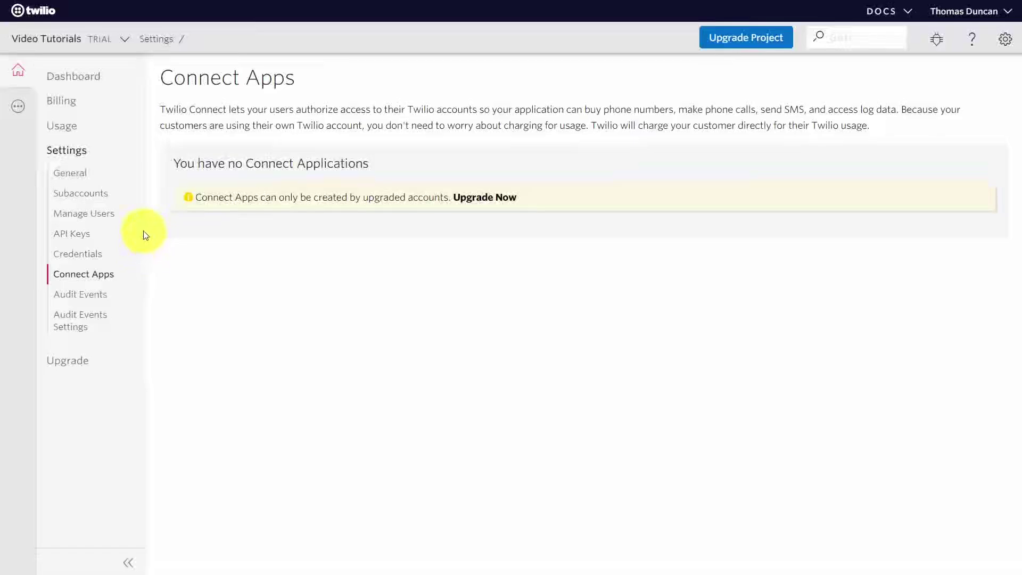
Exit full screen and bring up the Aug 2019 All Product Usage summary totalling $1.0935.
key("F11")
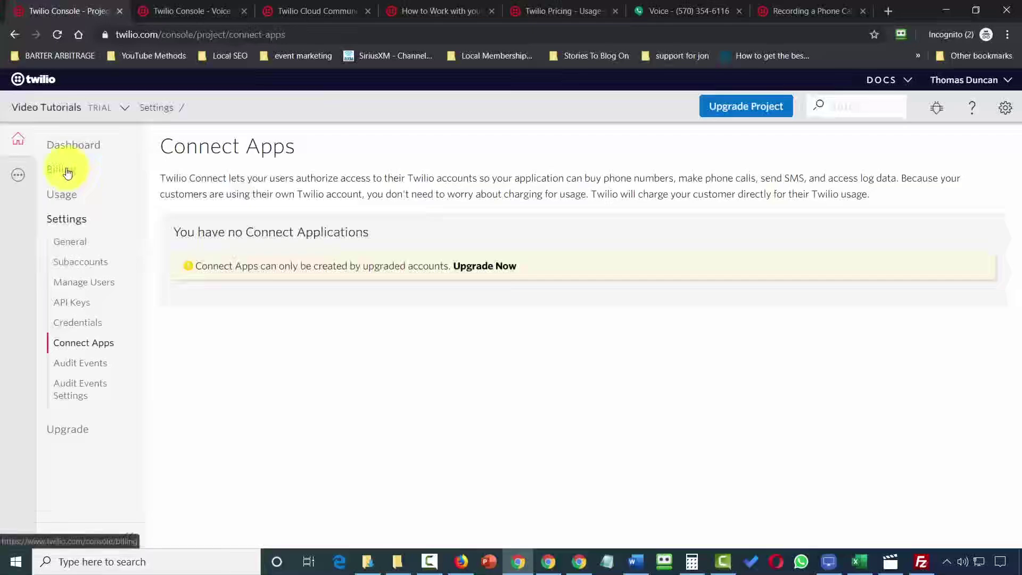
left_click(66, 198)
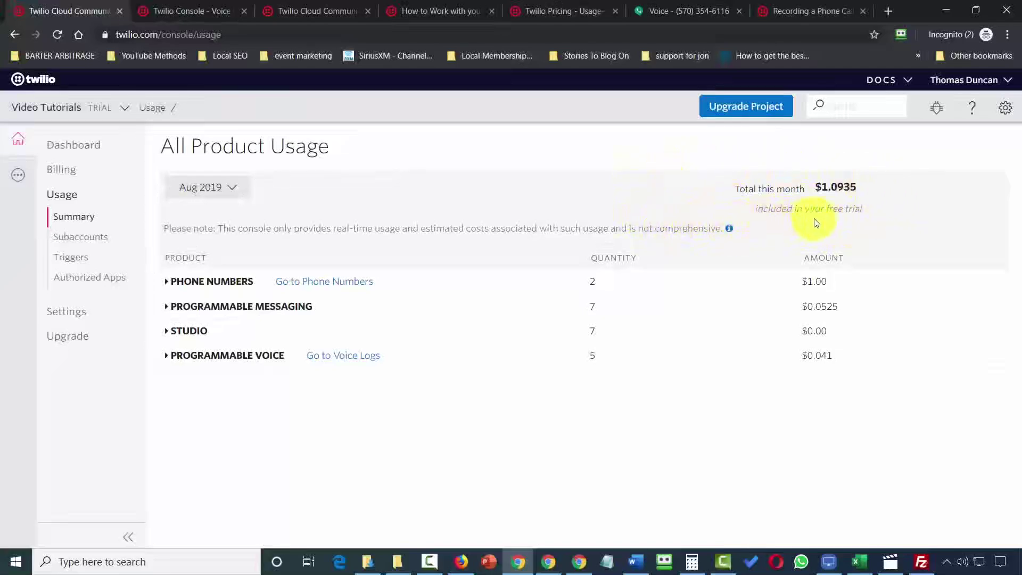
Expand Phone Numbers usage and check the number's Calls, Messages and Events logs.
left_click(170, 288)
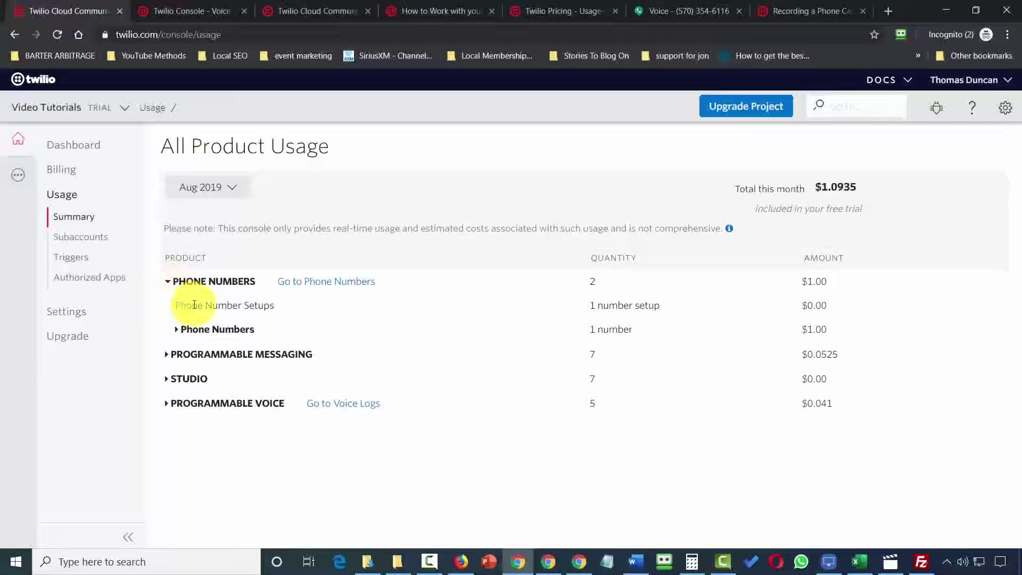
left_click(323, 282)
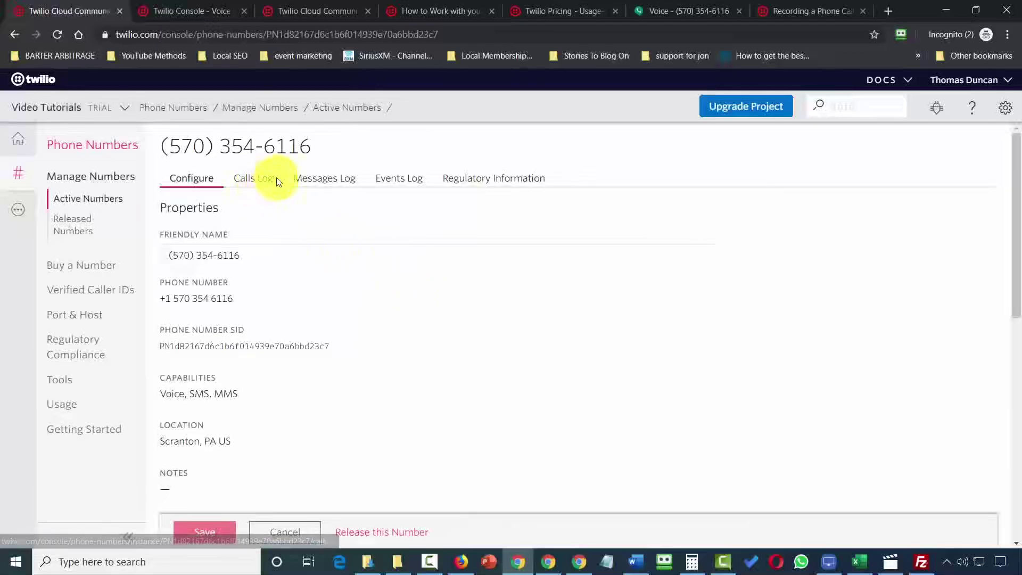
left_click(252, 180)
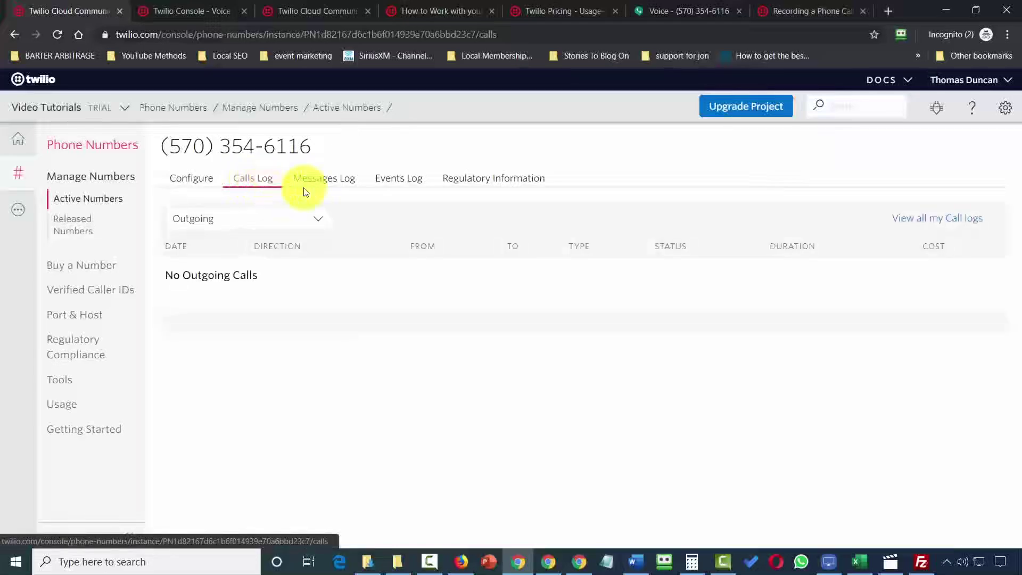
left_click(325, 180)
left_click(401, 182)
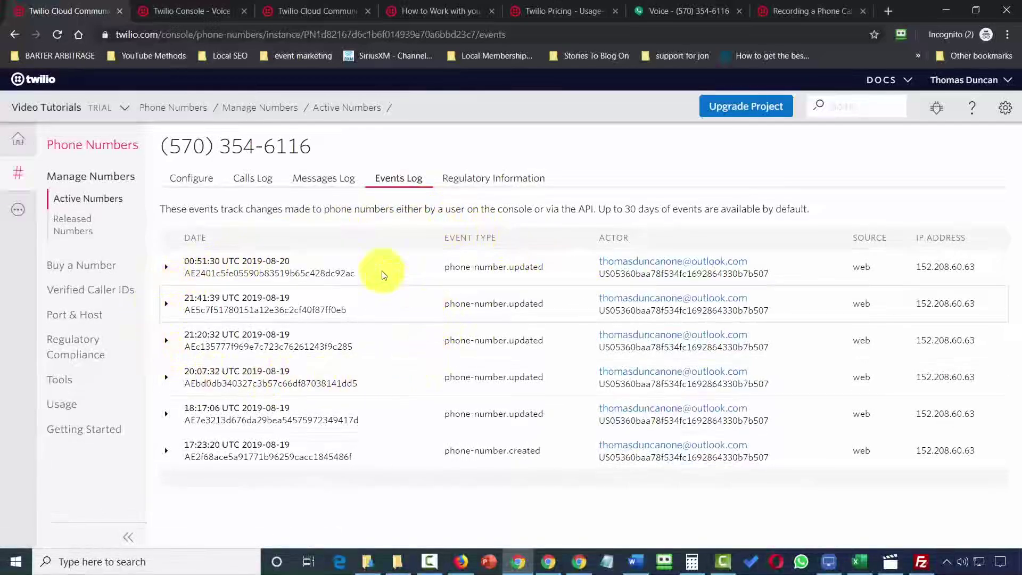
key("alt+Left")
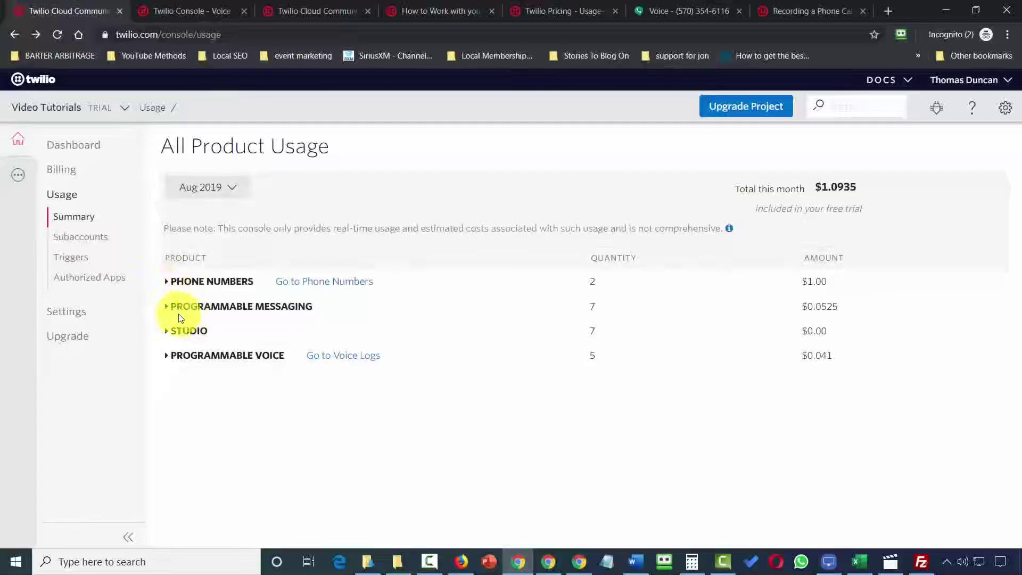
Expand Programmable Messaging usage to review the SMS logs, then the voice call logs.
left_click(167, 308)
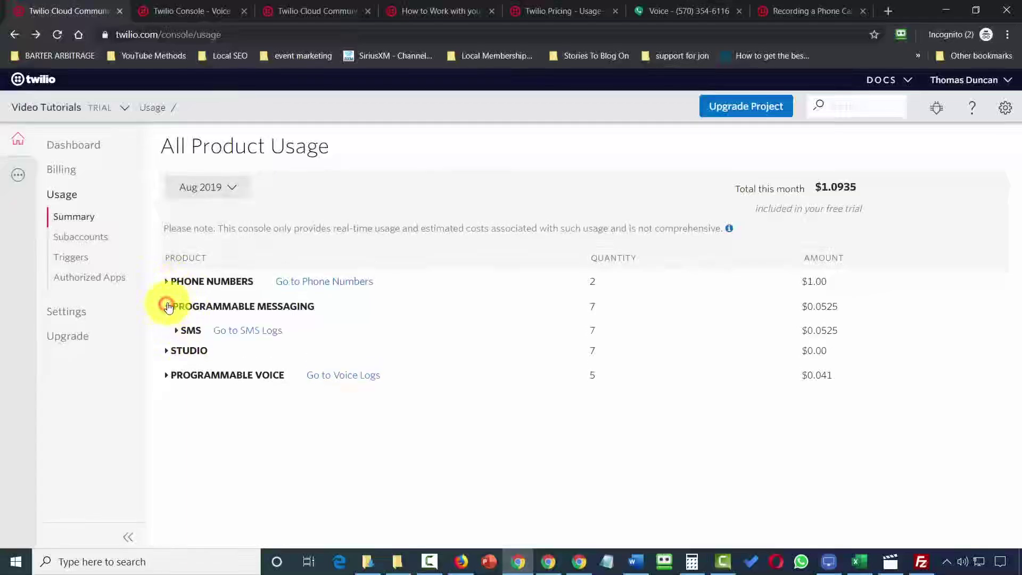
left_click(241, 333)
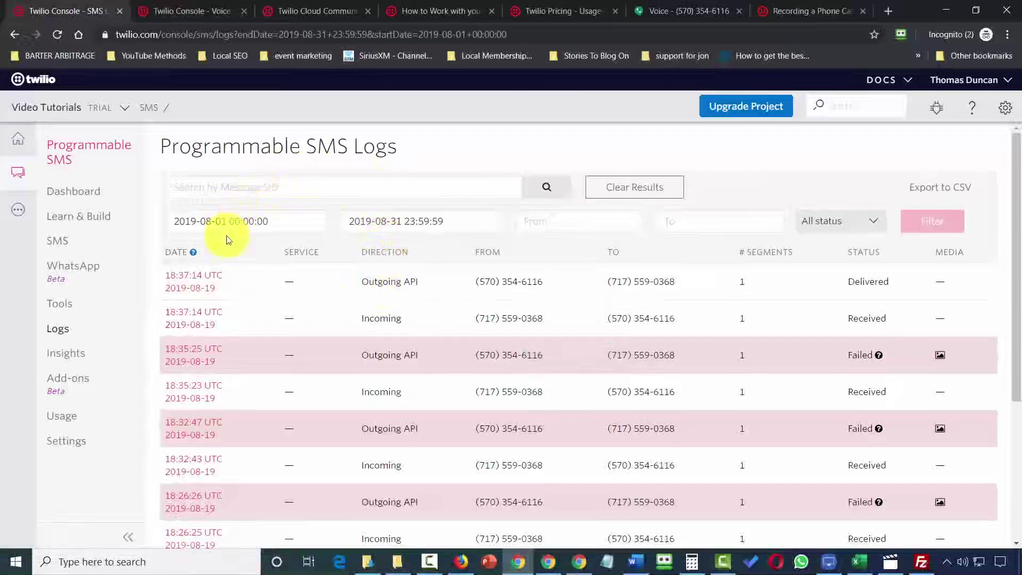
key("alt+Left")
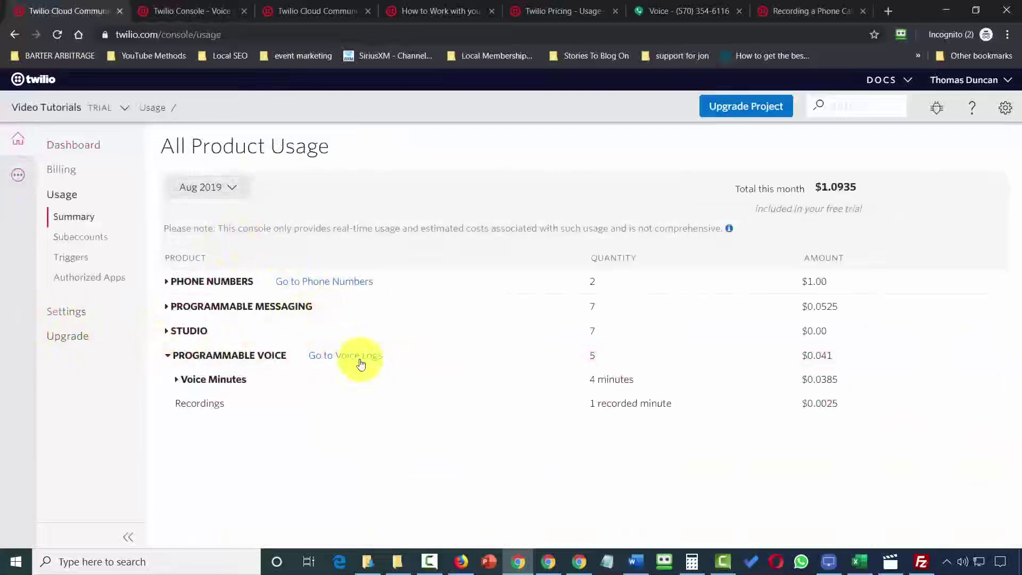
left_click(335, 356)
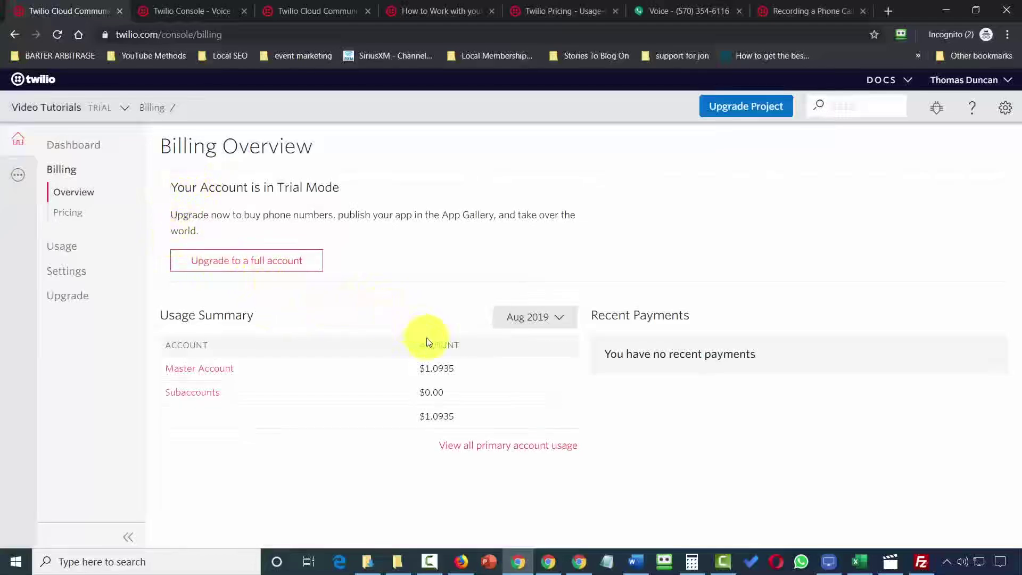
Open the Pricing details under Billing.
left_click(68, 213)
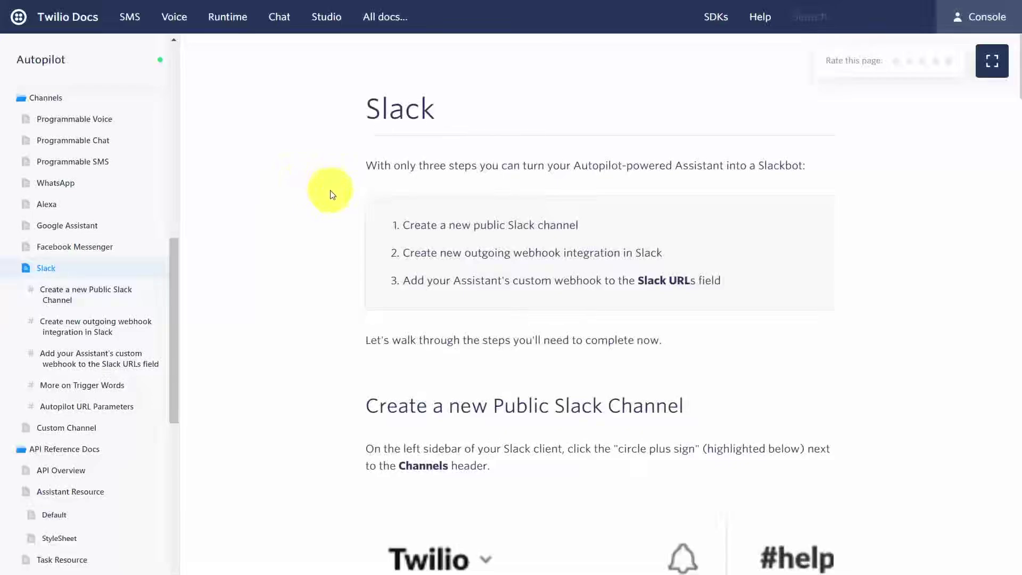
Scroll through the Autopilot Slack guide down to URL Parameters and back up.
scroll(227, 231, "down", 20)
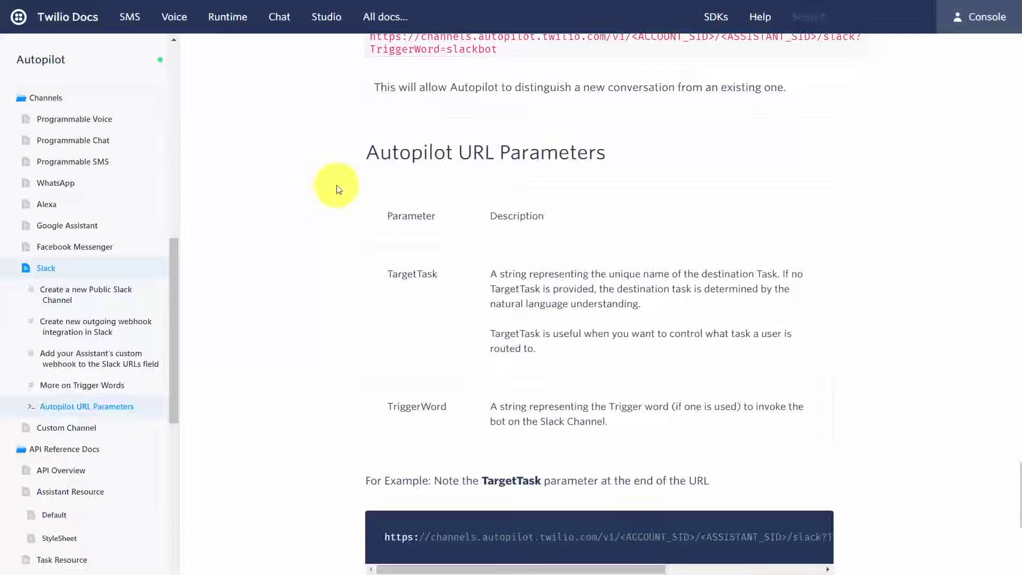
scroll(337, 189, "up", 10)
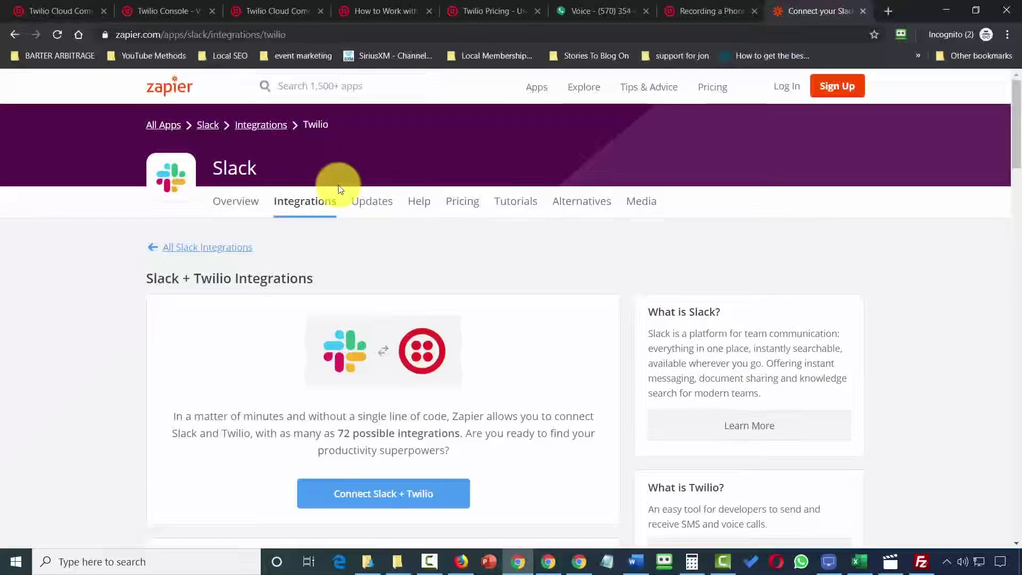
Browse the Slack + Twilio action options and start the Automatically Forward Twilio SMS to Slack zap.
scroll(80, 206, "down", 8)
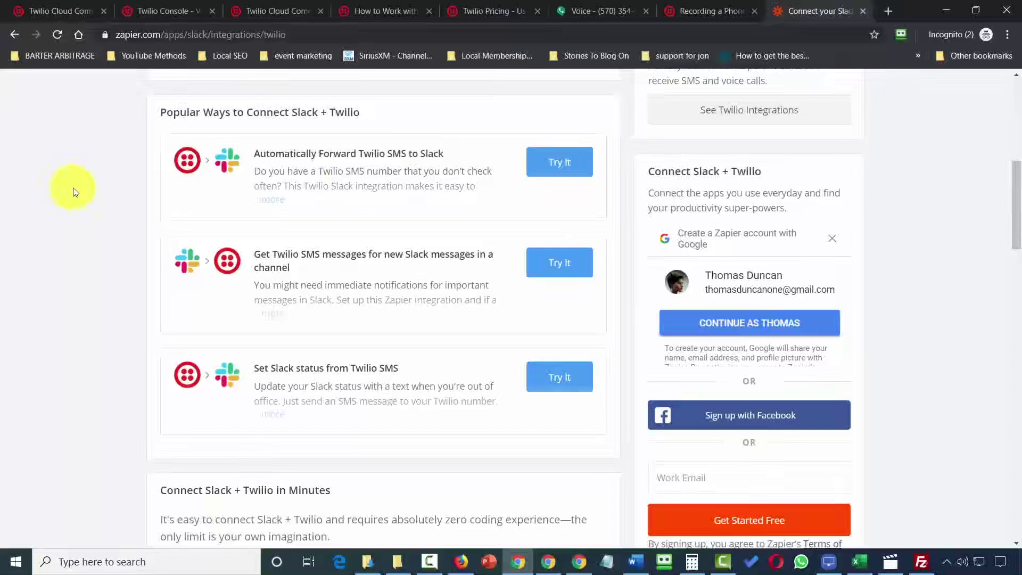
scroll(91, 196, "down", 8)
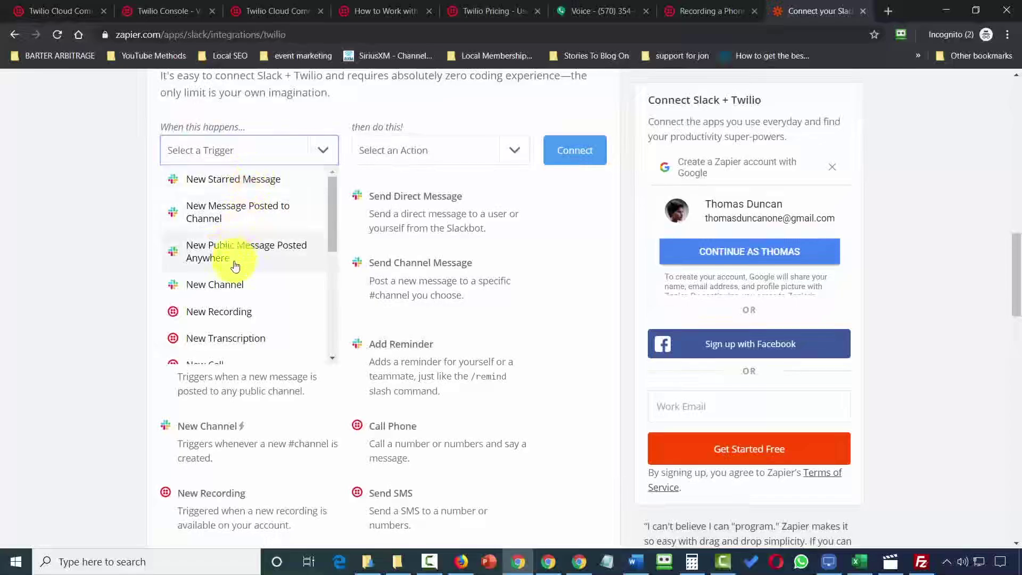
left_click(518, 148)
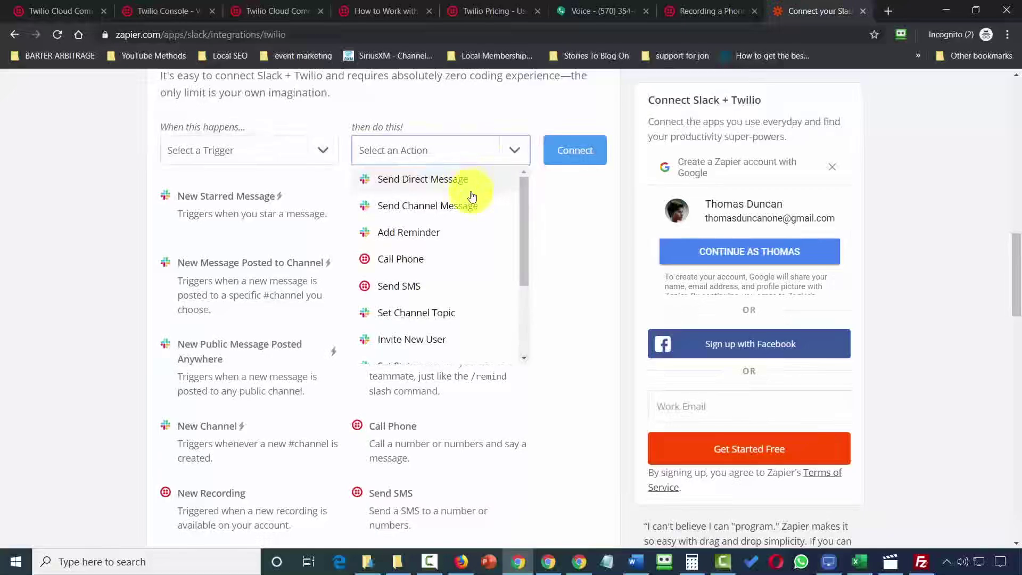
scroll(546, 283, "up", 16)
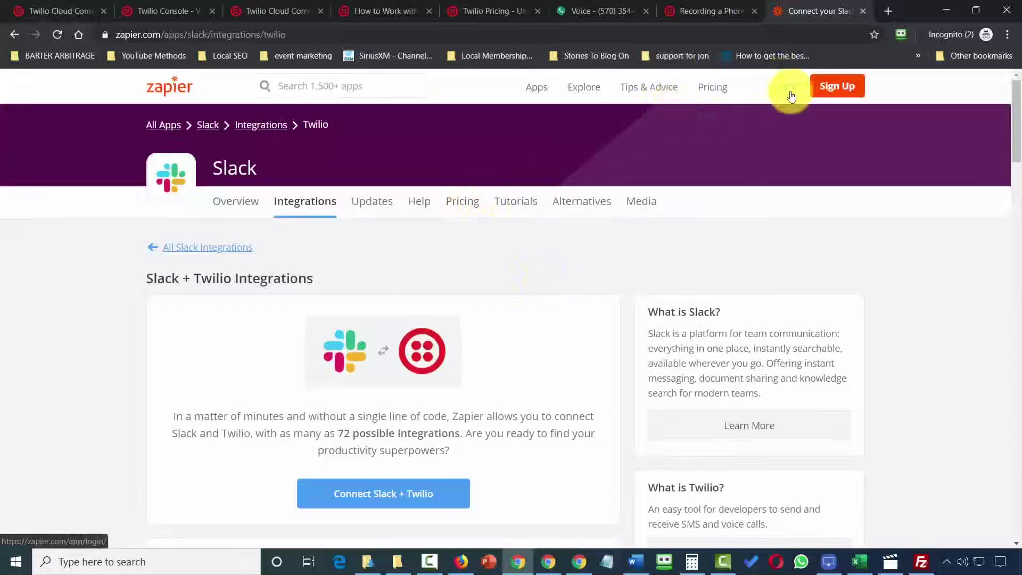
scroll(114, 251, "down", 4)
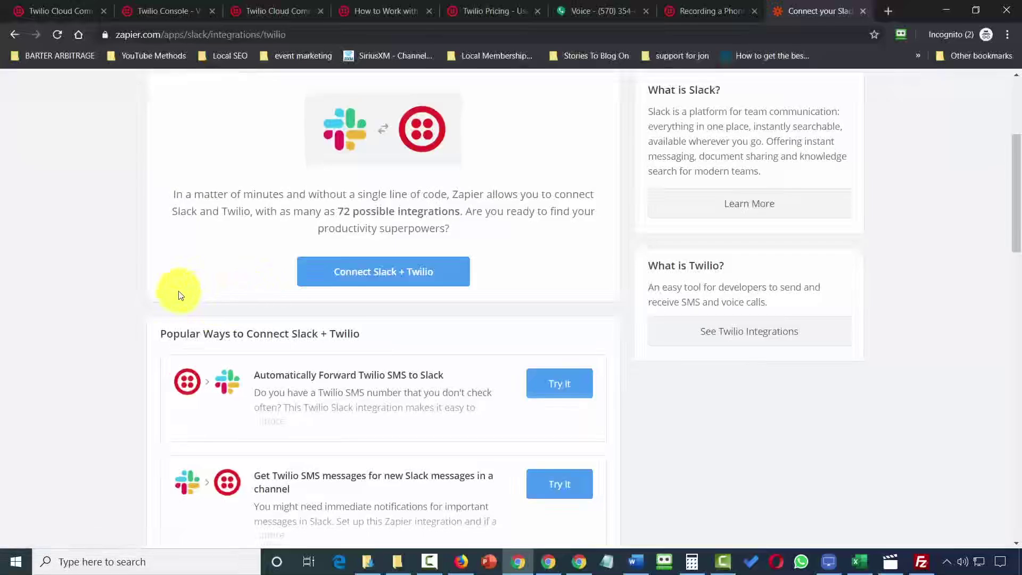
left_click(544, 389)
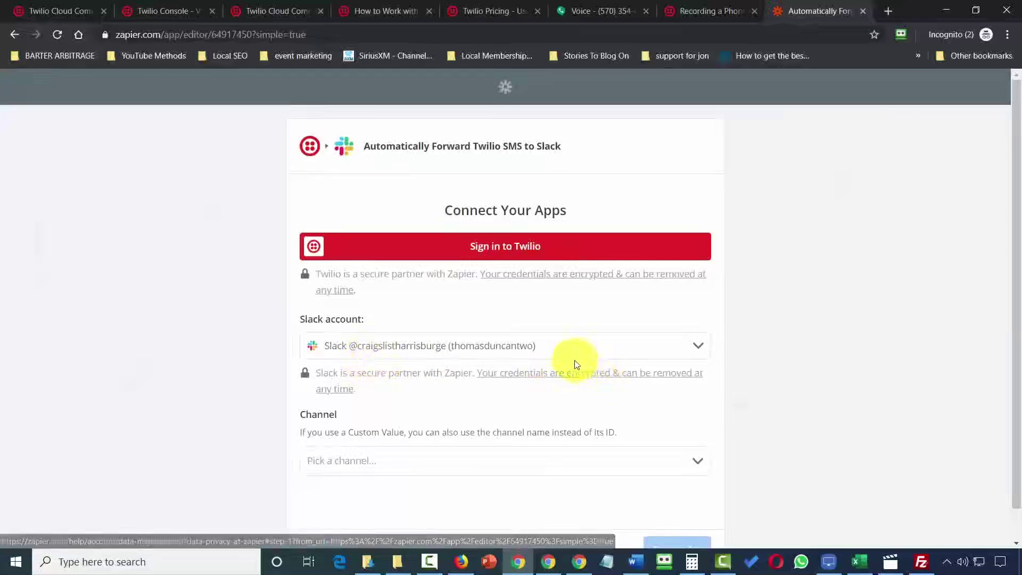
Connect the Twilio account to Zapier with its Account SID and Auth Token.
left_click(499, 249)
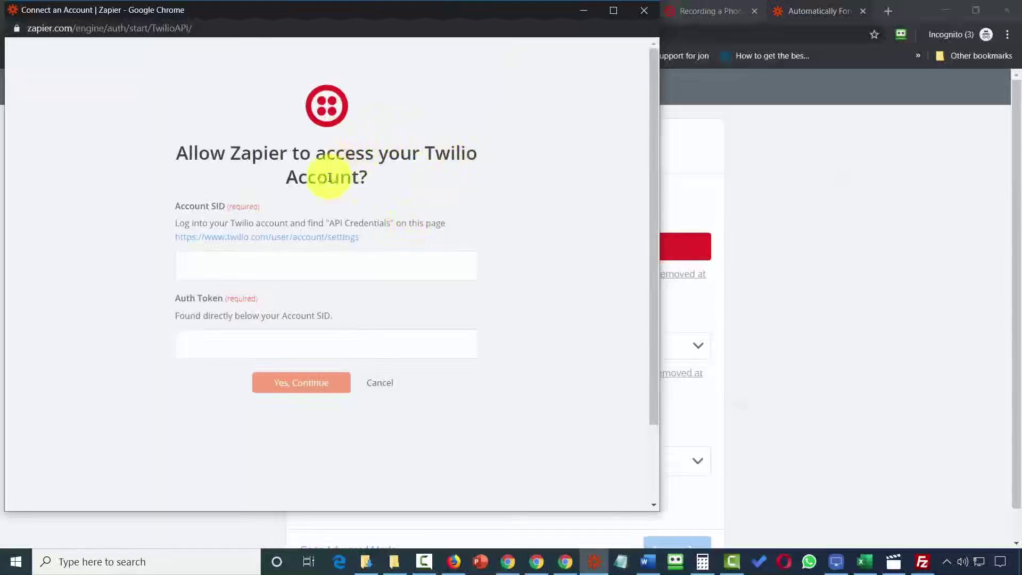
left_click(305, 281)
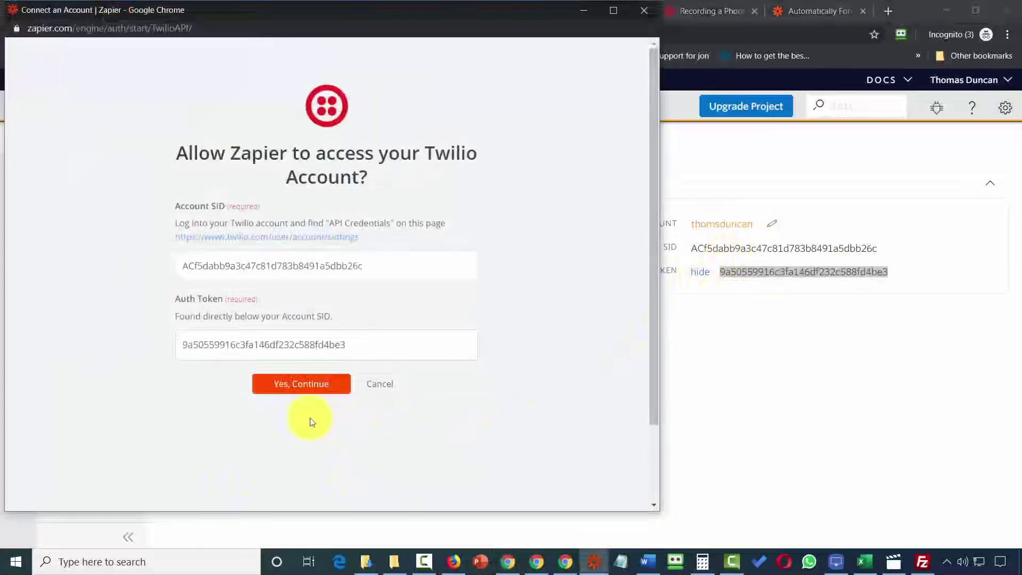
left_click(305, 384)
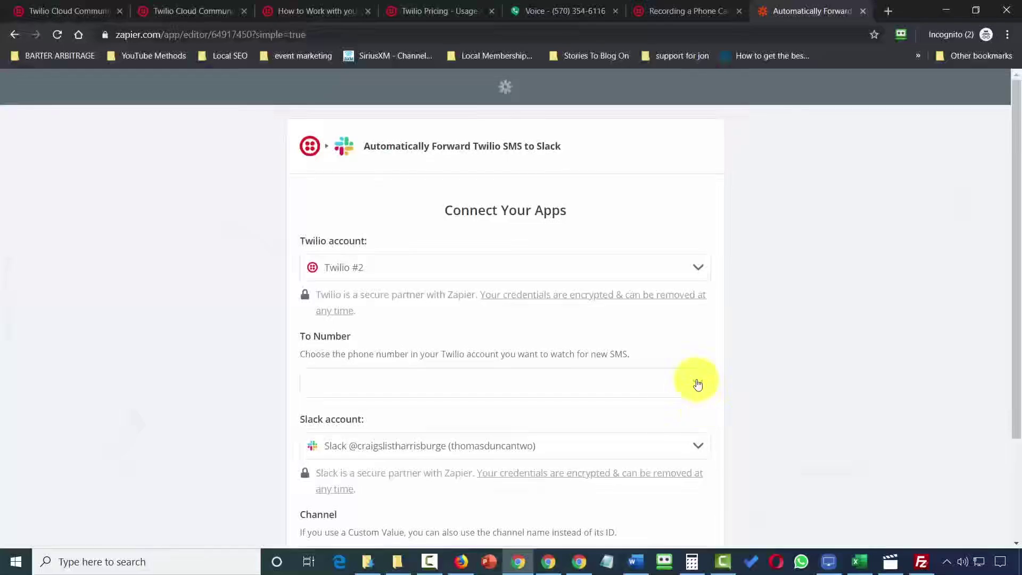
Set the zap to watch the Twilio number and post to the video-tutorials channel.
left_click(698, 384)
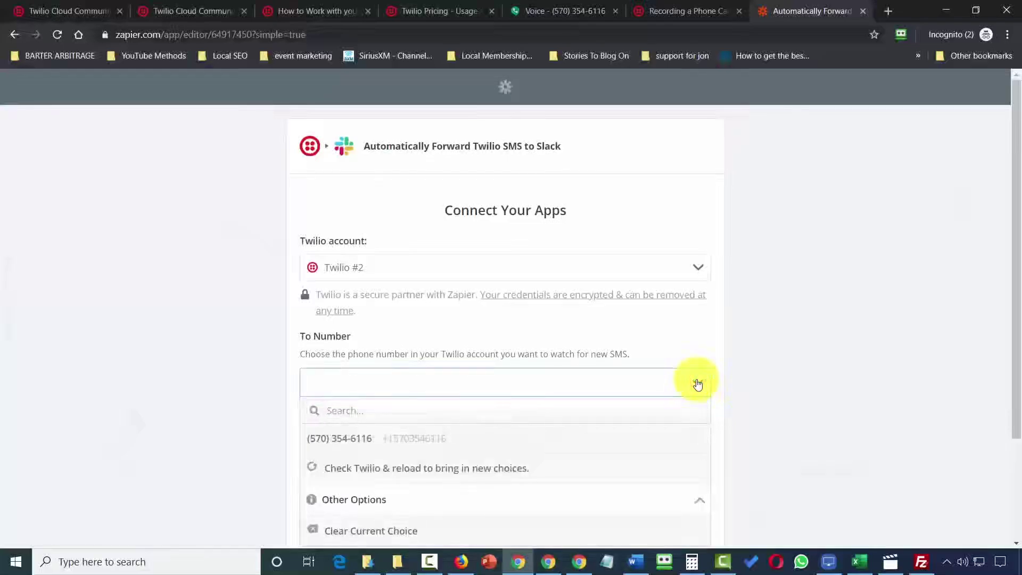
left_click(357, 441)
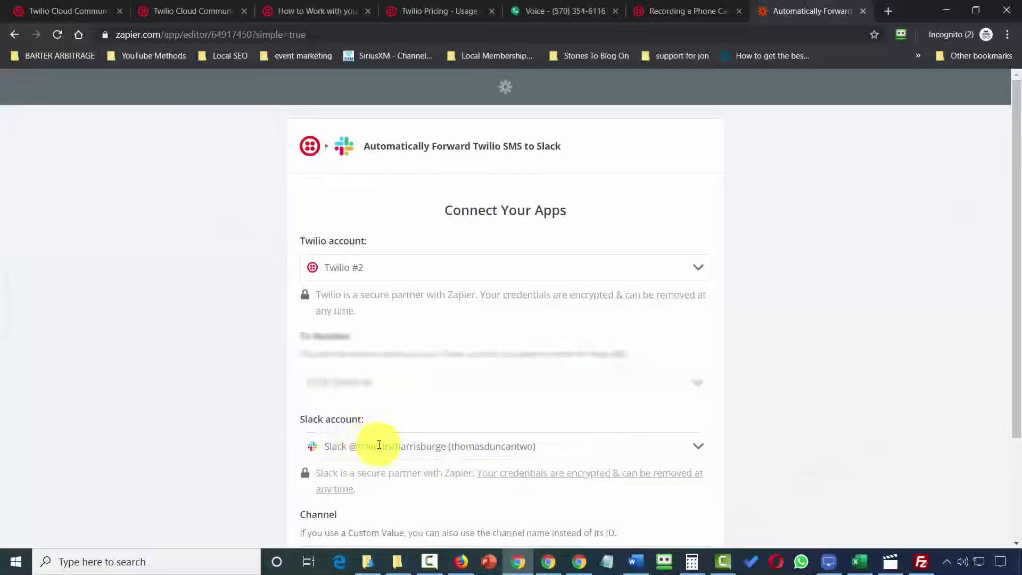
scroll(520, 366, "down", 3)
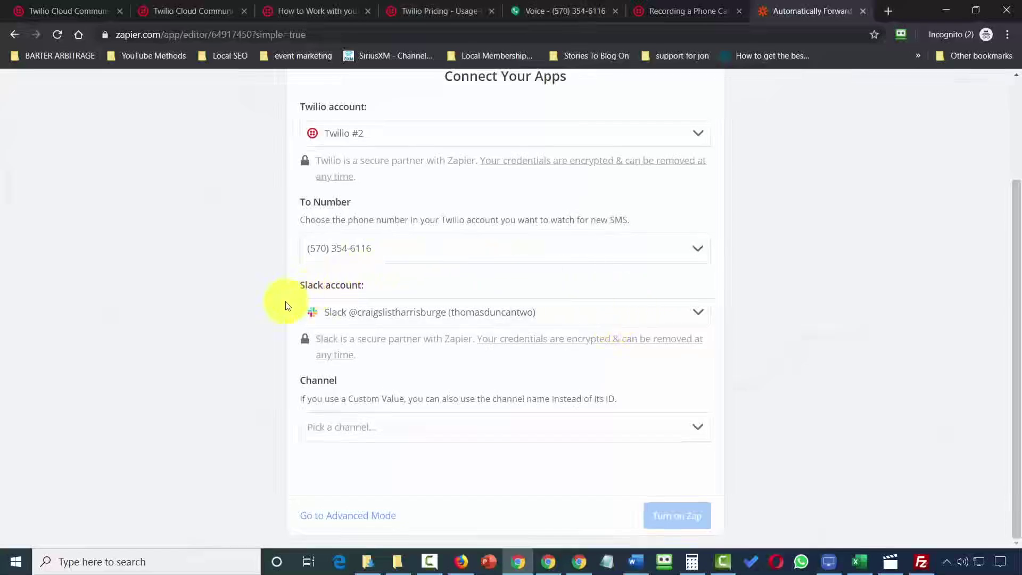
left_click(625, 436)
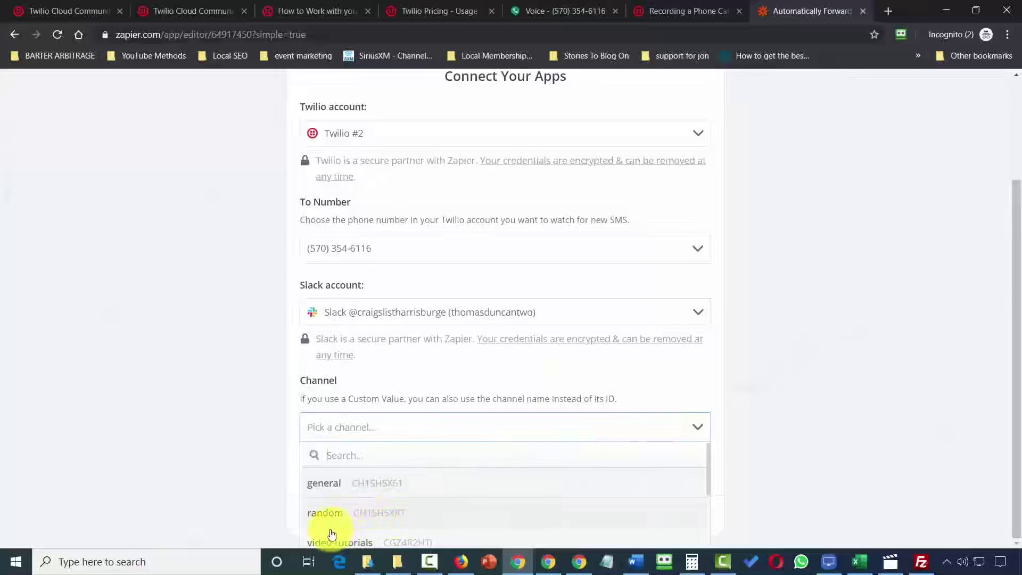
left_click(330, 539)
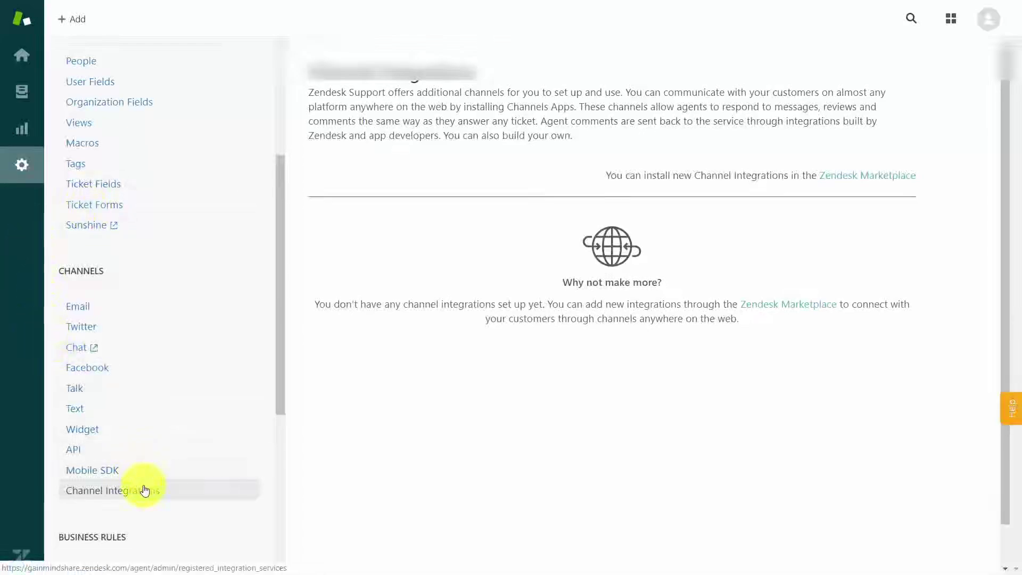
Open the Zendesk Marketplace from the Channel Integrations page.
left_click(850, 179)
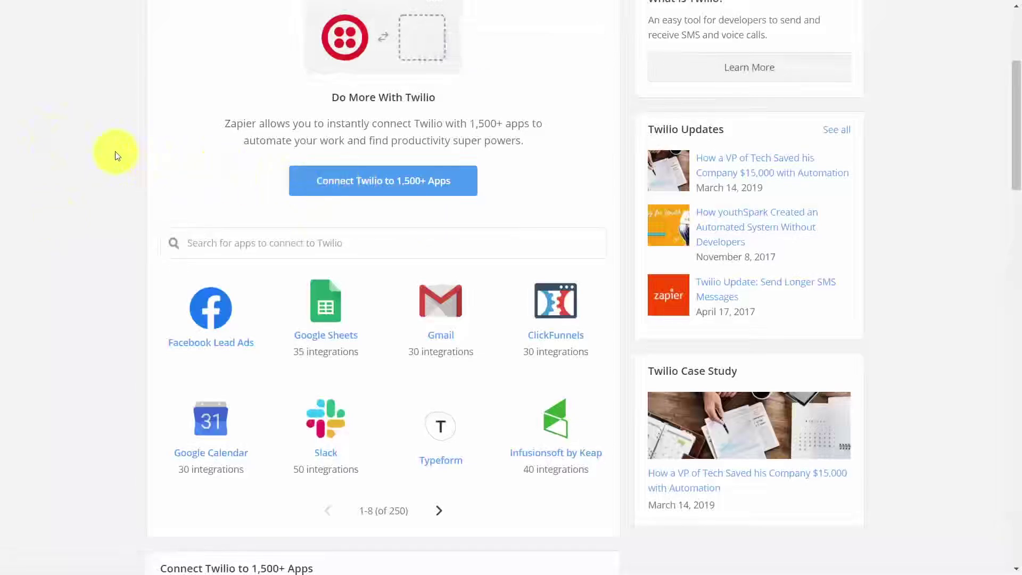
Find Zendesk among Twilio's Zapier apps and pair the New Call trigger with Create Ticket.
left_click(287, 244)
type("zendesk")
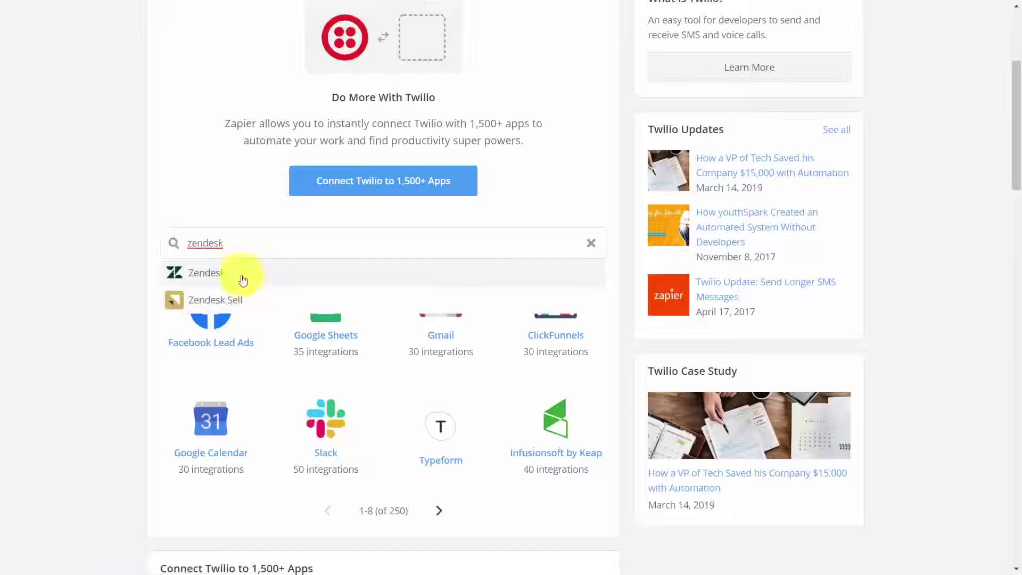
left_click(212, 275)
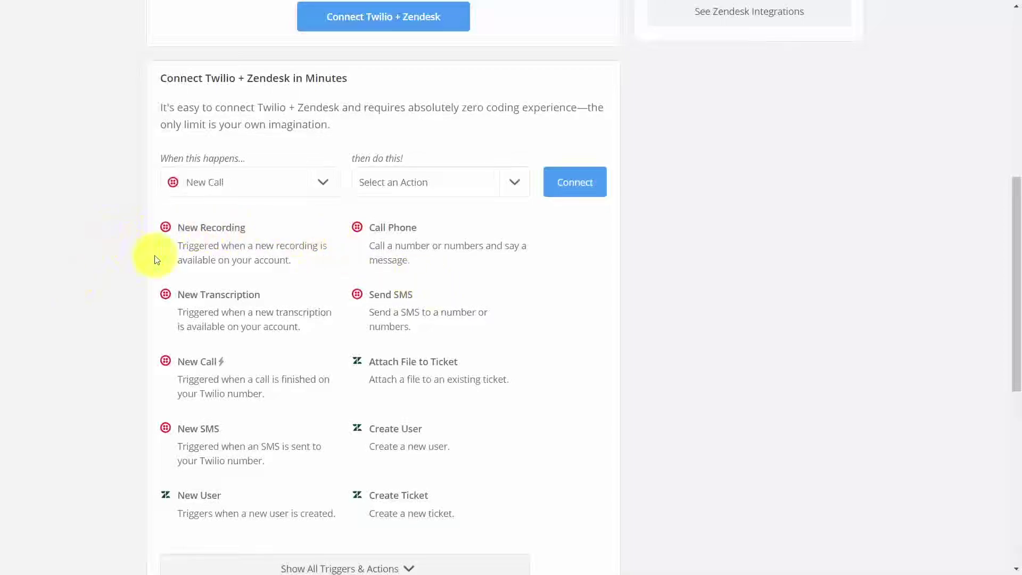
left_click(426, 492)
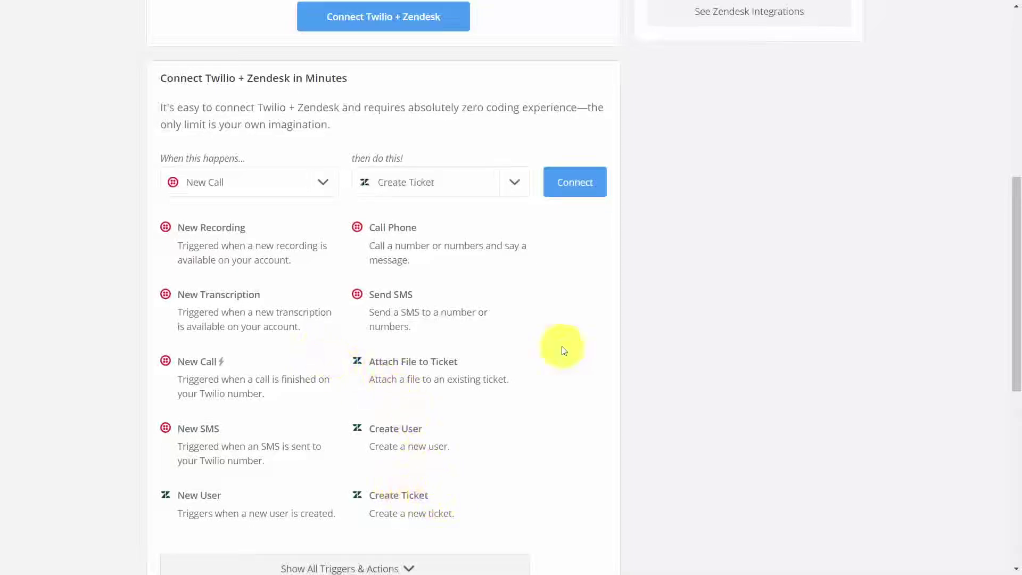
Connect the New Call trigger to Twilio #2, confirm the callback URL, and skip the sample test.
left_click(574, 189)
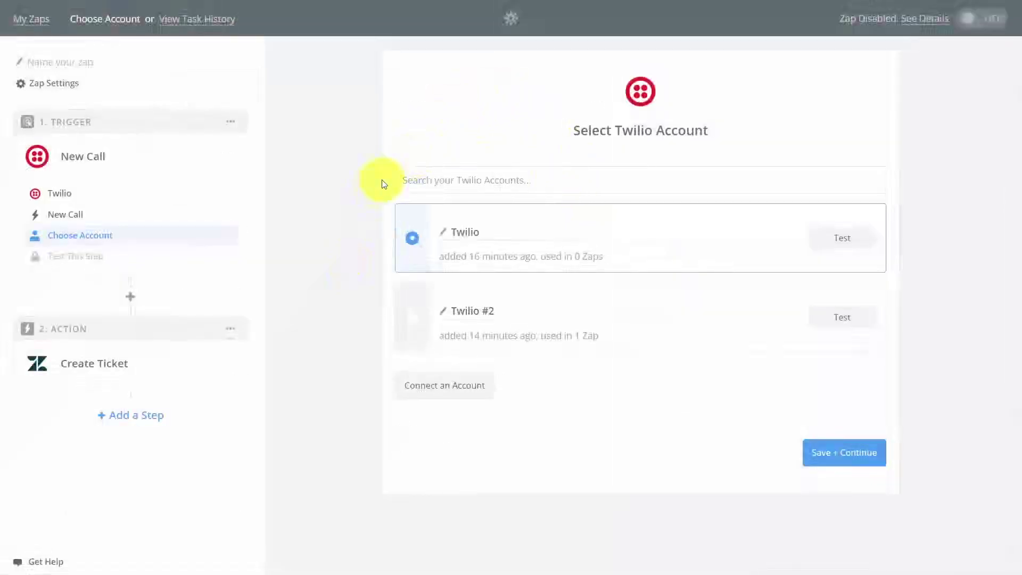
left_click(412, 318)
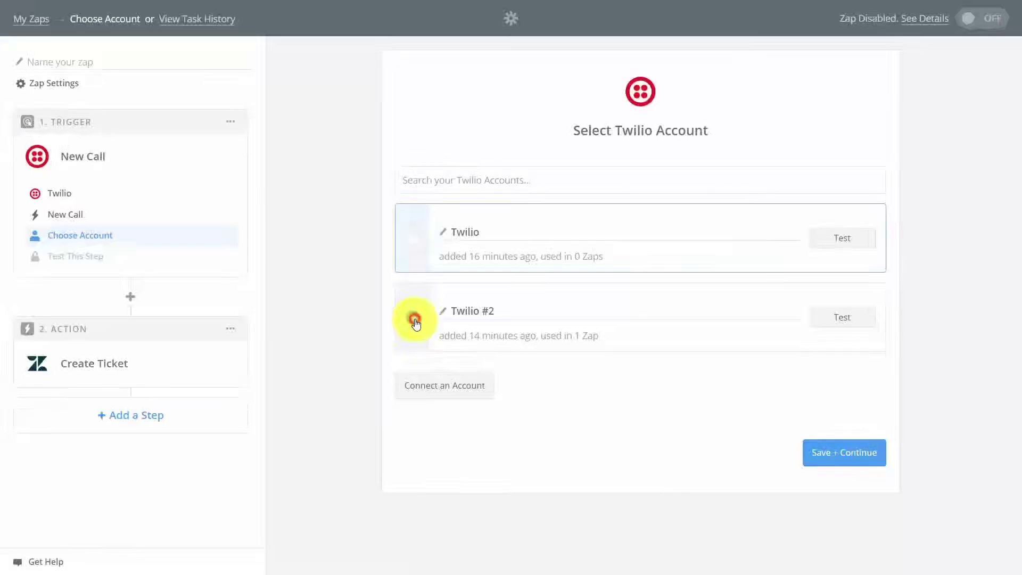
left_click(825, 456)
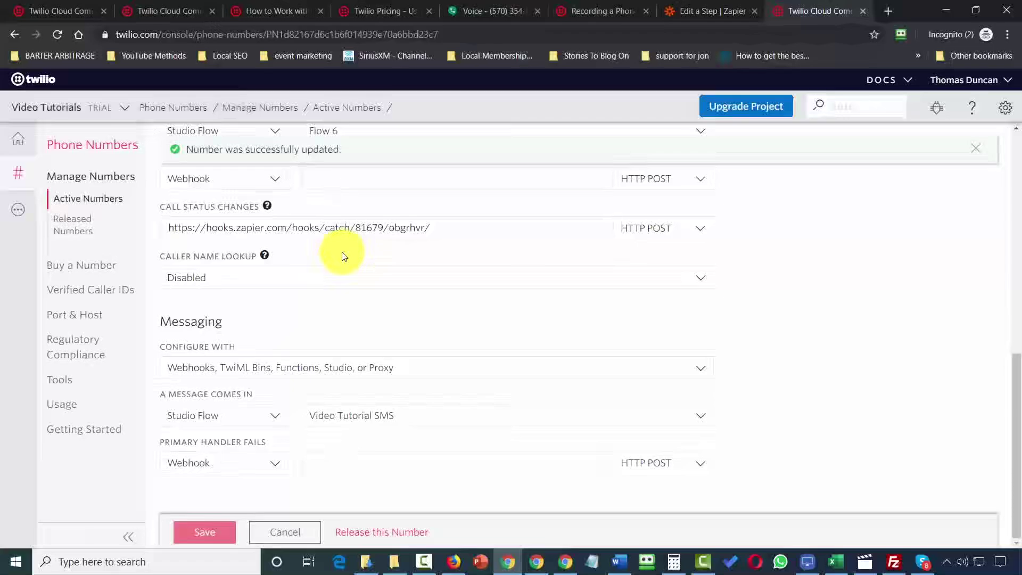
key("ctrl+shift+Tab")
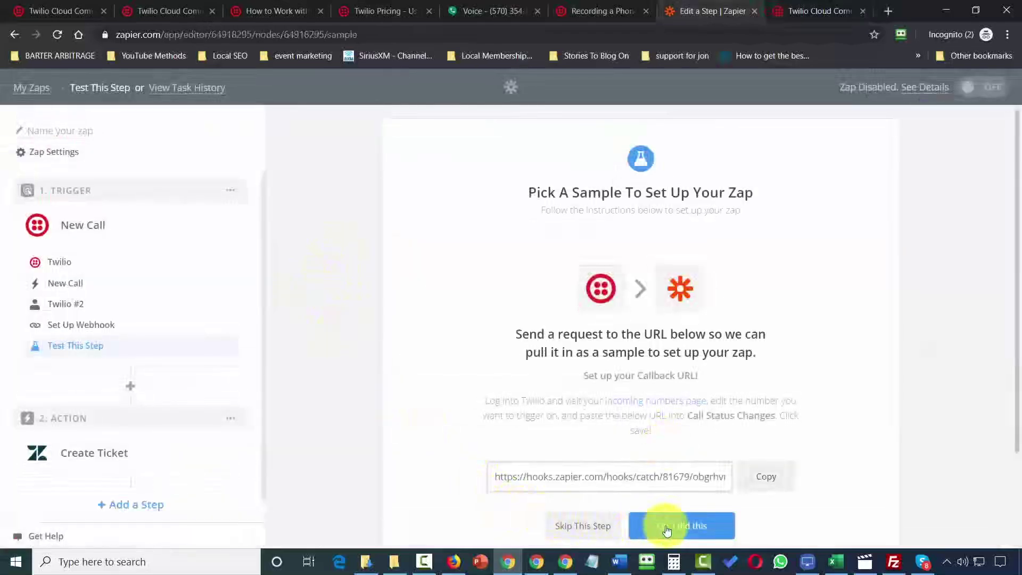
left_click(667, 528)
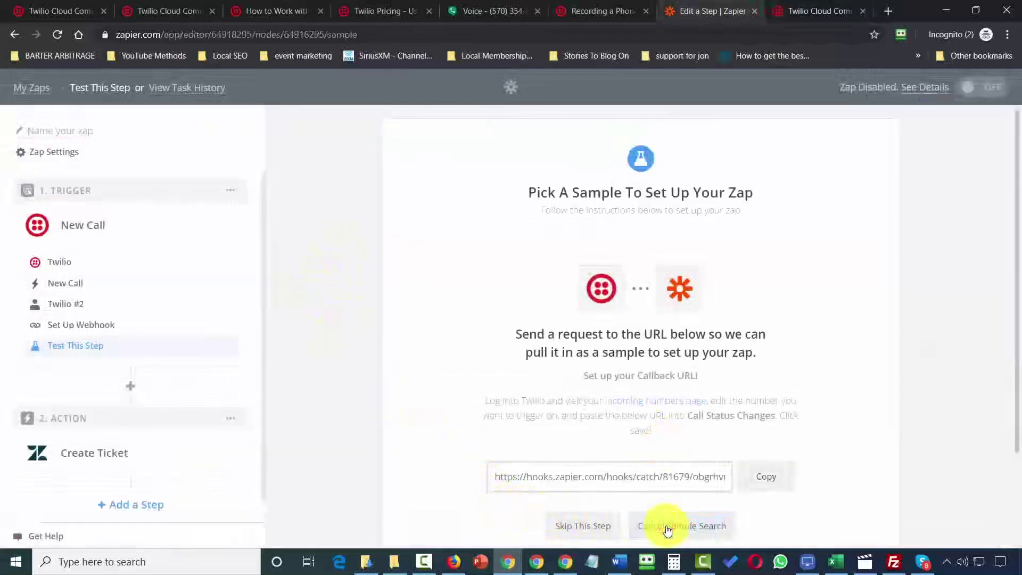
left_click(668, 529)
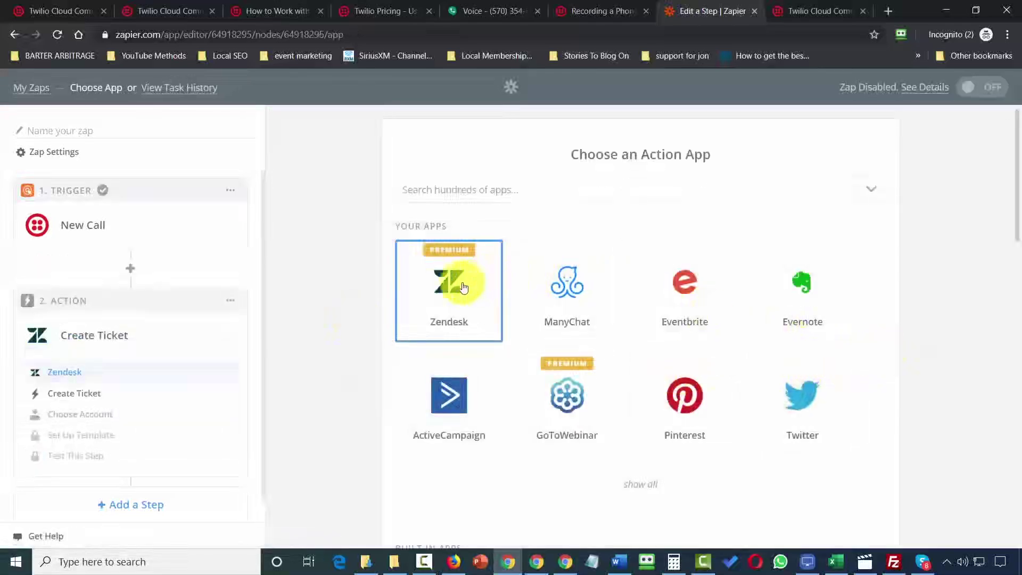
Set Zendesk Create Ticket as the action, test and save the Zendesk account, and finish the template.
left_click(452, 288)
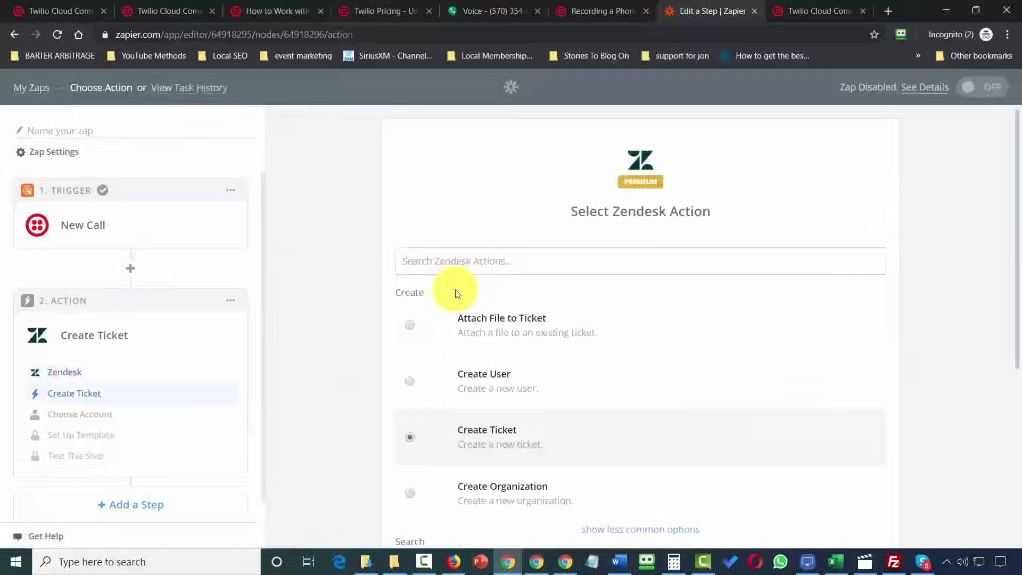
scroll(682, 427, "down", 4)
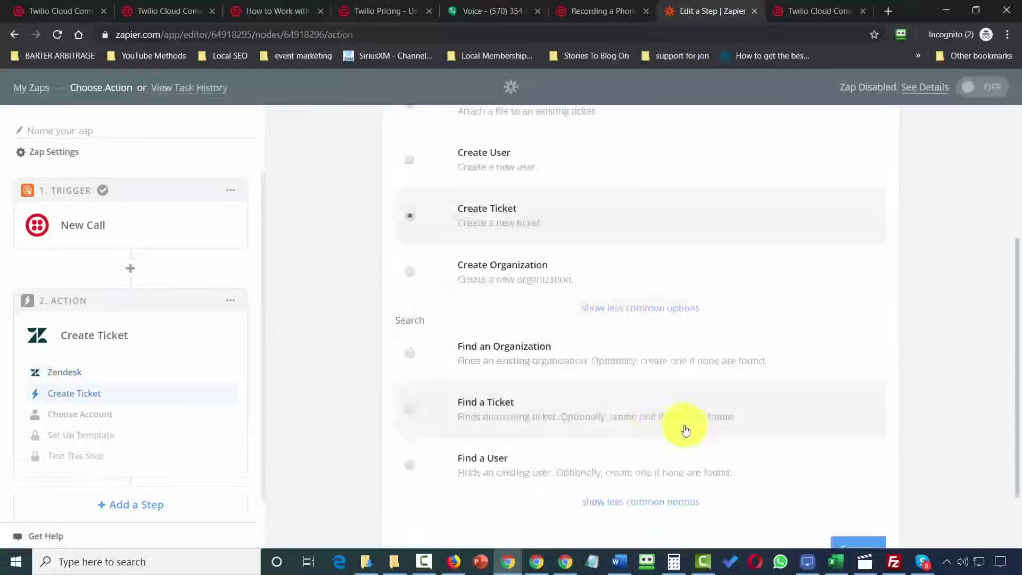
scroll(685, 430, "down", 2)
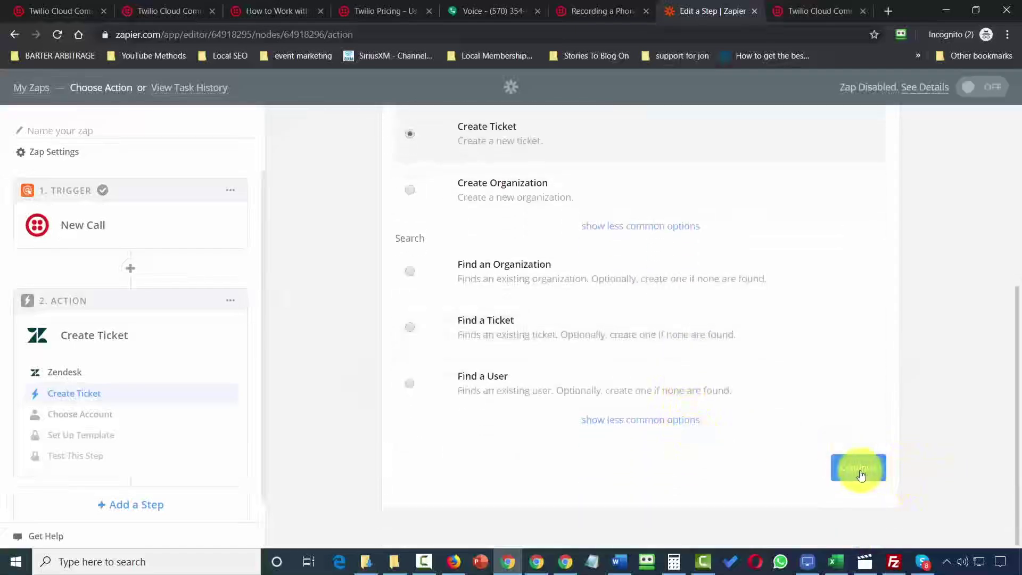
left_click(857, 472)
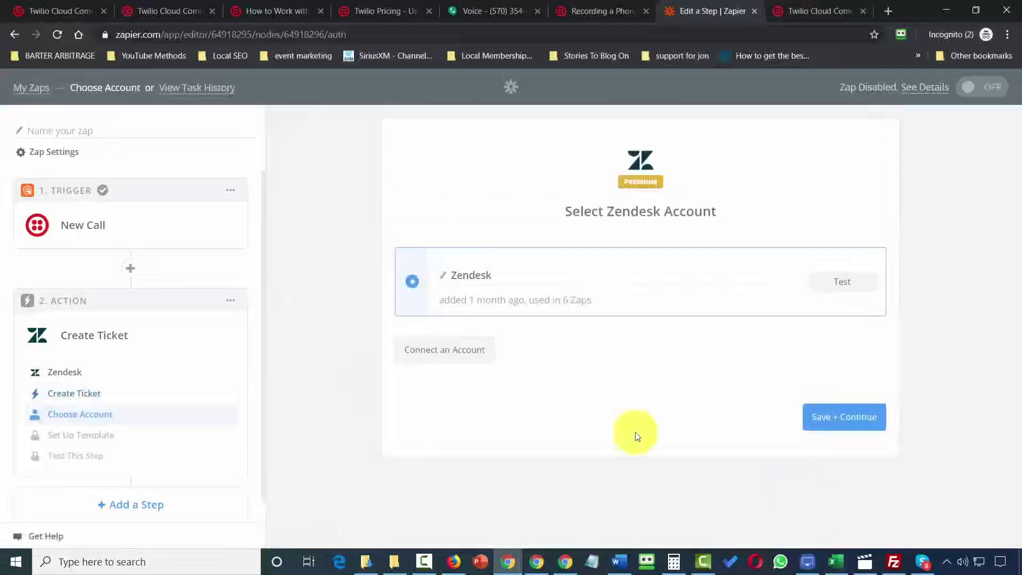
left_click(835, 290)
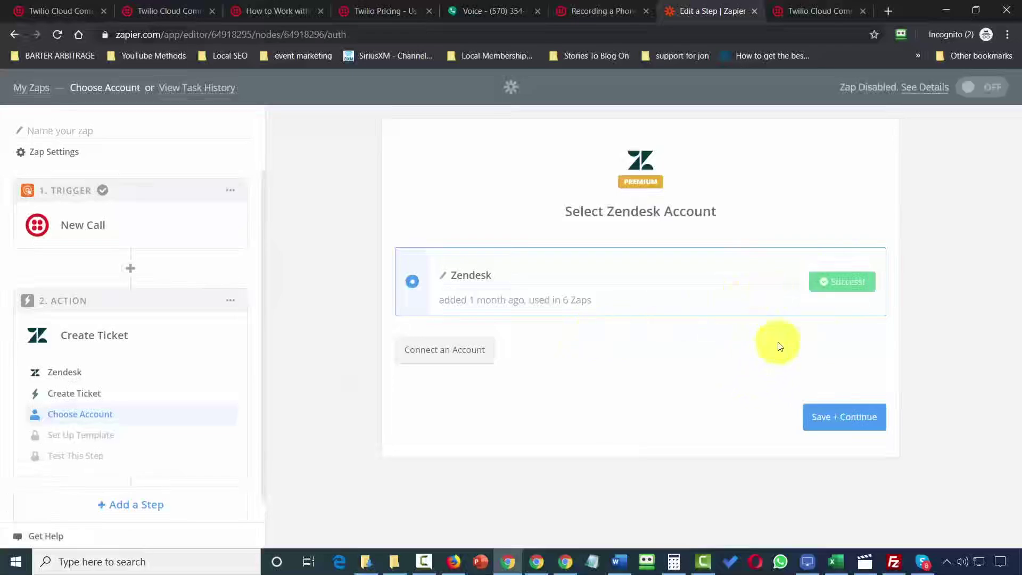
left_click(829, 417)
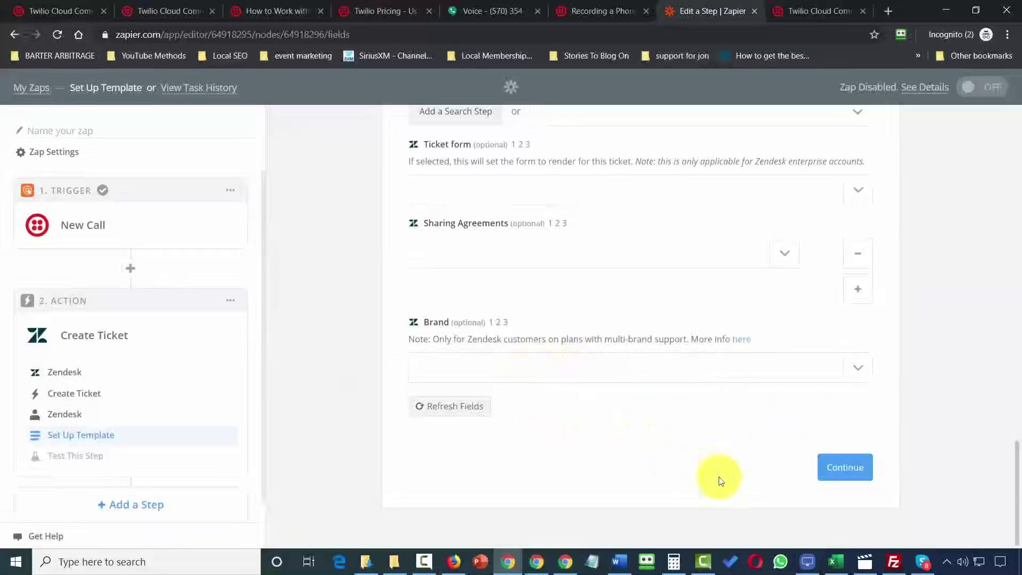
left_click(840, 467)
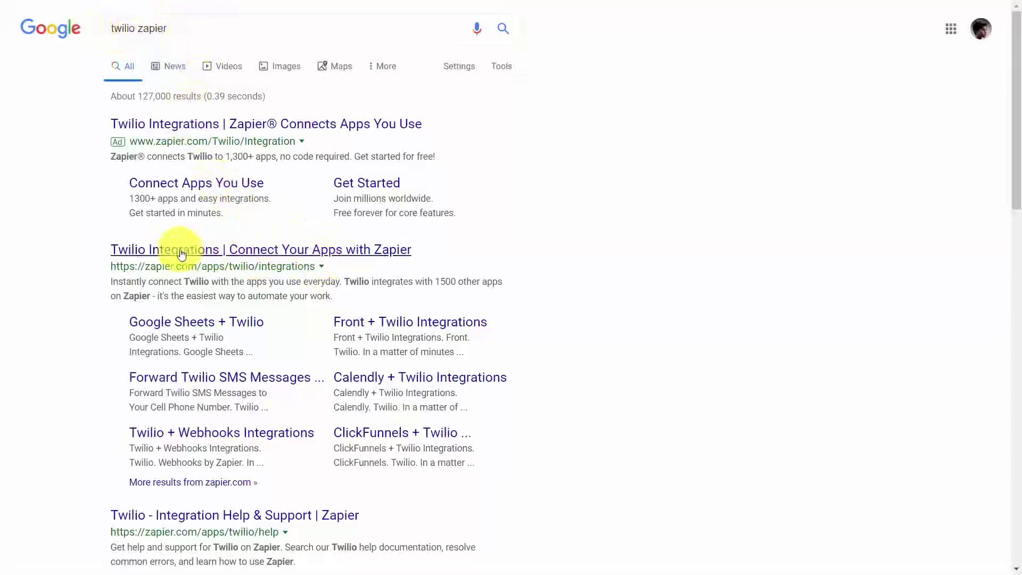
Open Zapier's Twilio integrations page to read about getting email messages by phone call.
left_click(255, 250)
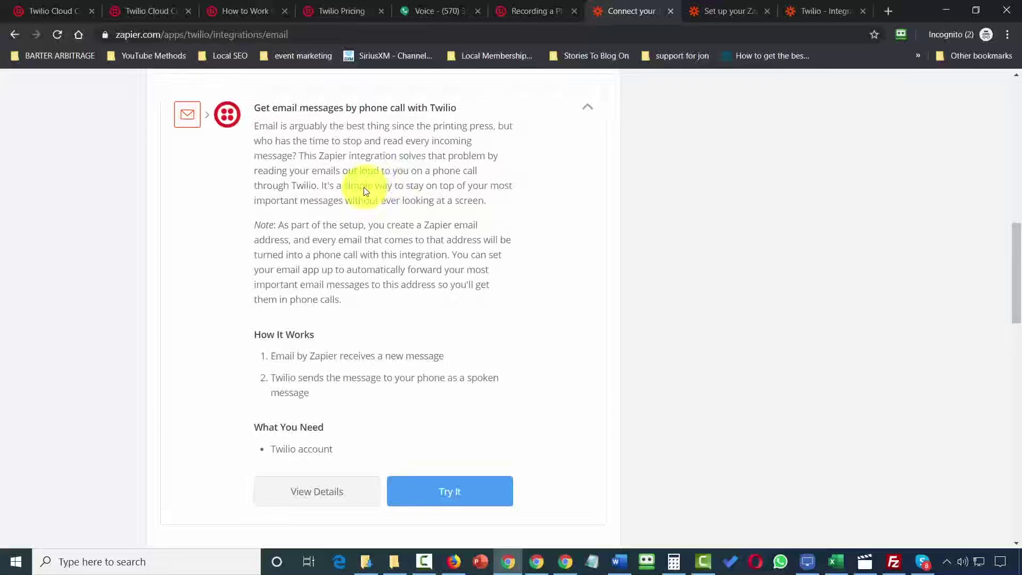
Start the email-to-phone-call zap with a New Inbound Email trigger and check the 'Now is the Time' test email.
left_click(455, 491)
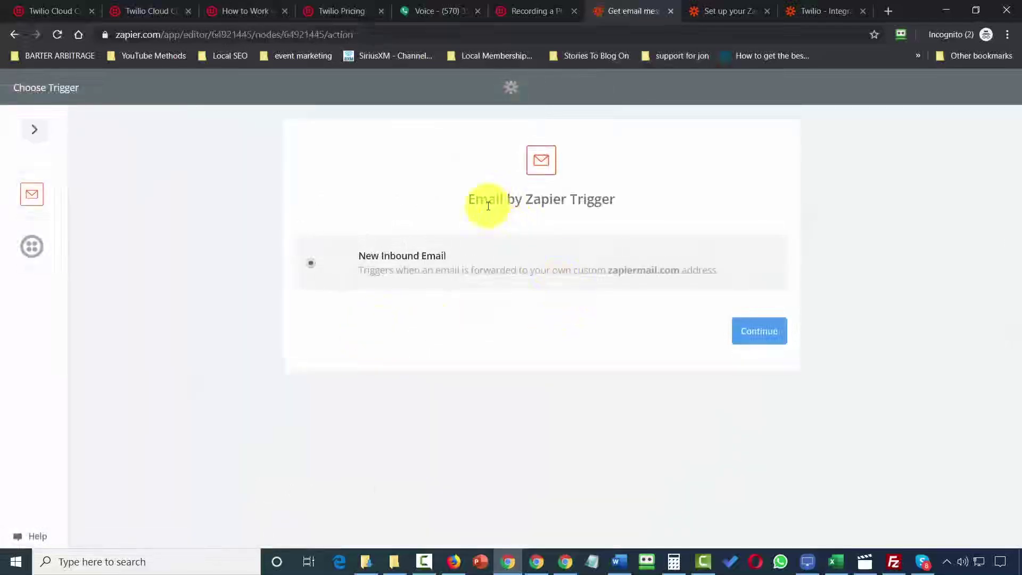
left_click(760, 336)
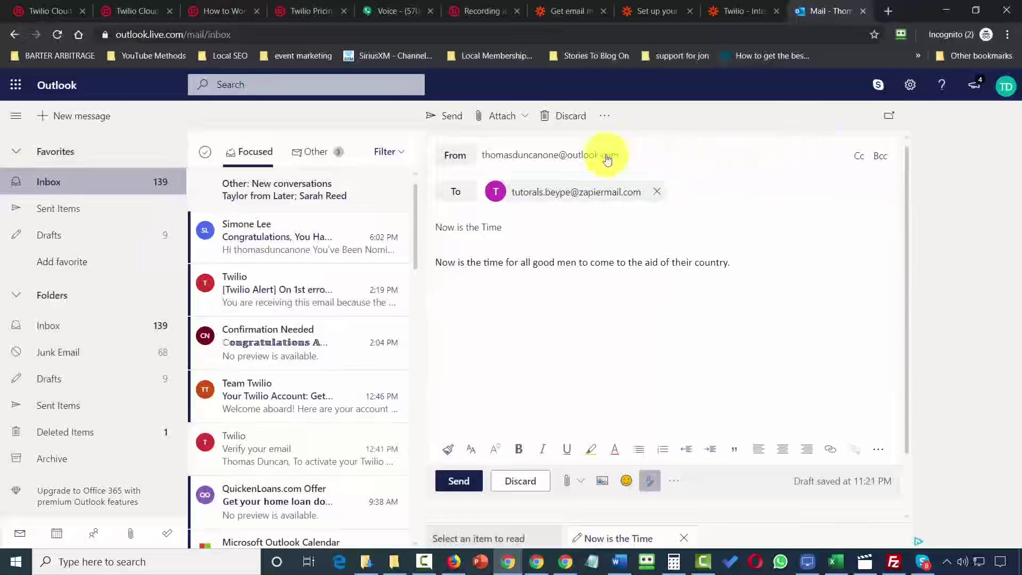
double_click(490, 260)
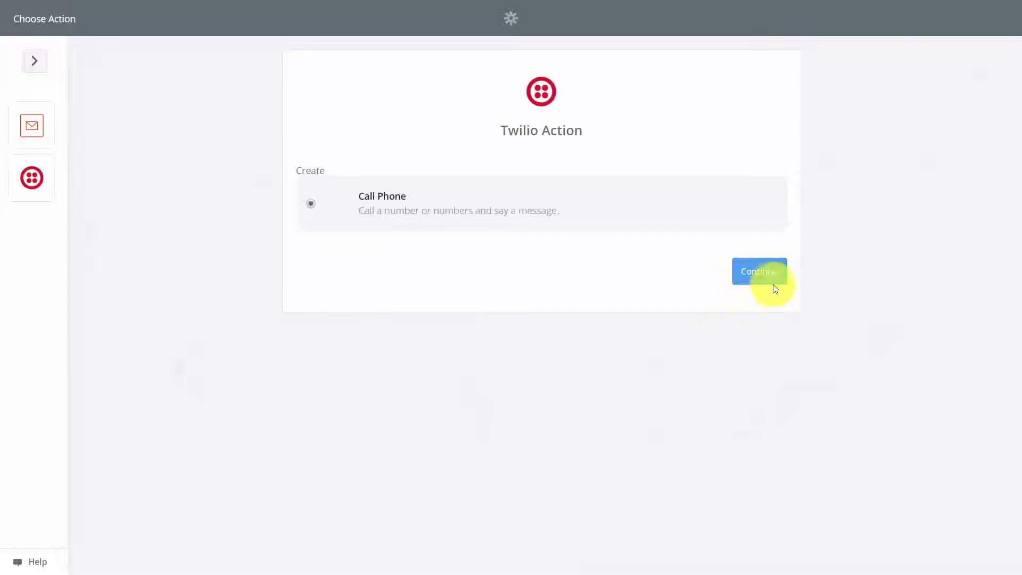
Set the Call Phone action to use the Twilio #2 account with the Twilio number as caller.
left_click(765, 278)
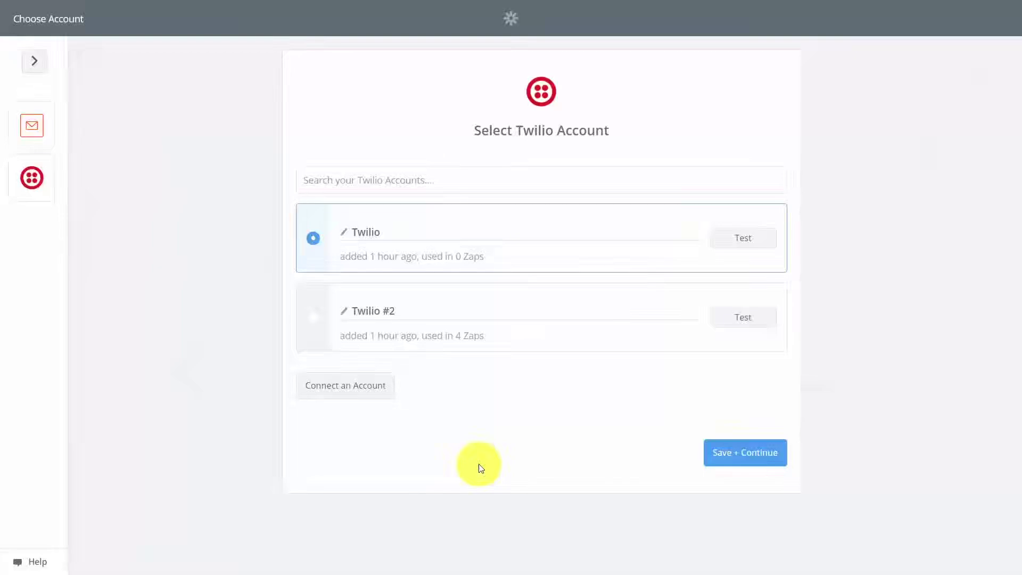
left_click(299, 327)
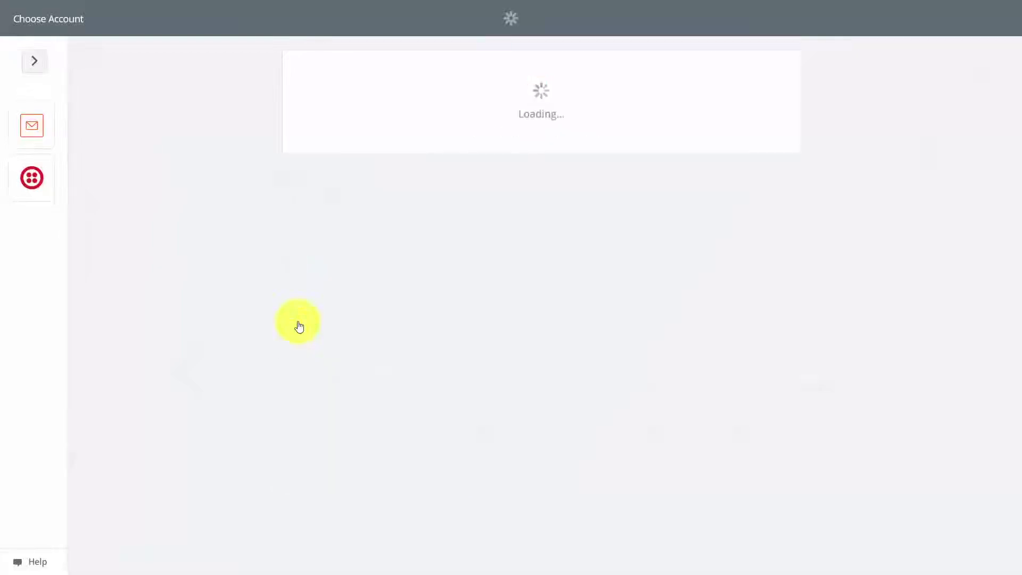
left_click(760, 281)
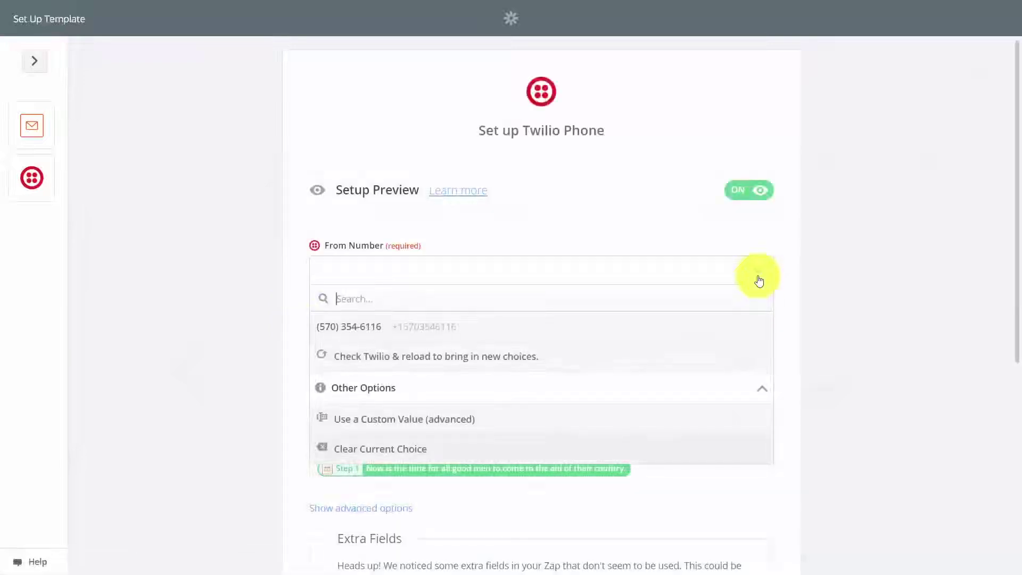
key("Return")
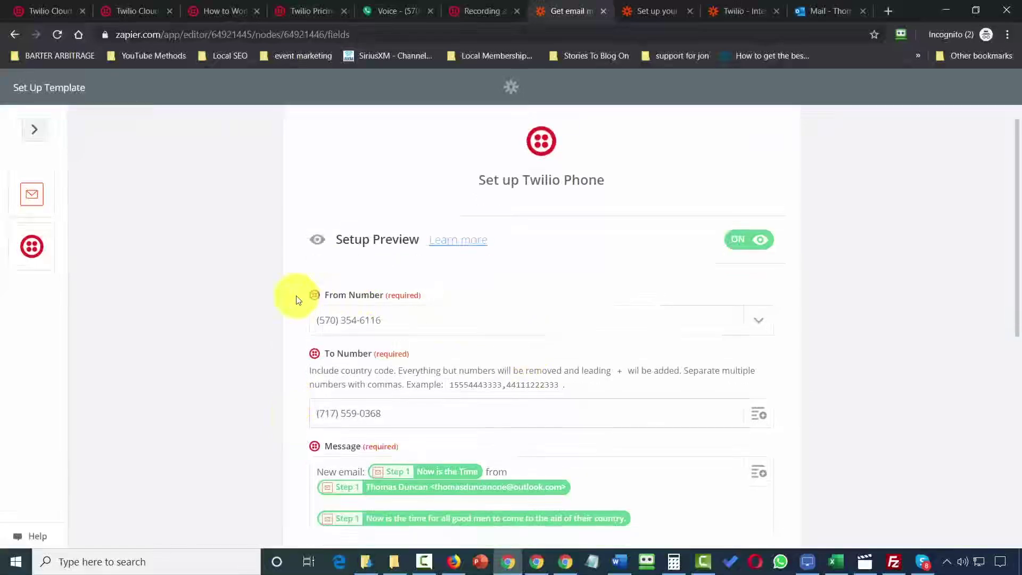
Send a test call to Twilio and finish the zap.
scroll(295, 300, "down", 4)
scroll(525, 442, "down", 4)
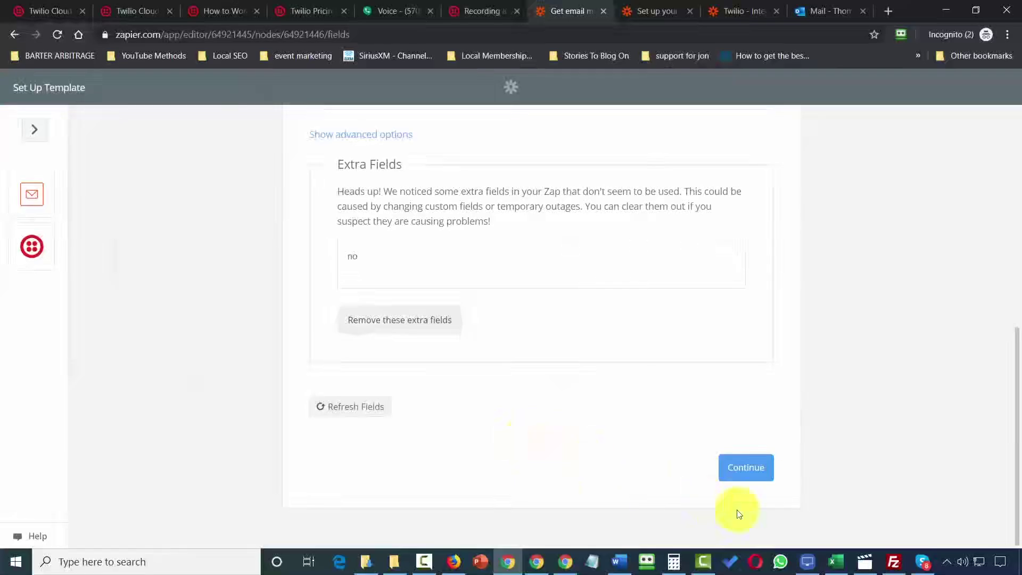
left_click(743, 469)
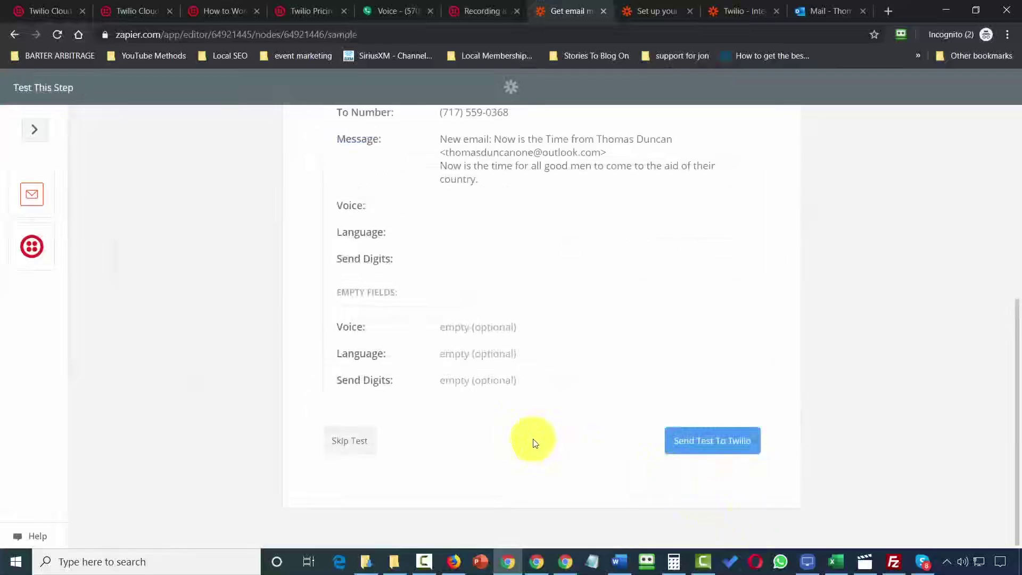
left_click(690, 448)
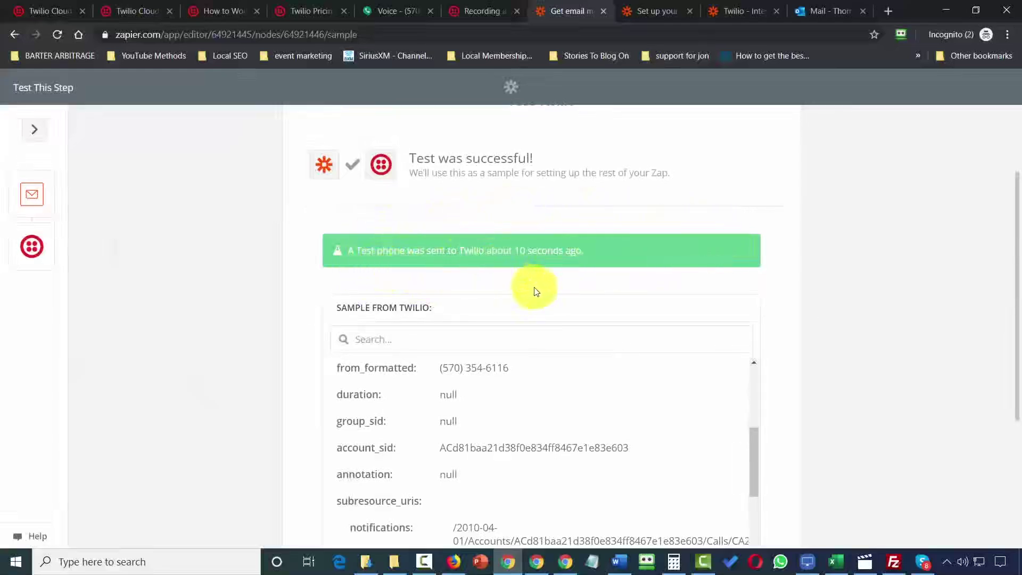
scroll(535, 289, "down", 4)
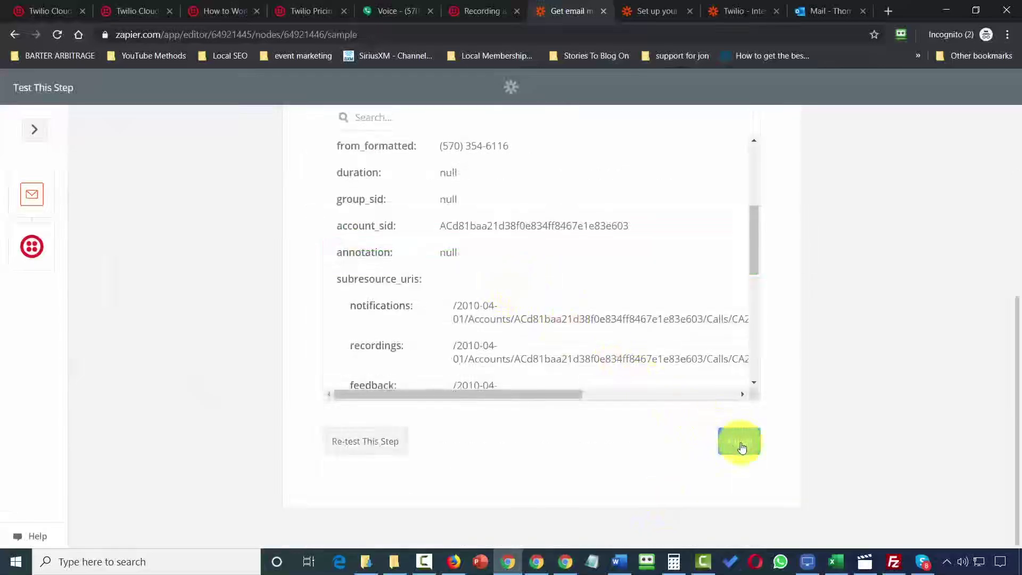
left_click(740, 441)
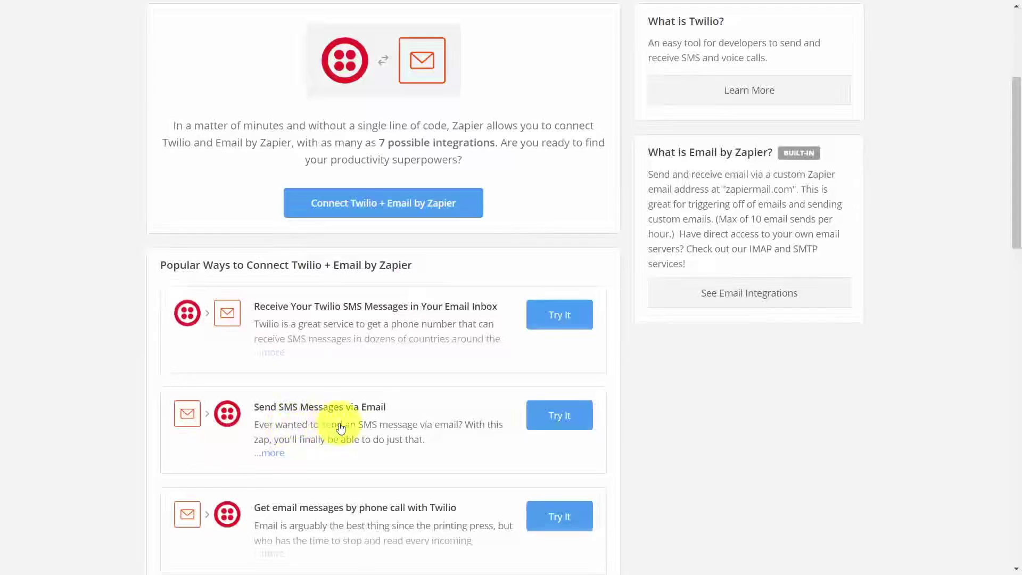
Start the Send SMS via Email zap with a 'videotutorials' inbound mailbox and the default sample email.
left_click(557, 421)
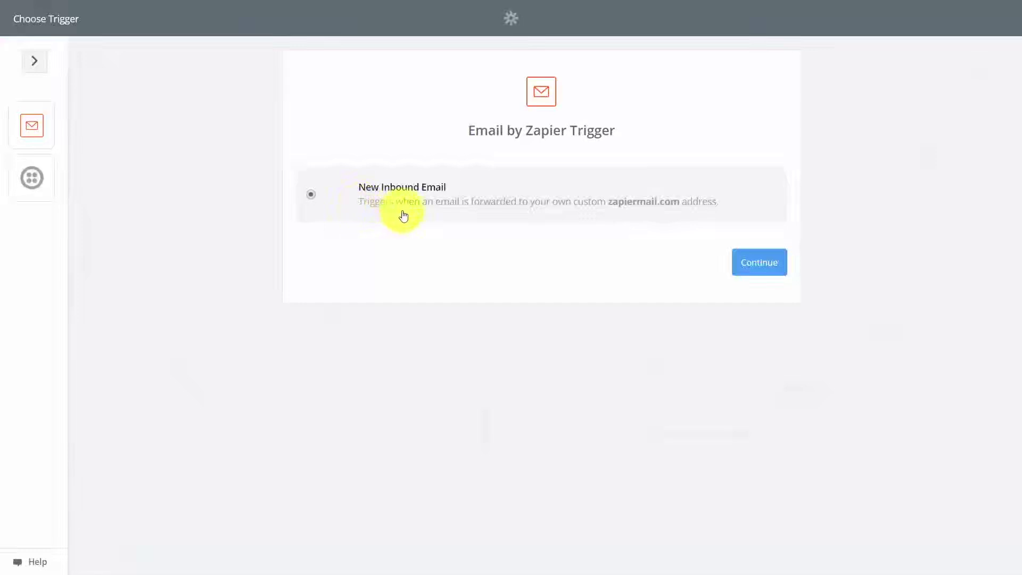
left_click(760, 268)
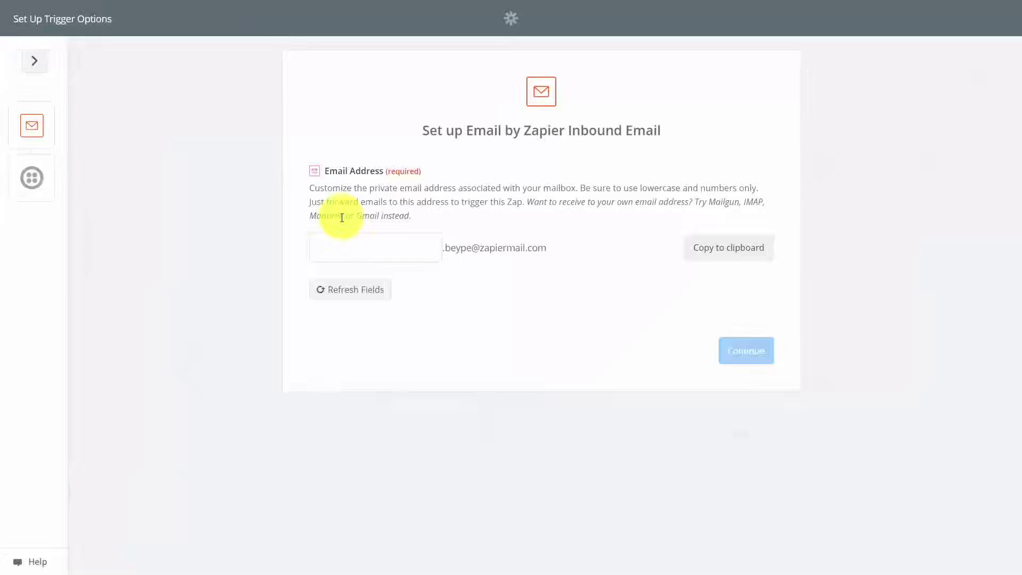
left_click(418, 247)
type("videotutorials")
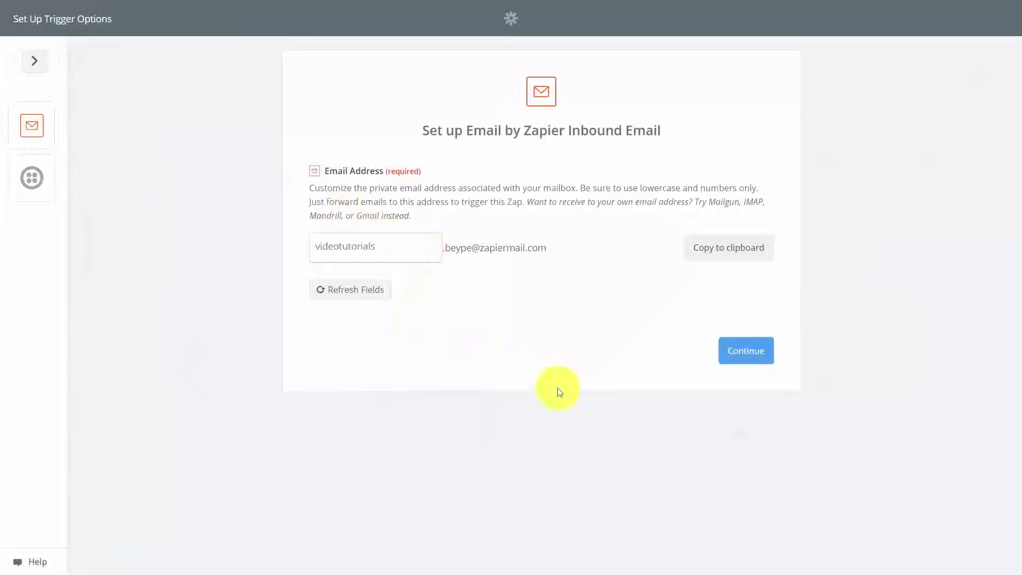
left_click(746, 353)
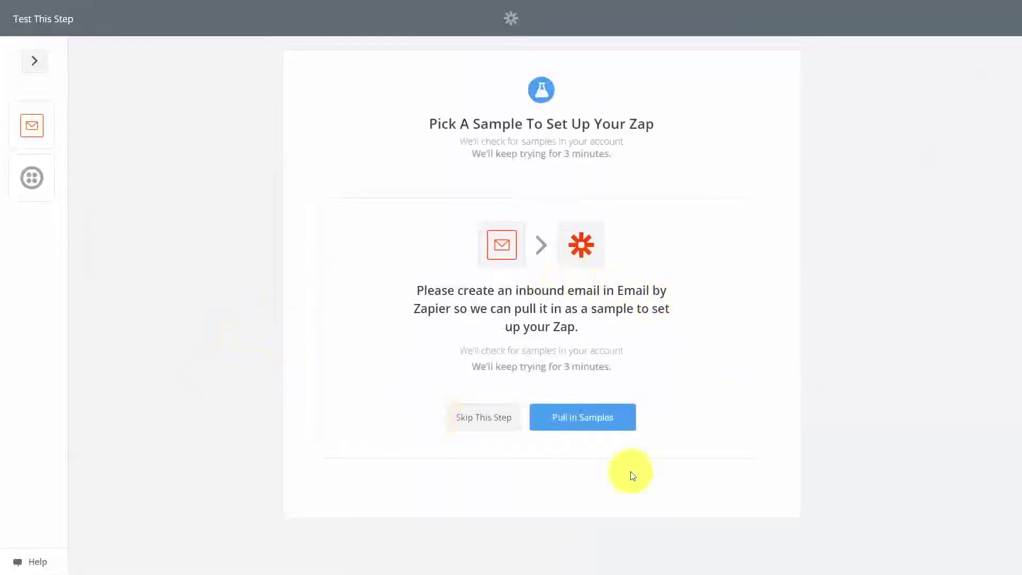
left_click(483, 420)
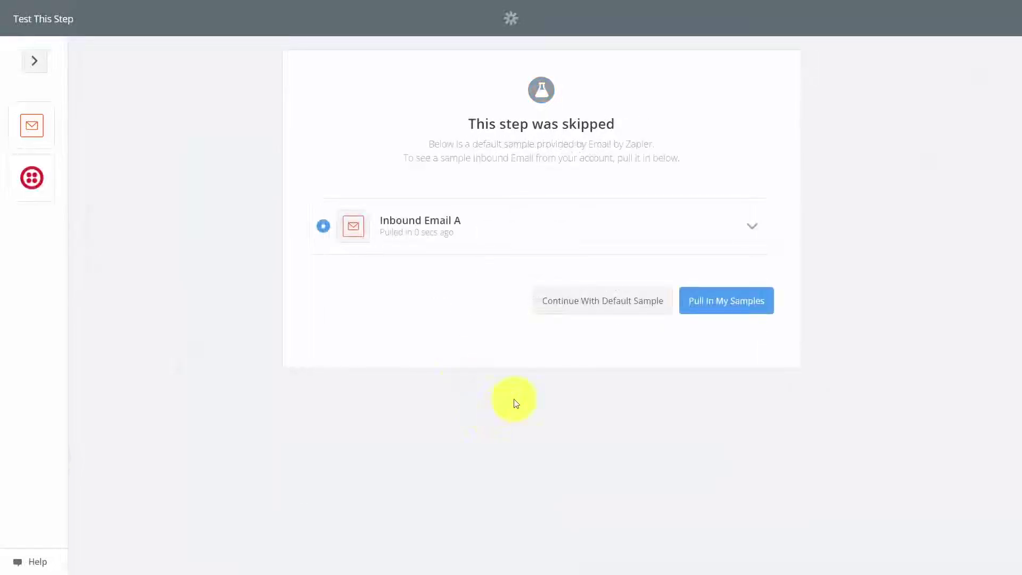
left_click(584, 303)
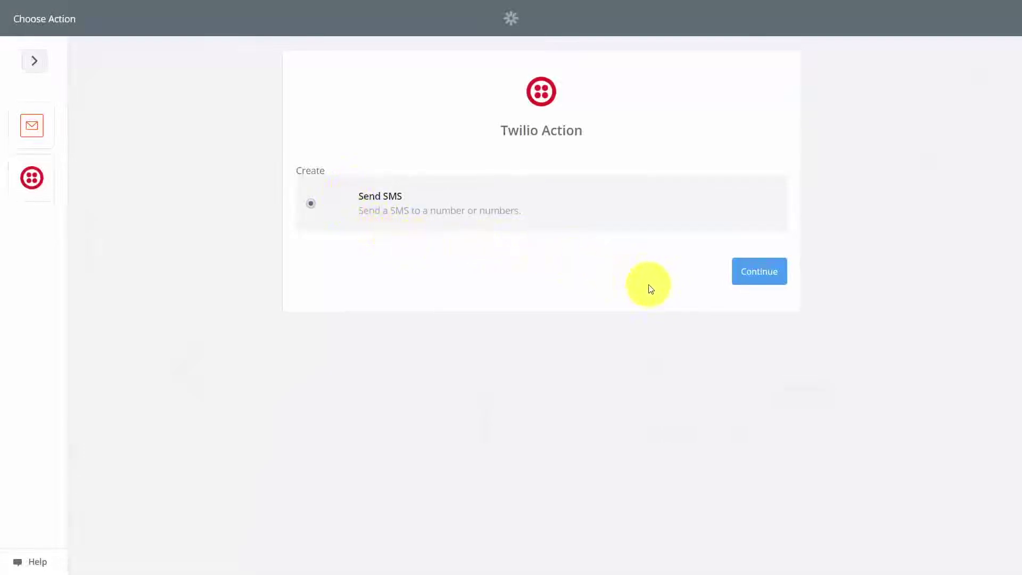
Choose Send SMS as the Twilio action on the second Twilio account.
left_click(759, 281)
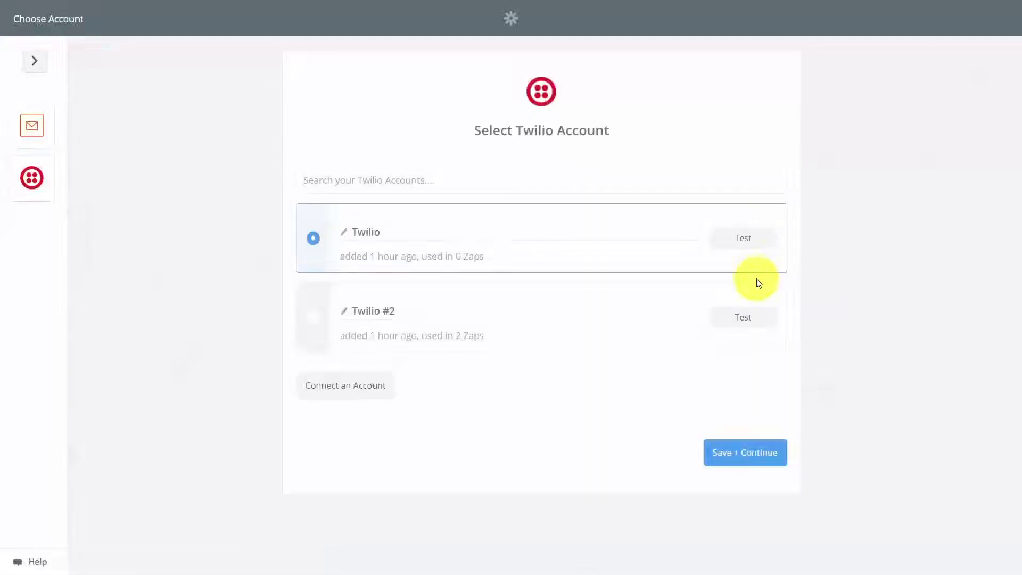
left_click(313, 319)
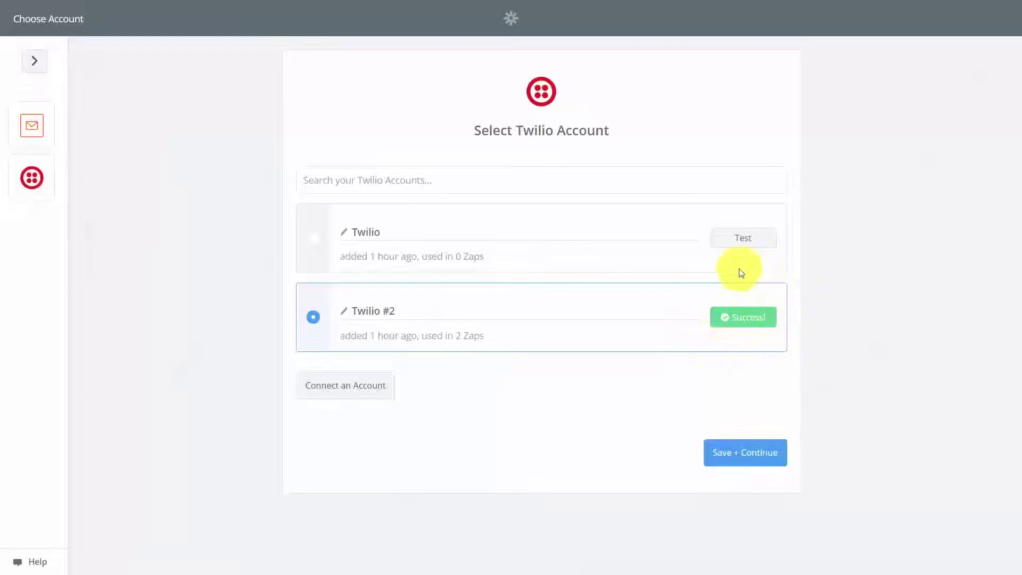
left_click(733, 454)
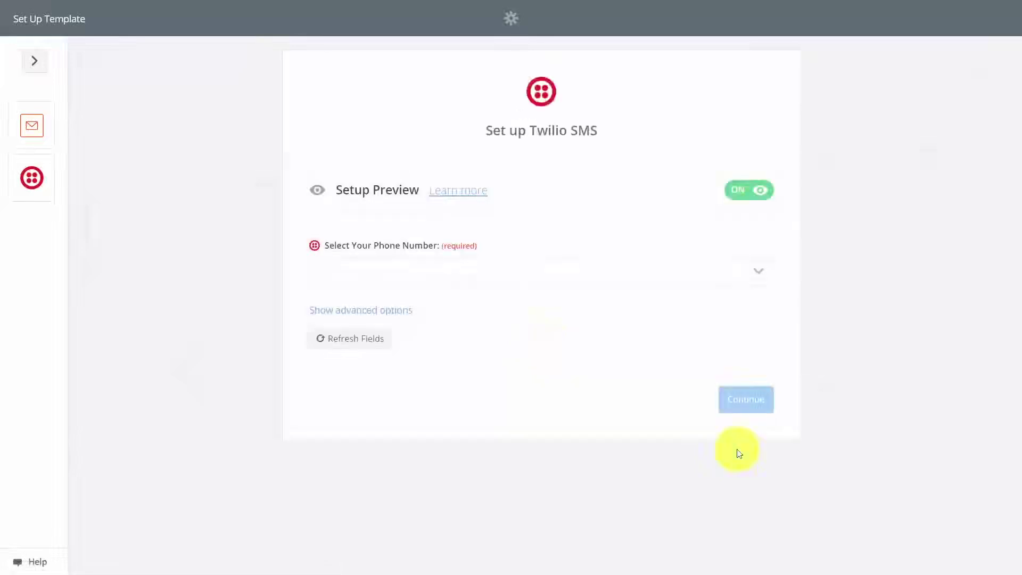
Pick the Twilio number as the SMS sender and send a test SMS.
left_click(757, 275)
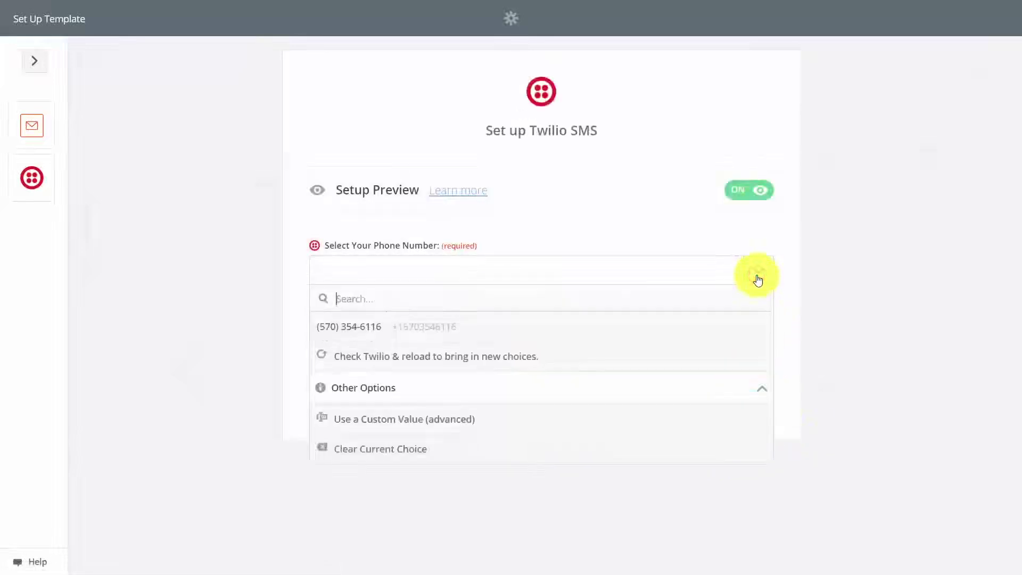
left_click(372, 327)
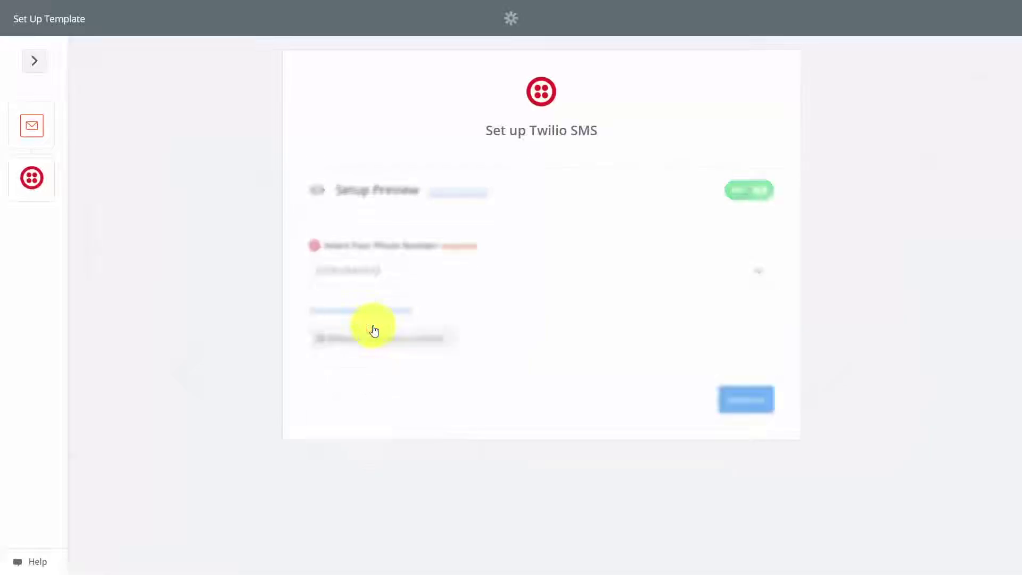
left_click(743, 406)
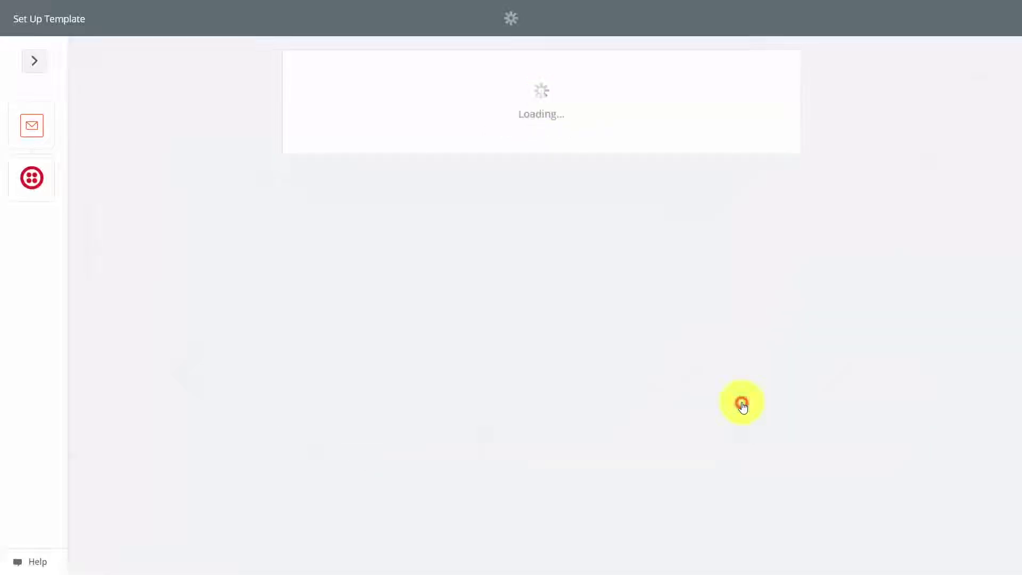
scroll(692, 399, "down", 4)
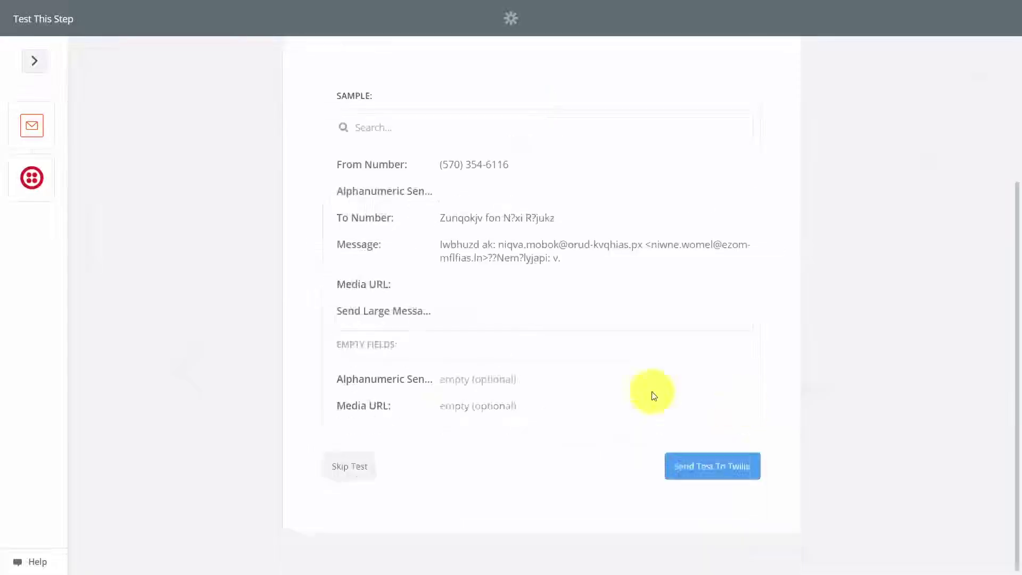
left_click(707, 468)
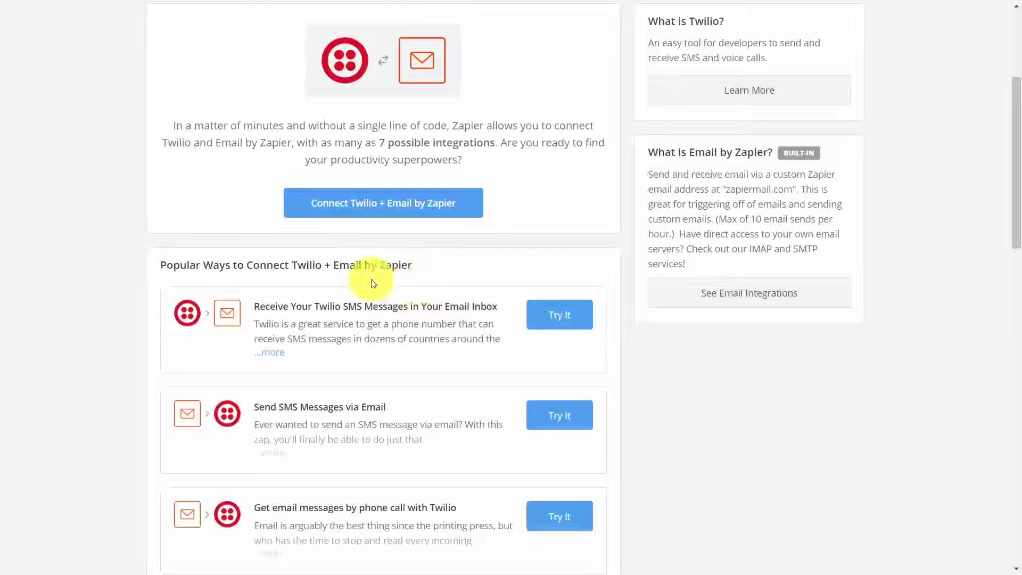
Start the SMS-to-email template with a New SMS trigger on the Twilio number, using sample Sms A.
left_click(552, 319)
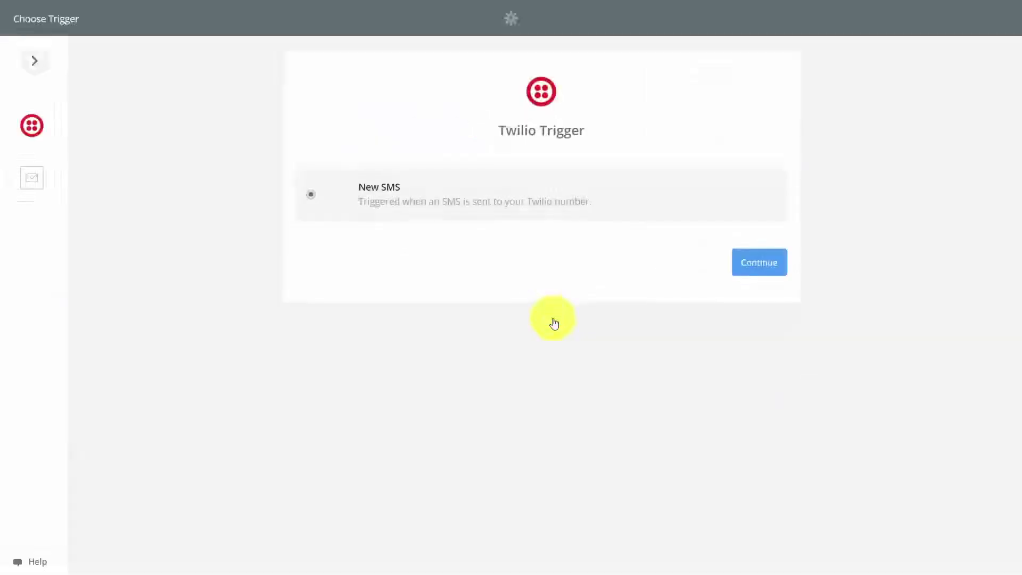
left_click(752, 272)
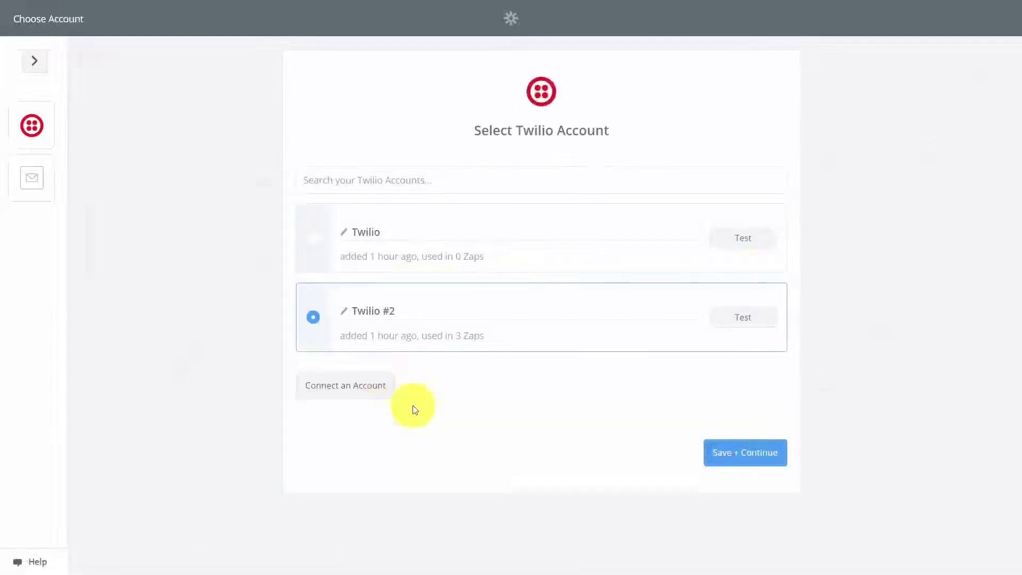
key("Return")
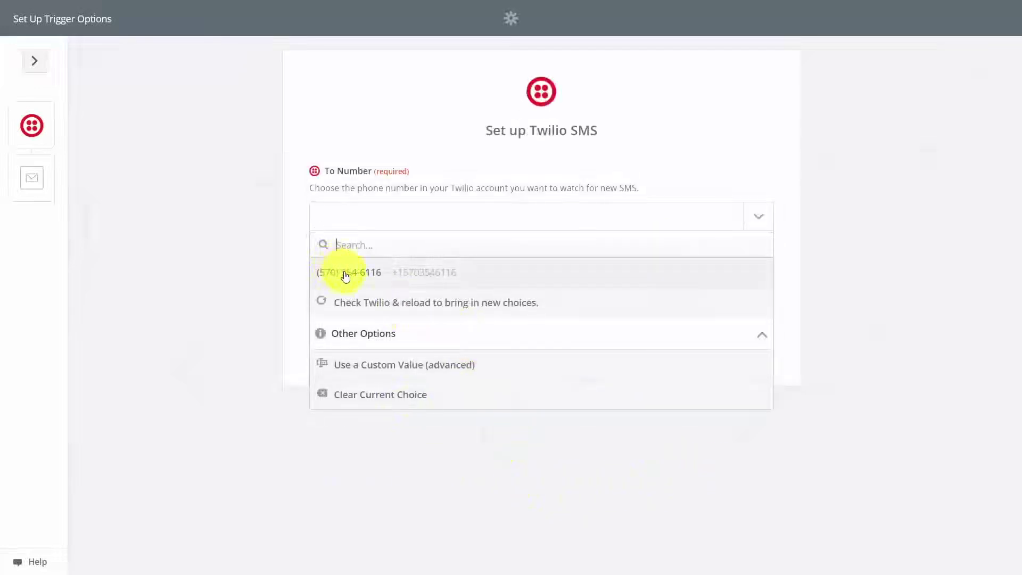
left_click(346, 275)
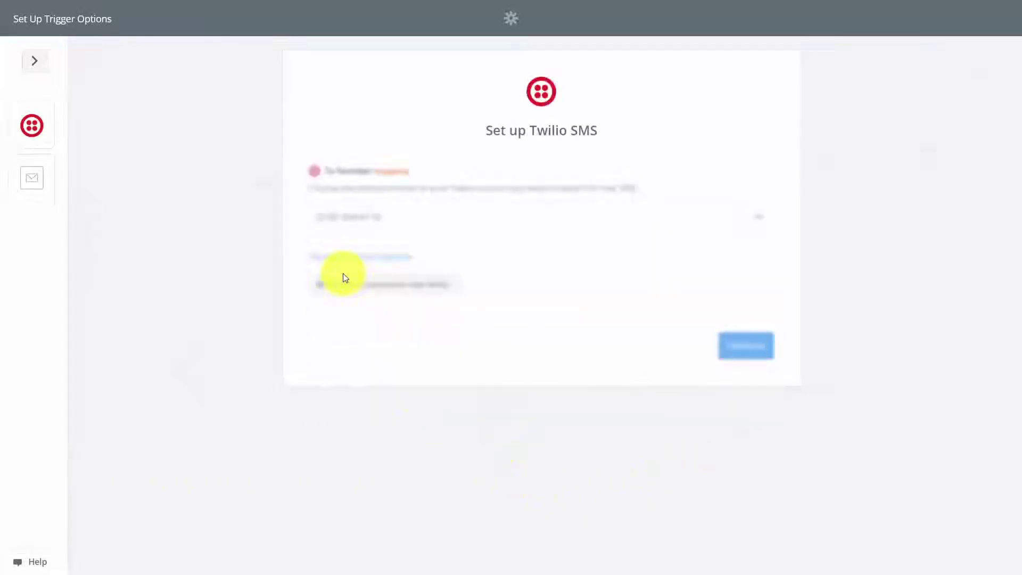
left_click(727, 345)
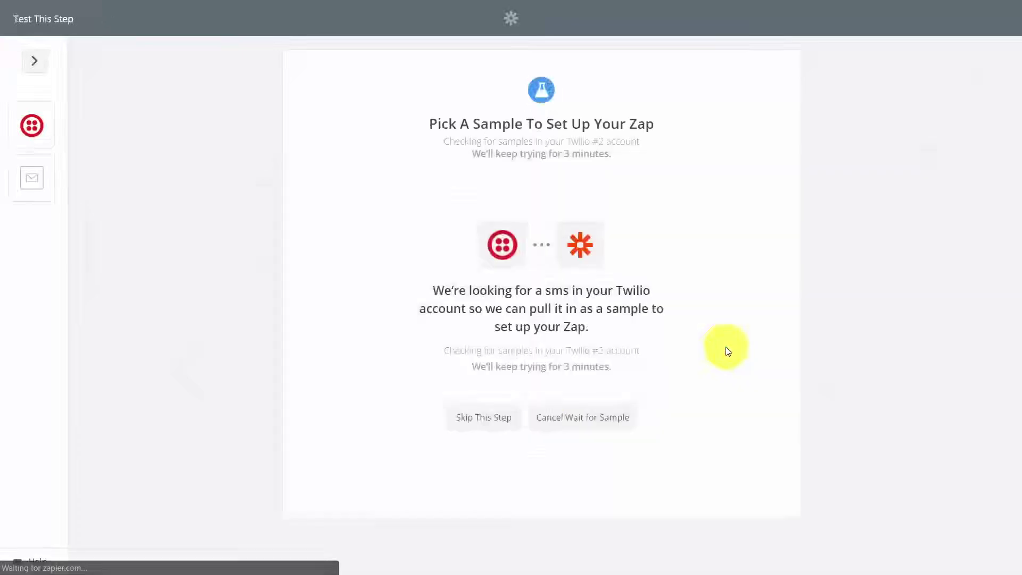
left_click(338, 221)
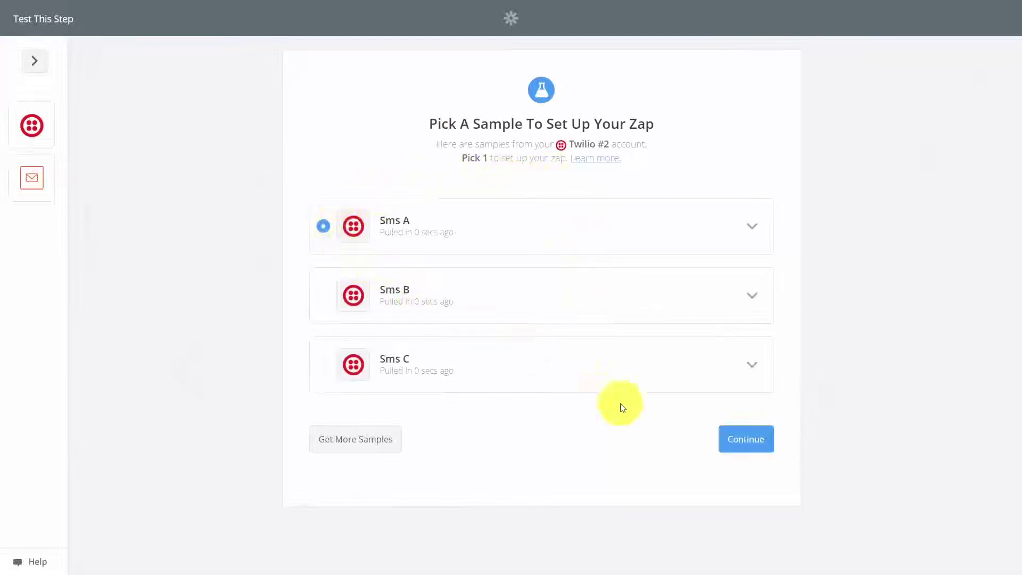
left_click(756, 440)
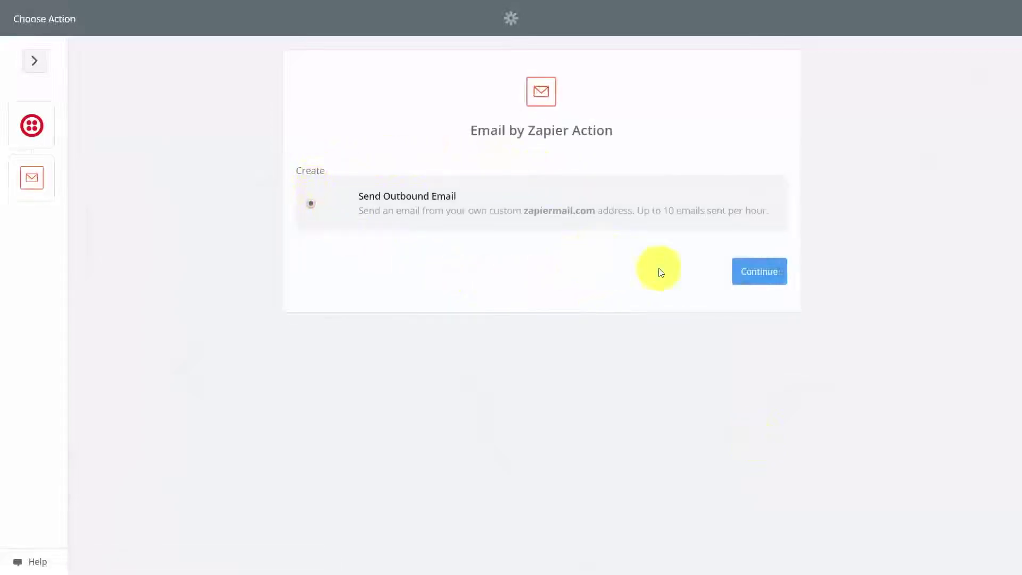
Confirm the Send Outbound Email action, send a test email, and turn the zap on.
left_click(750, 282)
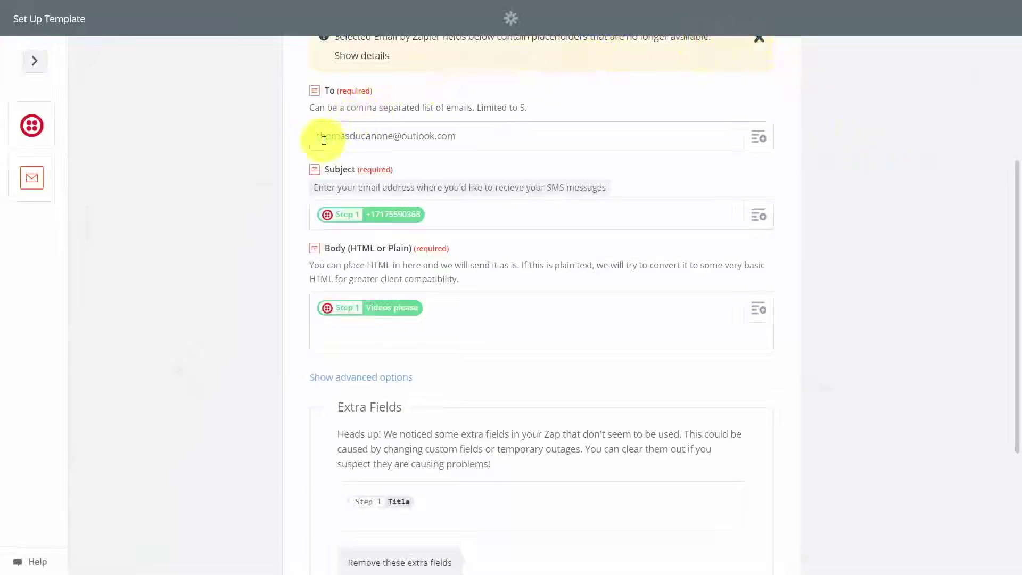
scroll(388, 354, "down", 4)
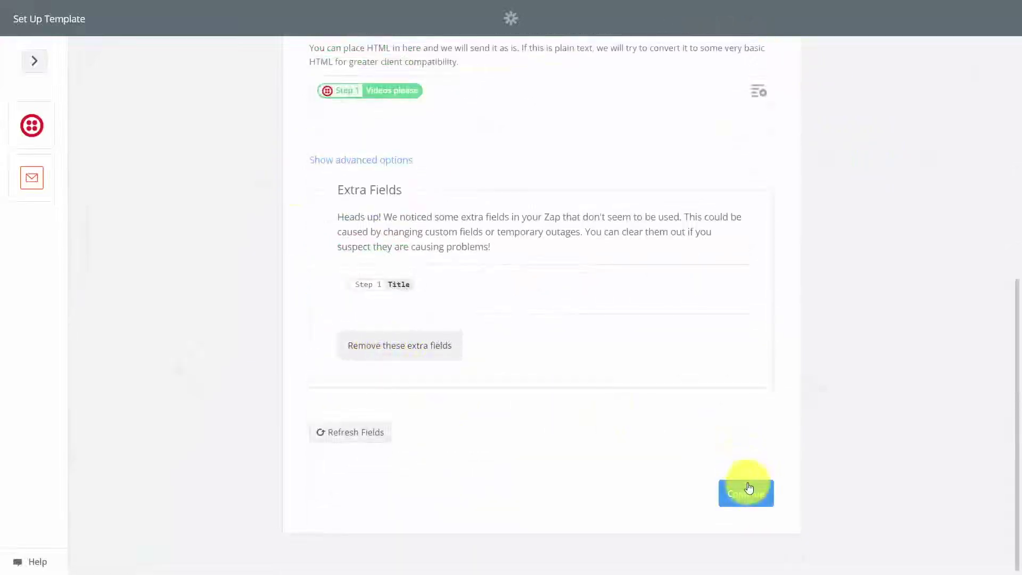
left_click(748, 488)
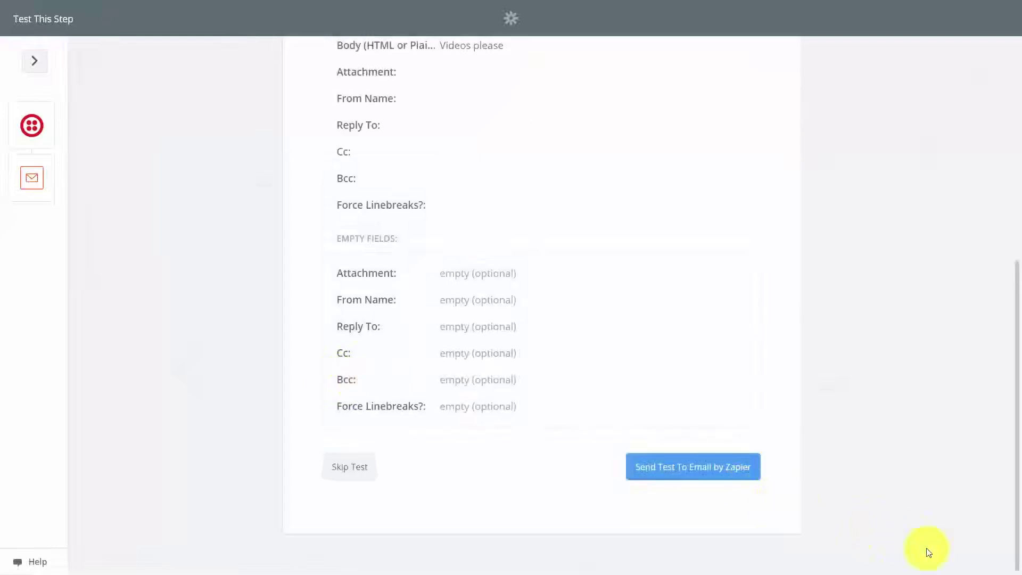
left_click(677, 481)
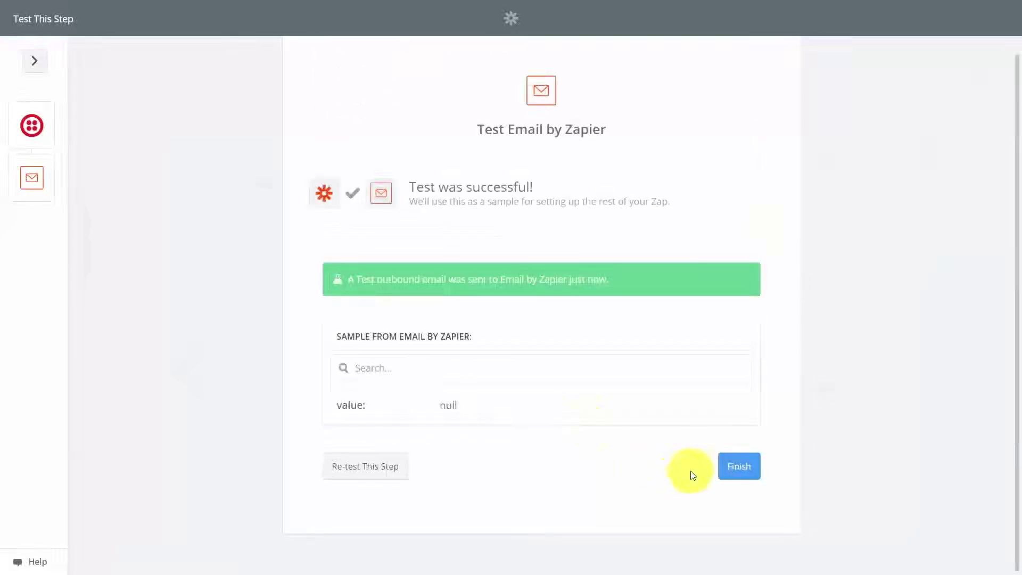
left_click(738, 469)
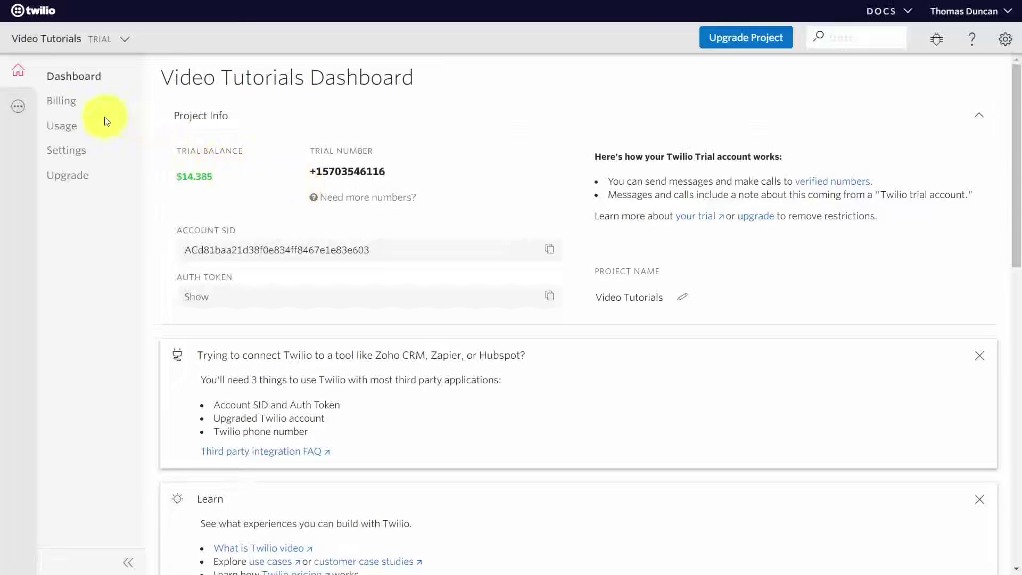
left_click(17, 110)
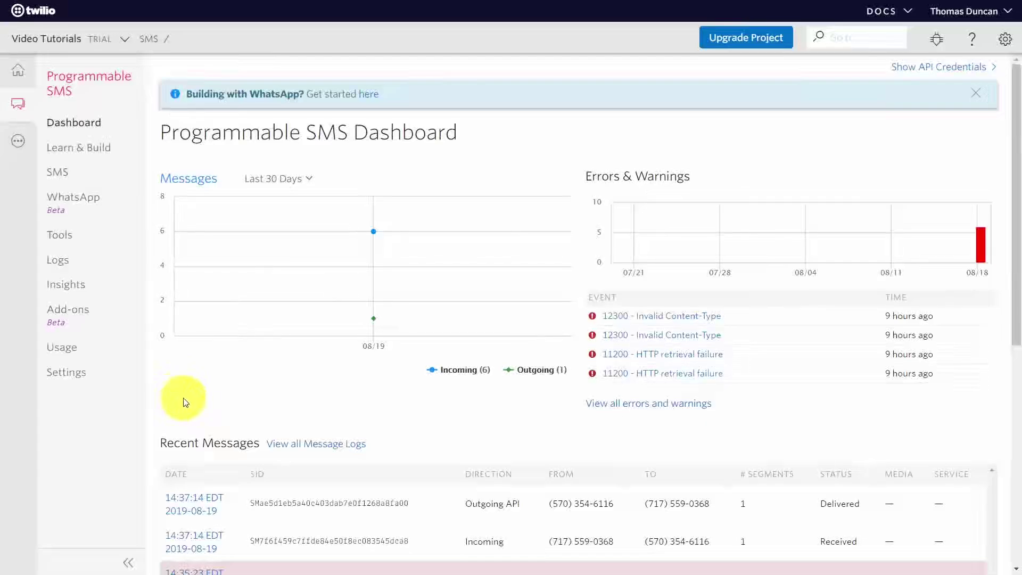
left_click(72, 317)
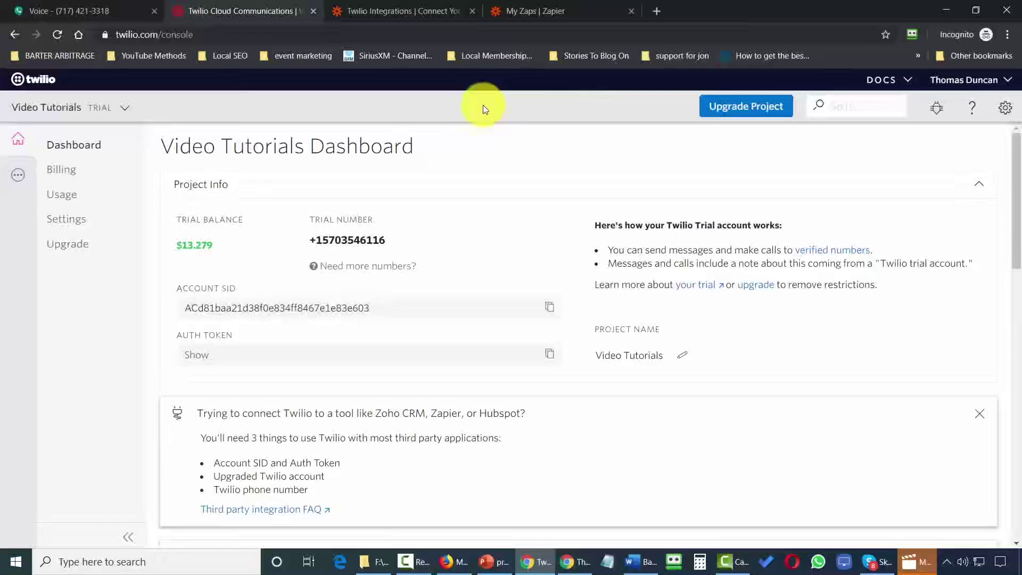
Go to Studio through All Products & Services and start creating a new flow.
left_click(17, 175)
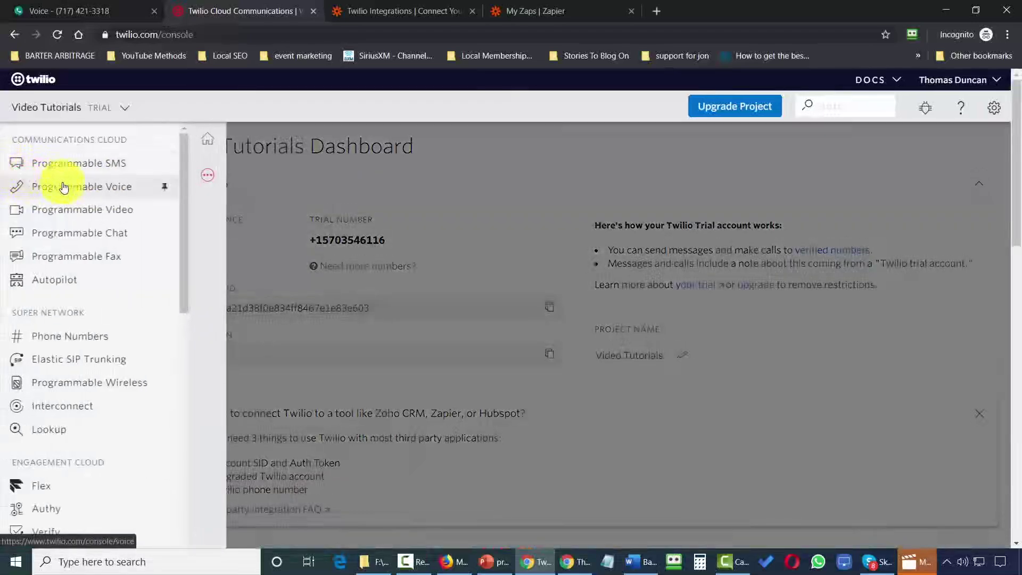
scroll(64, 187, "down", 4)
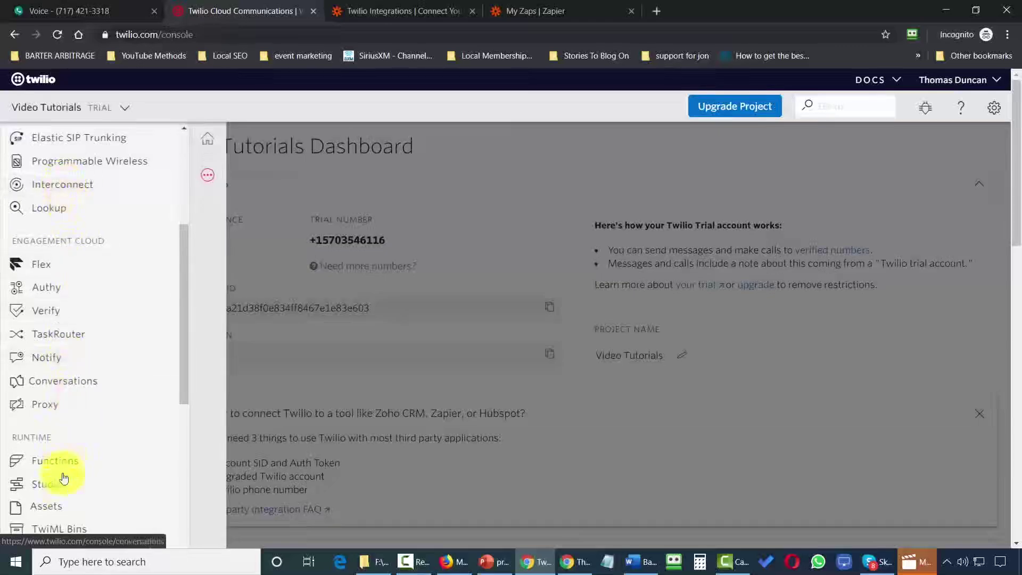
left_click(61, 493)
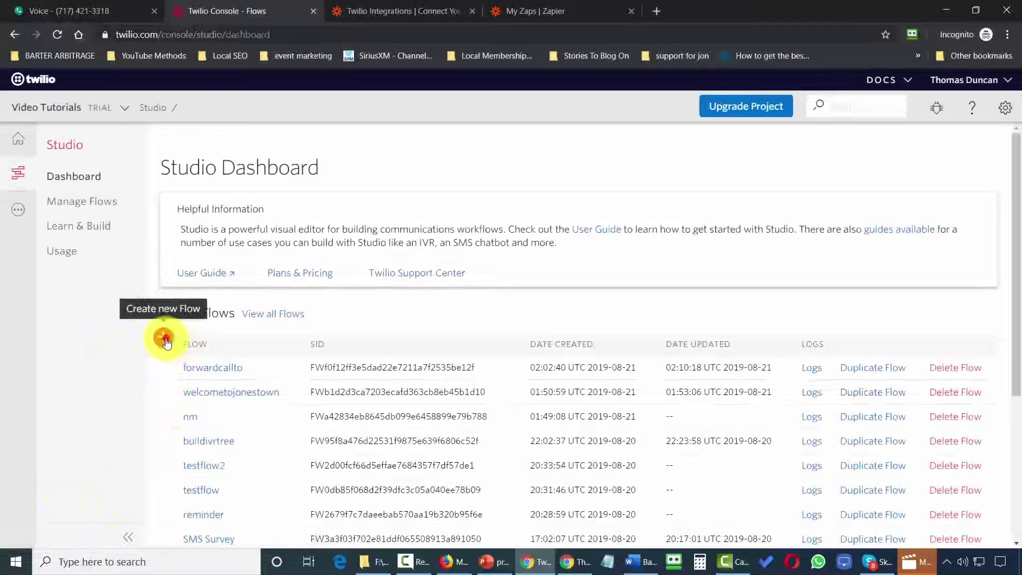
left_click(164, 337)
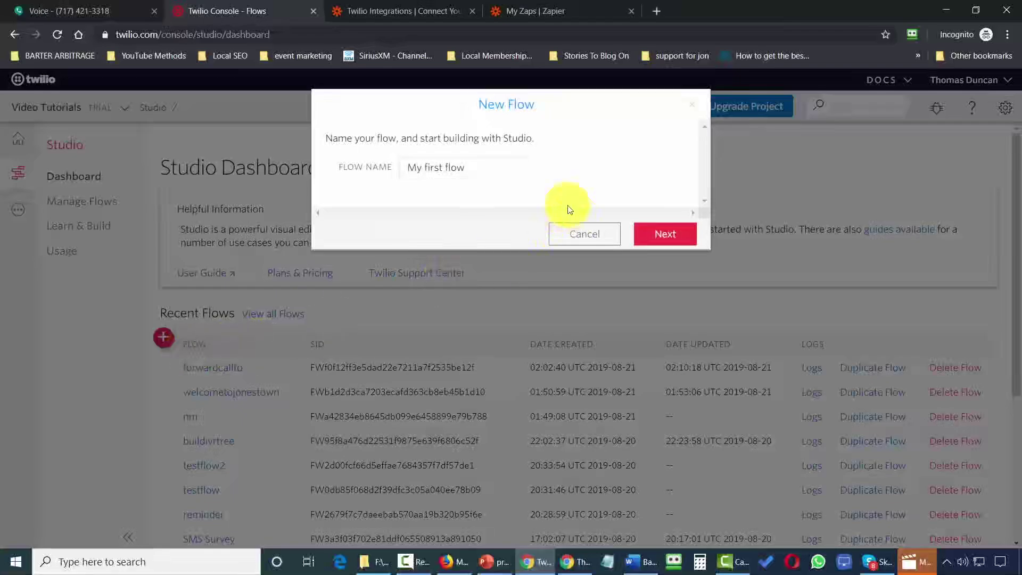
Advance the New Flow dialog to the template list.
key("Return")
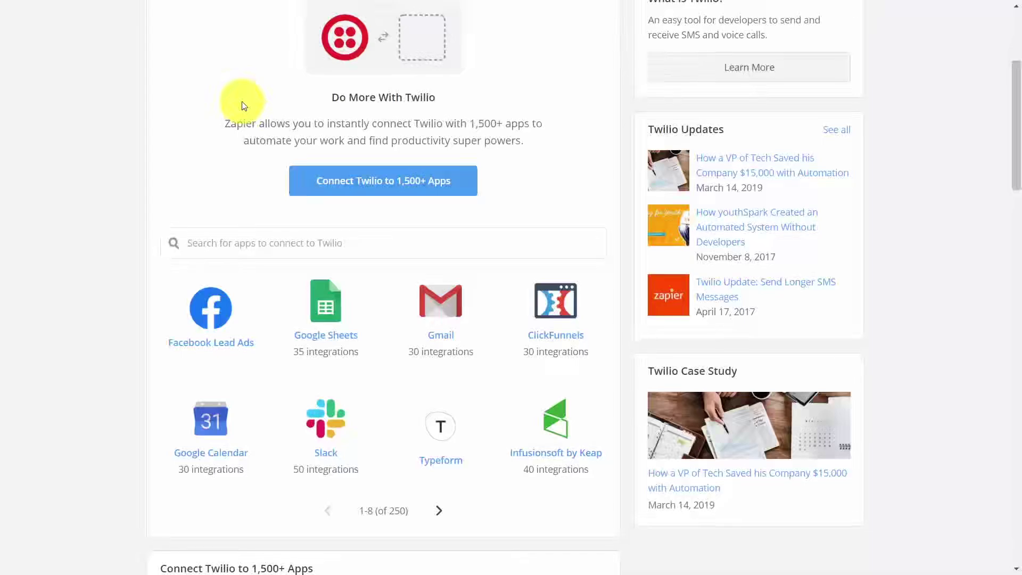
Switch over to the Google Voice messages window.
key("alt+Tab")
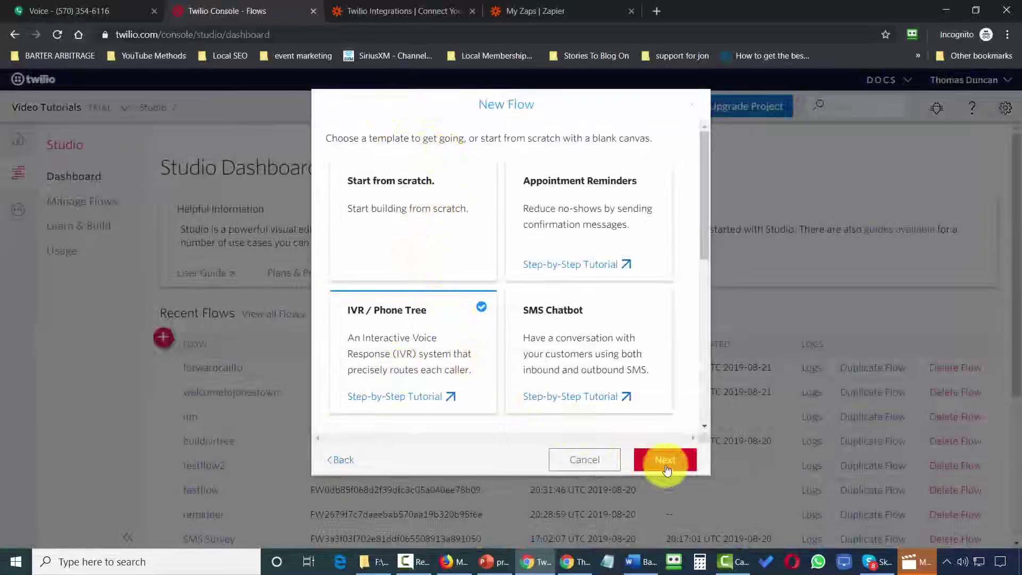
Create the new flow from the IVR / Phone Tree template.
left_click(665, 464)
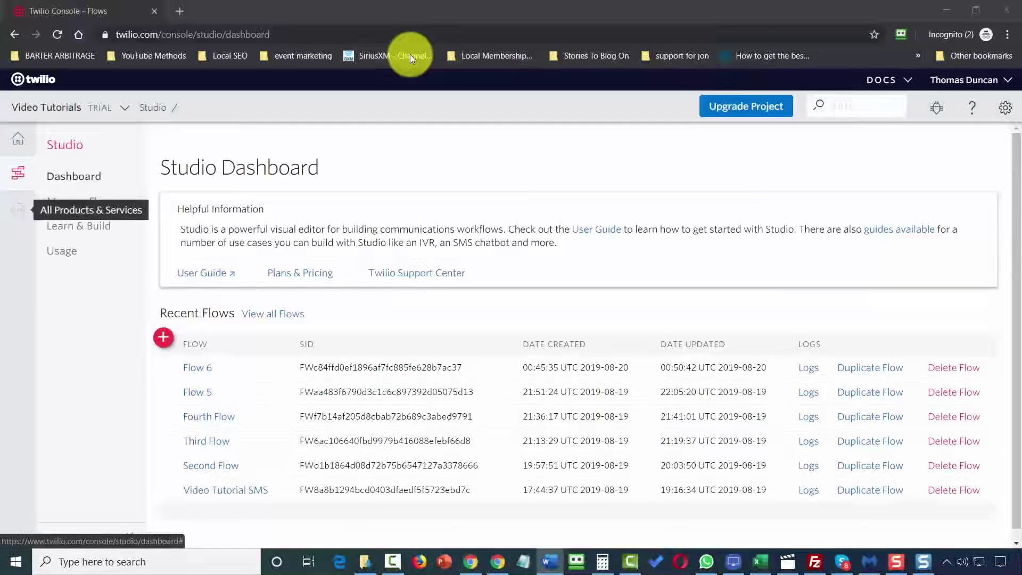
left_click(19, 210)
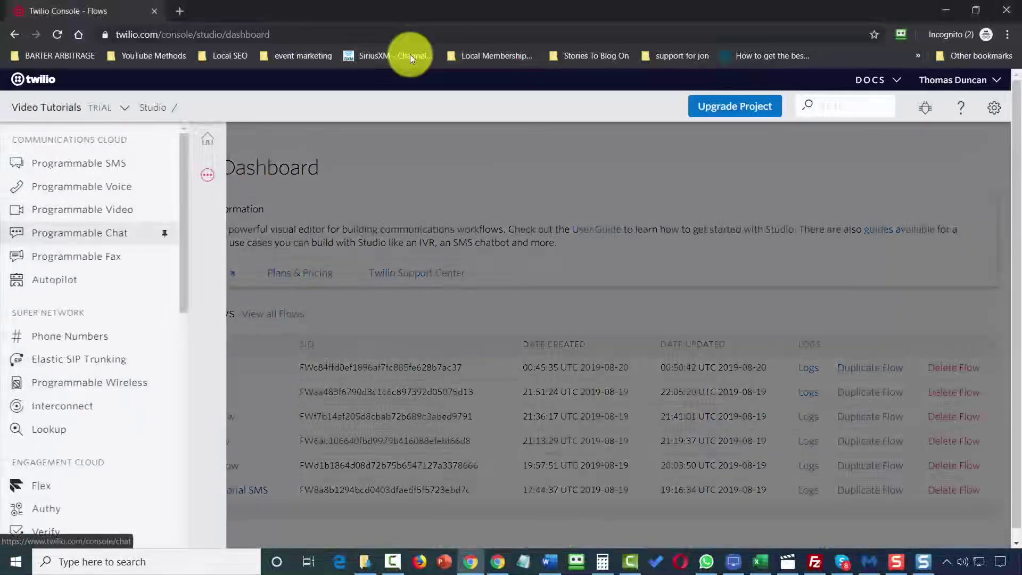
scroll(101, 233, "down", 4)
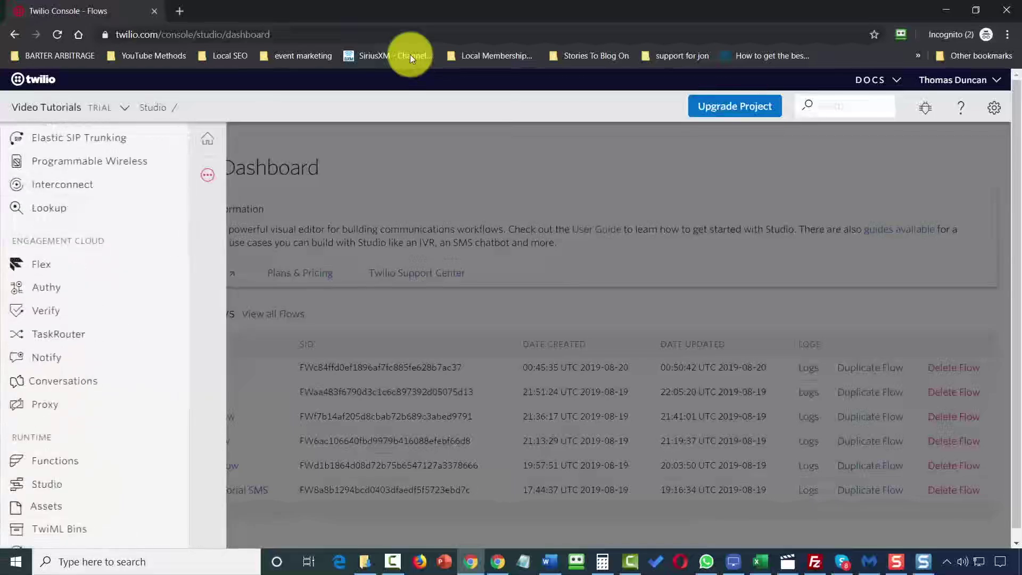
scroll(90, 238, "down", 4)
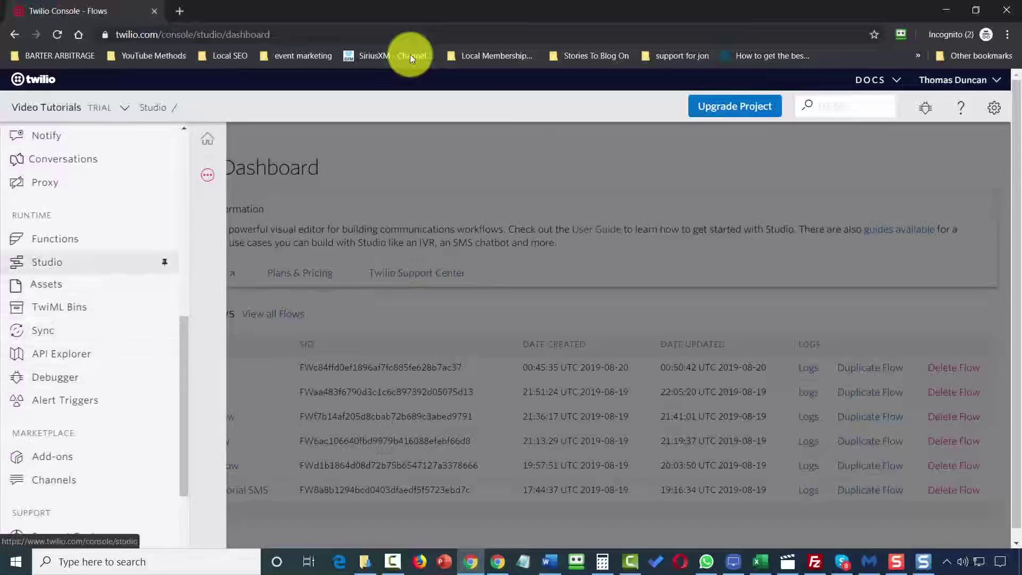
left_click(47, 262)
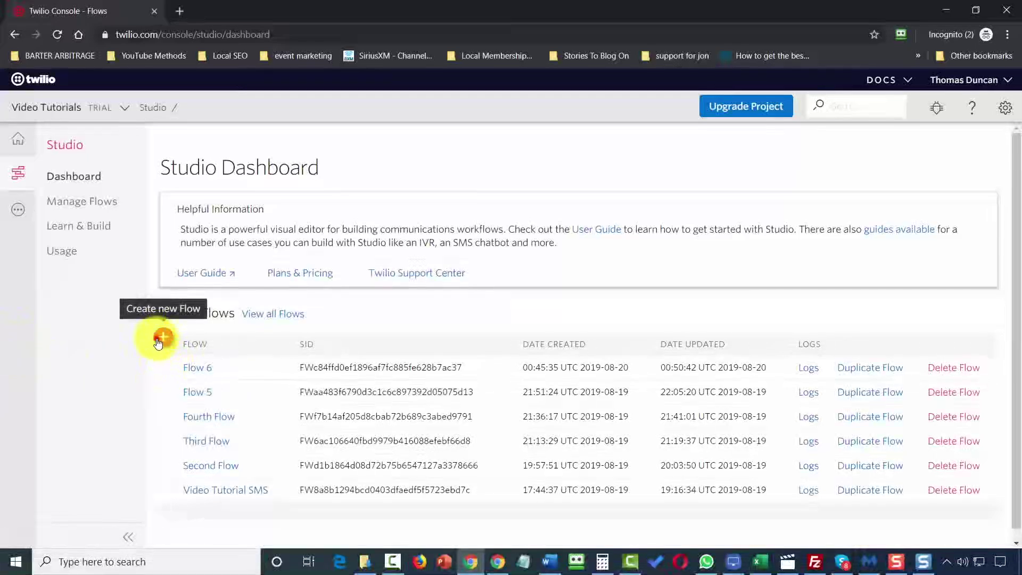
Create a new flow named IVR-Tree-7 using the IVR / Phone Tree template.
left_click(159, 340)
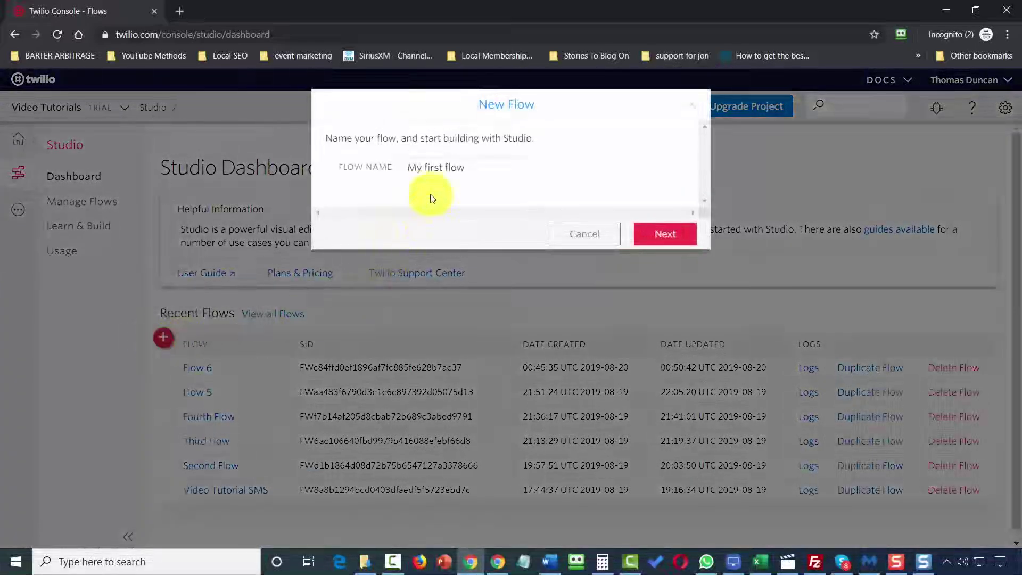
left_click(427, 176)
type("IVR-Tree-7")
left_click(666, 235)
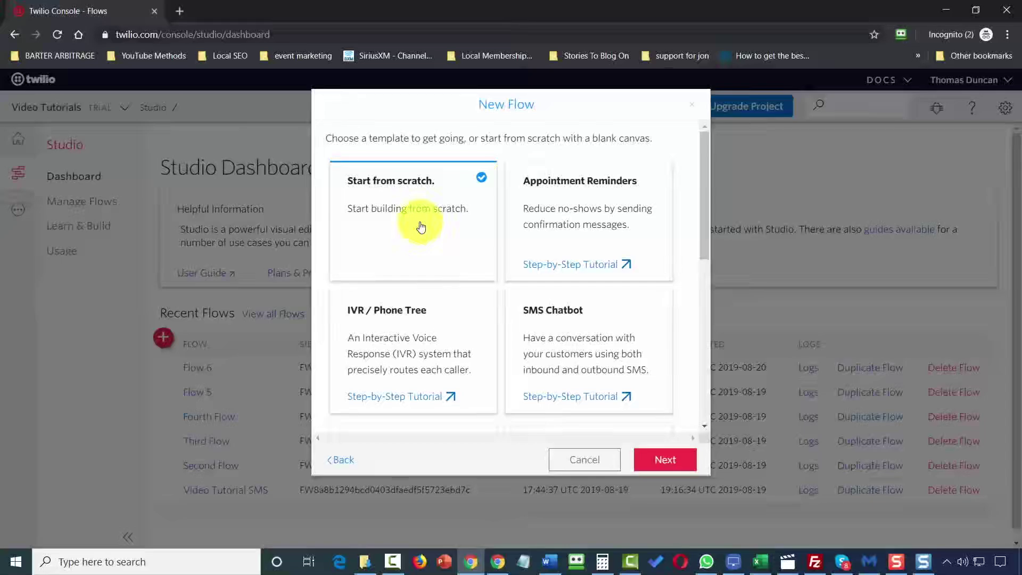
left_click(424, 348)
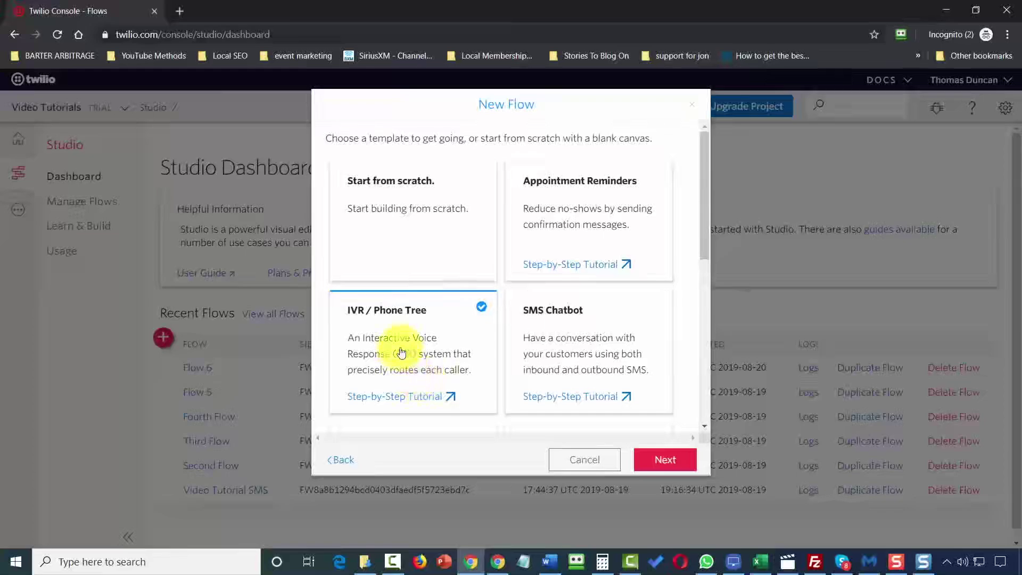
left_click(665, 461)
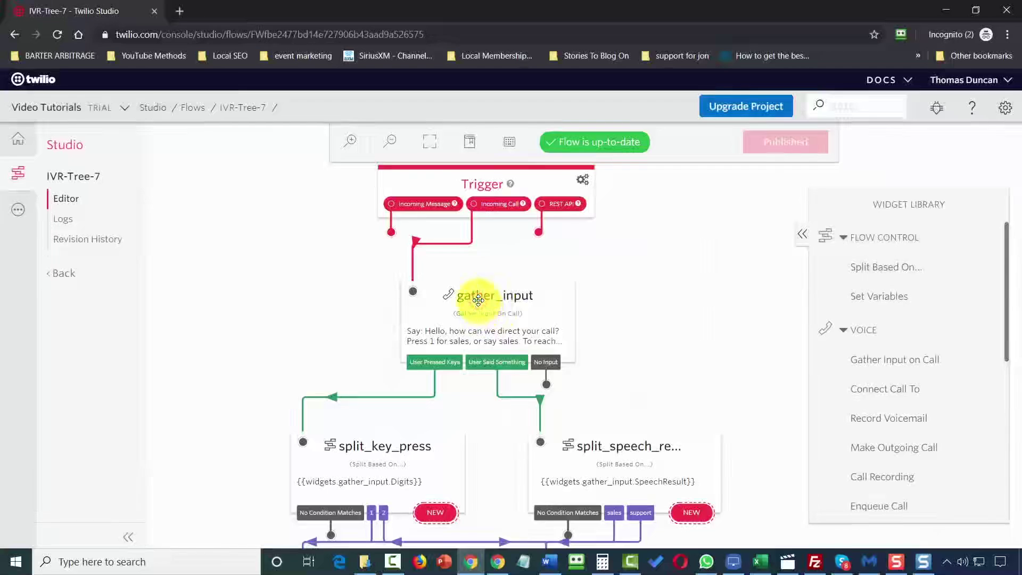
In the gather_input widget, keep Say a Message as the greeting type for the spoken prompt.
left_click(478, 300)
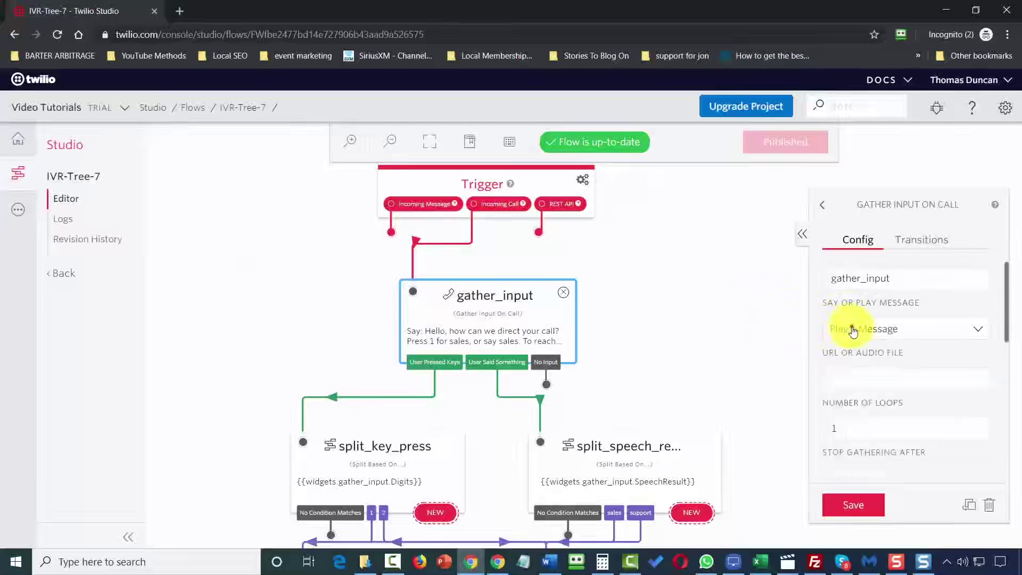
left_click(852, 330)
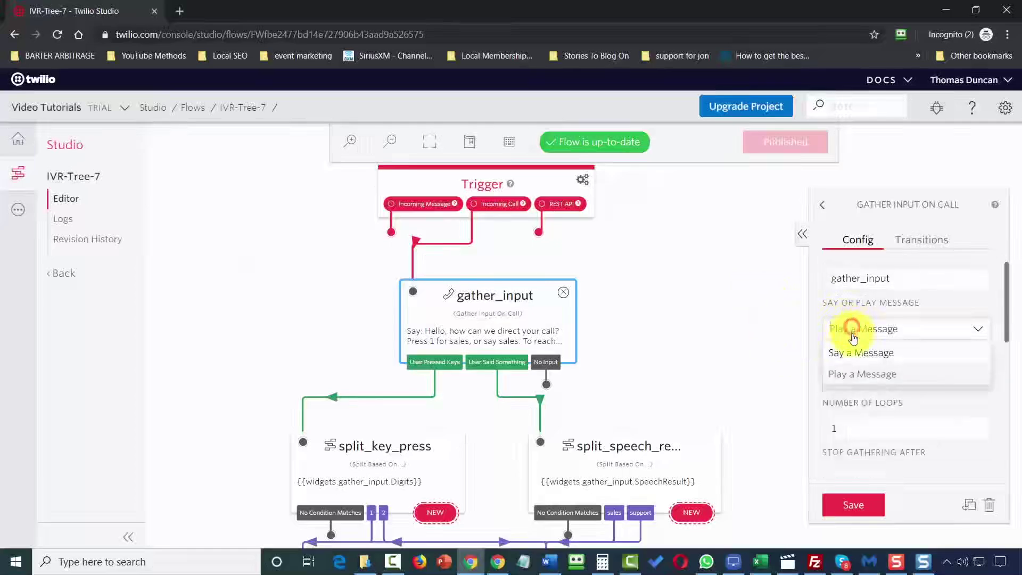
left_click(851, 352)
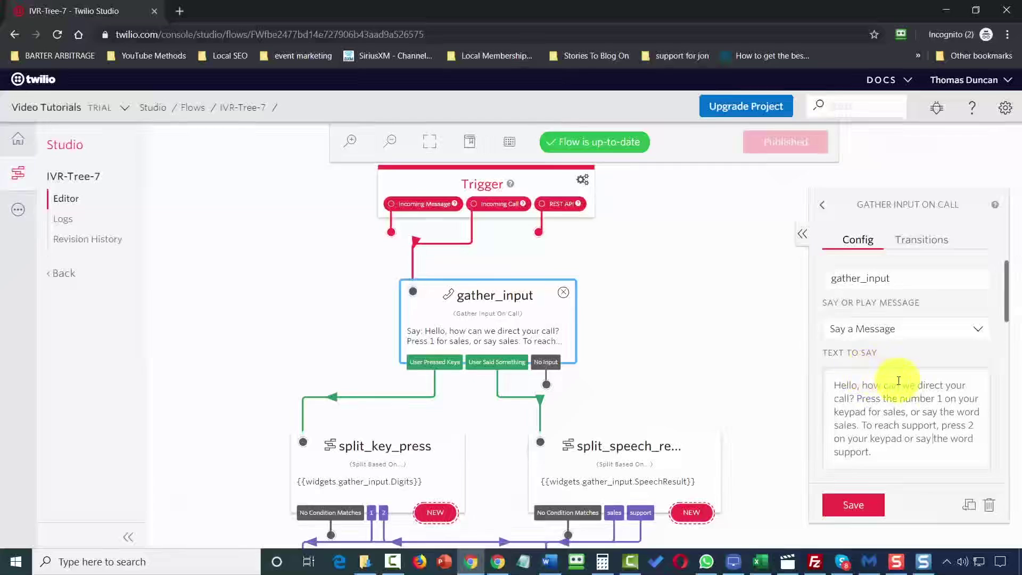
Set gather_input's Message Voice to Man and review the gathering options.
scroll(938, 335, "down", 5)
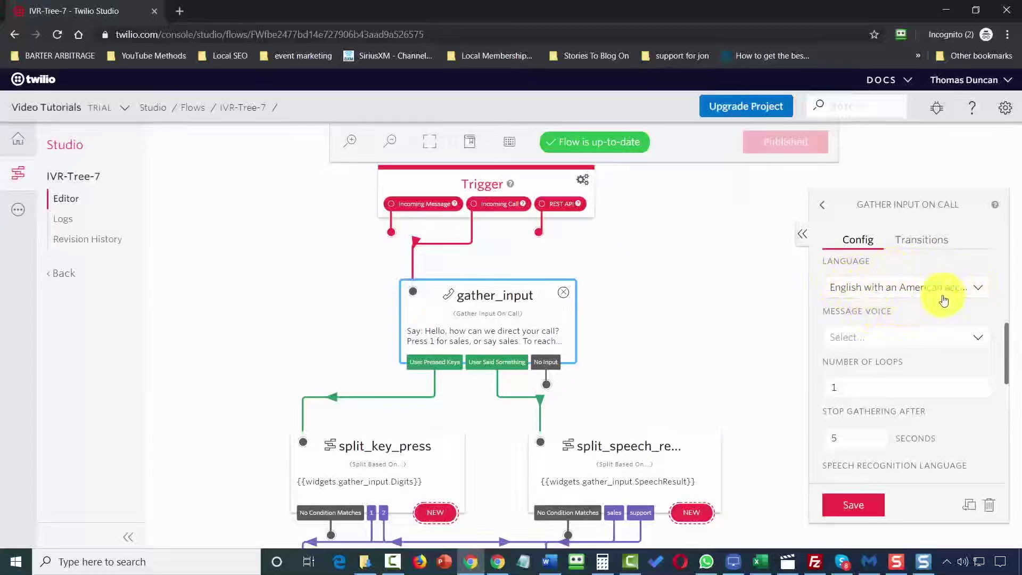
left_click(947, 347)
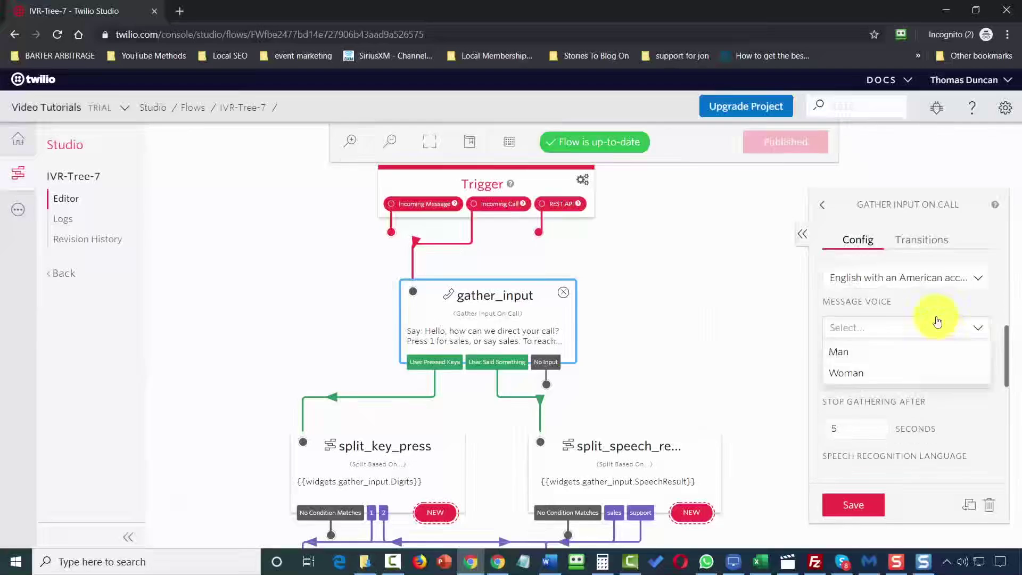
left_click(851, 356)
scroll(940, 372, "down", 5)
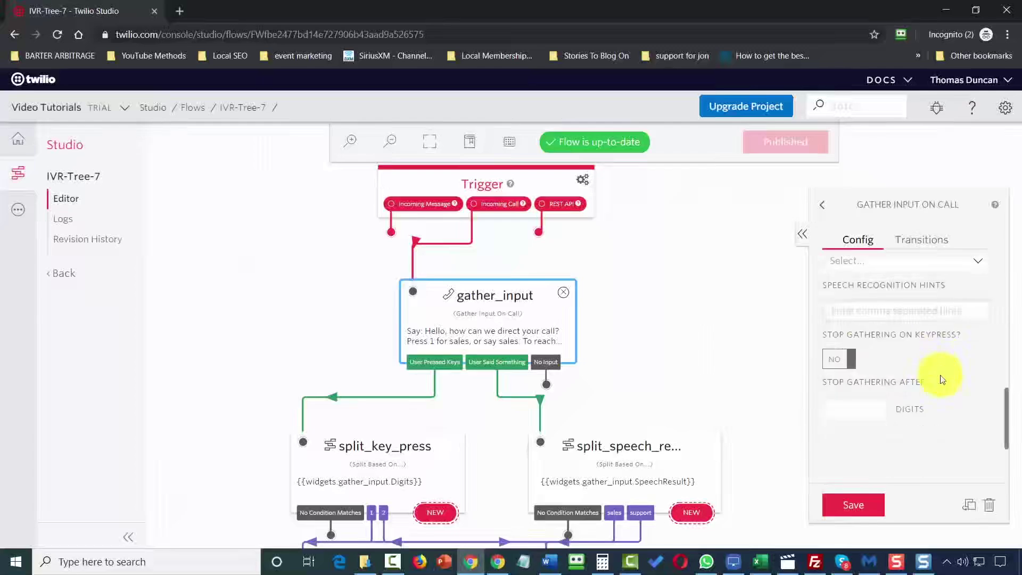
scroll(940, 386, "up", 5)
scroll(943, 389, "down", 5)
scroll(943, 392, "down", 2)
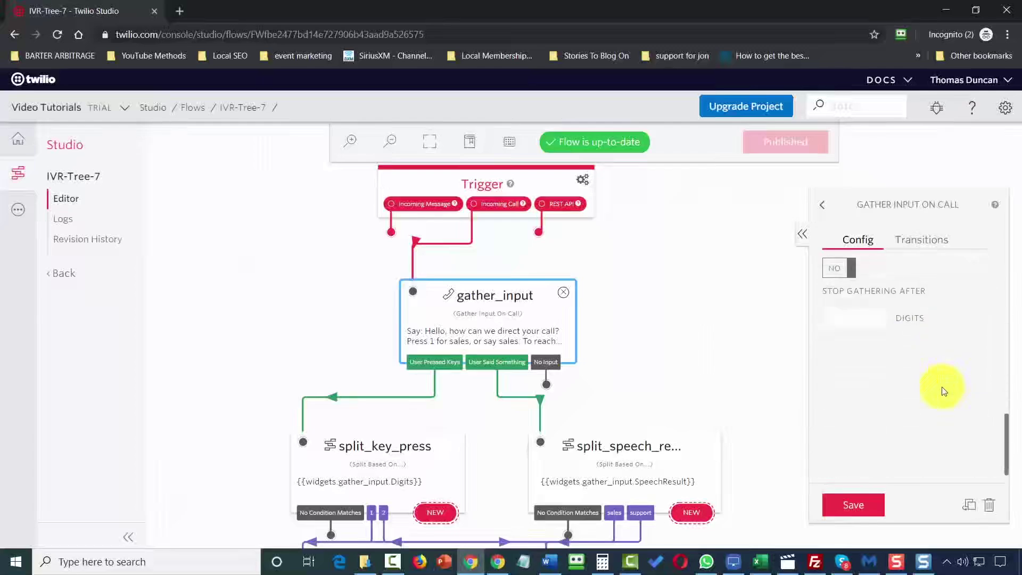
scroll(943, 392, "up", 3)
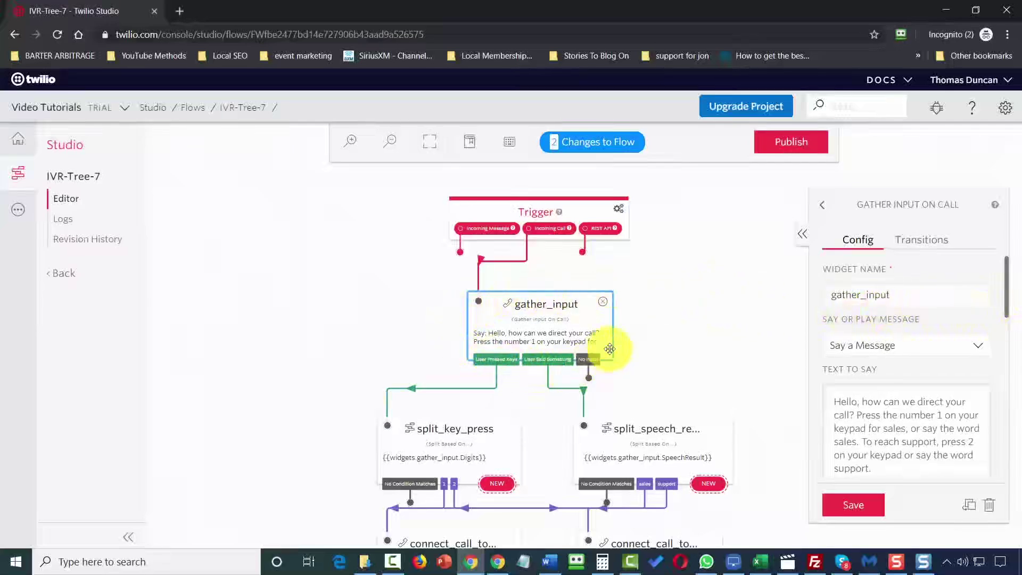
Check gather_input's transitions: key presses go to split_key_press, speech to split_speech_result.
left_click(925, 246)
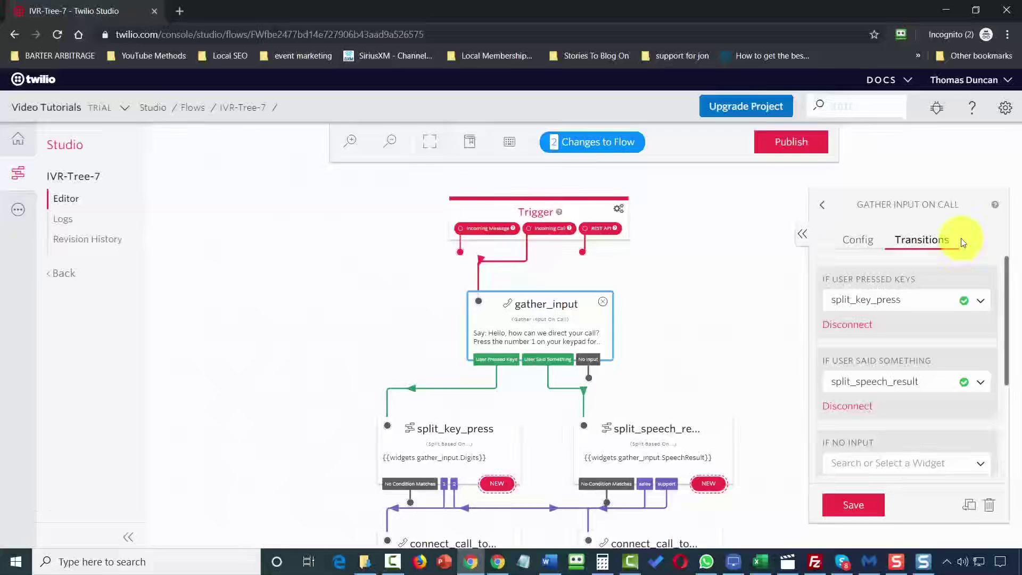
left_click(525, 360)
left_click(497, 365)
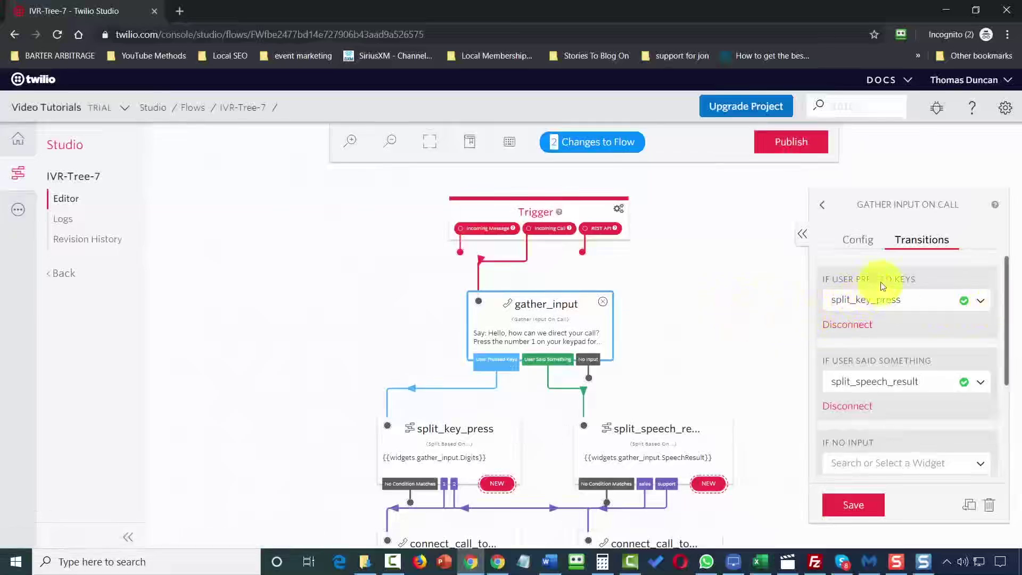
left_click(917, 282)
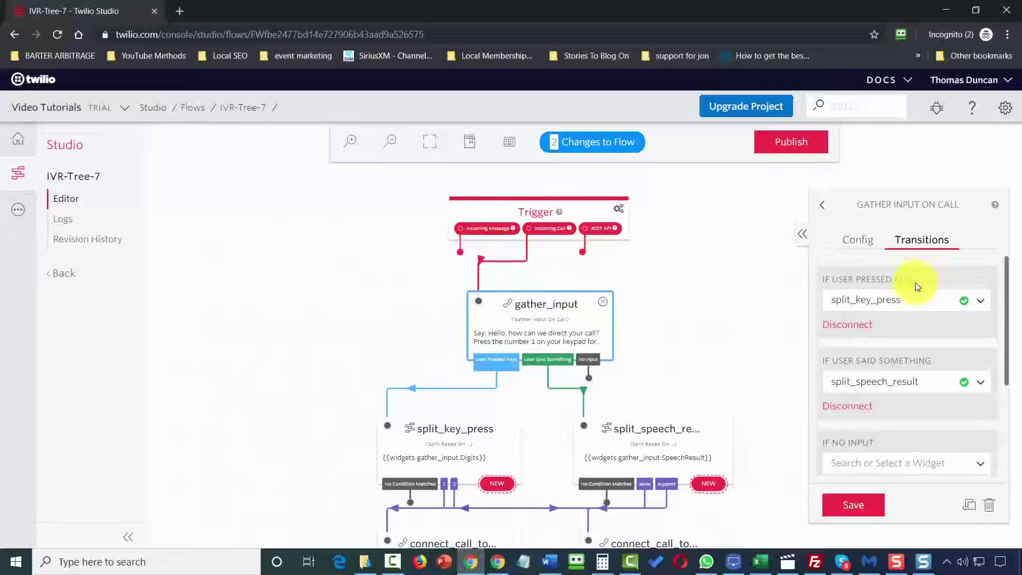
left_click(547, 362)
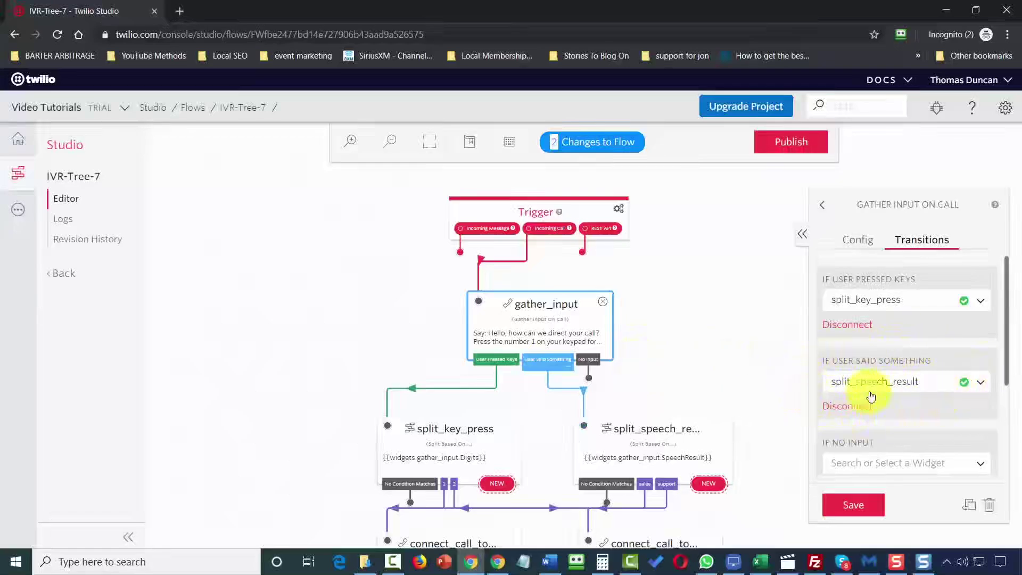
scroll(871, 397, "down", 1)
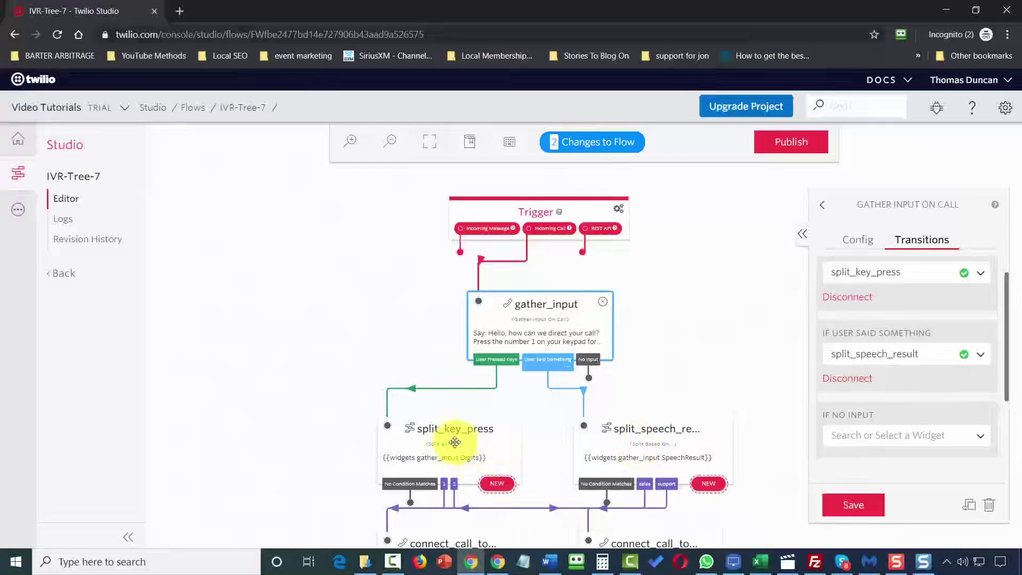
Inspect split_key_press, confirming widgets.gather_input.Digits as its Variable to Test, leaving it unchanged.
left_click(455, 442)
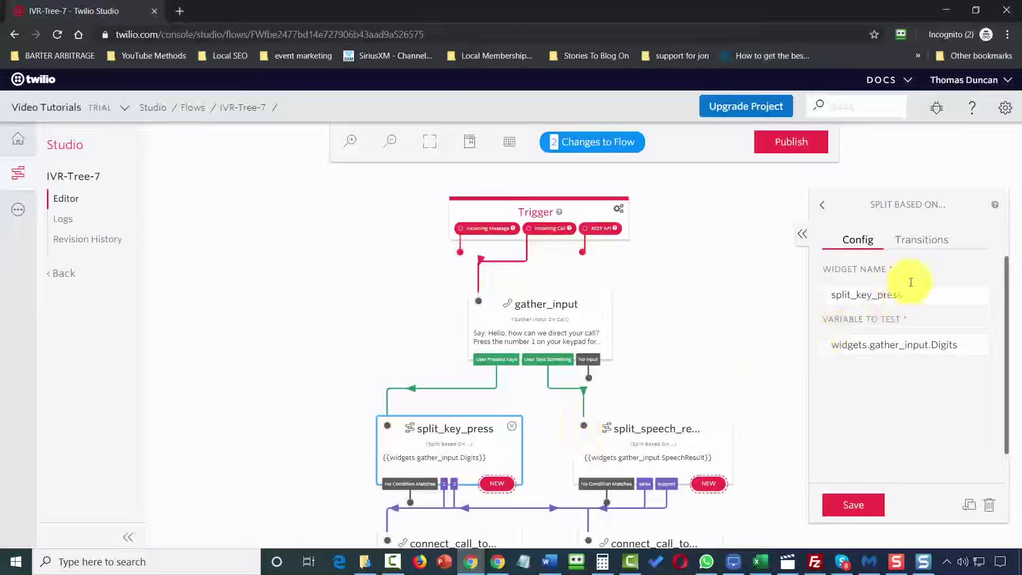
left_click(927, 249)
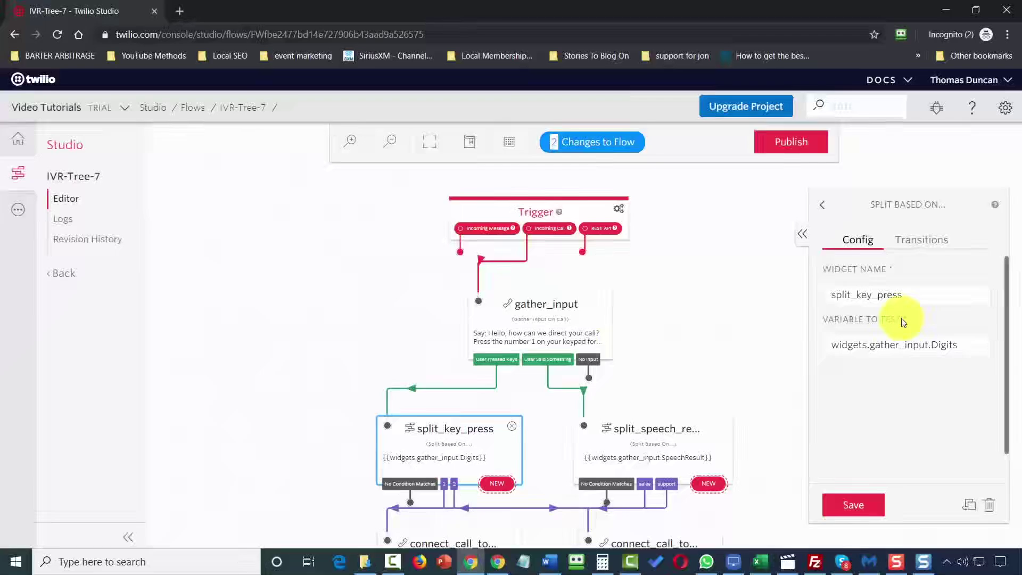
left_click(960, 345)
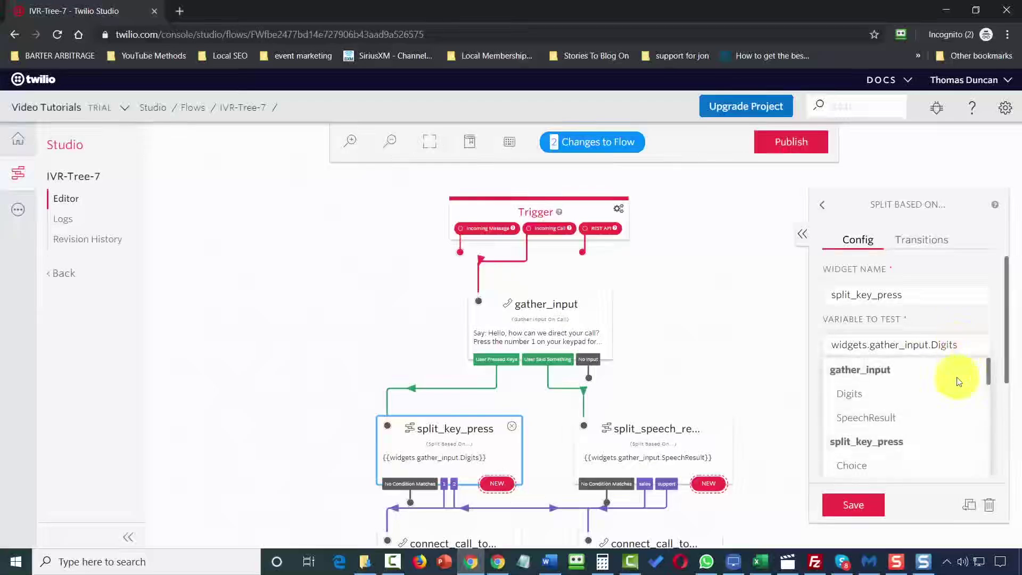
scroll(958, 381, "down", 5)
scroll(959, 381, "up", 5)
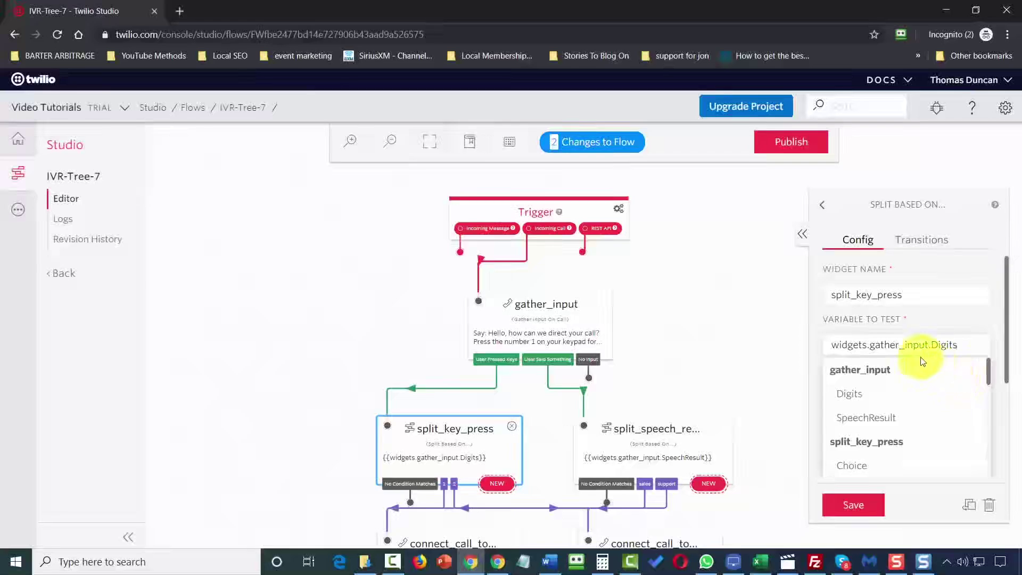
left_click(957, 333)
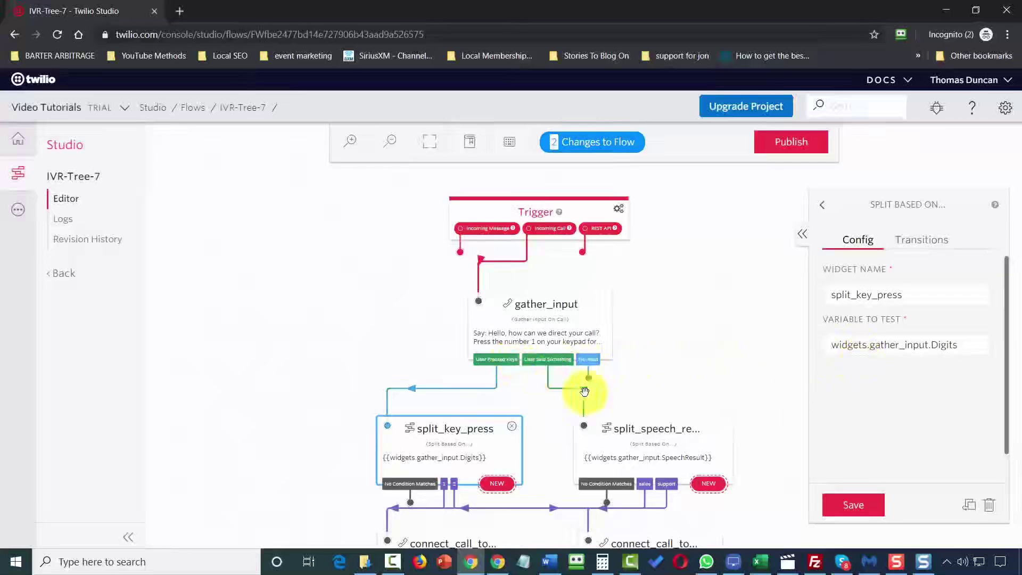
Inspect split_speech_result, confirming widgets.gather_input.SpeechResult as its Variable to Test, unchanged.
left_click(632, 448)
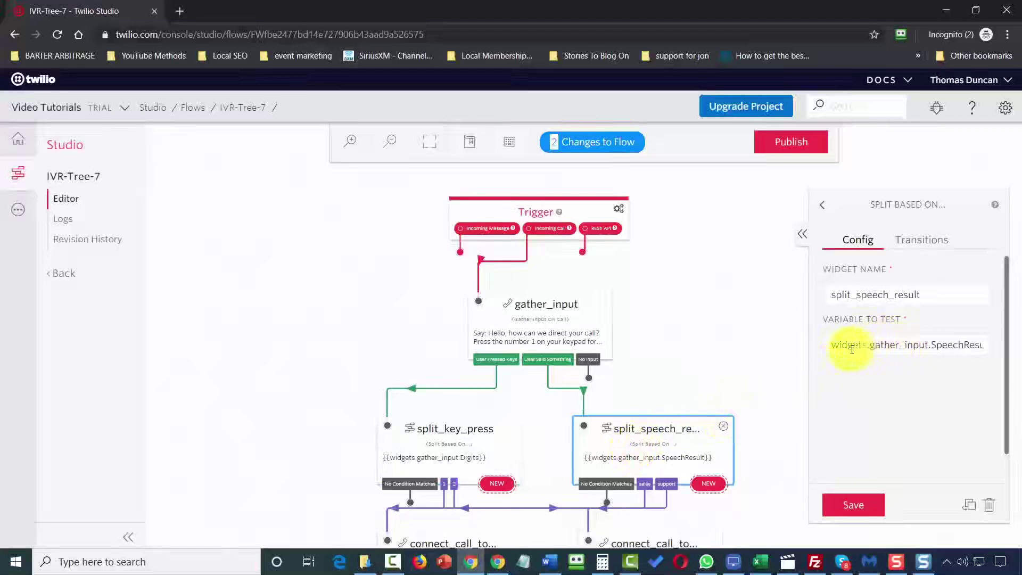
left_click(918, 347)
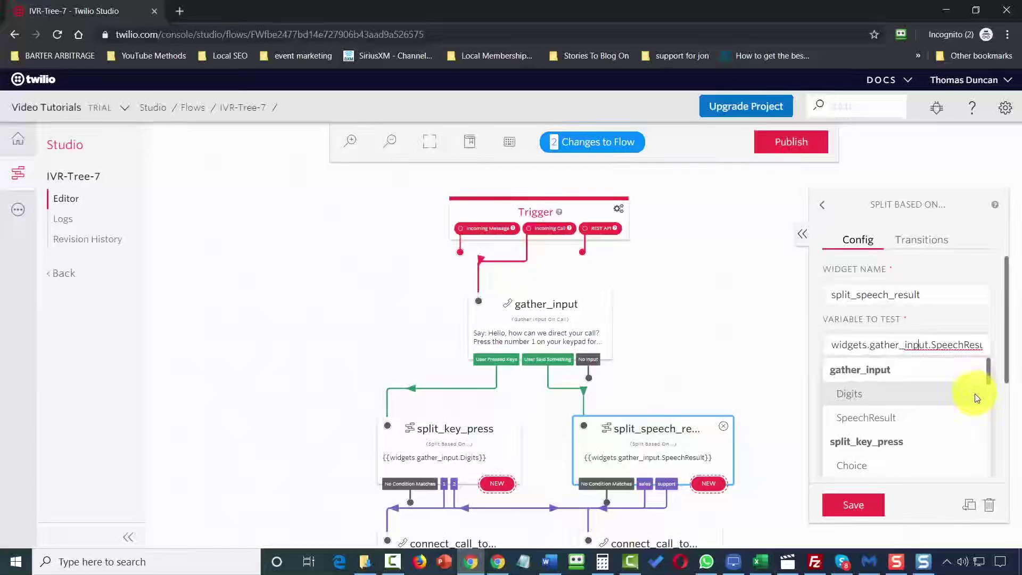
scroll(976, 396, "down", 5)
scroll(976, 396, "up", 5)
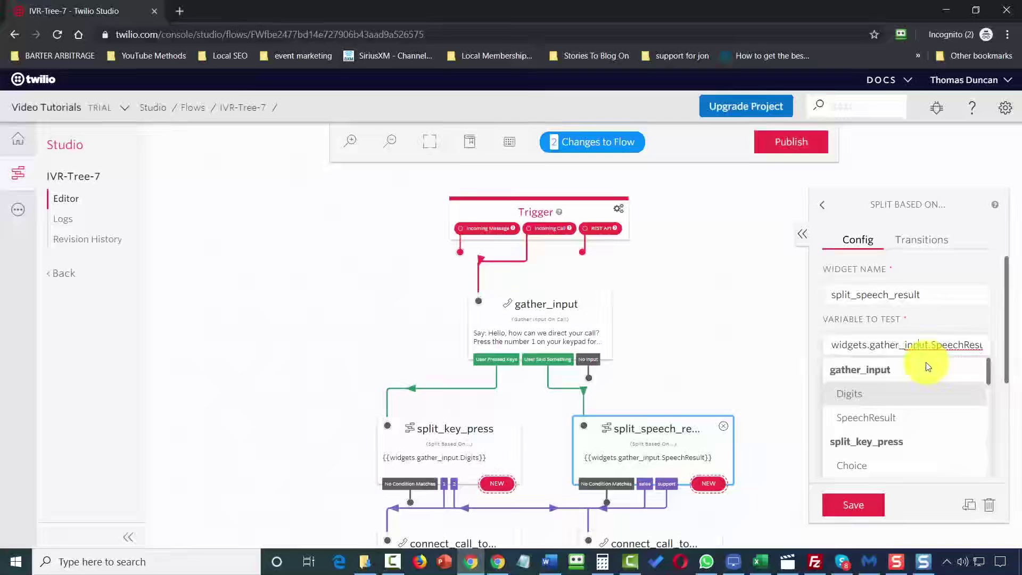
left_click(934, 326)
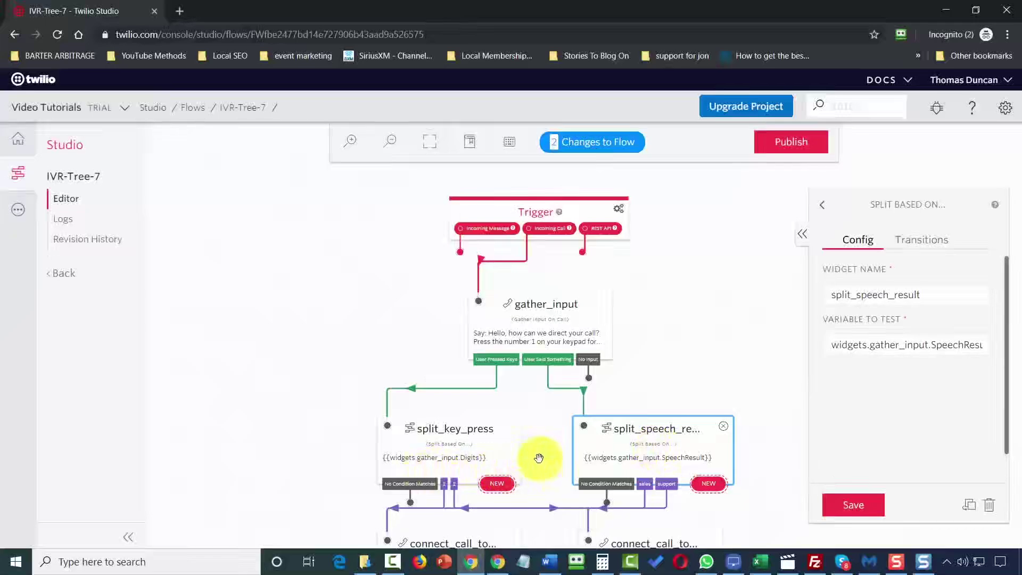
left_click(514, 457)
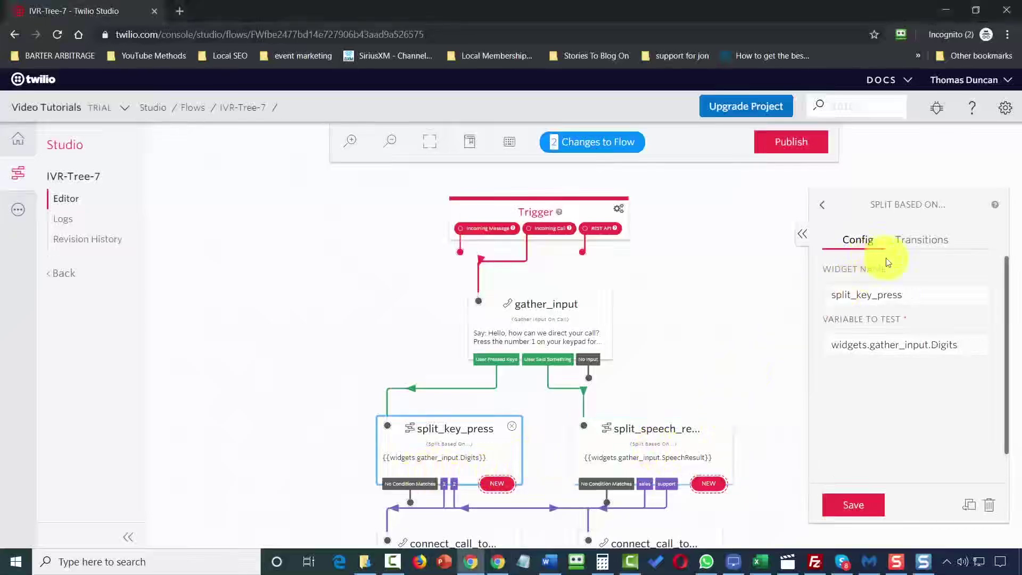
left_click(925, 246)
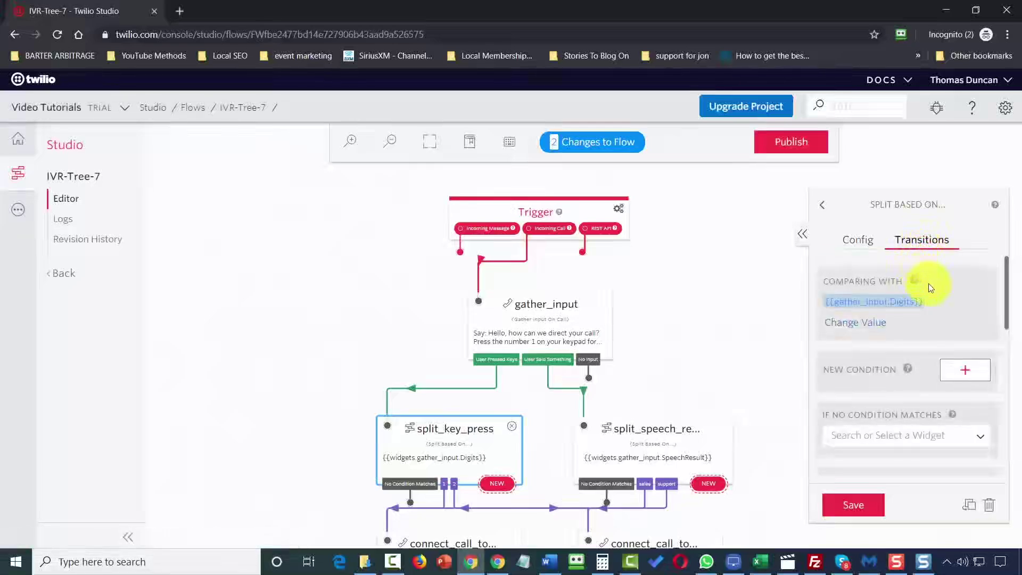
scroll(929, 283, "down", 5)
scroll(928, 285, "up", 5)
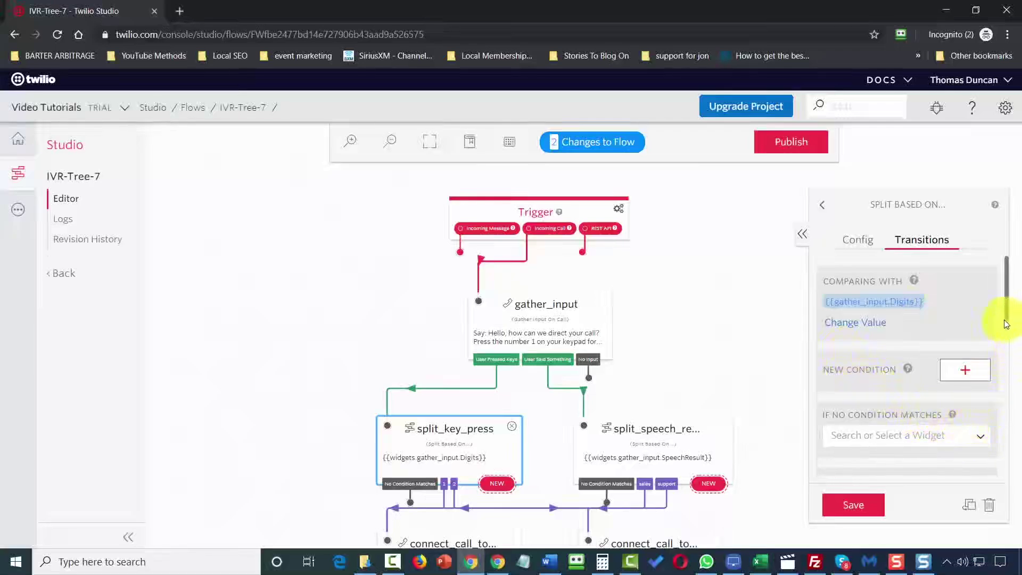
left_click_drag(1007, 319, 1015, 373)
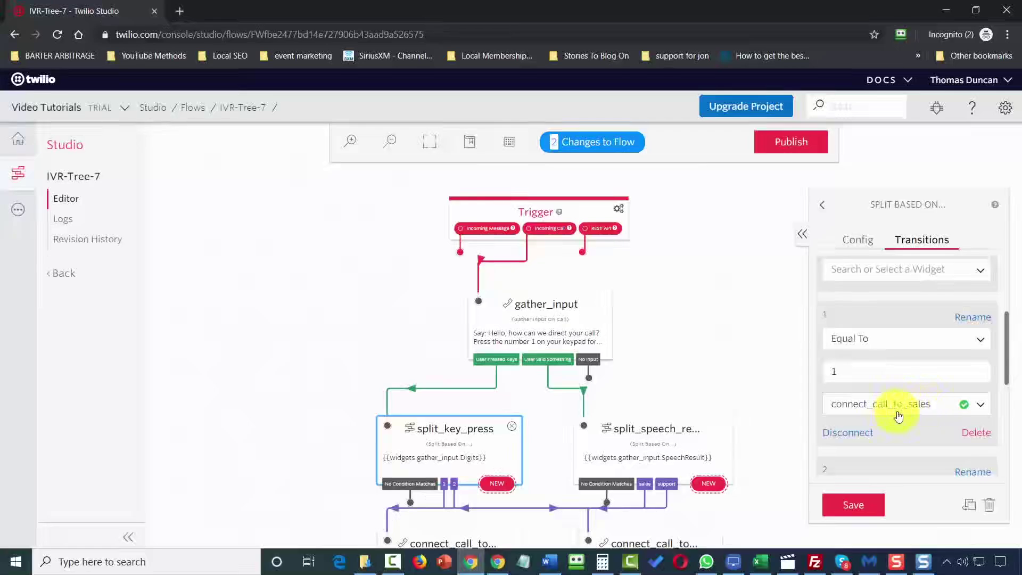
scroll(916, 373, "down", 3)
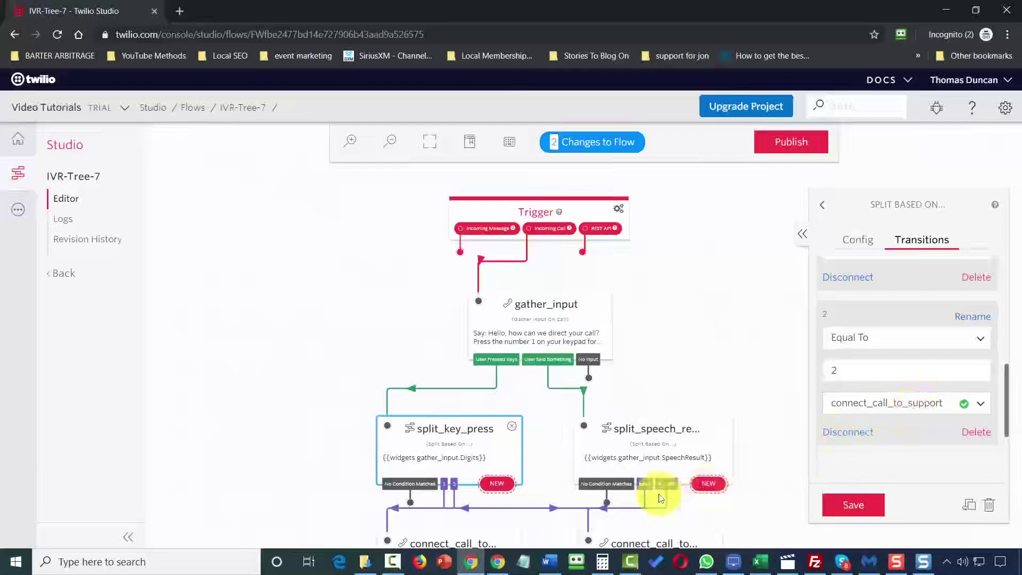
Review split_speech_result's conditions routing 'sales' and 'support' to their connect_call_to widgets.
left_click(643, 445)
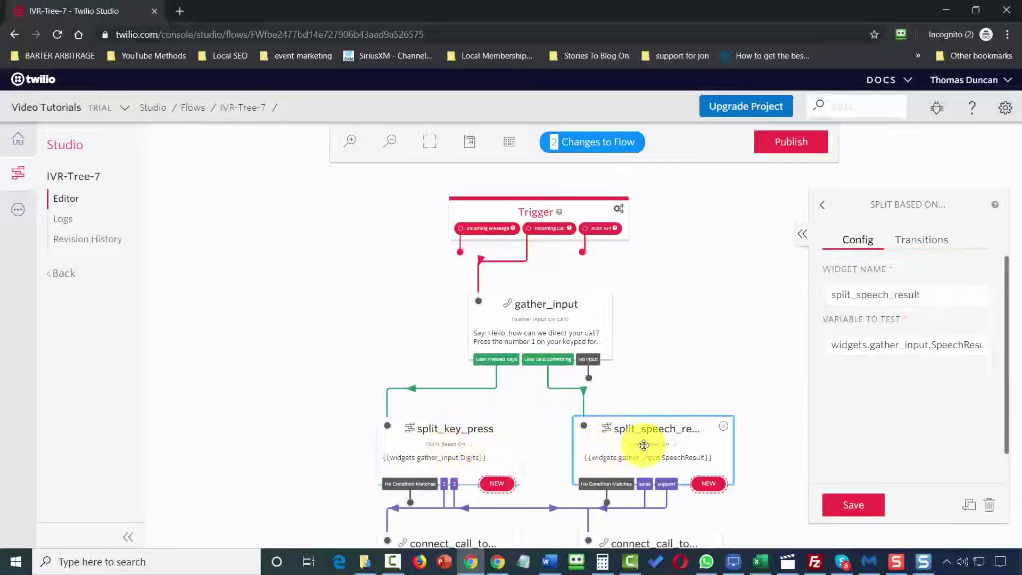
left_click(922, 240)
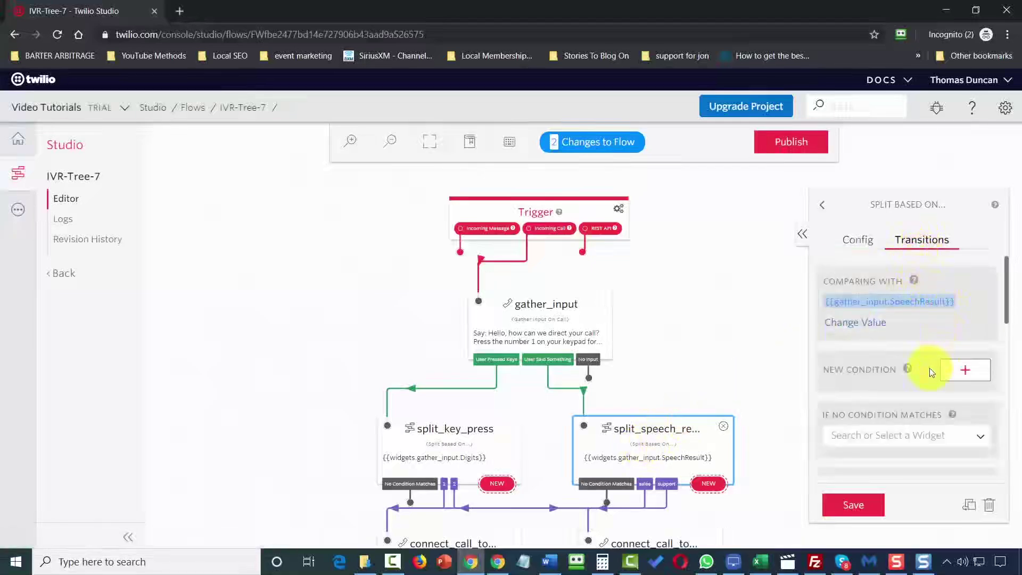
scroll(929, 369, "down", 5)
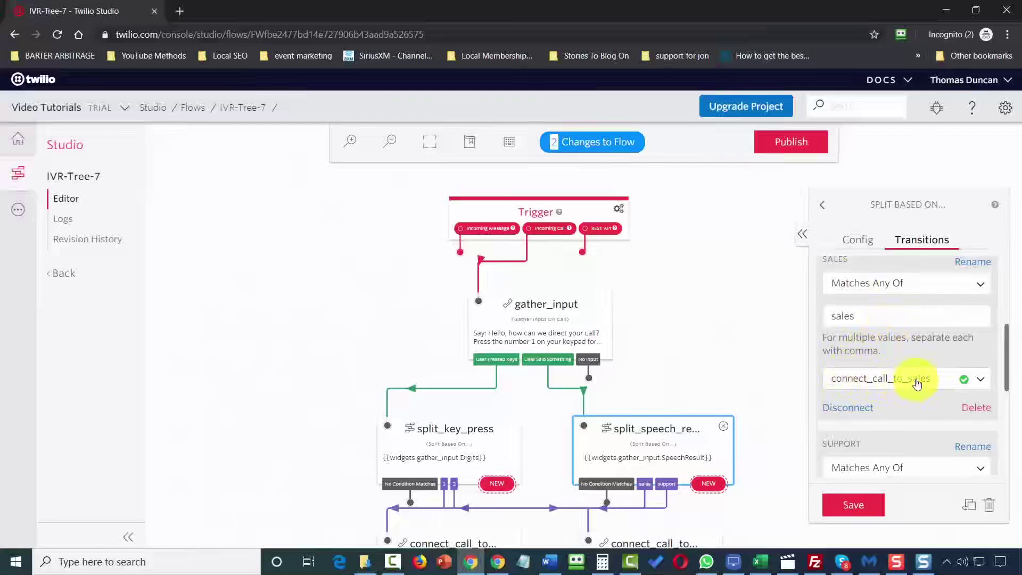
scroll(917, 383, "down", 4)
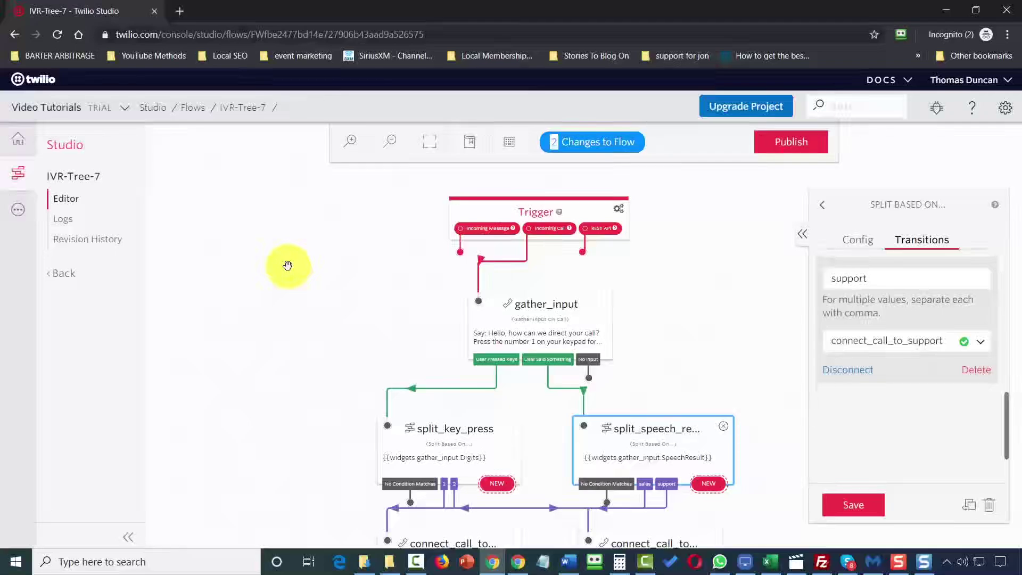
scroll(287, 265, "down", 2)
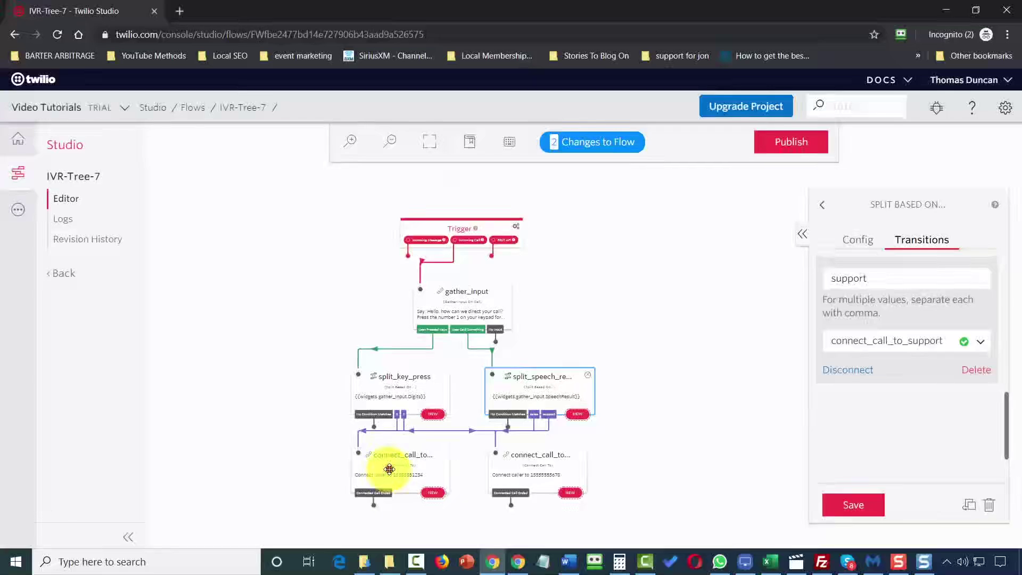
Check the sales connect_call_to widget's Config for the number it dials.
left_click(389, 469)
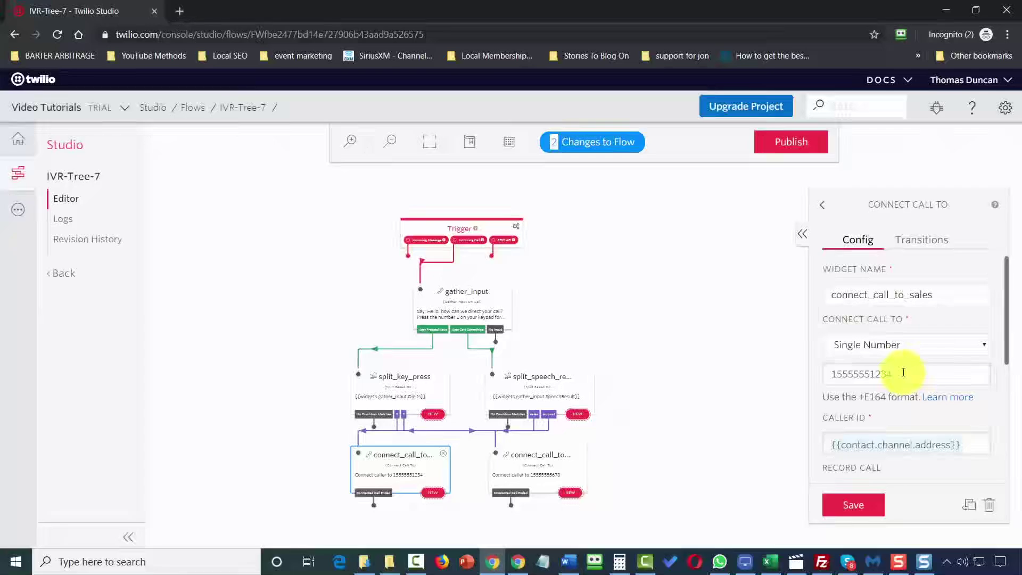
scroll(903, 372, "down", 2)
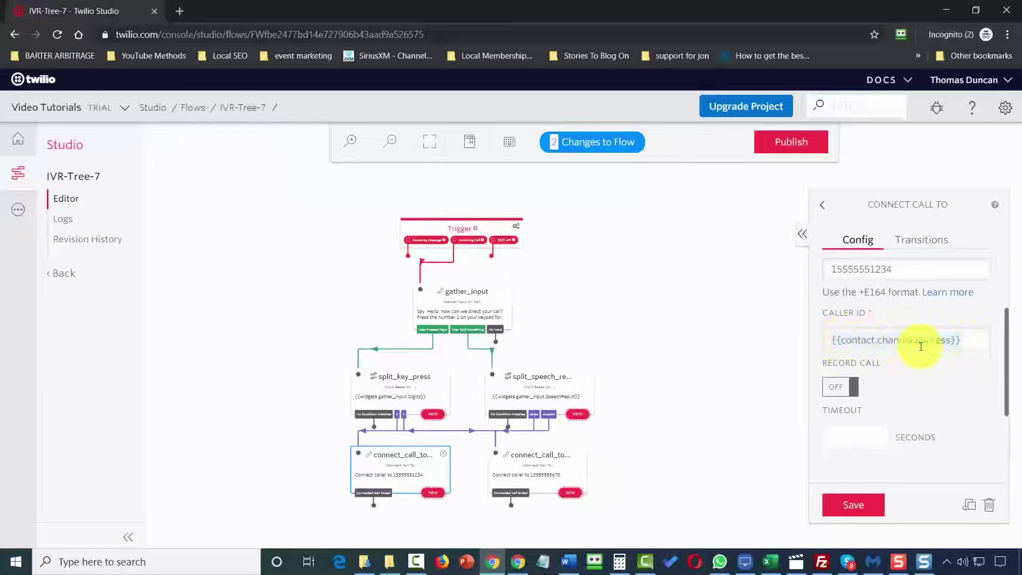
scroll(921, 346, "up", 2)
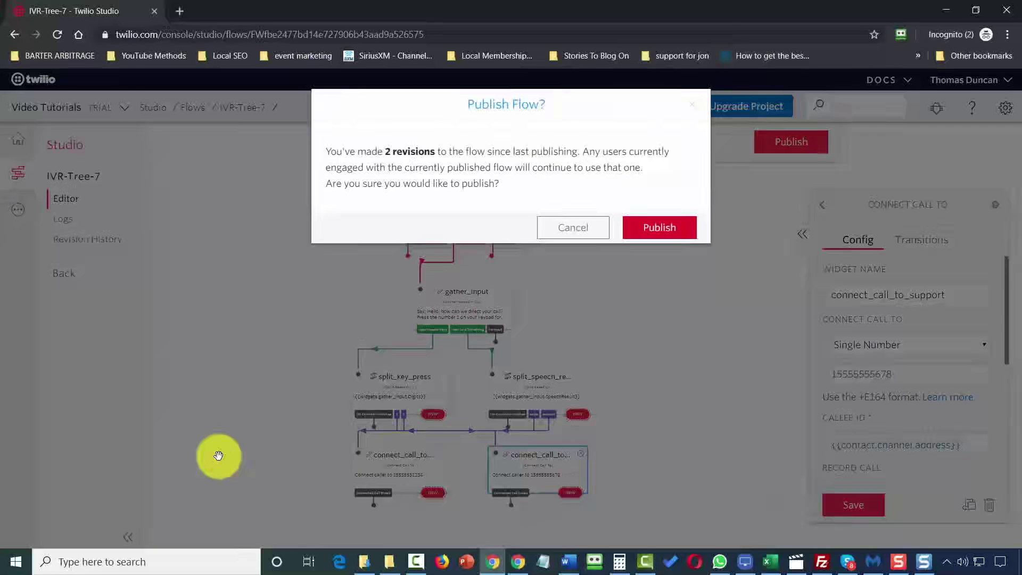
Confirm publishing IVR-Tree-7, then return to the Twilio Console home.
key("Return")
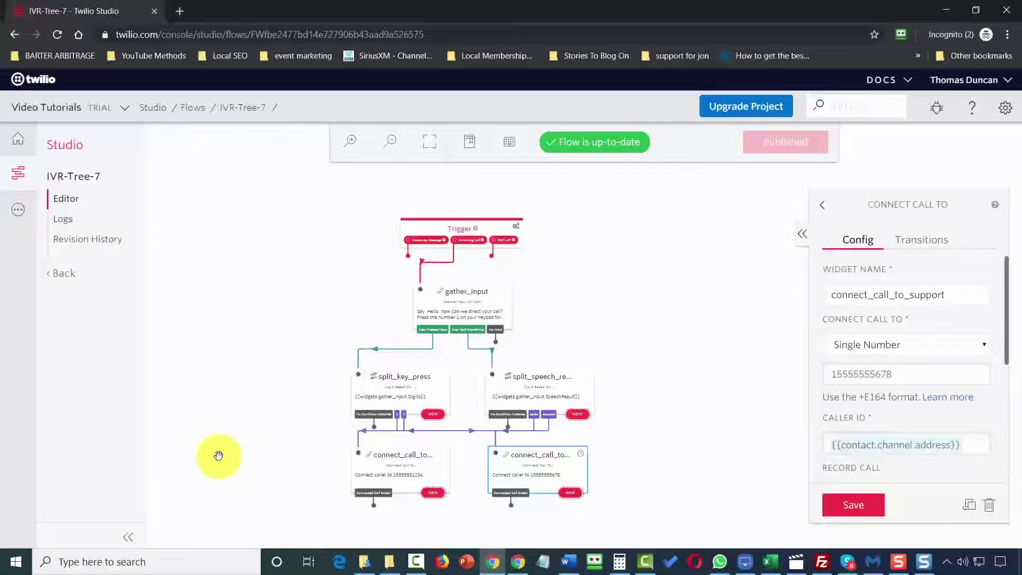
left_click(18, 140)
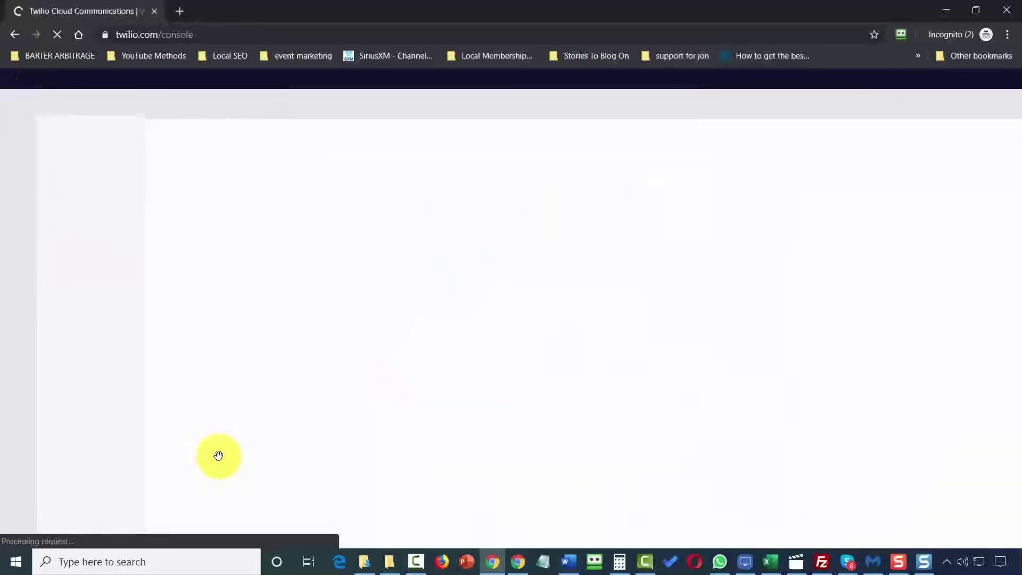
Go to Phone Numbers from the all-products menu to reach the Active Numbers list.
left_click(18, 174)
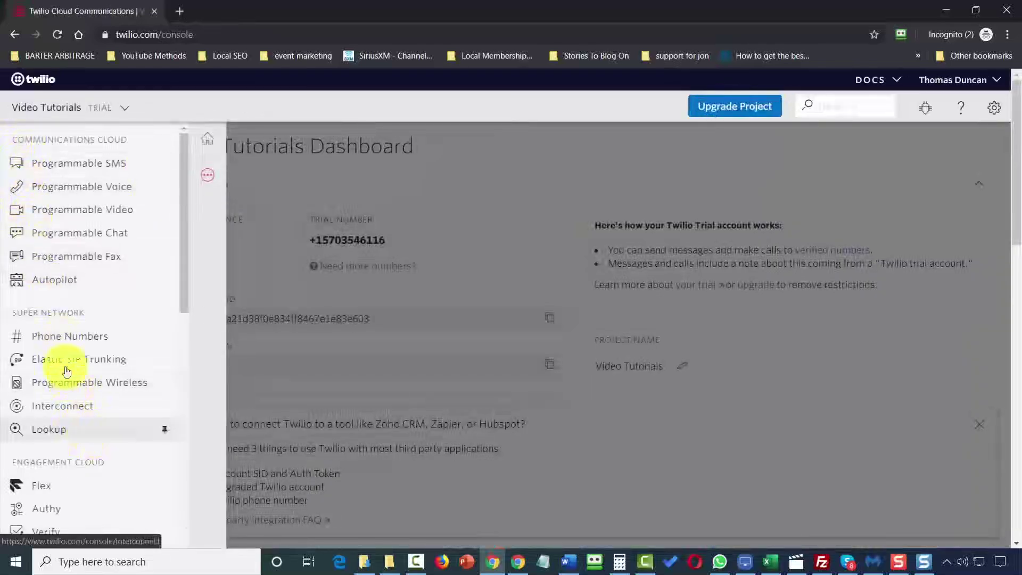
left_click(64, 335)
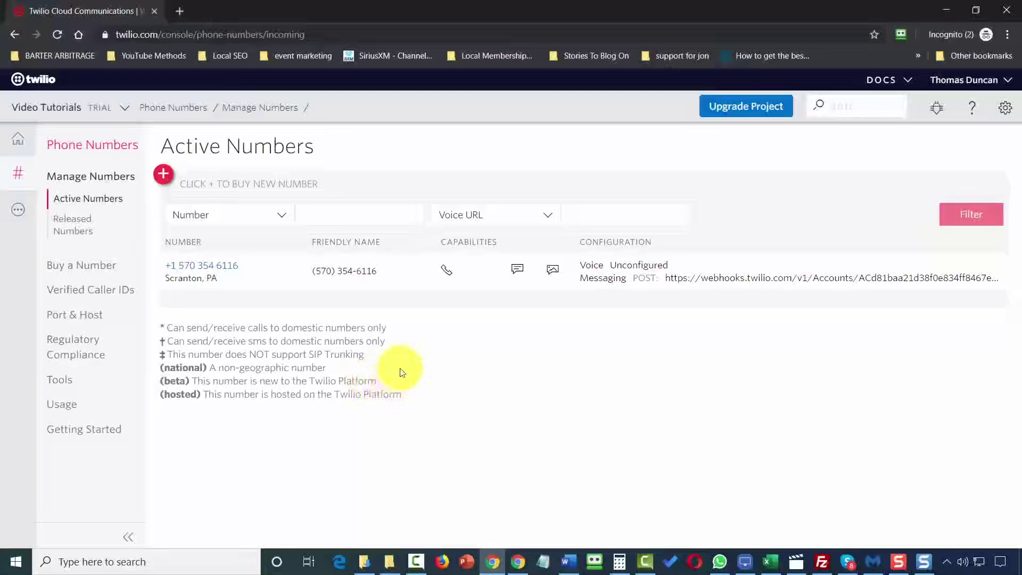
Route the Scranton number's incoming calls to the IVR-Tree-7 Studio Flow and save.
left_click(221, 270)
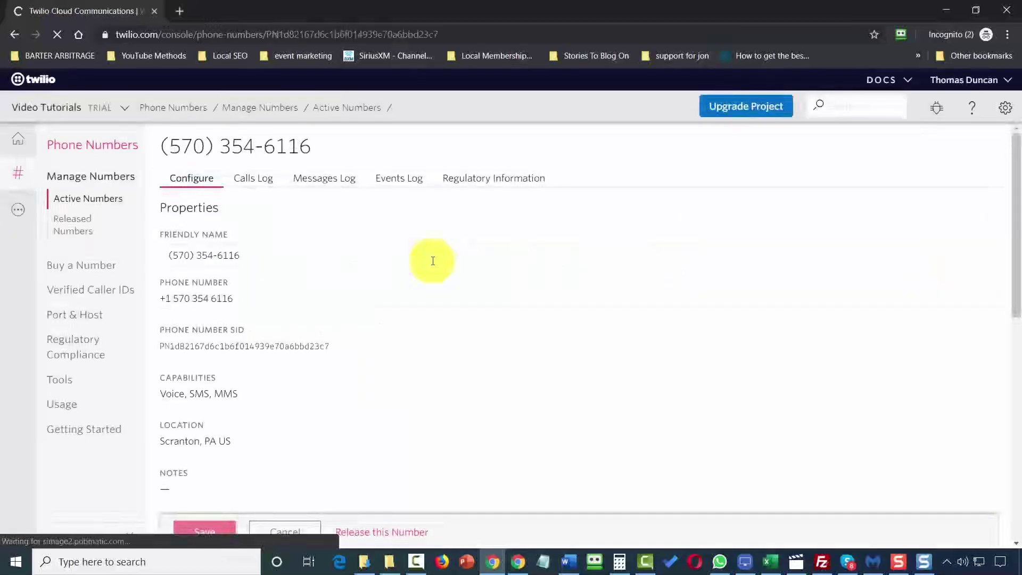
scroll(372, 267, "down", 4)
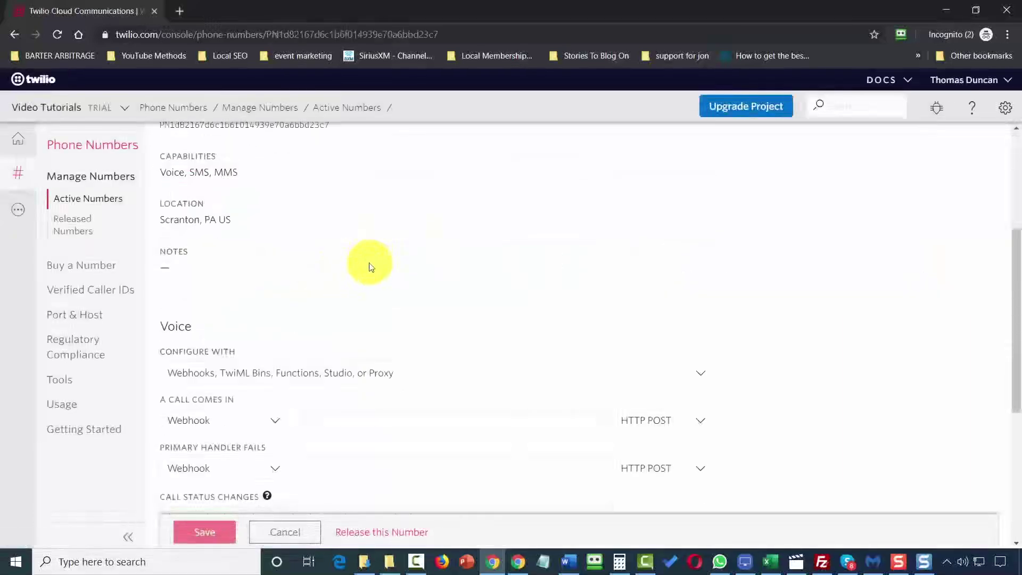
scroll(371, 266, "down", 5)
scroll(366, 268, "up", 5)
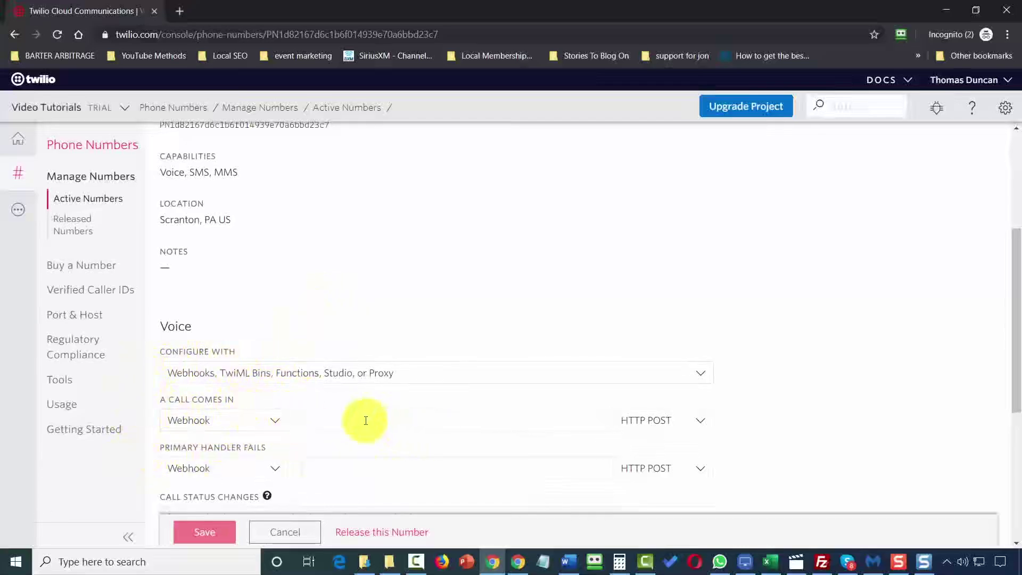
left_click(271, 420)
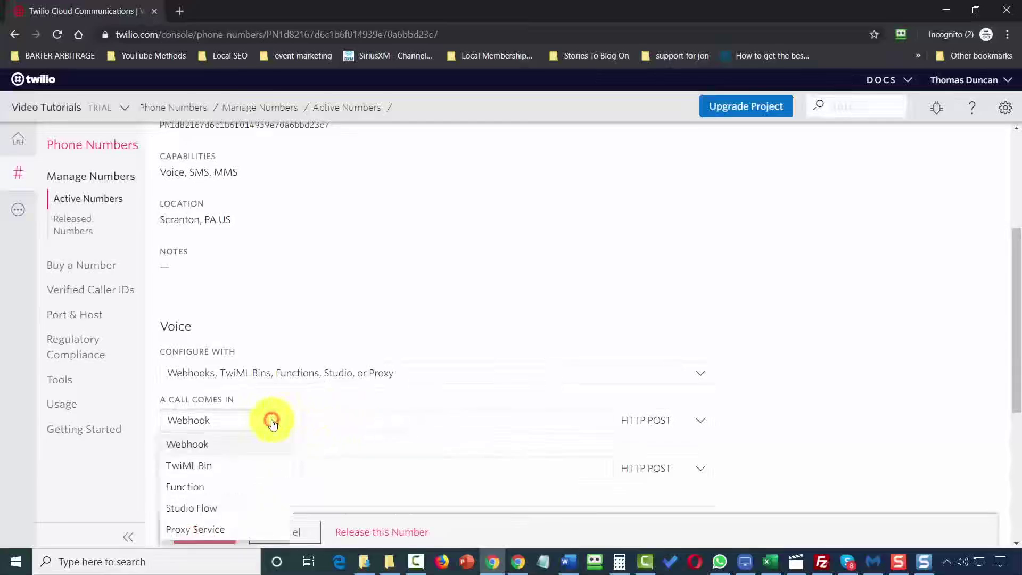
left_click(210, 509)
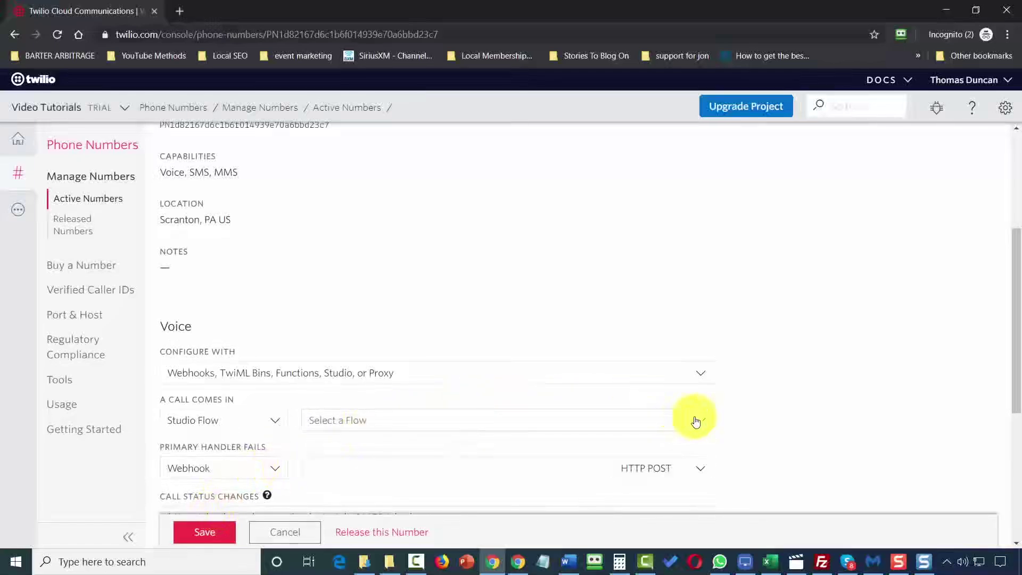
left_click(702, 420)
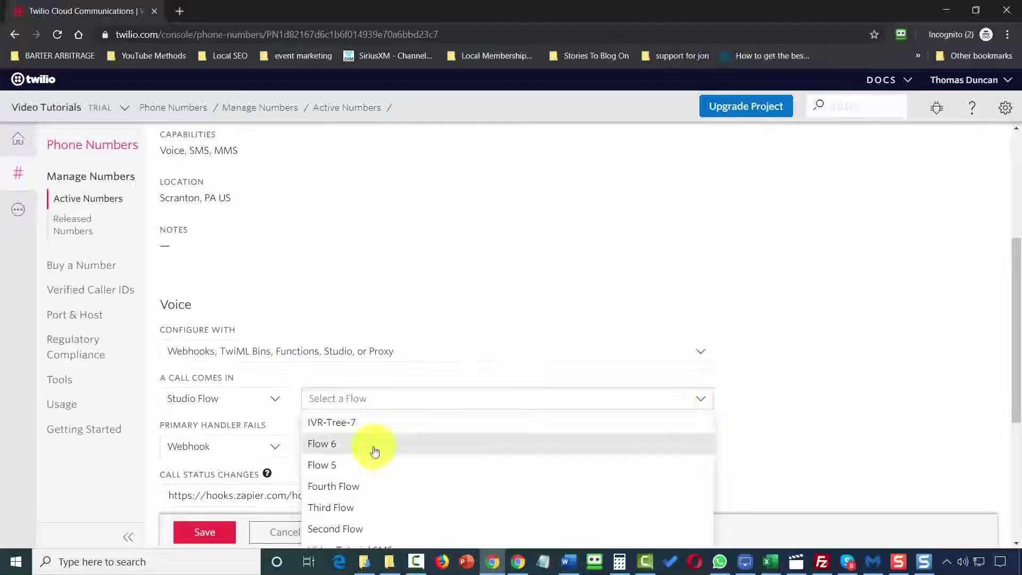
left_click(349, 430)
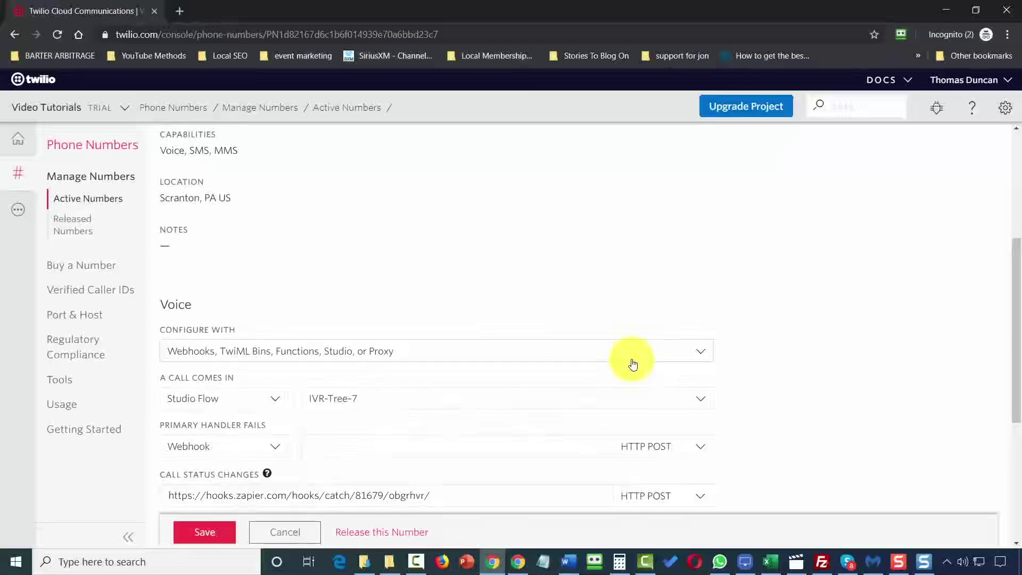
scroll(632, 365, "down", 4)
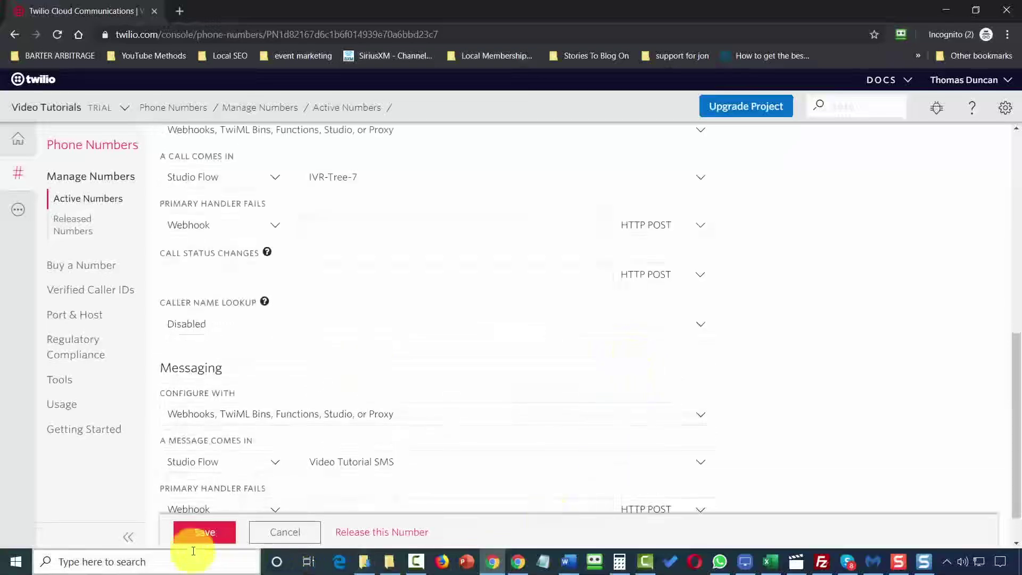
left_click(218, 539)
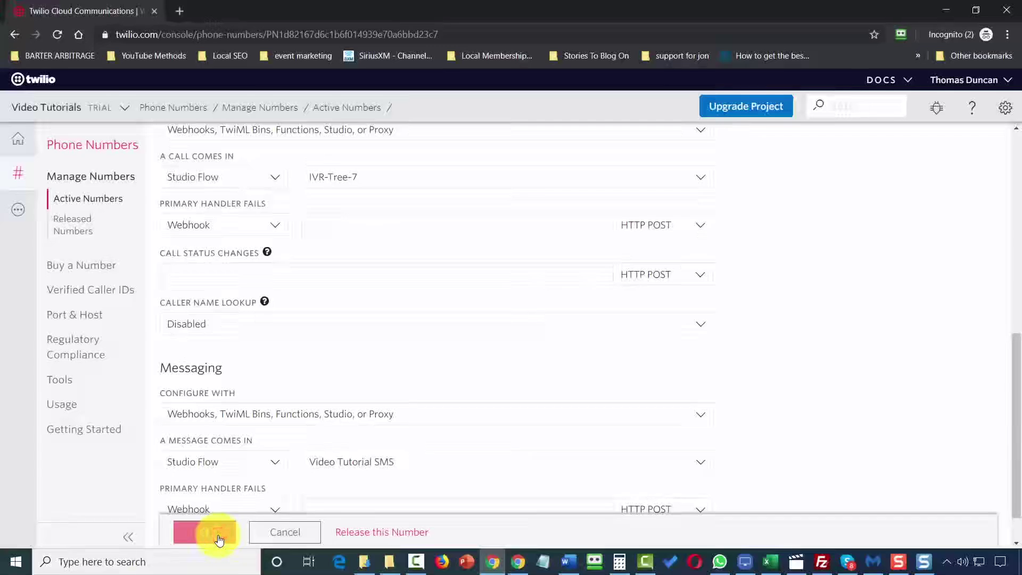
scroll(435, 385, "up", 4)
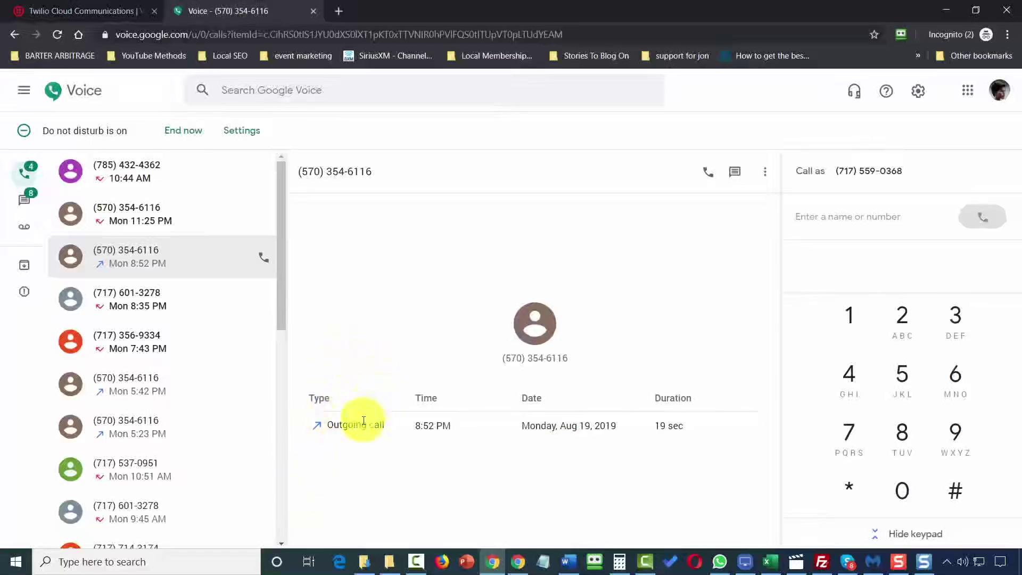
Call the Twilio number from Google Voice with microphone allowed, then enter 1 on the keypad.
left_click(709, 178)
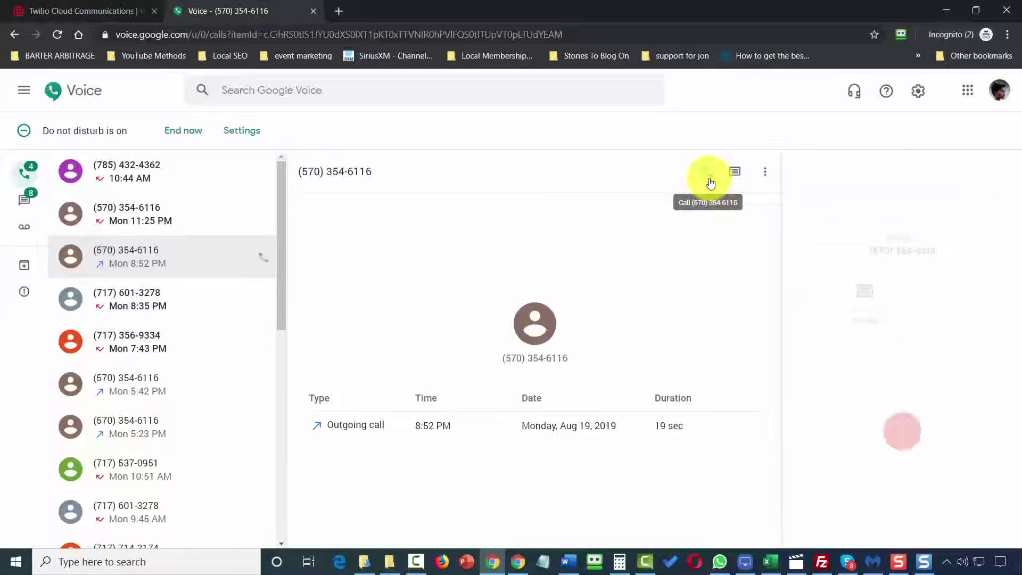
left_click(215, 107)
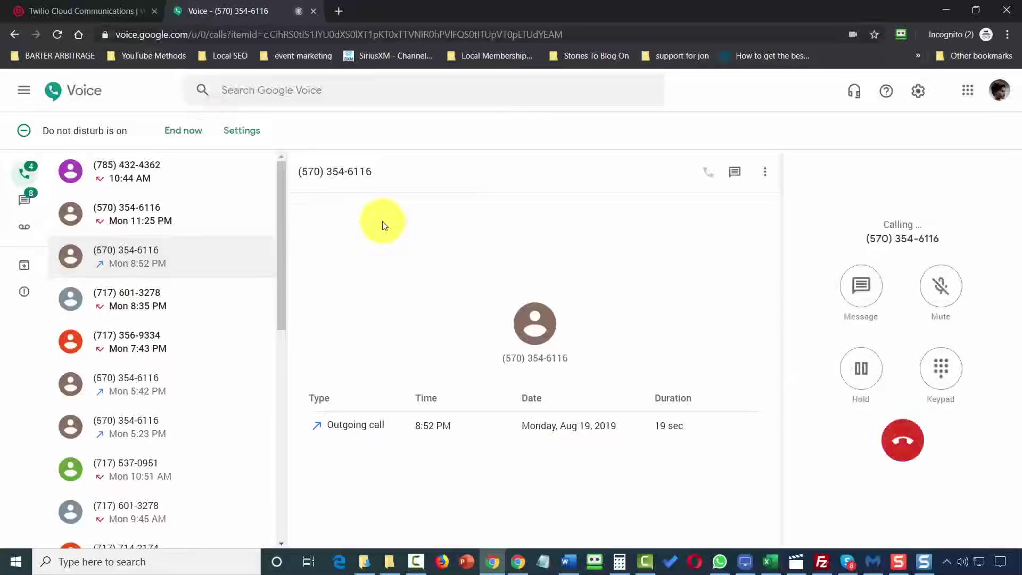
left_click(953, 373)
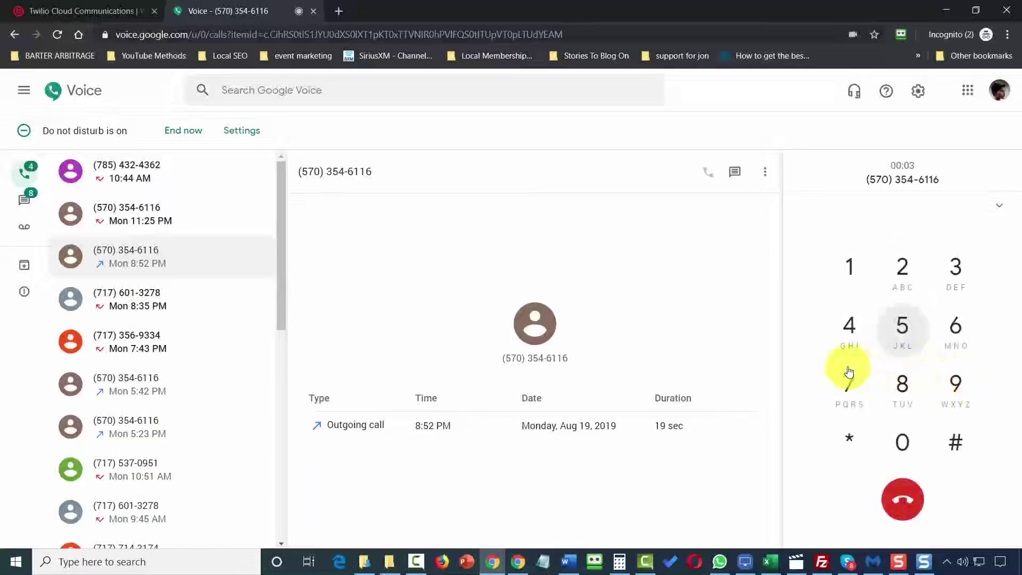
left_click(850, 276)
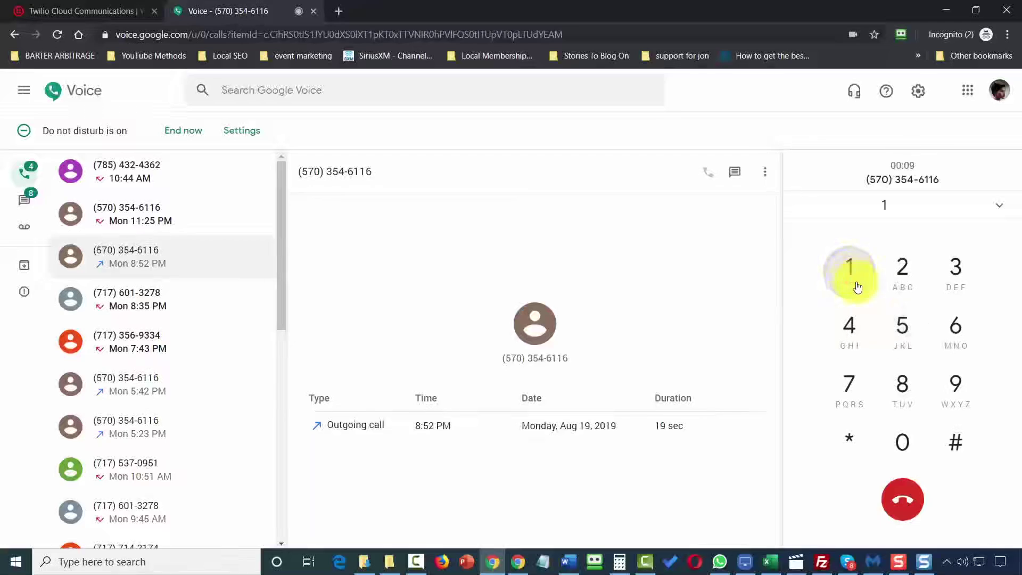
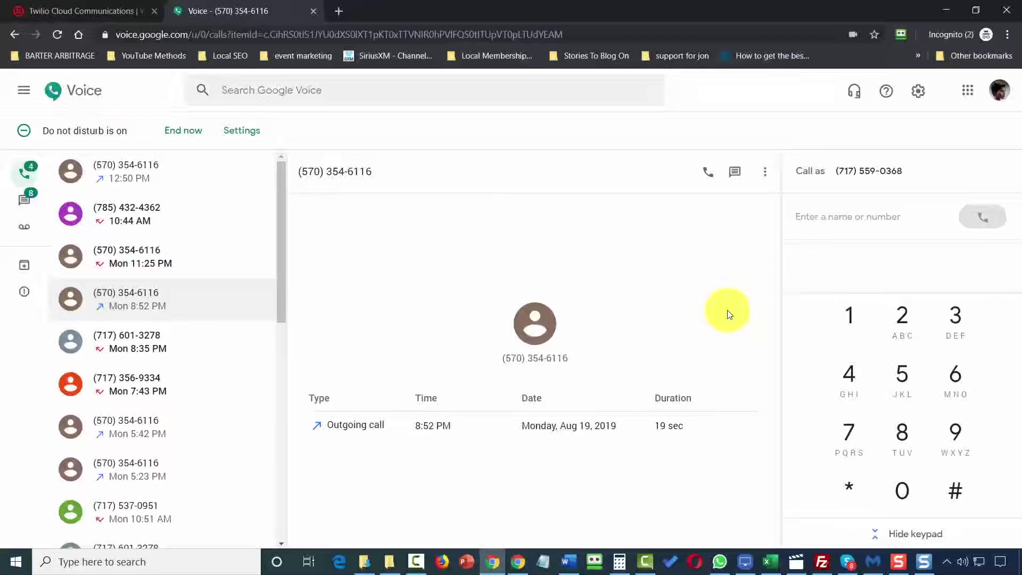
Call the Twilio number from Google Voice, enter 5 then 2 on the keypad, and hang up.
left_click(706, 178)
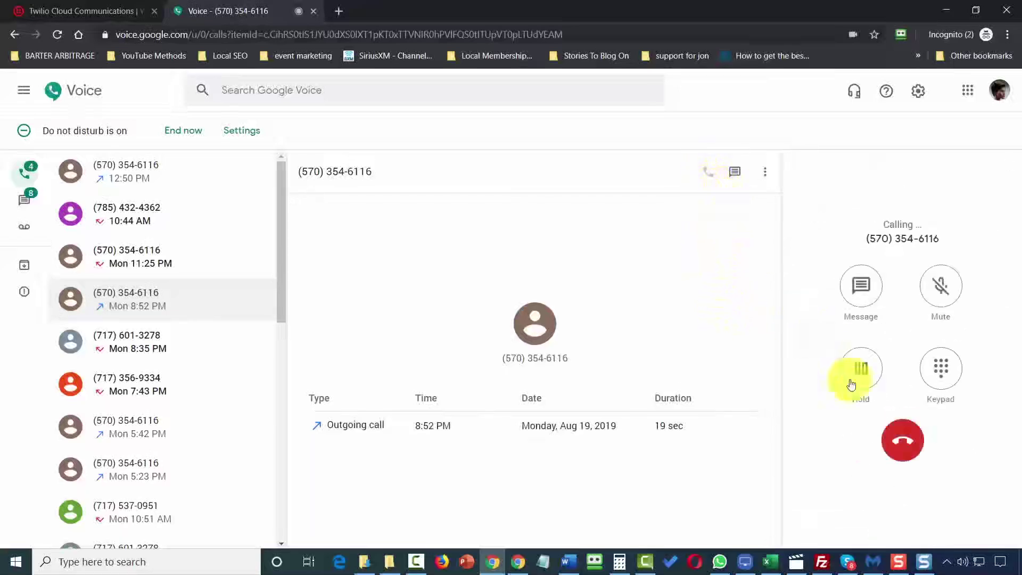
left_click(942, 374)
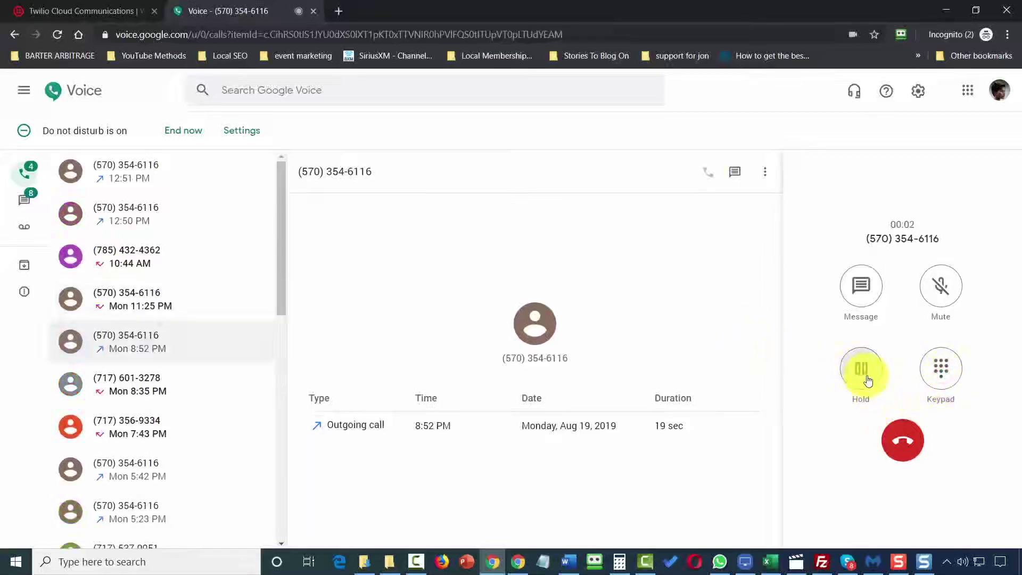
left_click(941, 370)
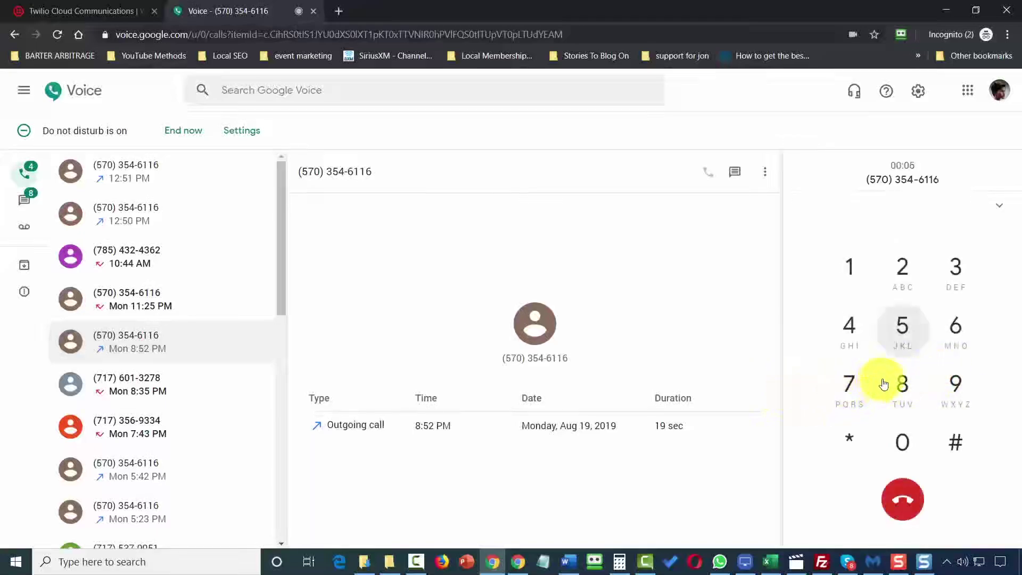
left_click(904, 332)
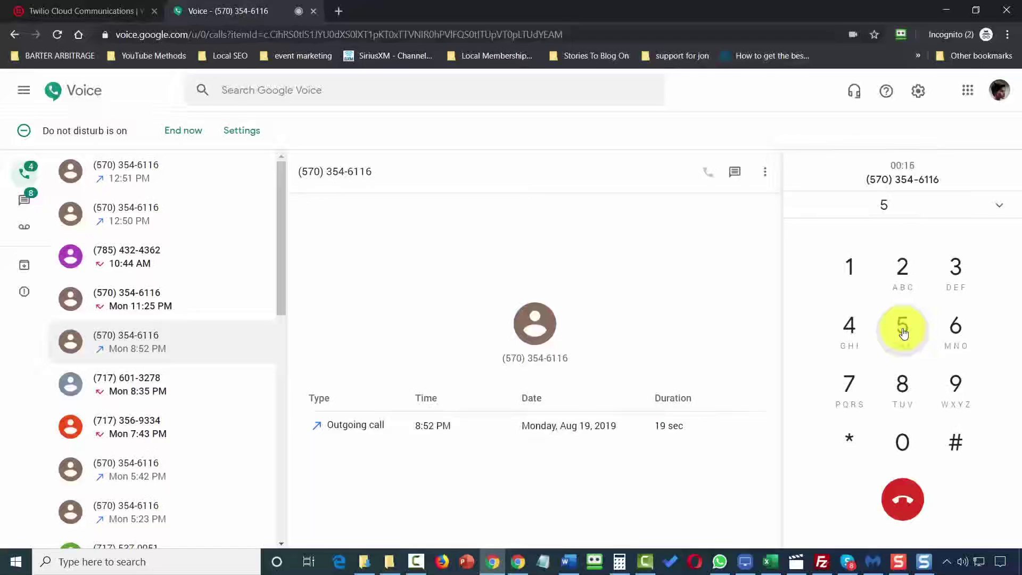
left_click(901, 271)
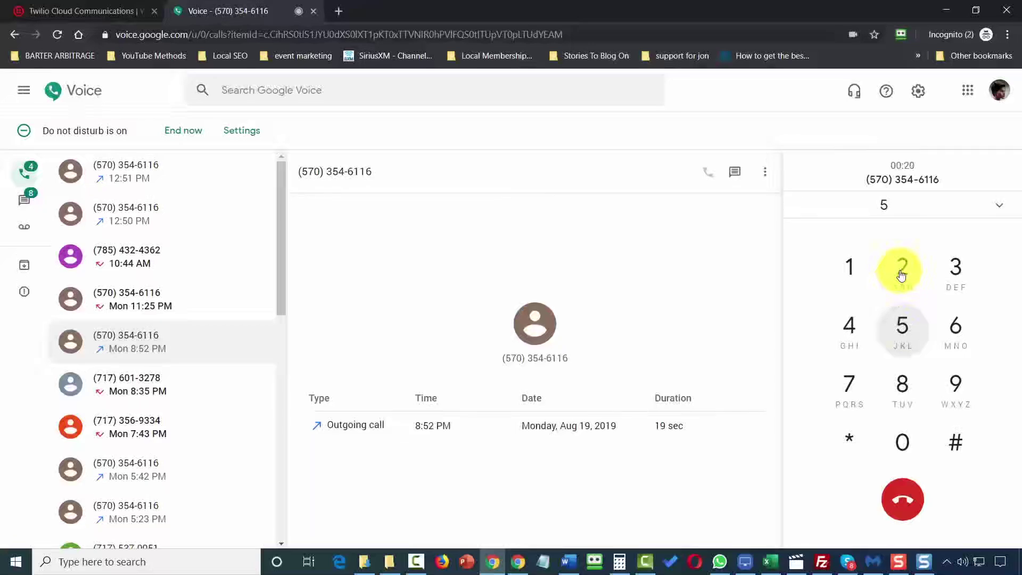
left_click(902, 274)
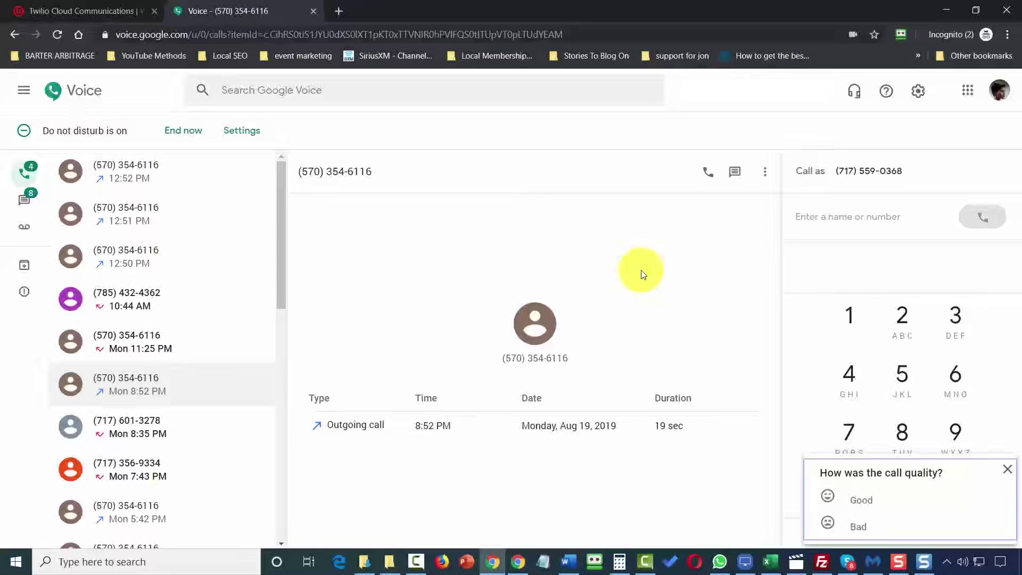
Close Google Voice and create the Studio flow 'SMS Survey' from the SMS Survey template.
key("ctrl+w")
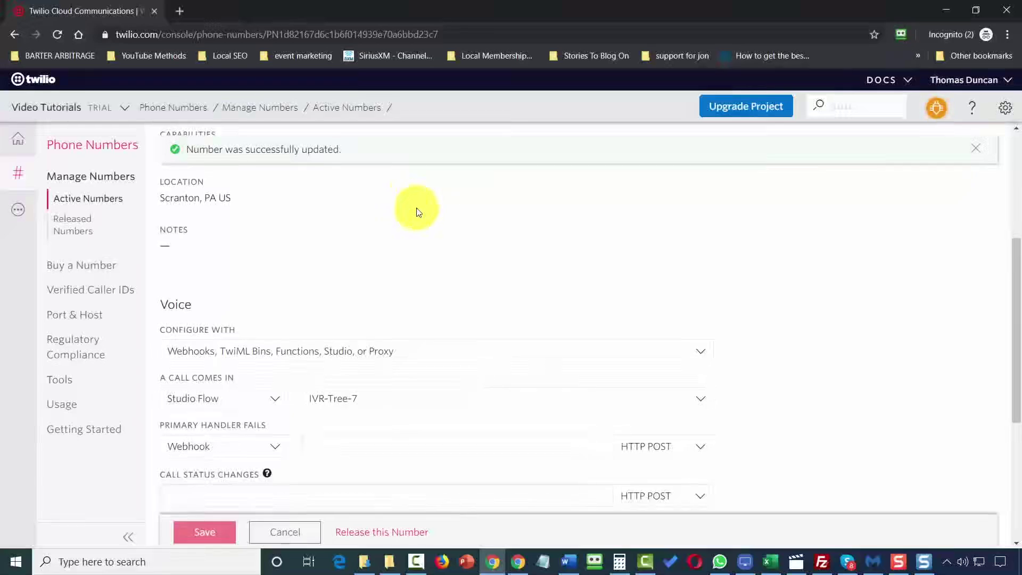
left_click(18, 211)
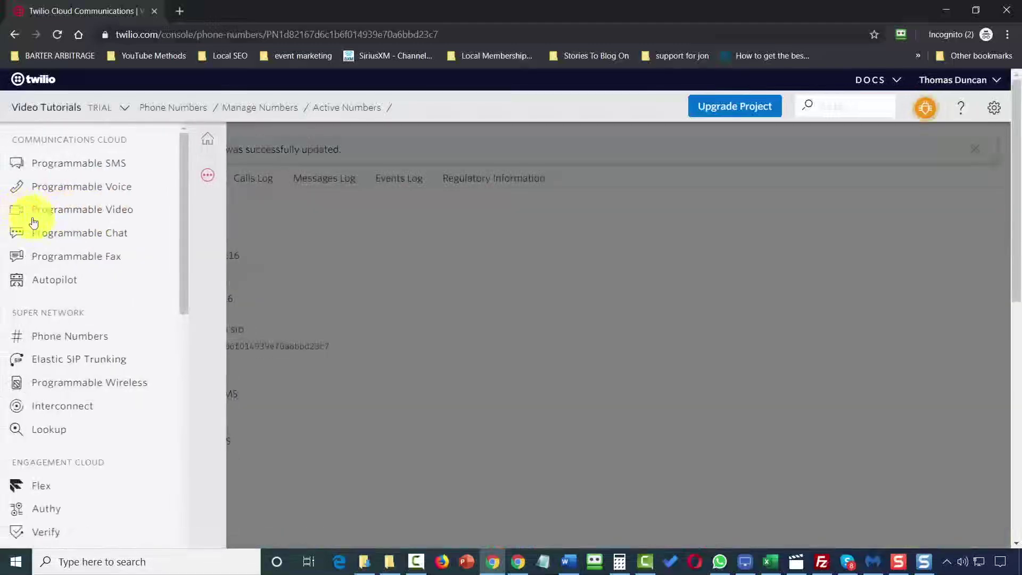
scroll(116, 267, "down", 4)
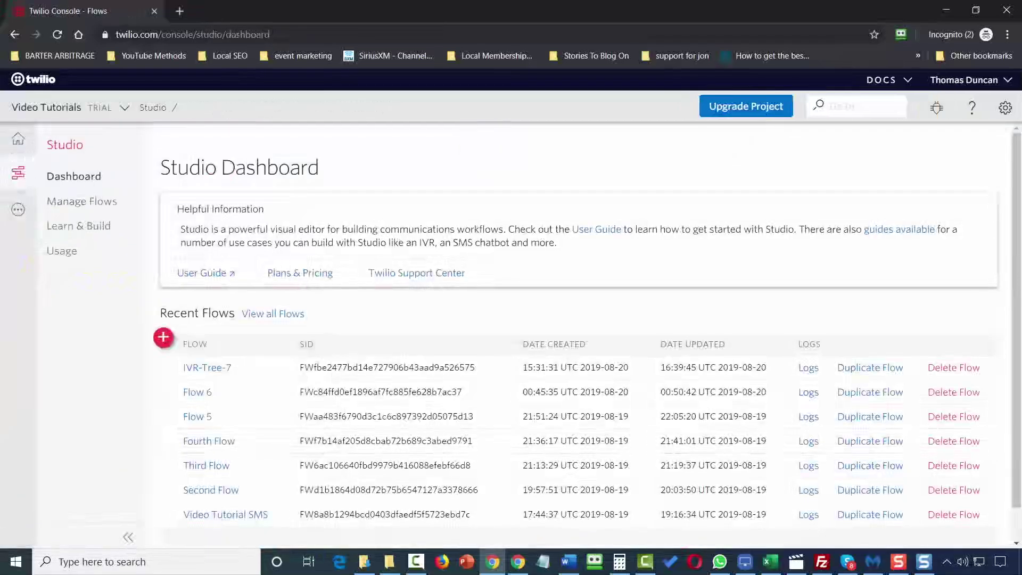
left_click(161, 338)
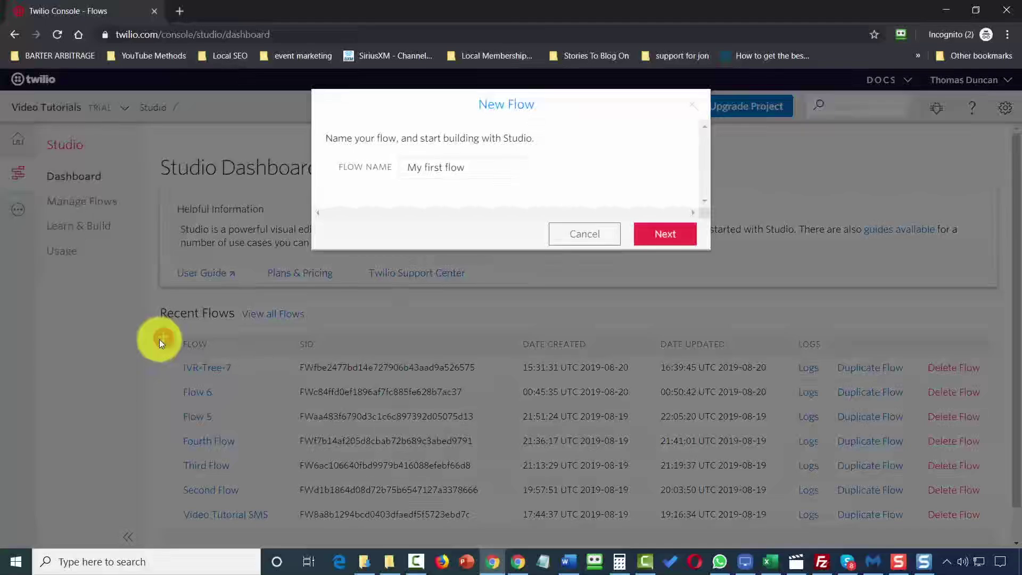
type("SMS Survey")
left_click(663, 237)
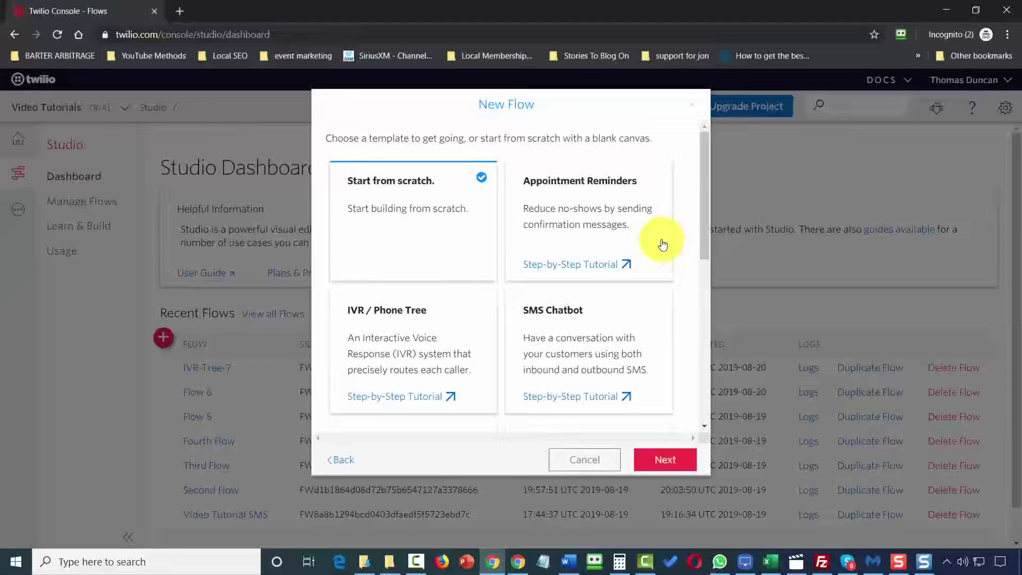
scroll(422, 269, "down", 4)
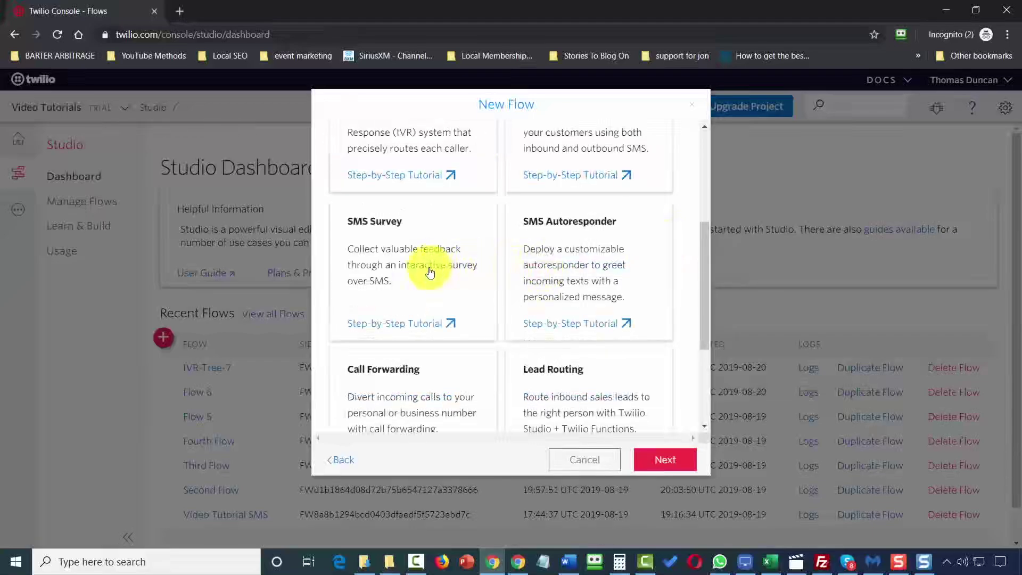
left_click(395, 266)
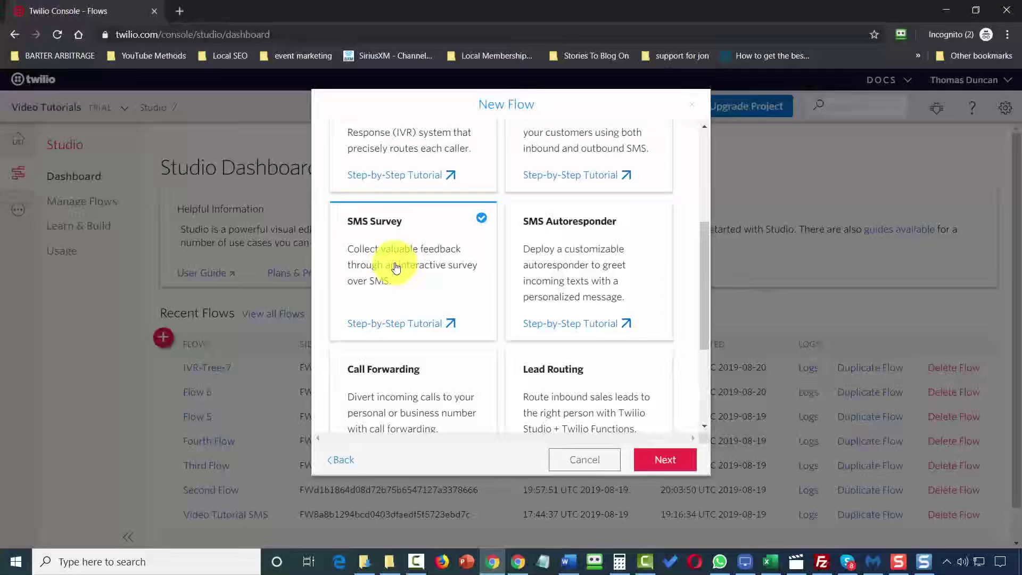
left_click(653, 461)
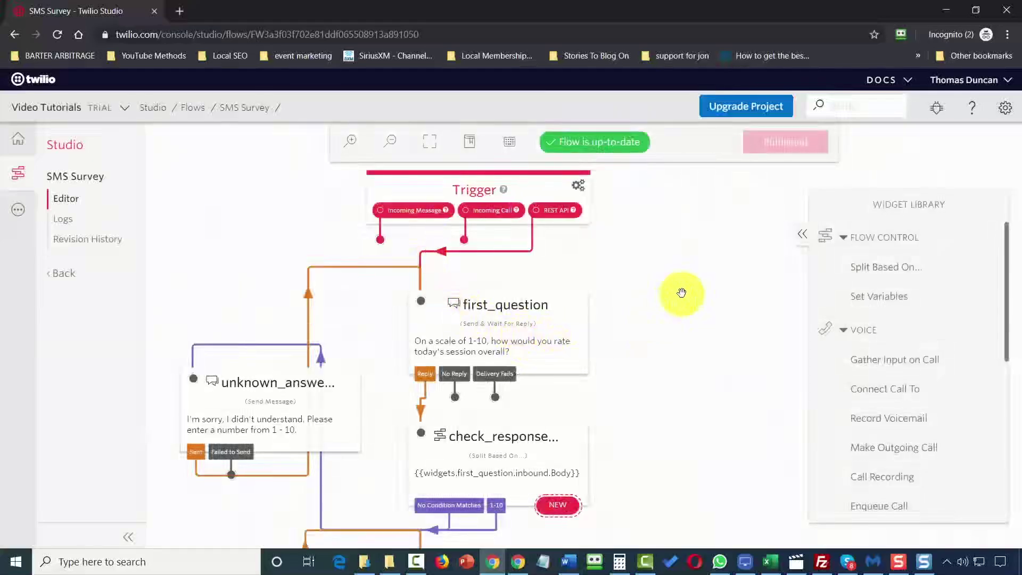
Review first_question's transitions, then open check_response_1, which tests widgets.first_question.inbound.Body.
scroll(682, 296, "down", 2)
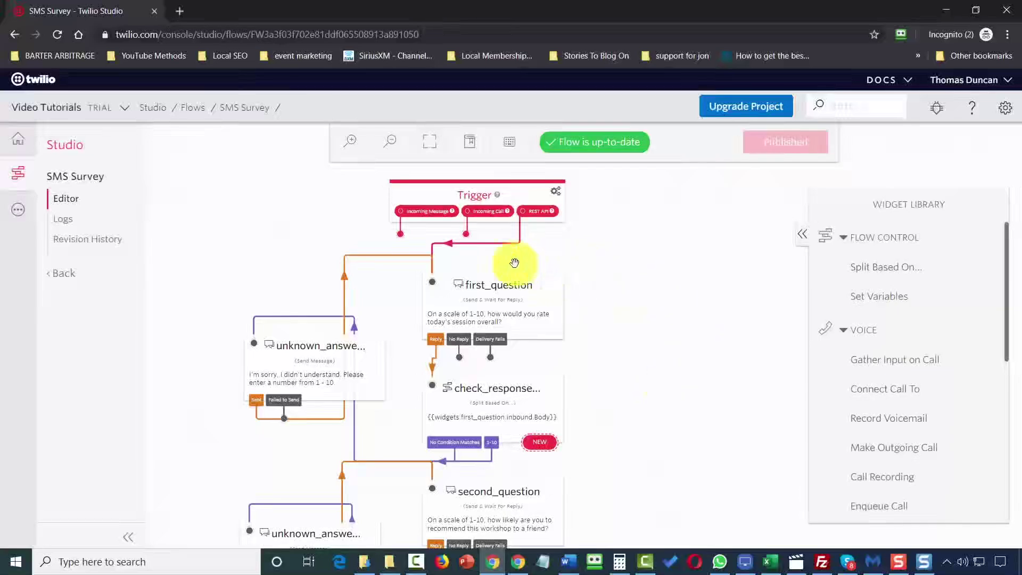
left_click(498, 294)
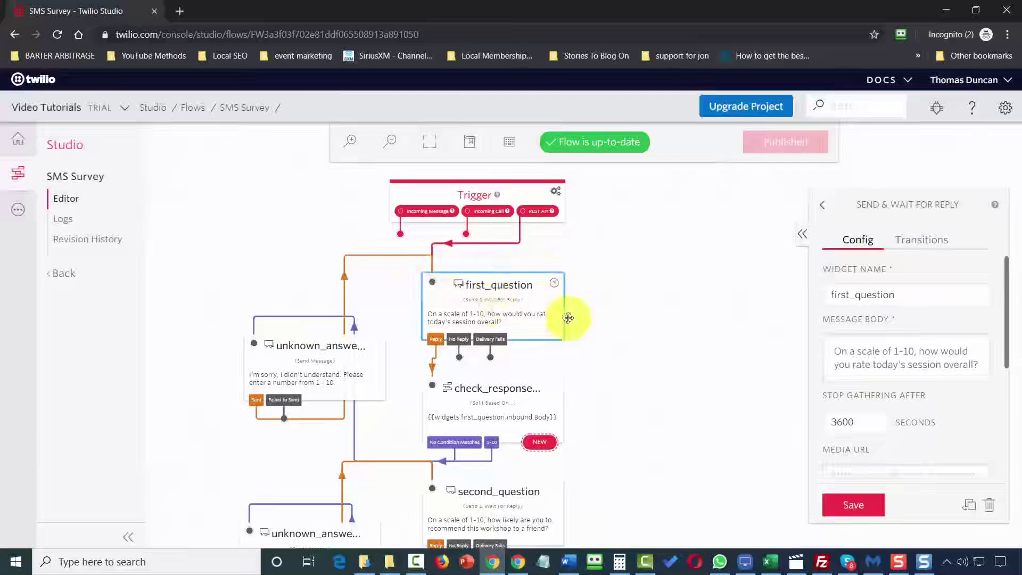
left_click(933, 249)
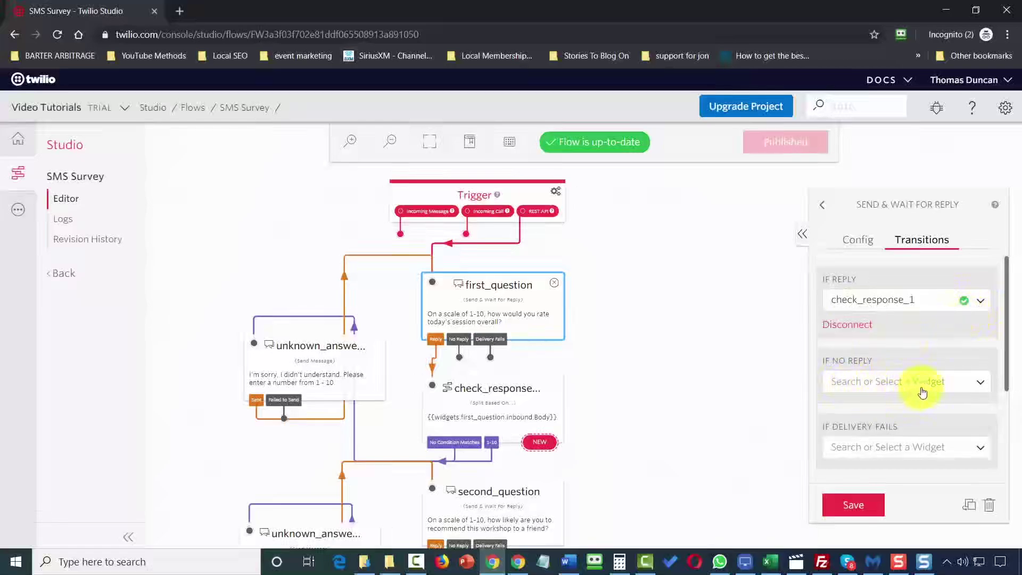
mouse_move(1006, 375)
left_mouse_down()
mouse_move(1016, 409)
mouse_move(1016, 365)
left_mouse_up()
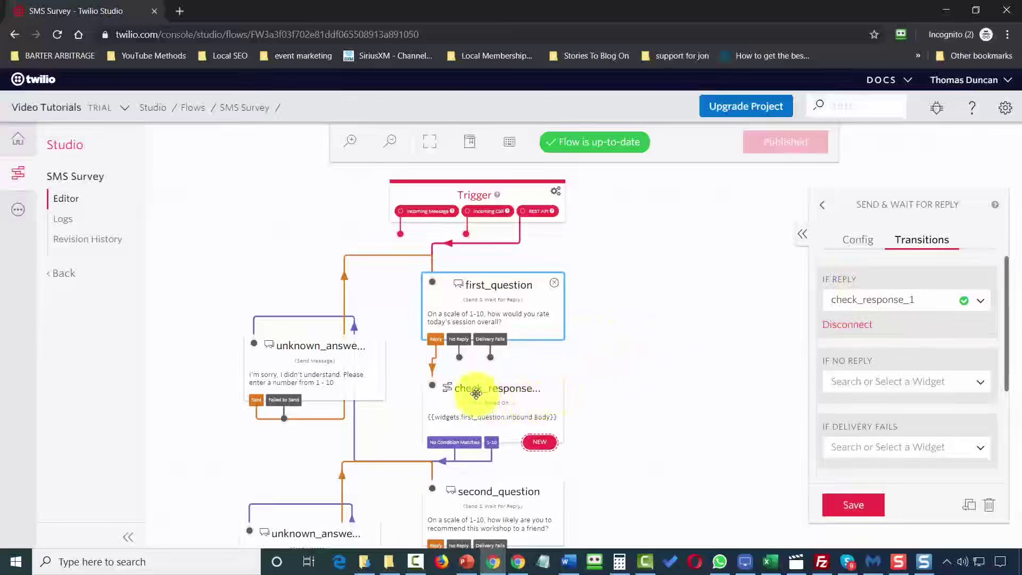
left_click(476, 393)
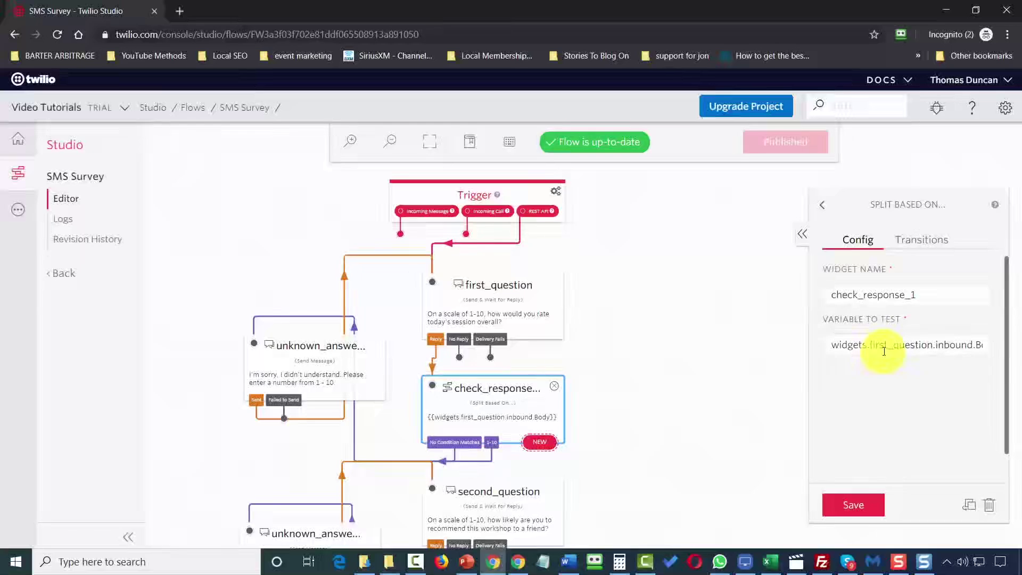
Add a Split Based On widget beside check_response_1 and compare its Variable to Test.
left_click(743, 343)
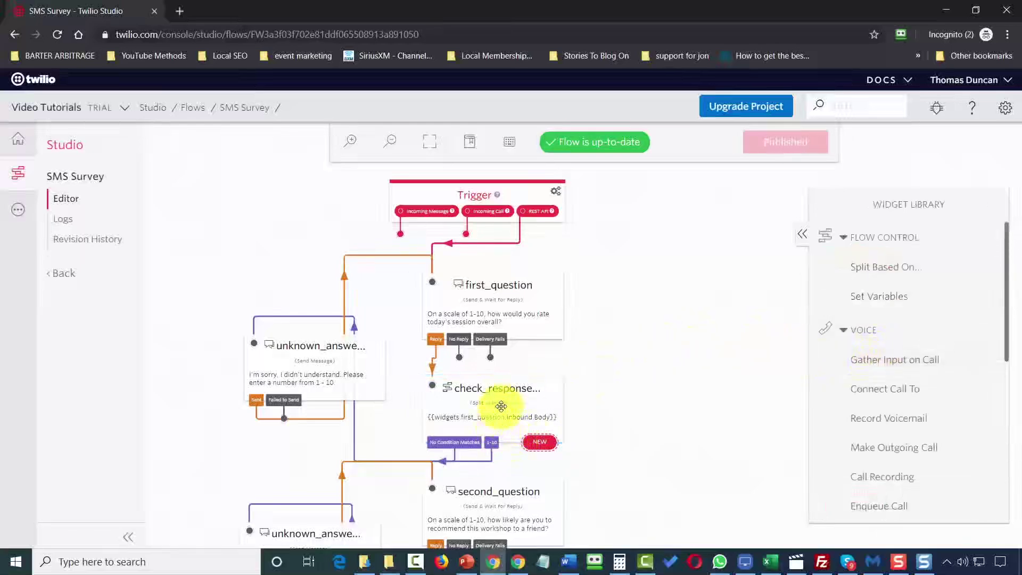
left_click(501, 406)
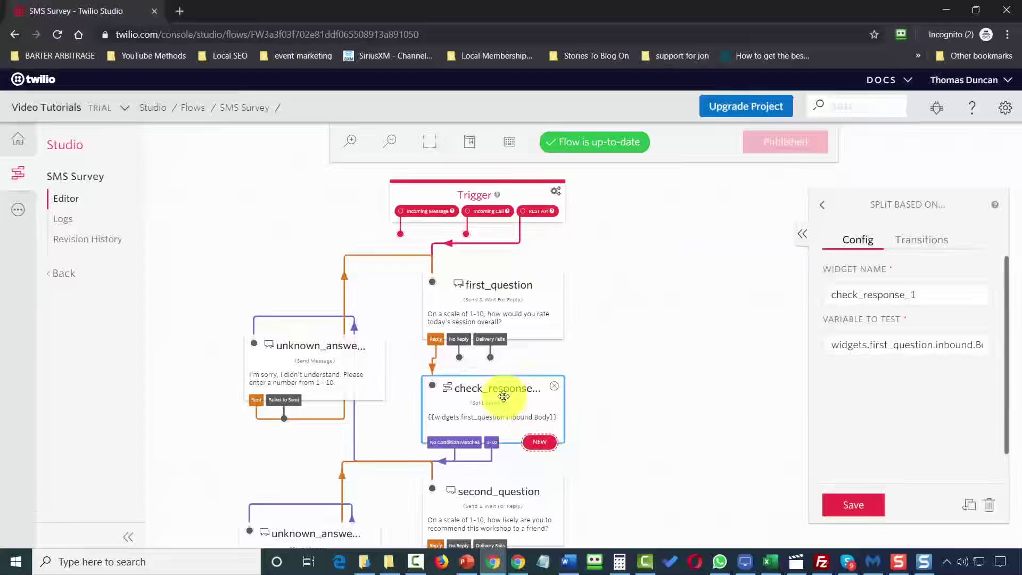
left_click(823, 205)
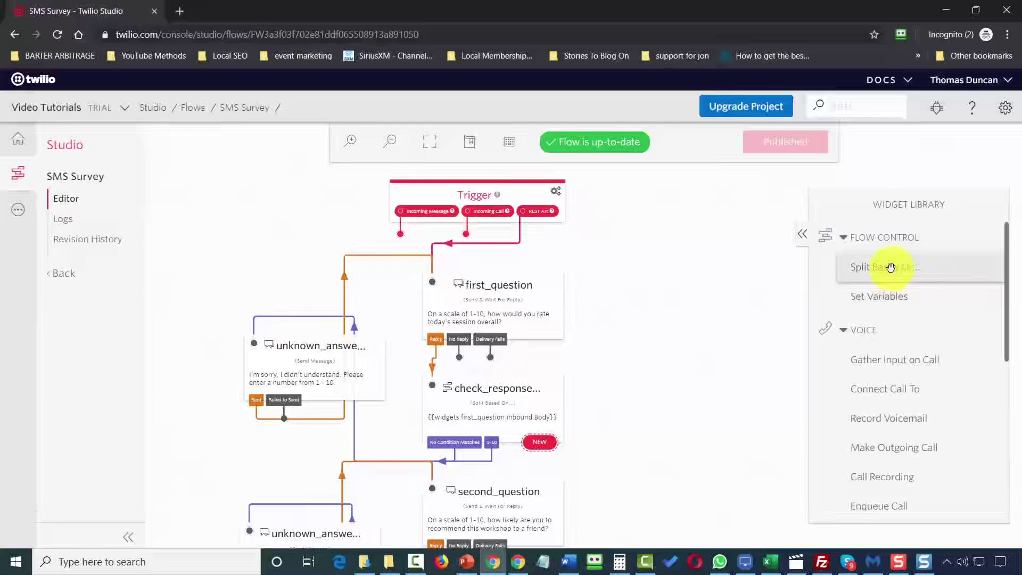
left_click_drag(891, 269, 664, 354)
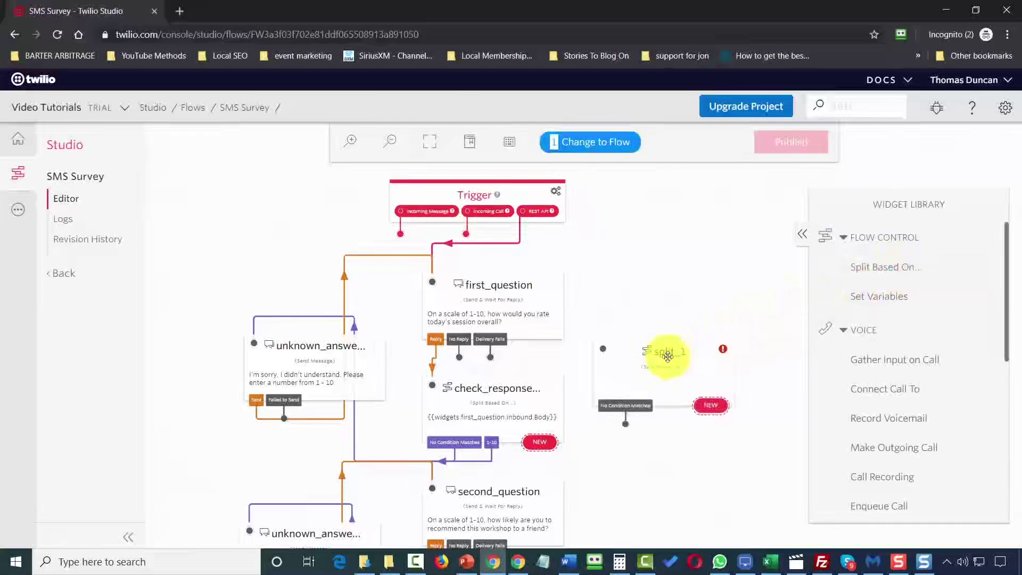
left_click(666, 356)
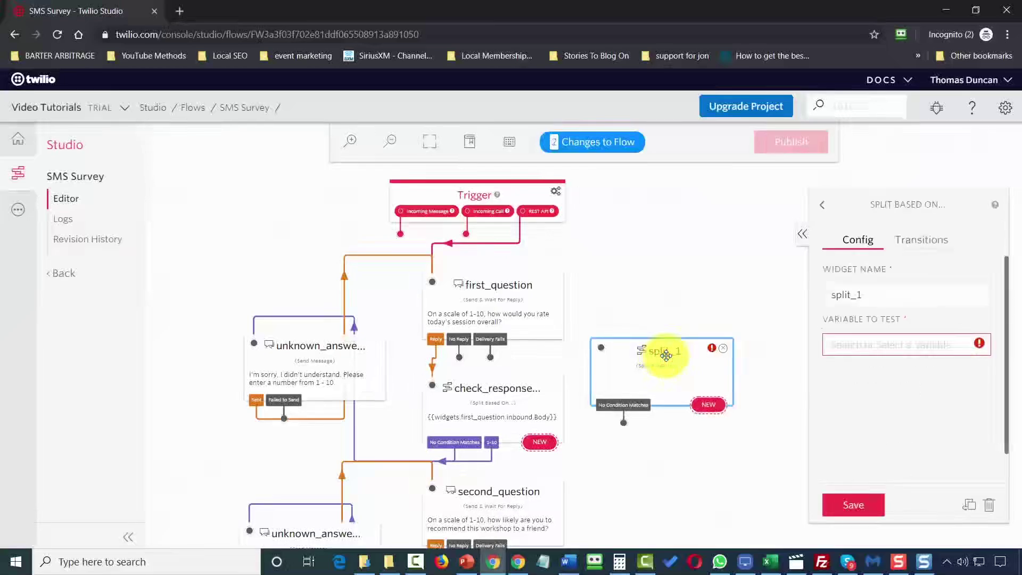
left_click(874, 343)
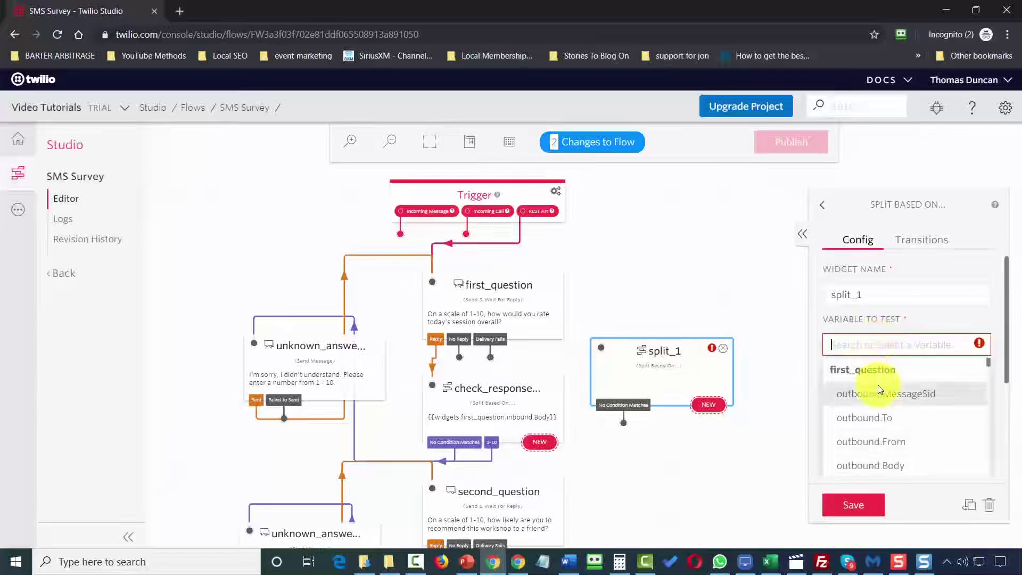
left_click(486, 394)
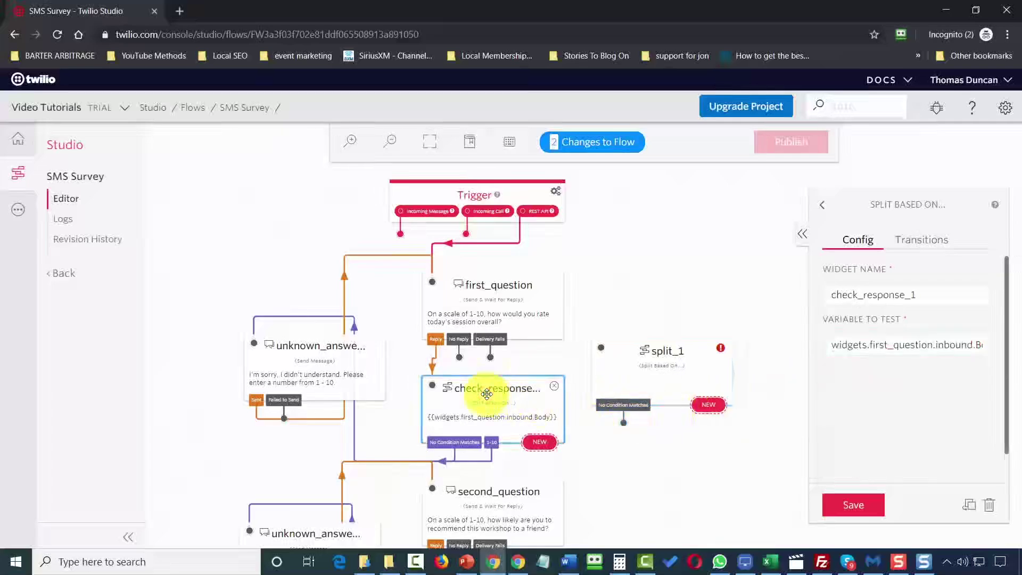
left_click(726, 361)
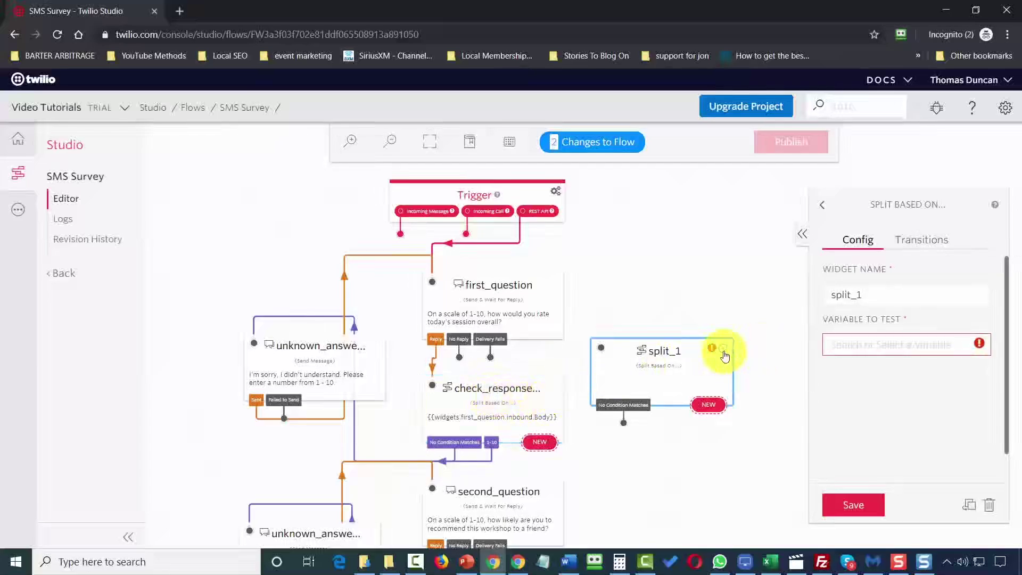
Delete split_1 and review check_response_1's outgoing paths.
left_click(724, 352)
left_click(648, 203)
left_click(512, 432)
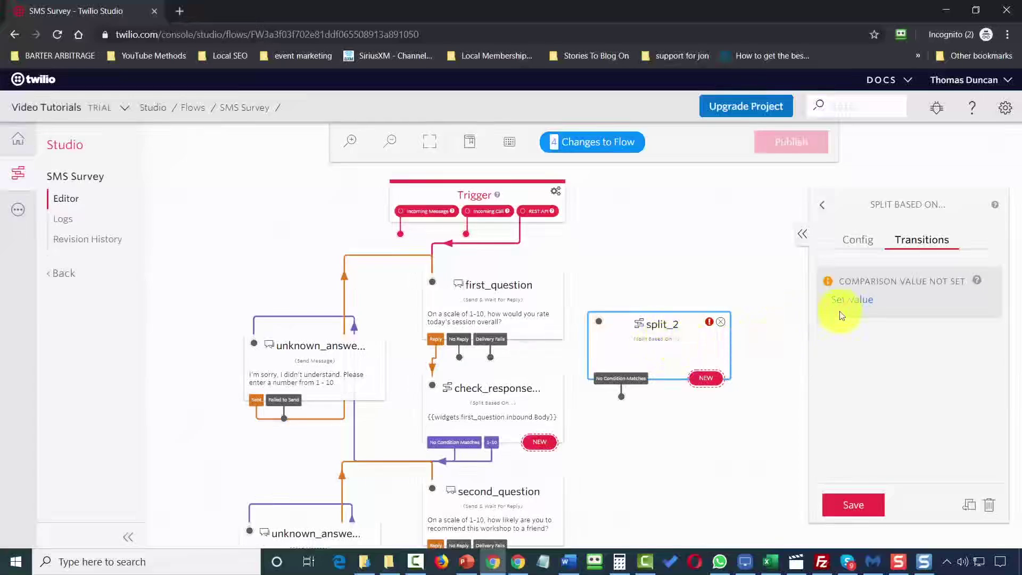
left_click(852, 301)
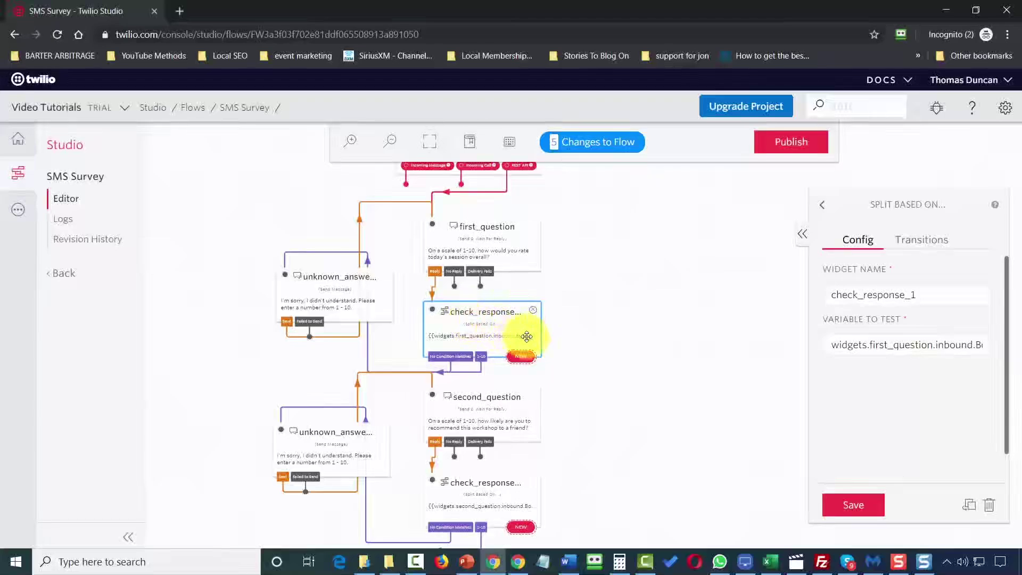
Inspect check_response_1's transitions, the unknown_answer_1 message, and its No Condition Matches routing.
left_click(884, 346)
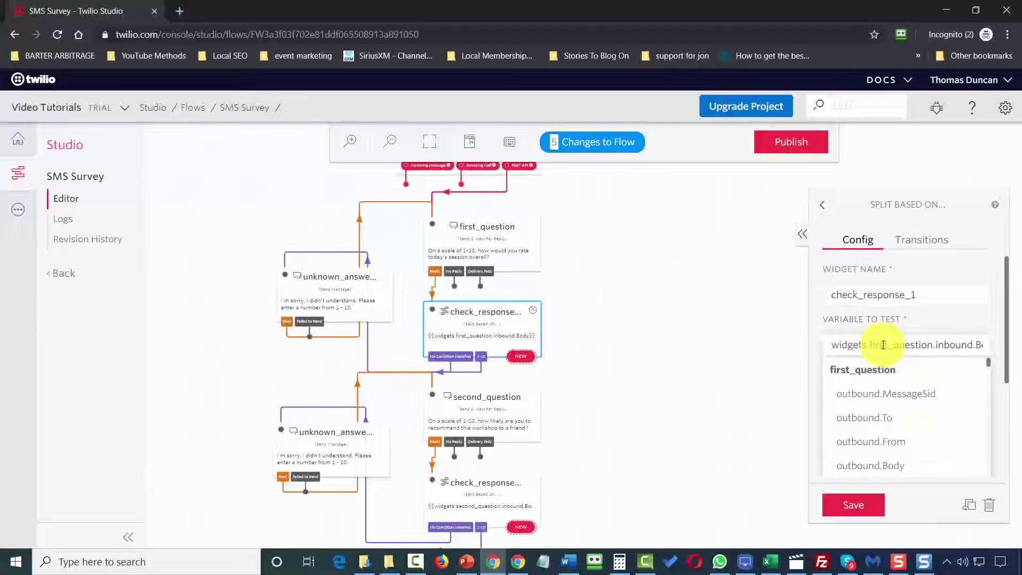
left_click(489, 328)
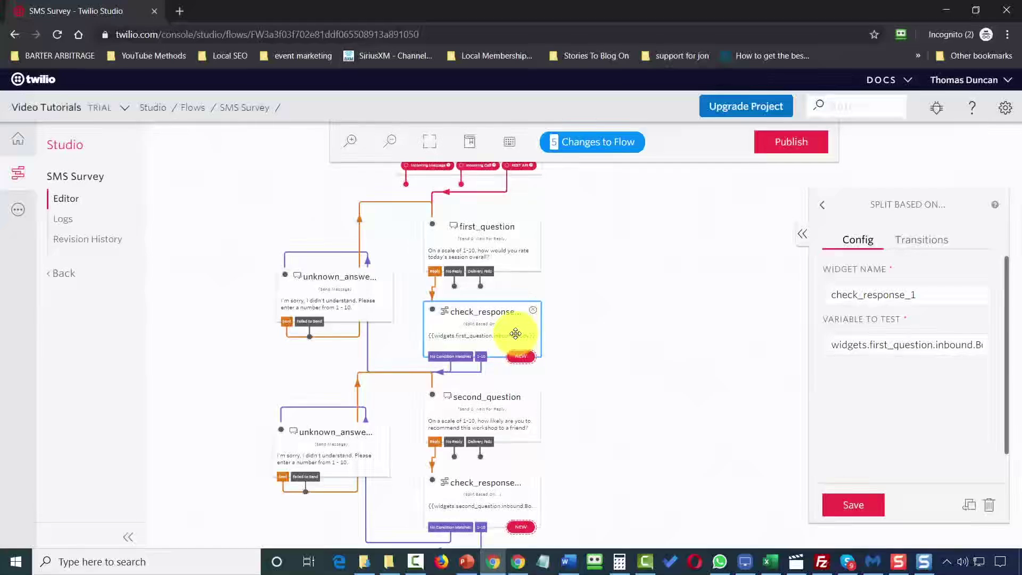
left_click(929, 247)
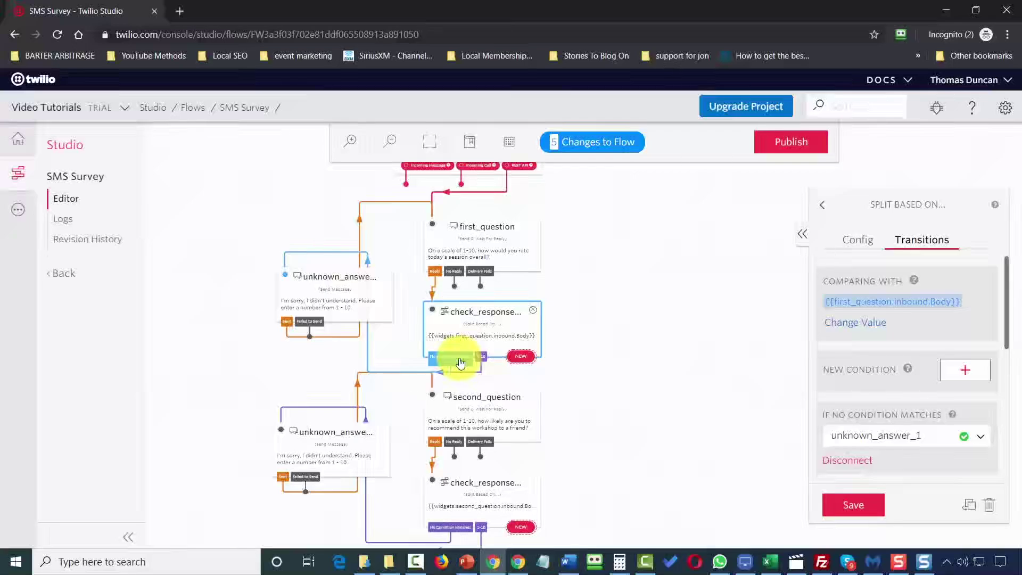
left_click(339, 288)
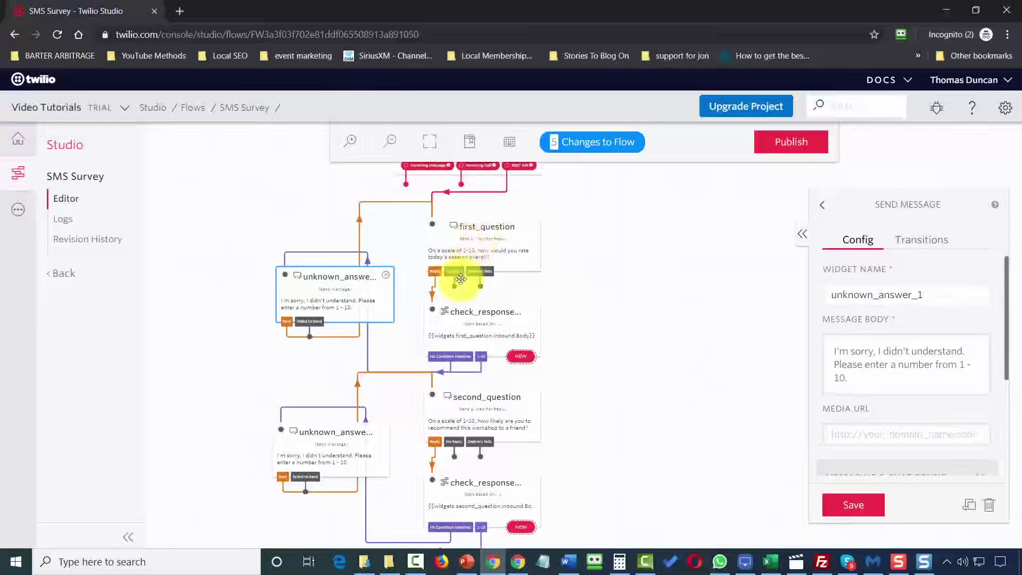
left_click(475, 331)
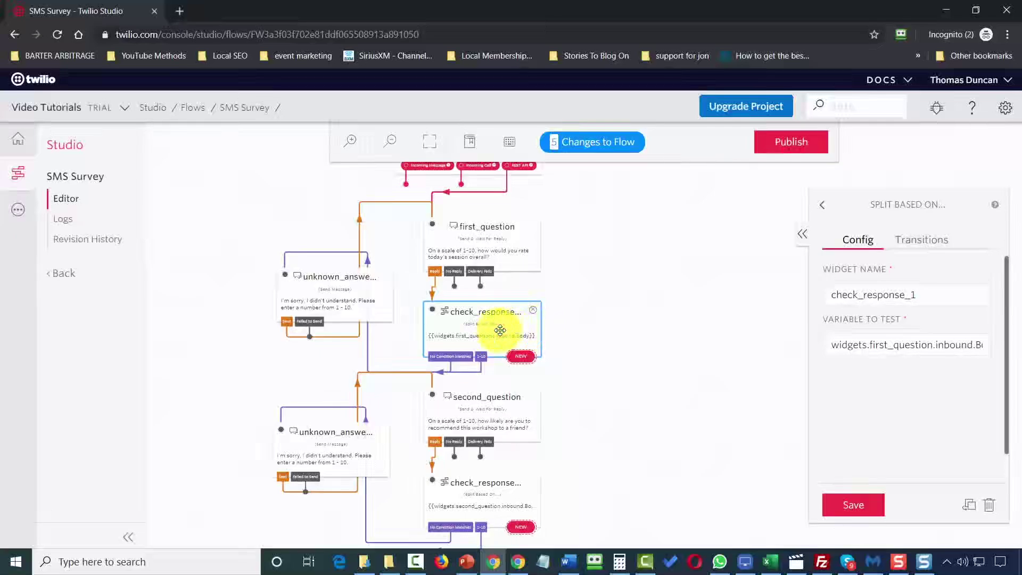
left_click(454, 360)
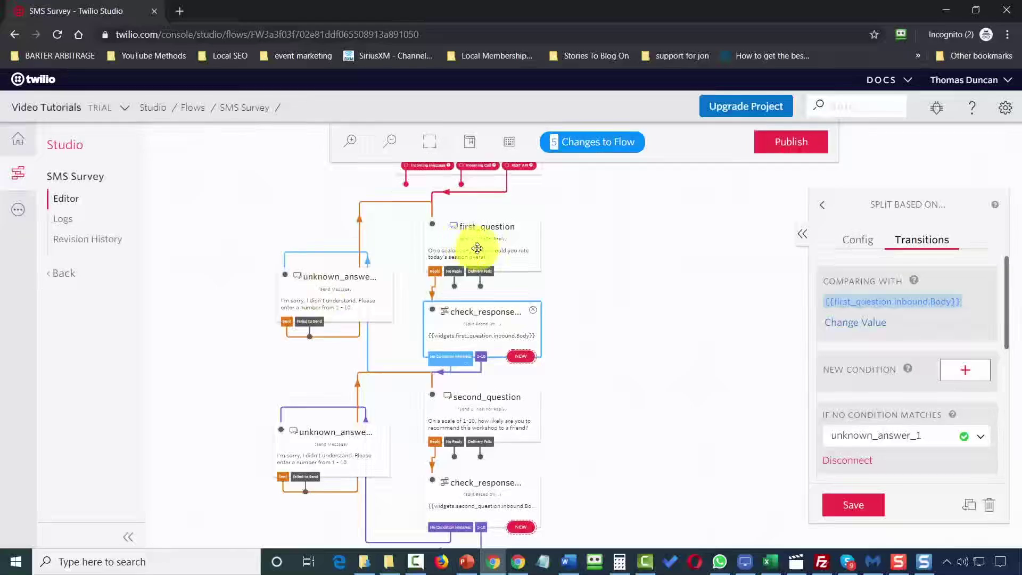
Check that the 1-10 regex condition leads to second_question, then open second_question.
left_click(482, 358)
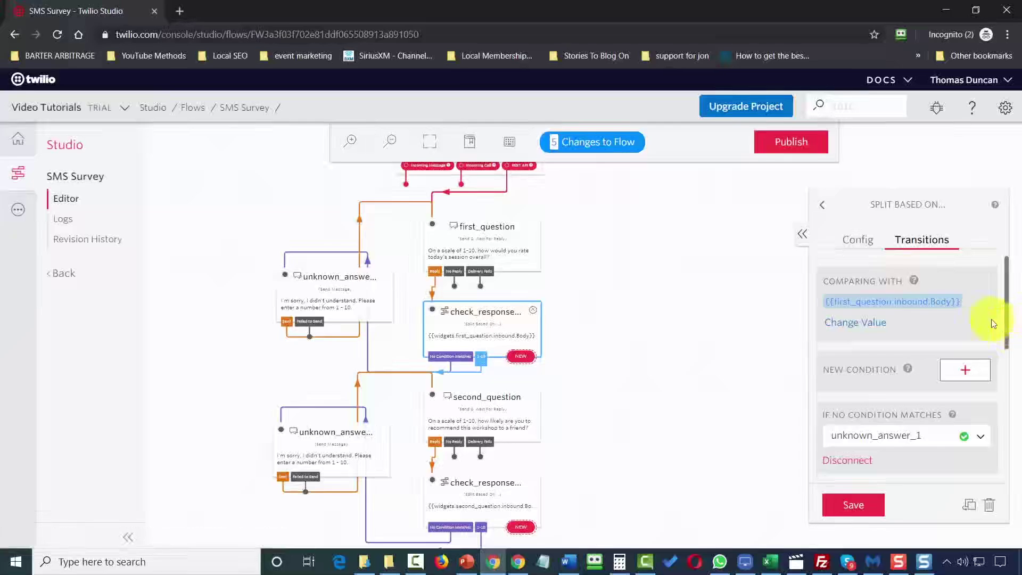
scroll(986, 323, "down", 3)
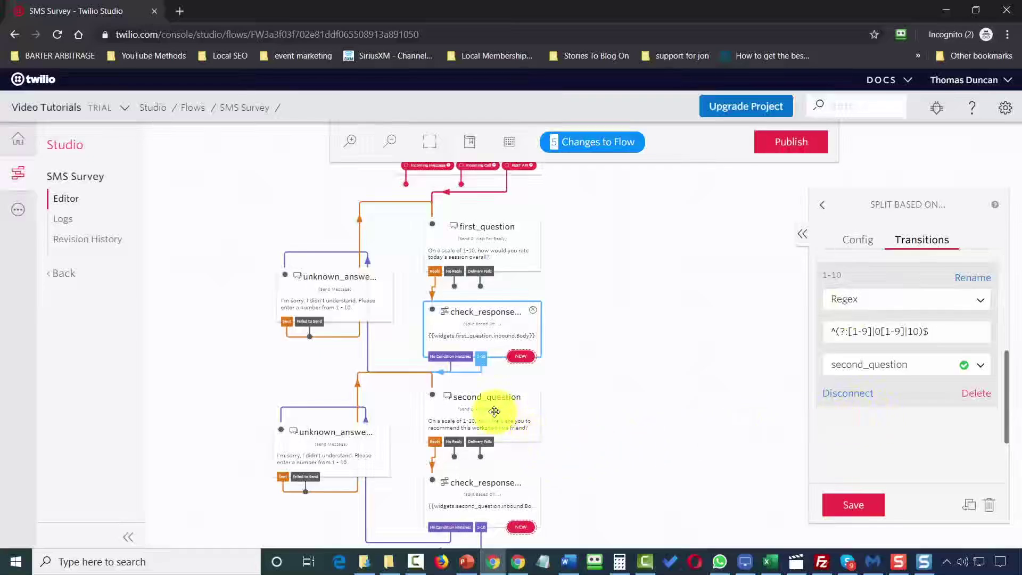
left_click(495, 411)
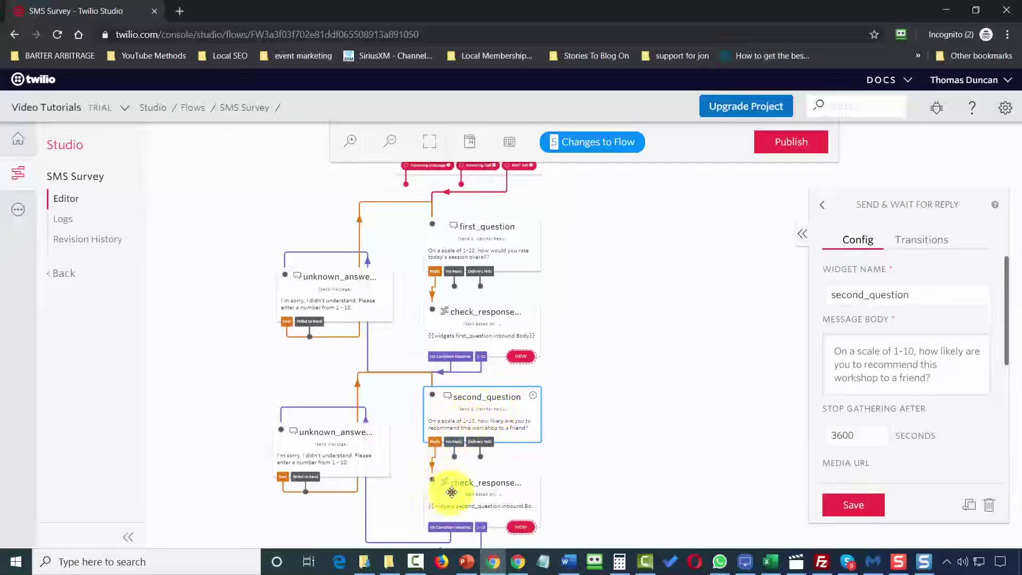
left_click(452, 491)
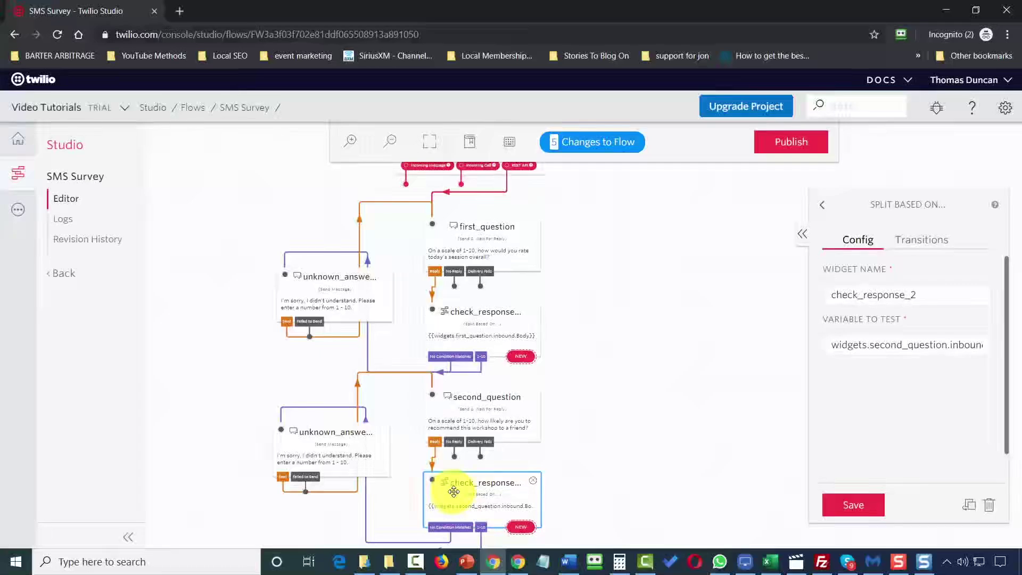
left_click(345, 449)
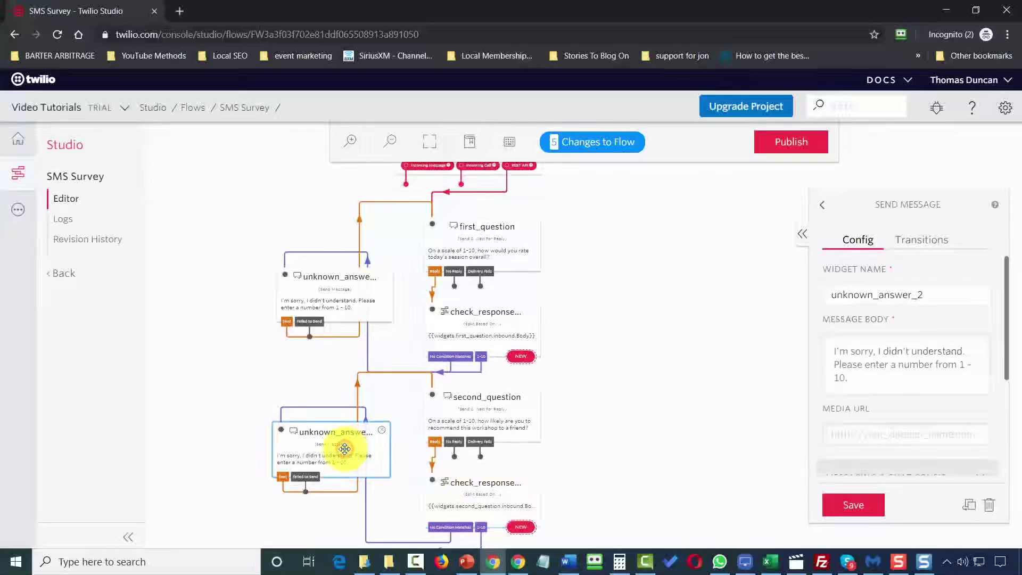
left_click(483, 501)
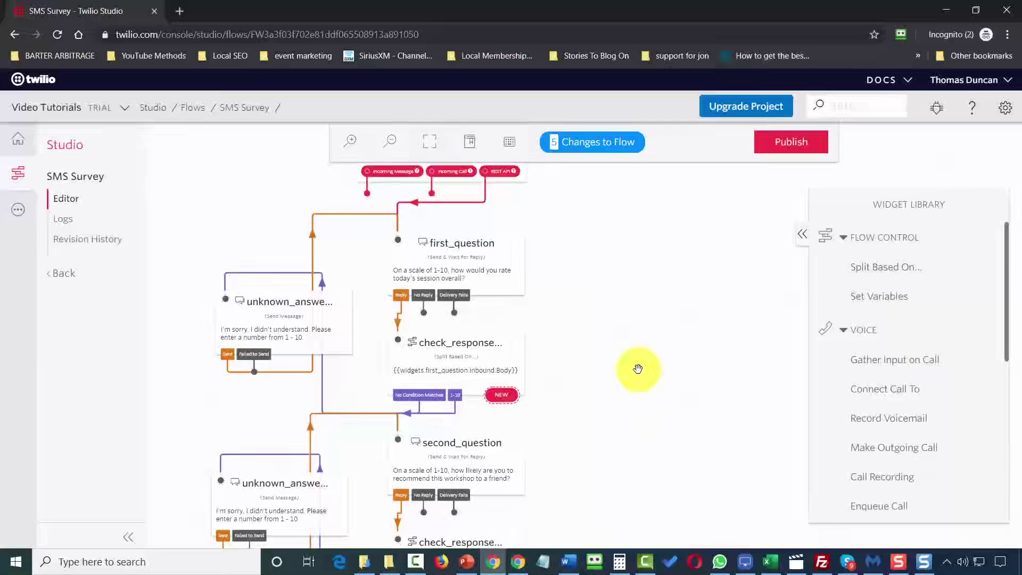
scroll(636, 373, "down", 4)
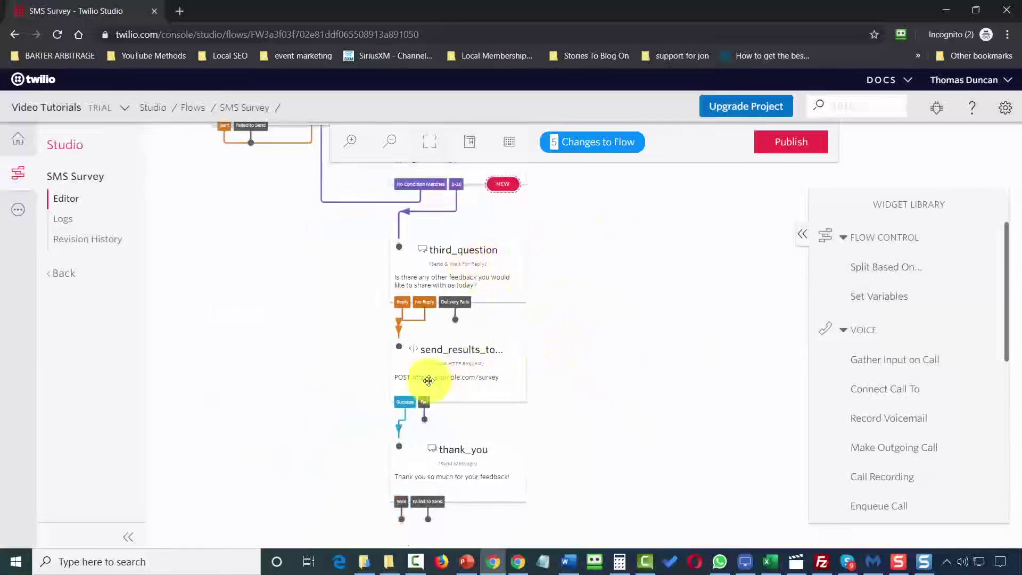
left_click(456, 366)
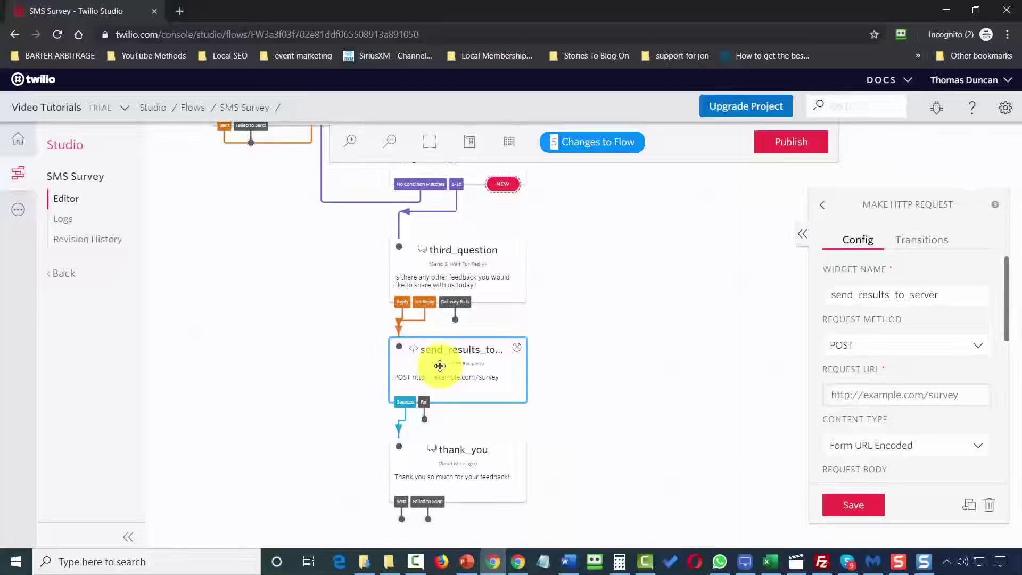
left_click(685, 382)
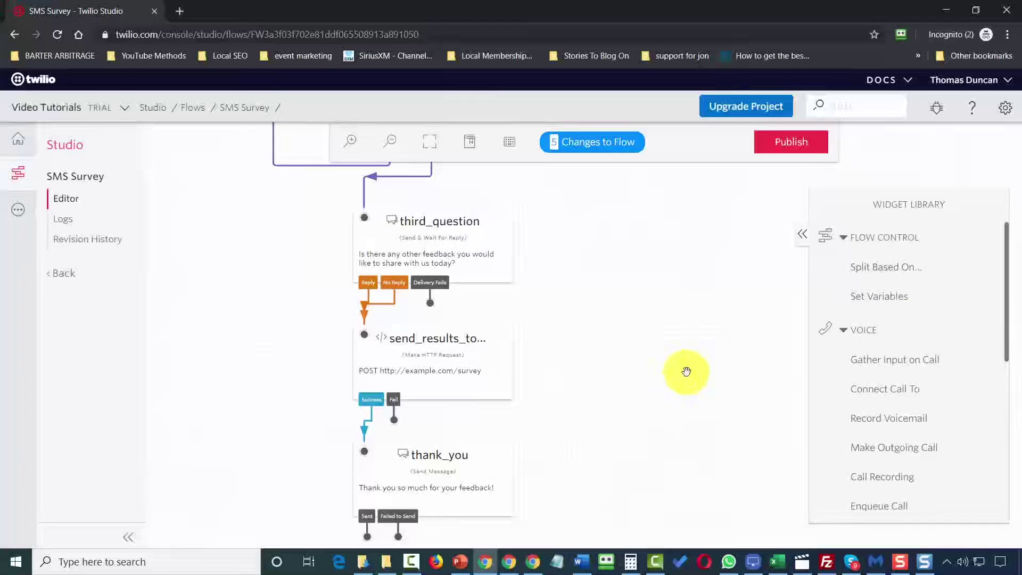
Publish SMS Survey and set the phone number's A Message Comes In to that flow, then save.
left_click(779, 147)
left_click(655, 230)
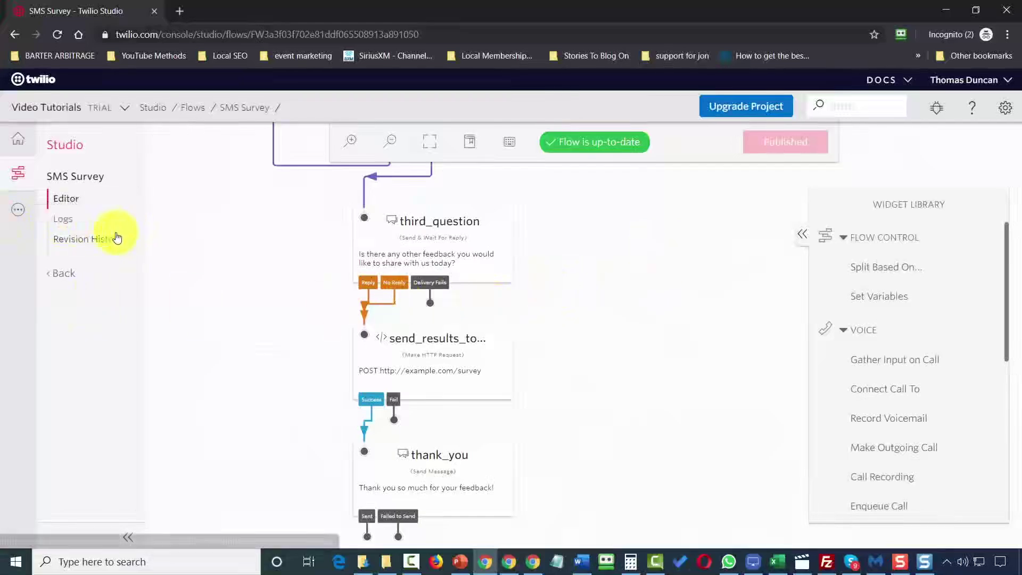
left_click(19, 210)
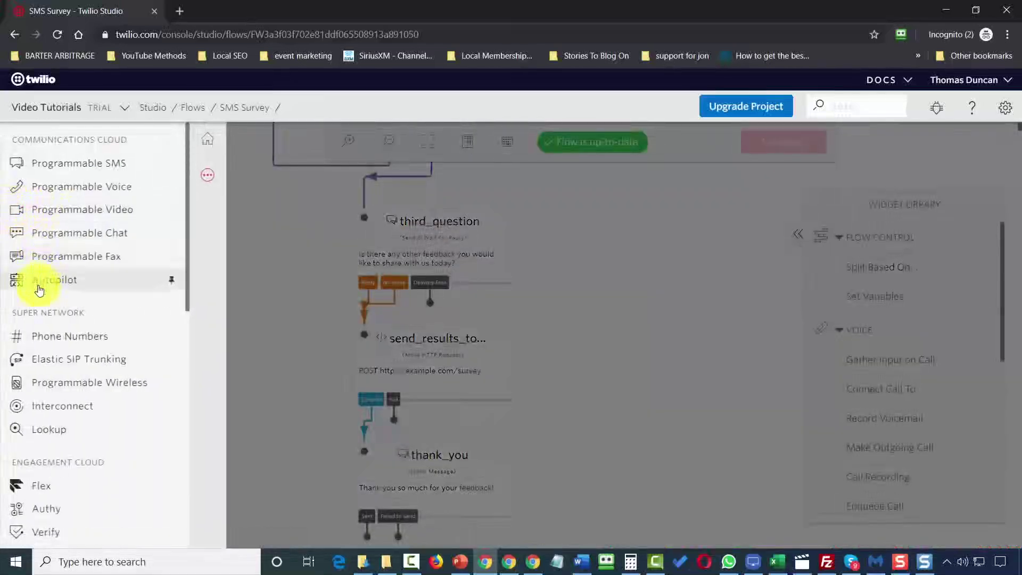
left_click(53, 338)
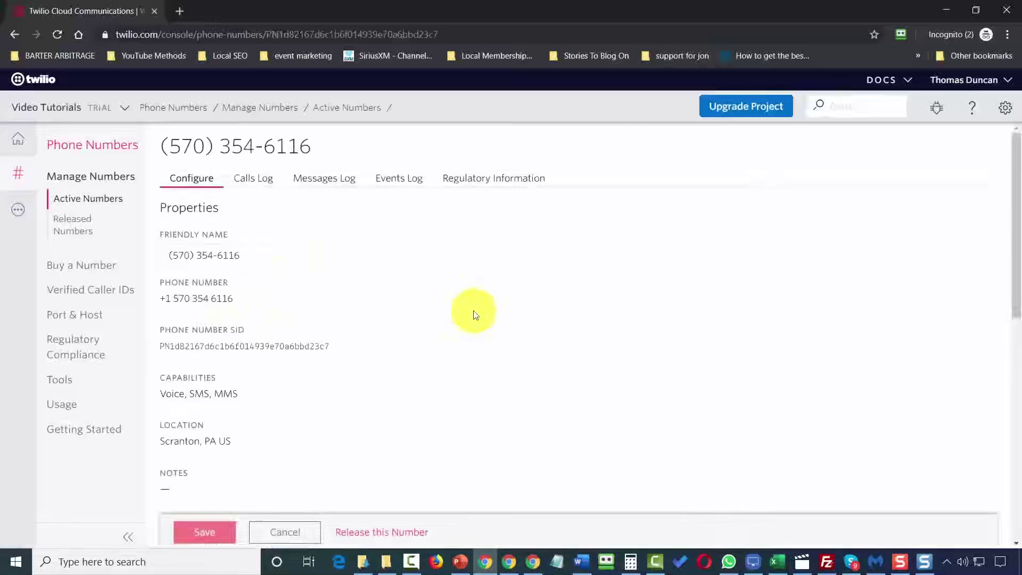
scroll(417, 307, "down", 3)
scroll(417, 309, "down", 5)
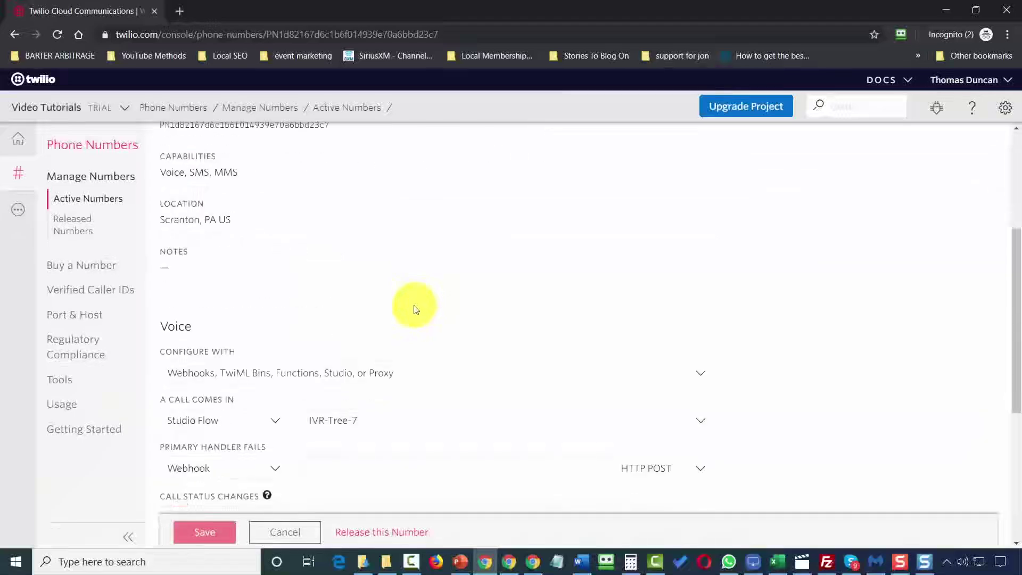
scroll(413, 307, "down", 1)
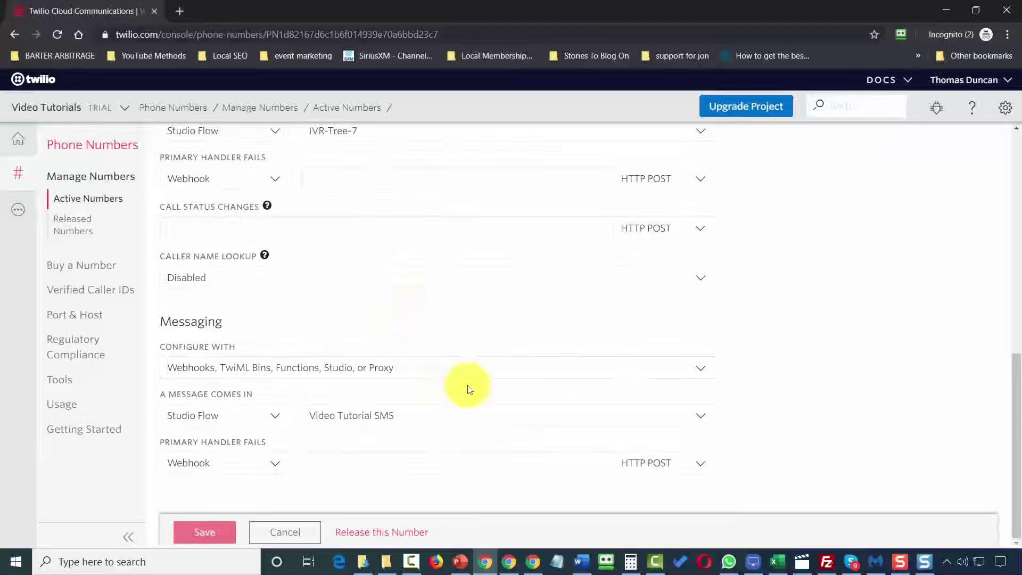
left_click(627, 422)
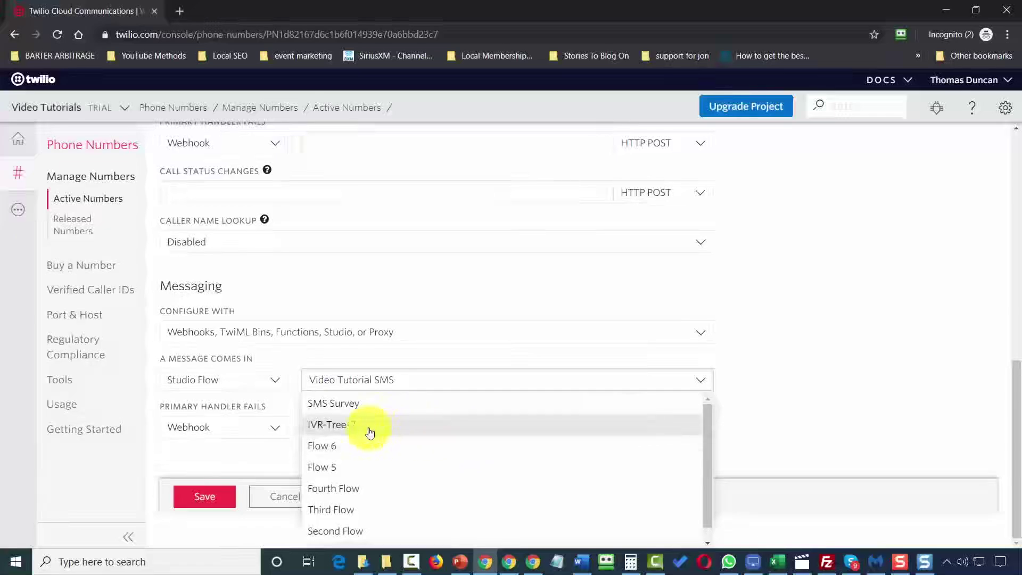
left_click(344, 408)
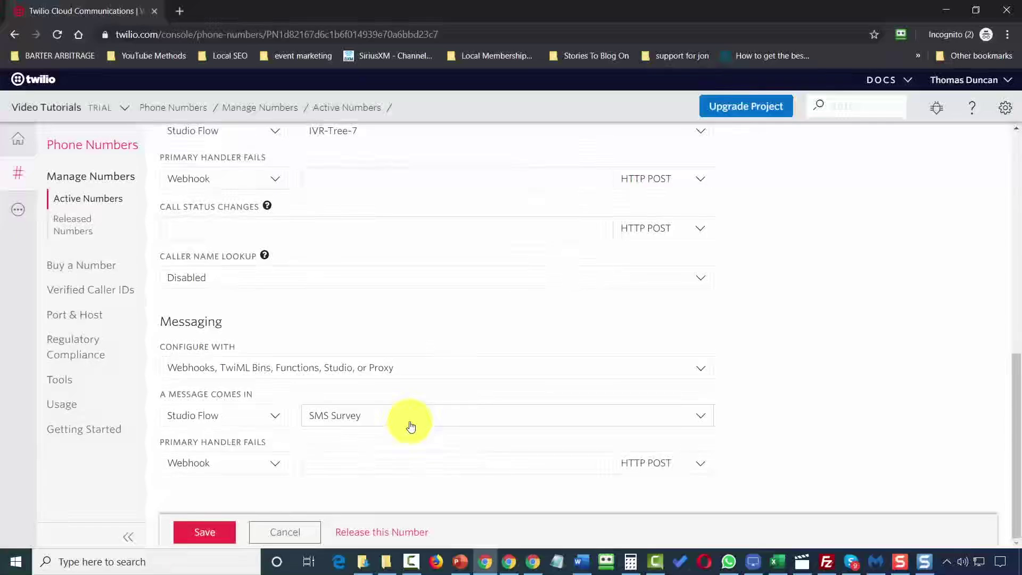
left_click(213, 530)
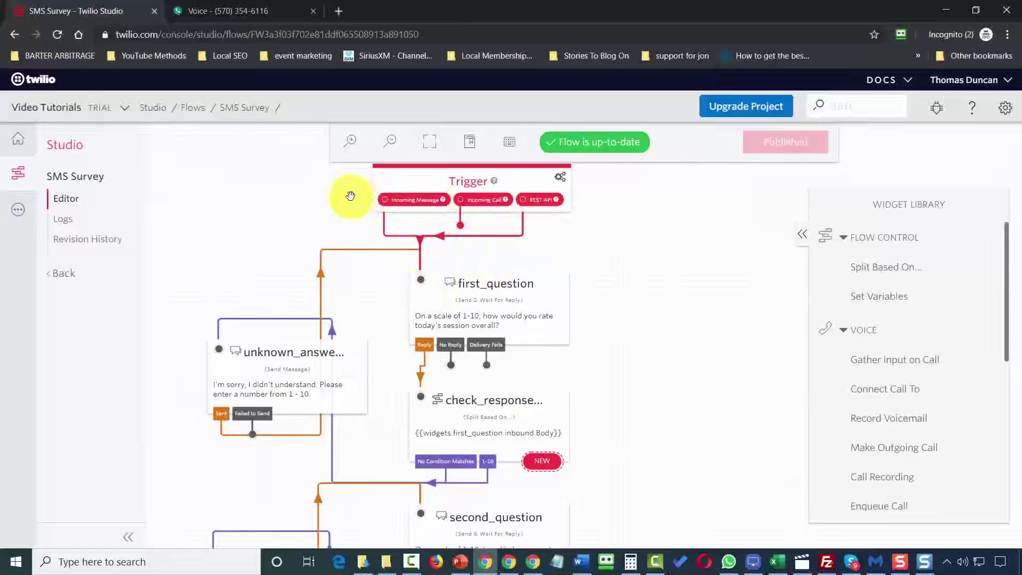
Connect the Incoming Message trigger to first_question and switch to the Google Voice thread.
left_click_drag(390, 200, 433, 283)
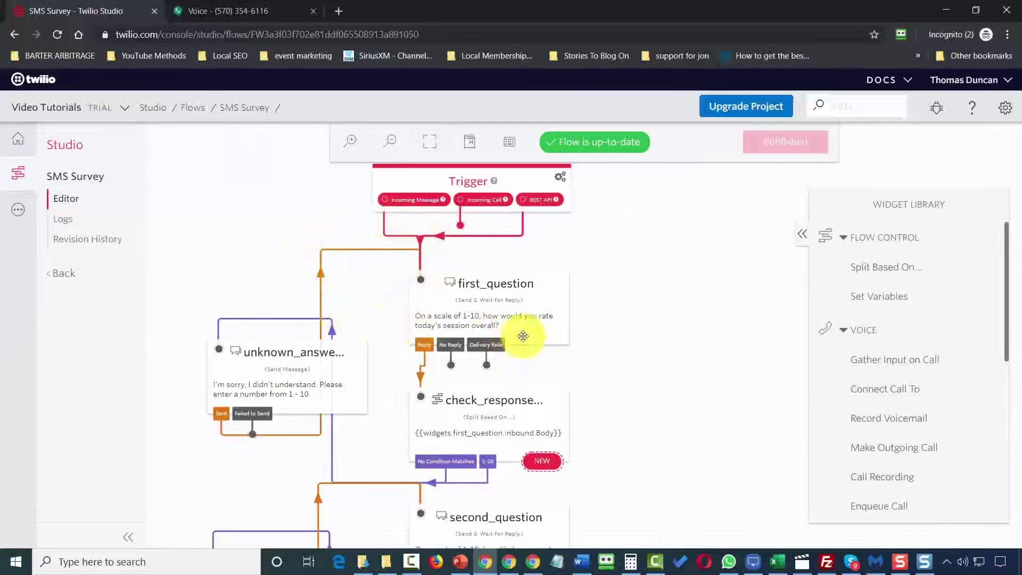
key("ctrl+Tab")
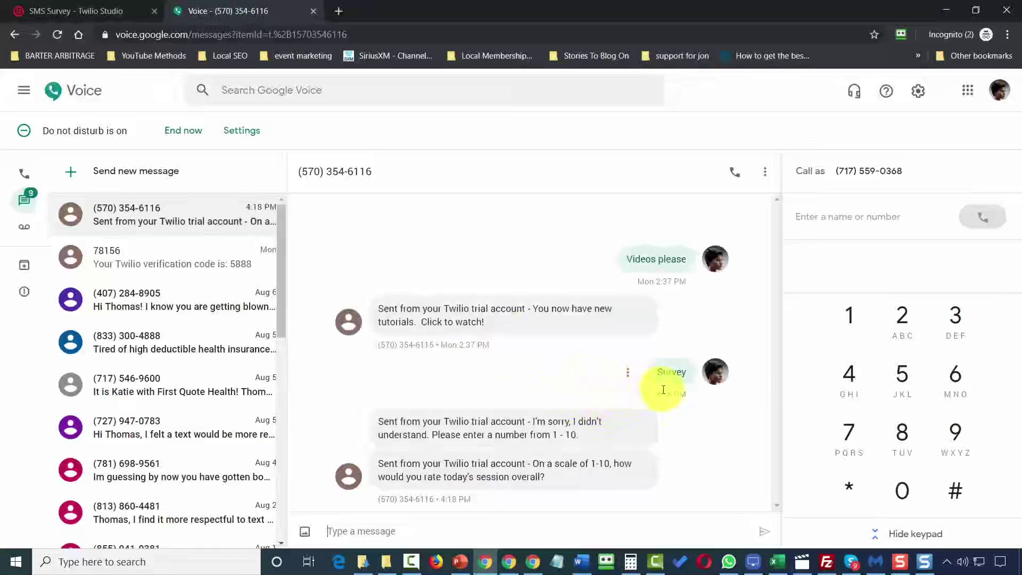
Reply 3 to the survey, then send the non-numeric answer "I wouldn't.".
left_click(434, 516)
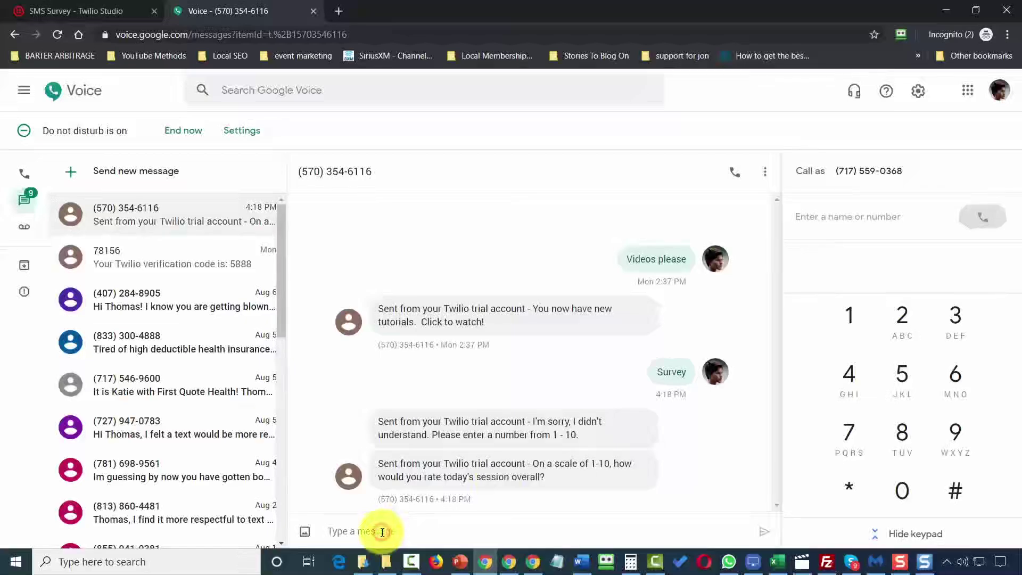
type("3")
key("Return")
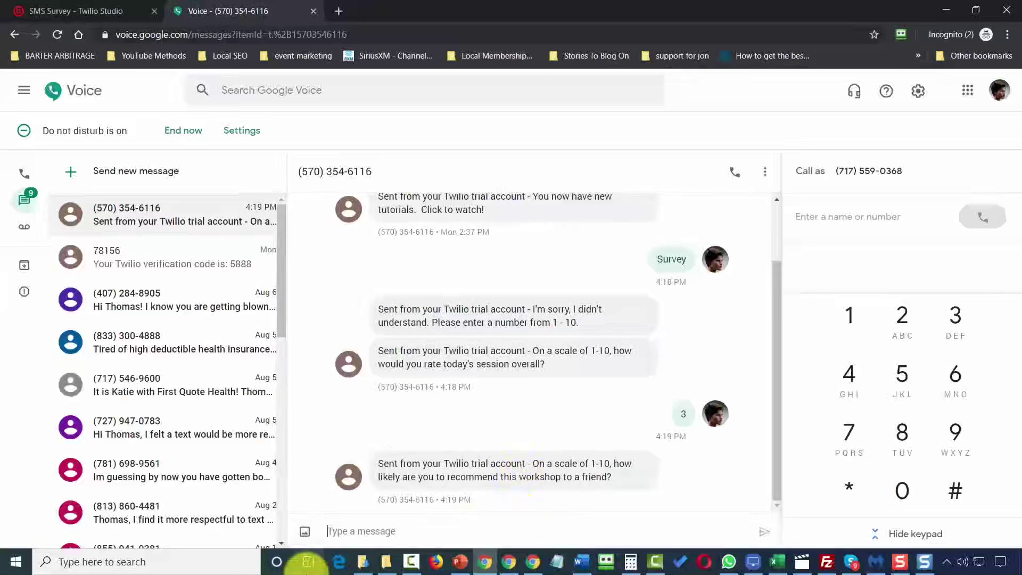
type("I wouldn't.")
key("Return")
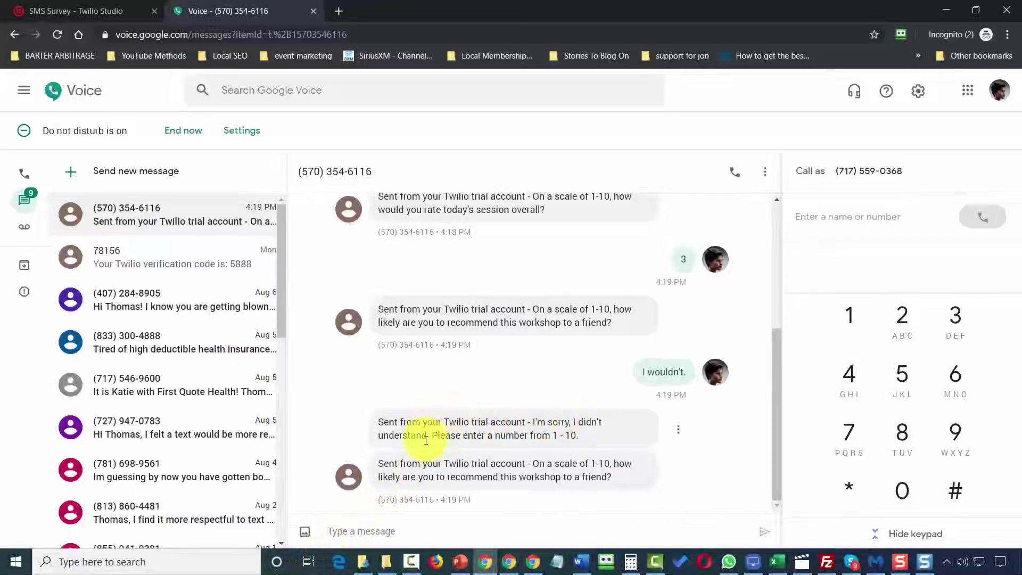
left_click(396, 527)
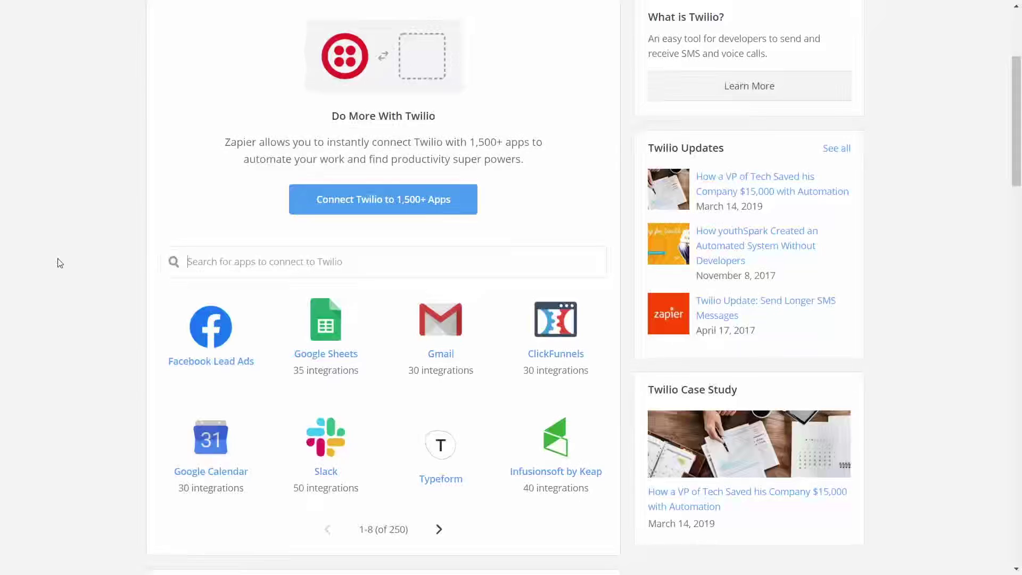
Search for 'twitter' and open the Twilio + Twitter page's Popular Ways to Connect list.
type("twitter")
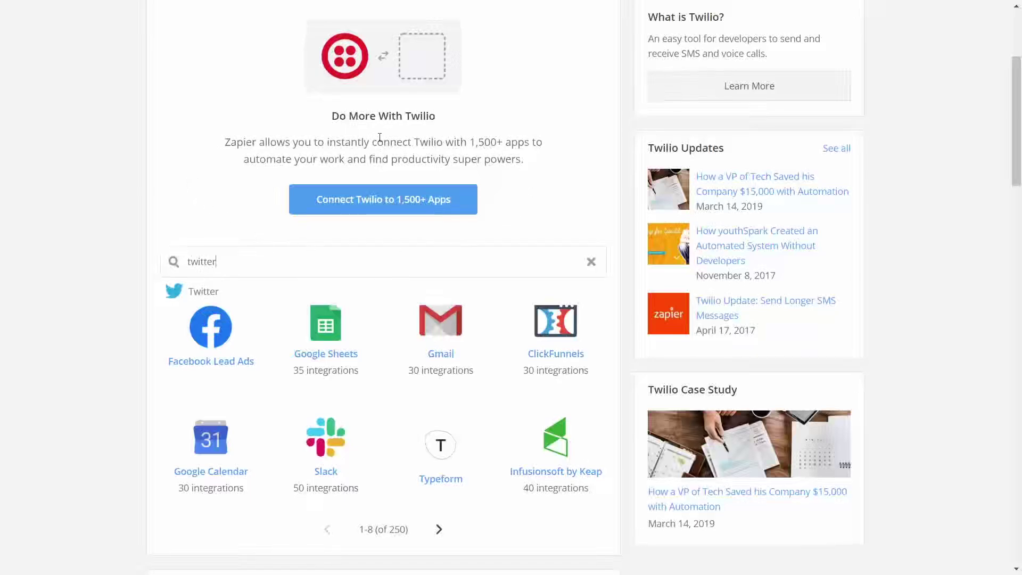
left_click(203, 293)
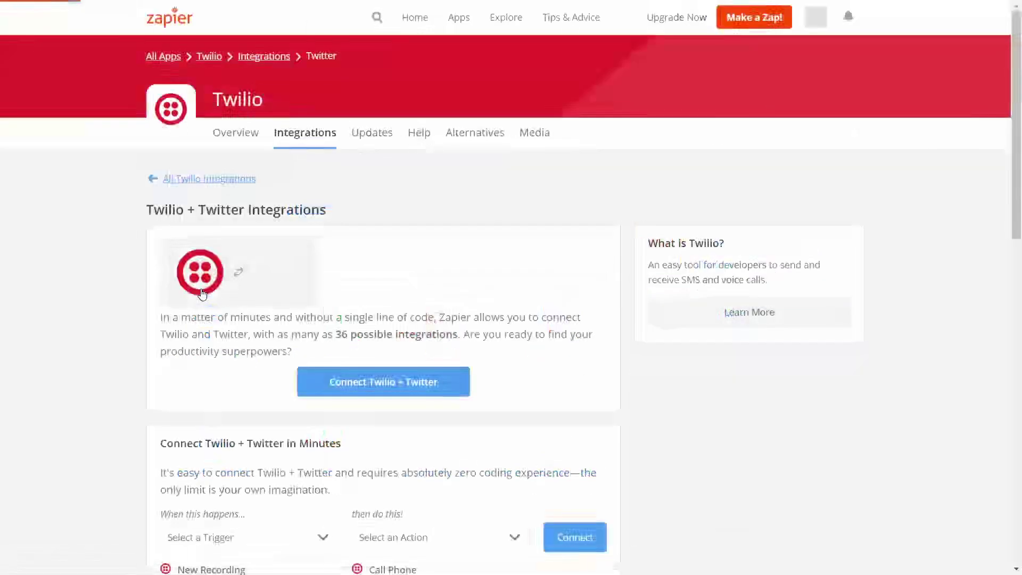
scroll(202, 290, "down", 4)
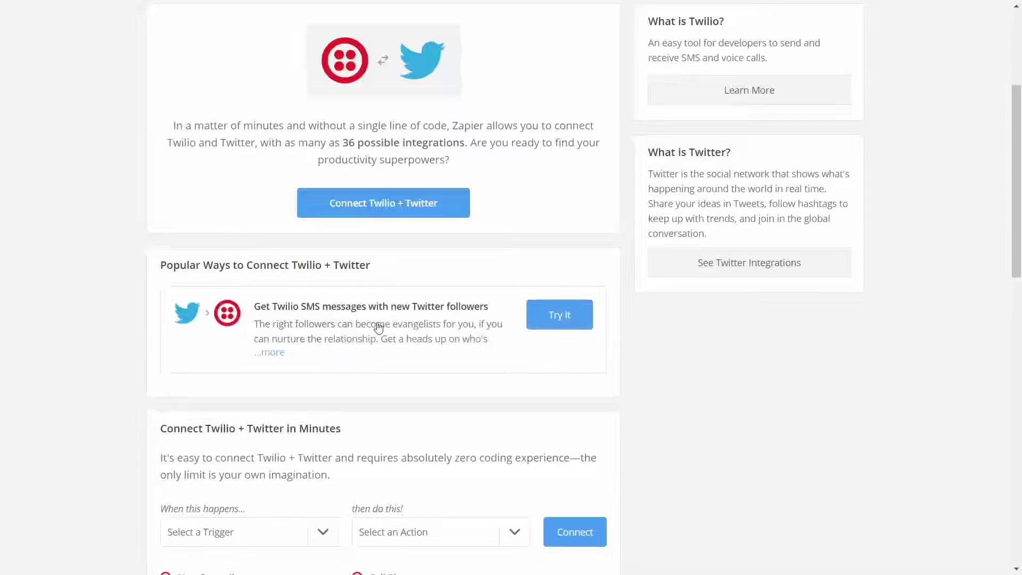
Start the SMS-for-new-Twitter-followers template with the New Follower trigger and connect the Twitter account.
left_click(553, 324)
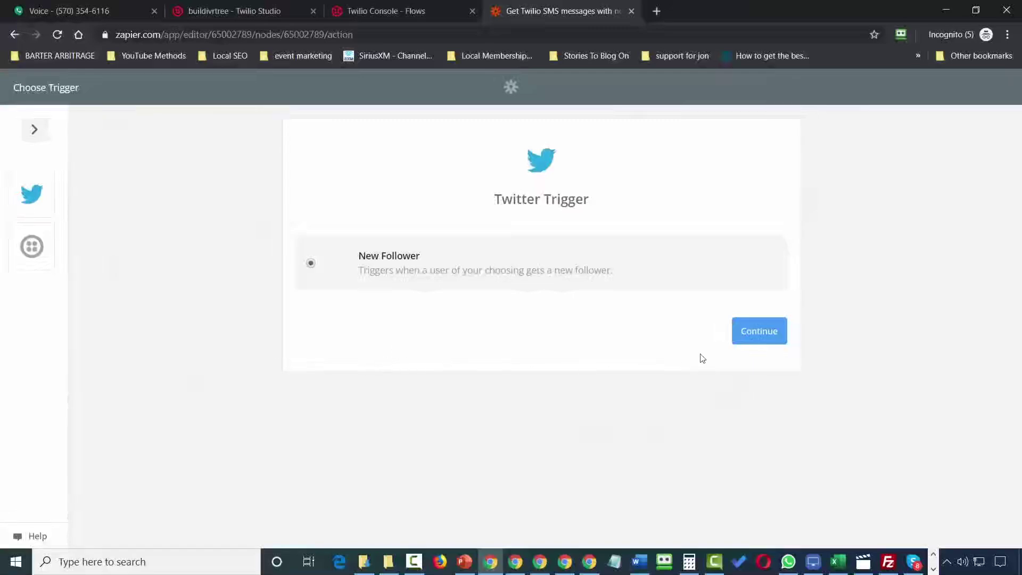
left_click(759, 341)
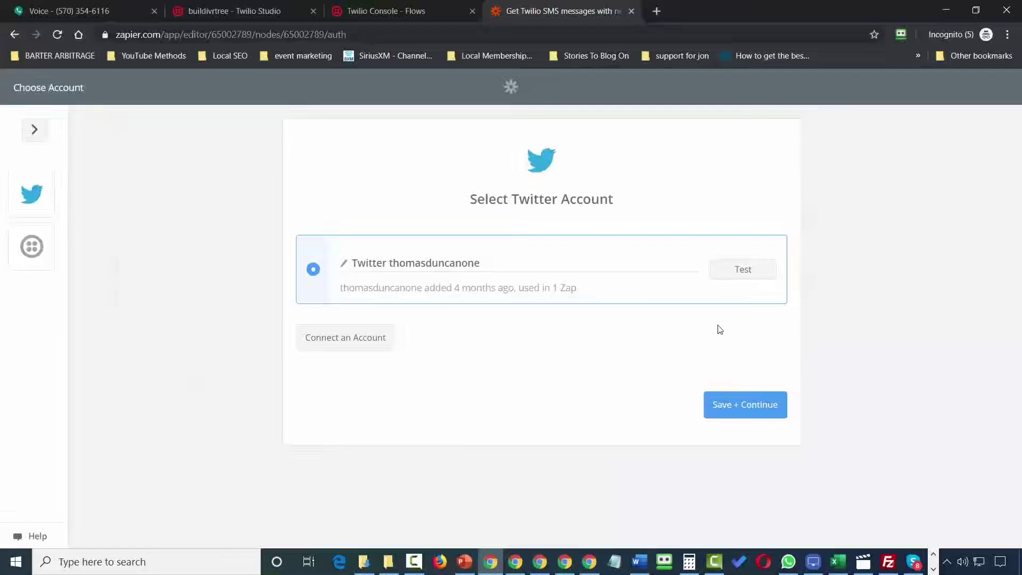
left_click(746, 279)
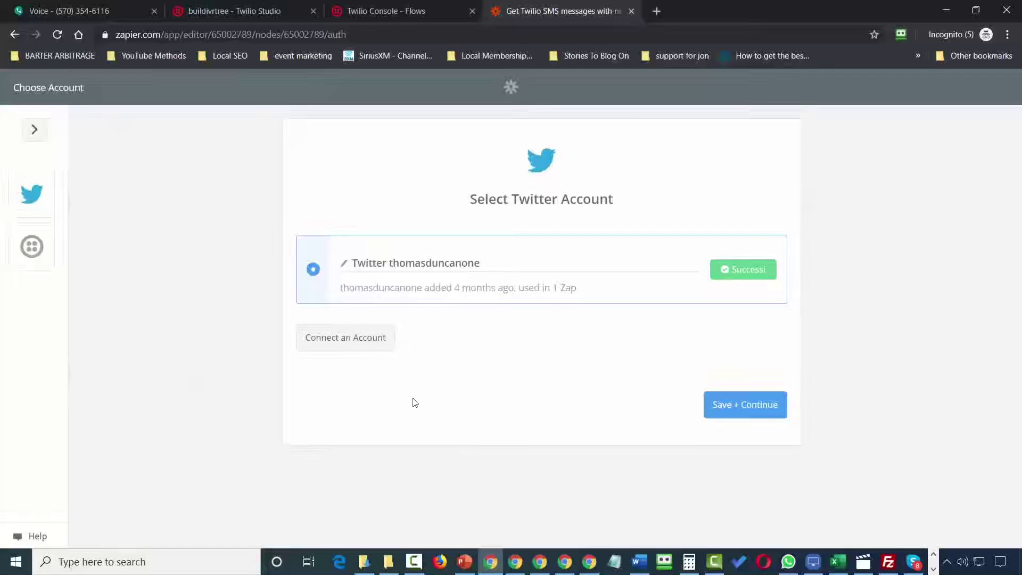
left_click(354, 342)
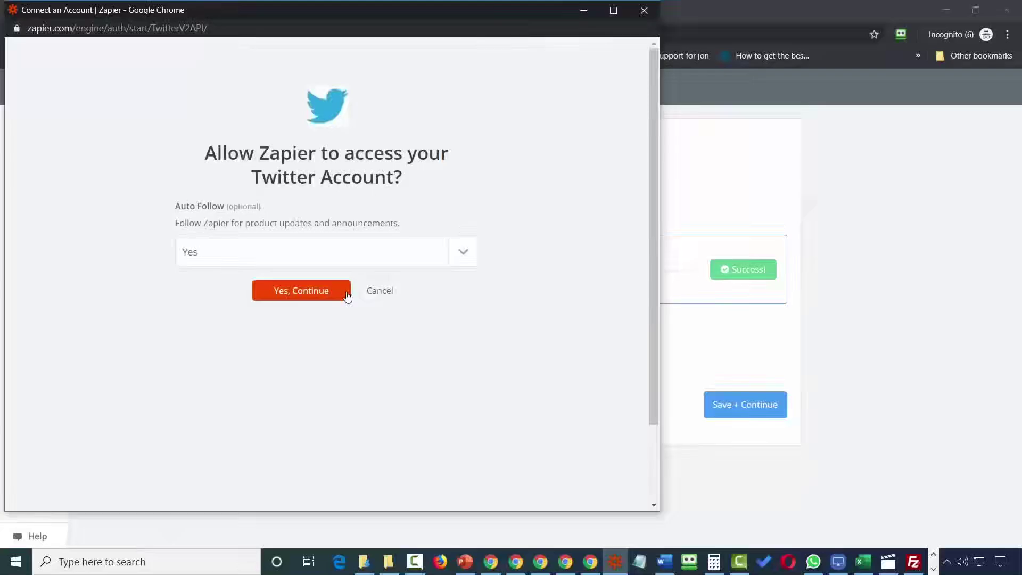
left_click(347, 292)
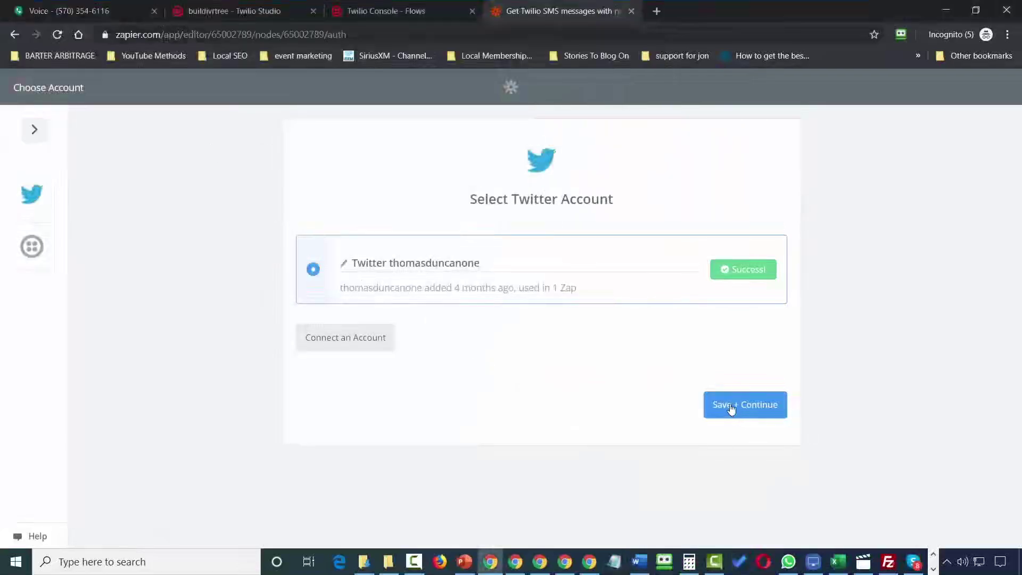
left_click(730, 405)
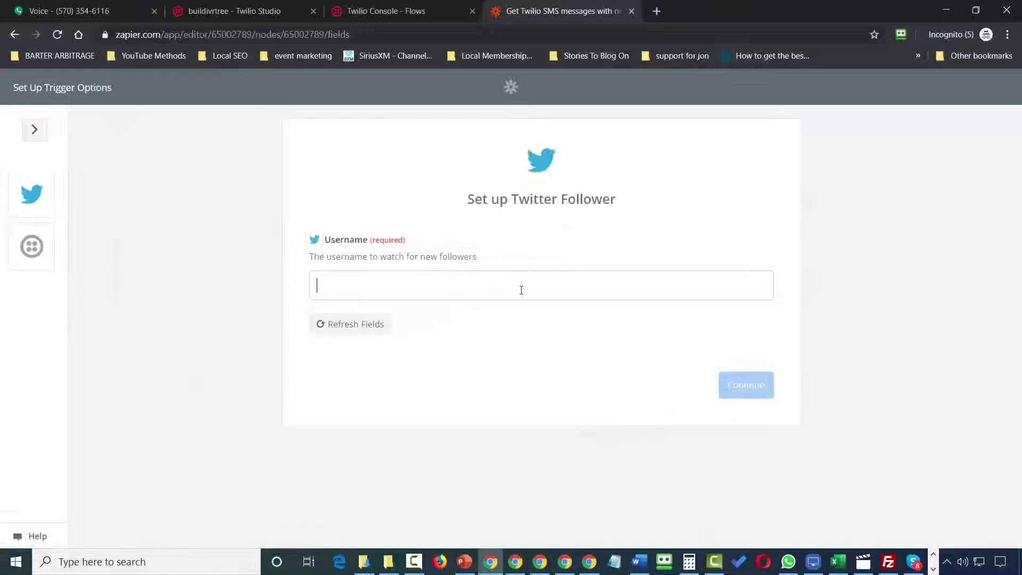
Set the watched Twitter username to google and continue to the follower samples.
left_click(421, 282)
type("google")
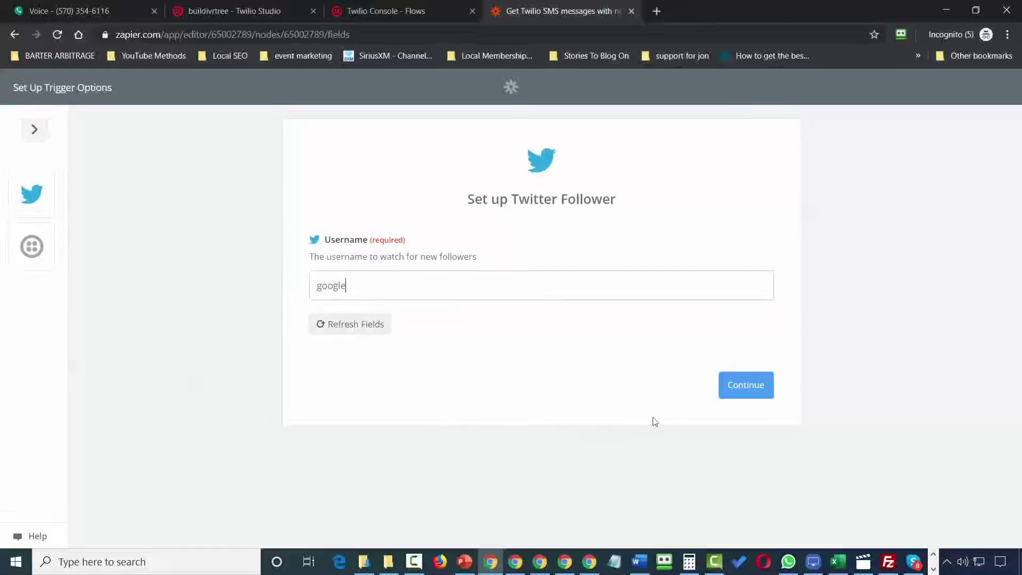
left_click(748, 388)
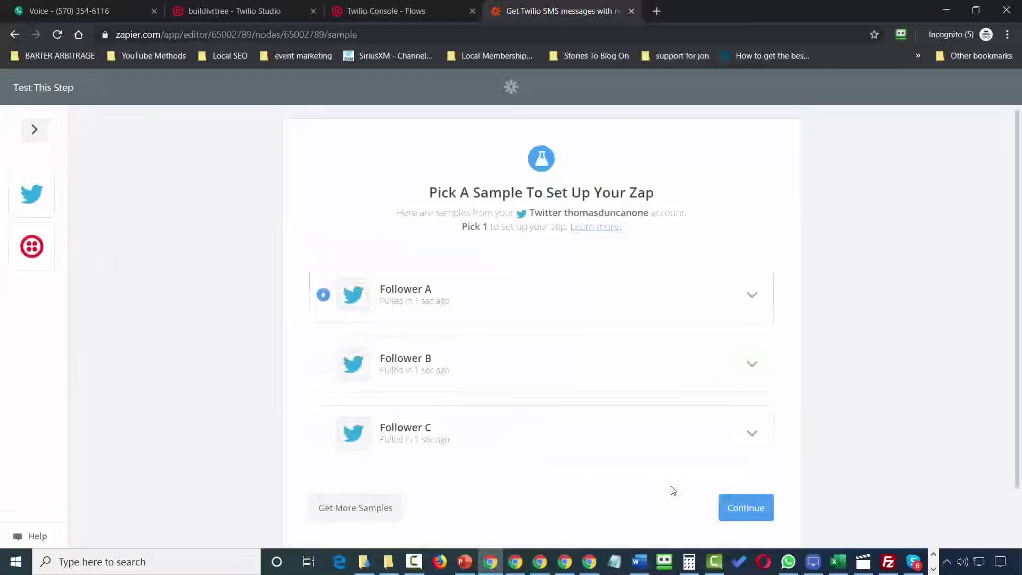
Accept the sample follower and add a Twilio Send SMS action using the Twilio #2 account.
left_click(753, 516)
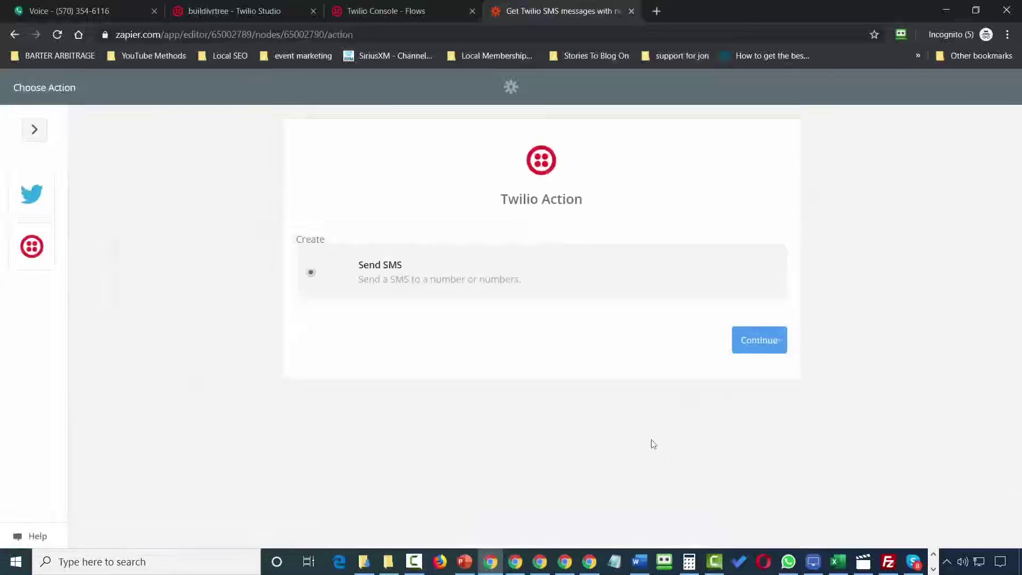
left_click(756, 342)
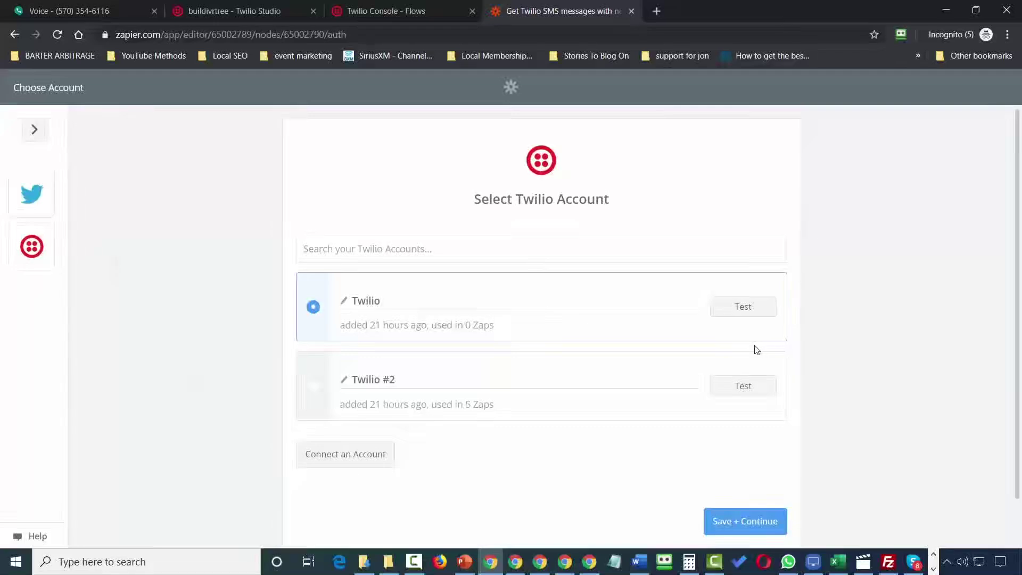
left_click(317, 387)
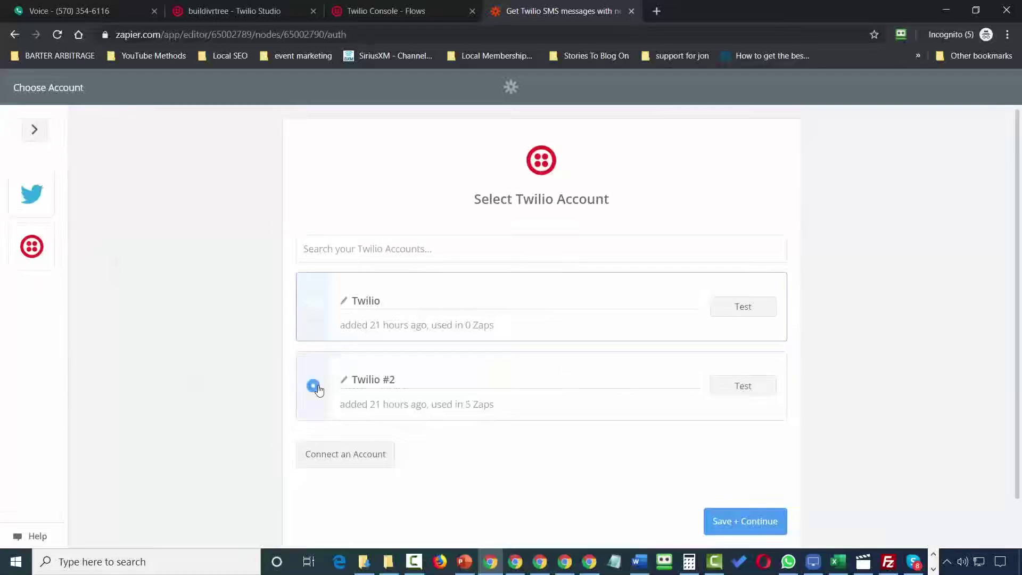
left_click(739, 523)
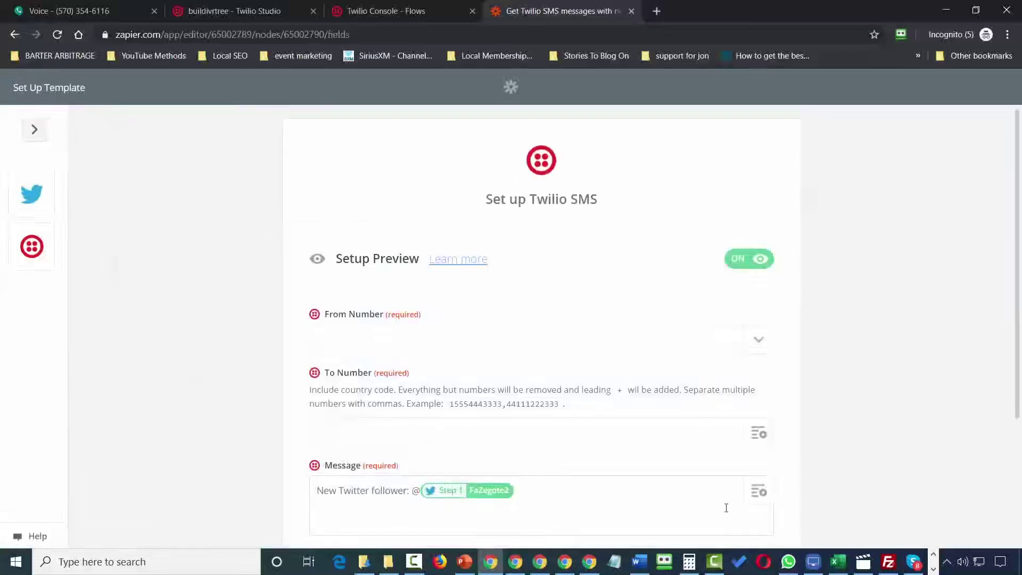
Set the Twilio number as sender, send a test SMS, and finish the Zap.
left_click(758, 342)
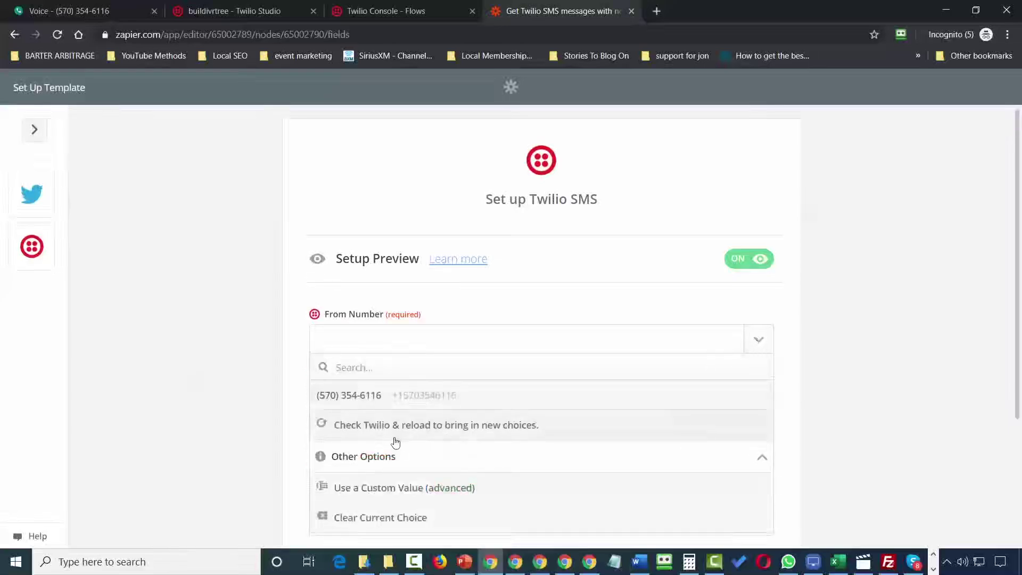
left_click(362, 406)
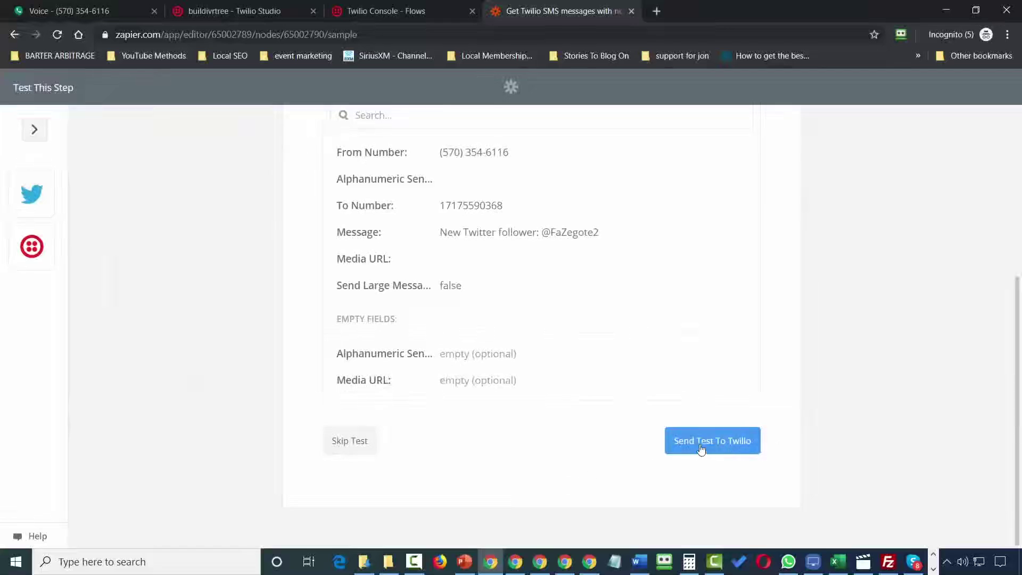
left_click(701, 449)
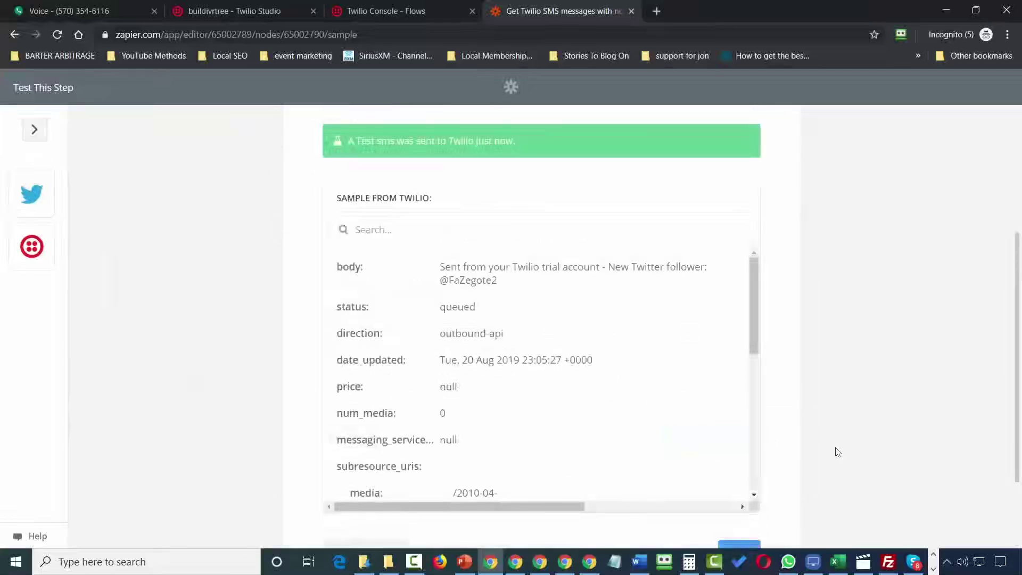
scroll(838, 452, "down", 3)
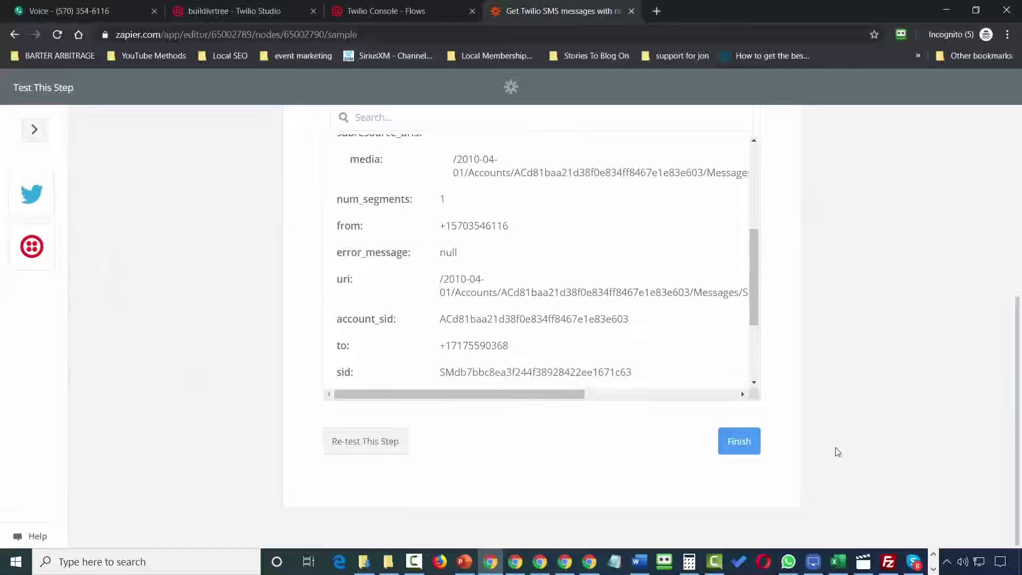
left_click(742, 442)
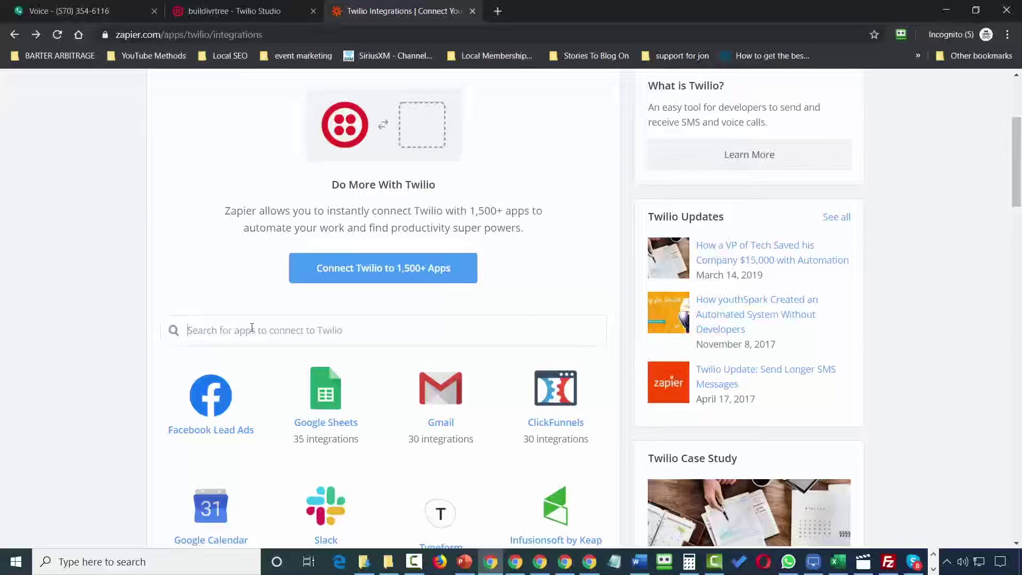
Search the Twilio integrations for WordPress and start the SMS-to-WordPress Zap template.
type("wordpress")
left_click(212, 359)
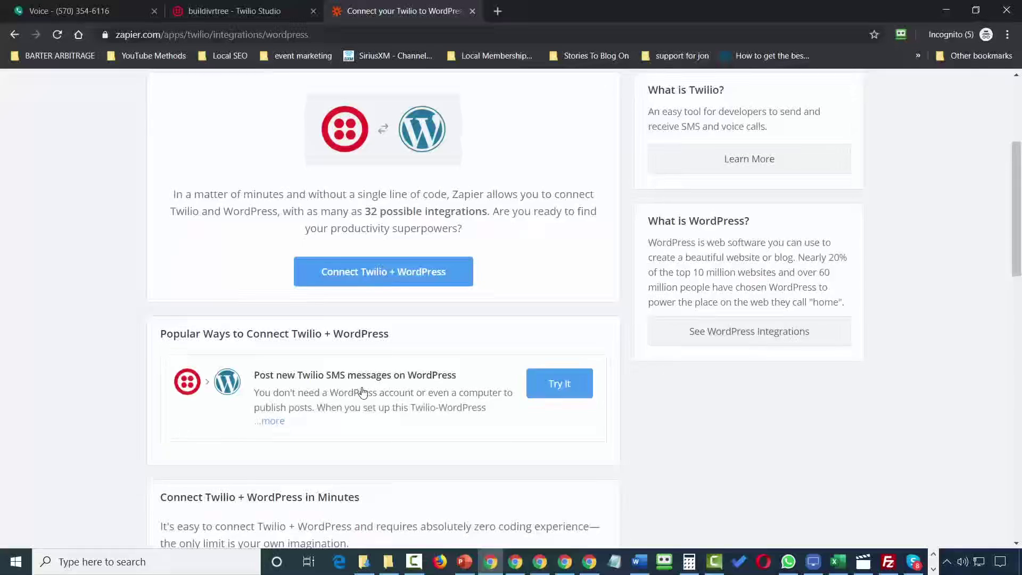
left_click(549, 389)
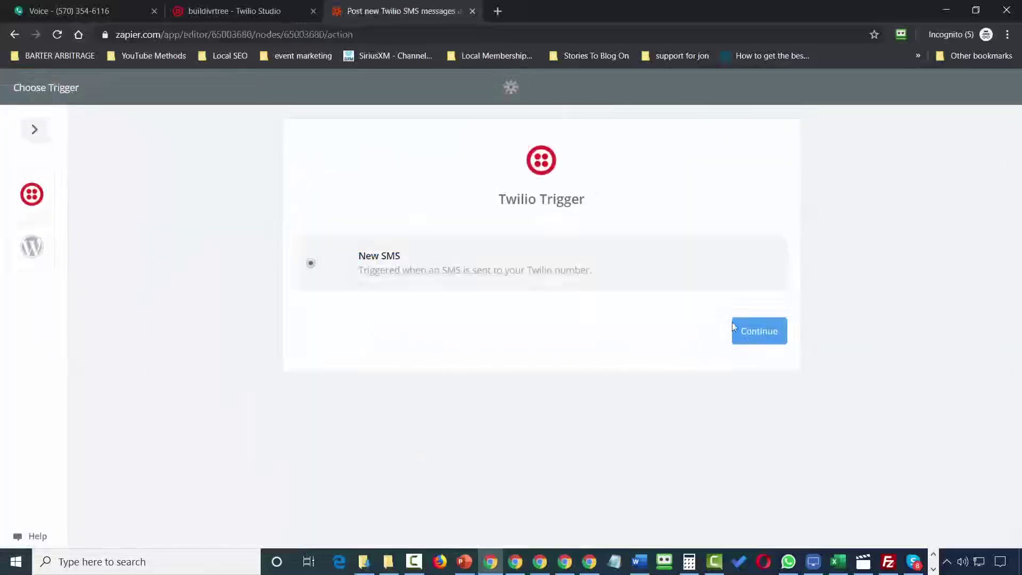
Set the New SMS trigger on Twilio #2 to watch the Twilio number and accept a sample SMS.
left_click(759, 331)
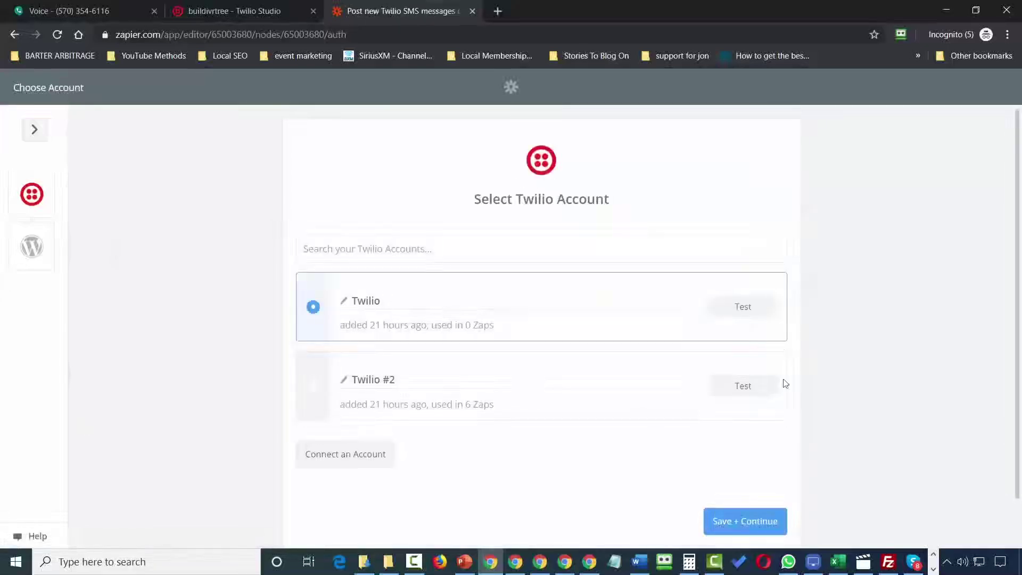
left_click(314, 387)
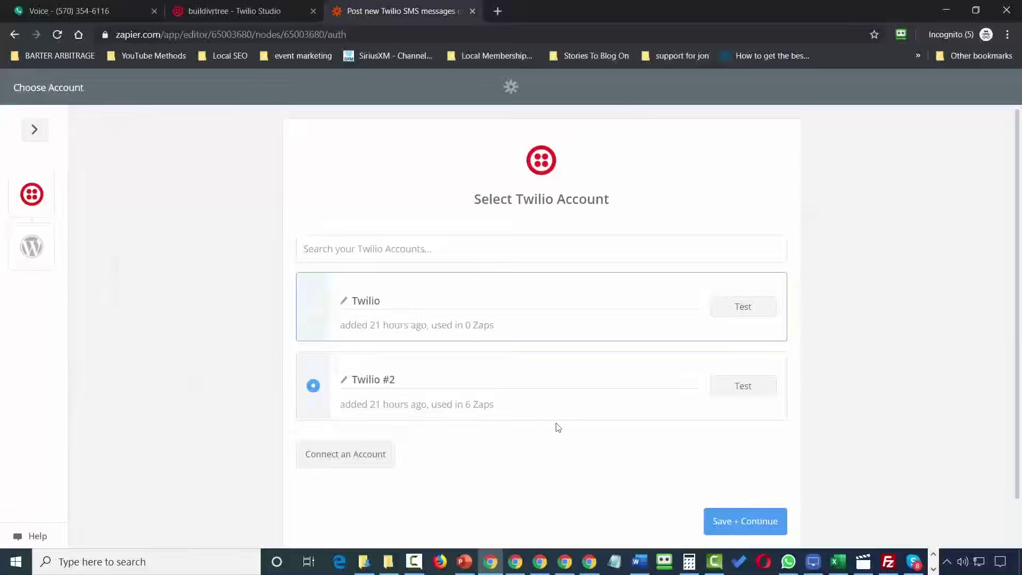
left_click(730, 523)
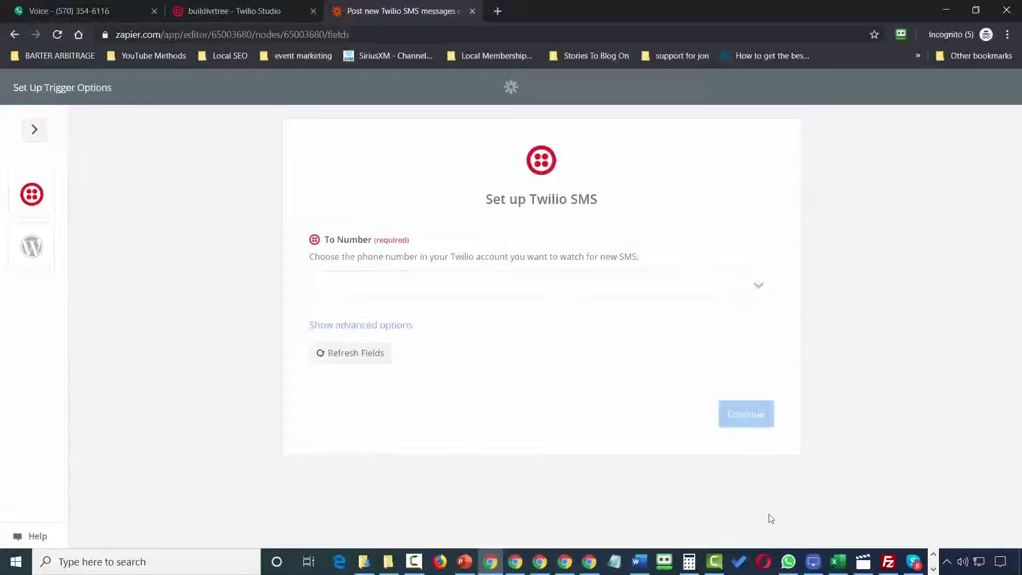
left_click(761, 291)
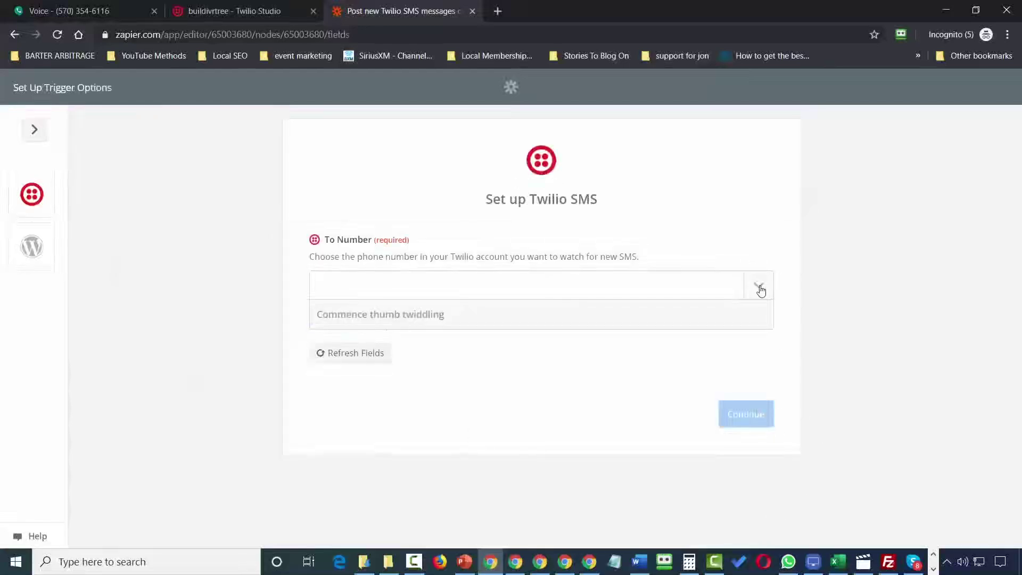
left_click(336, 346)
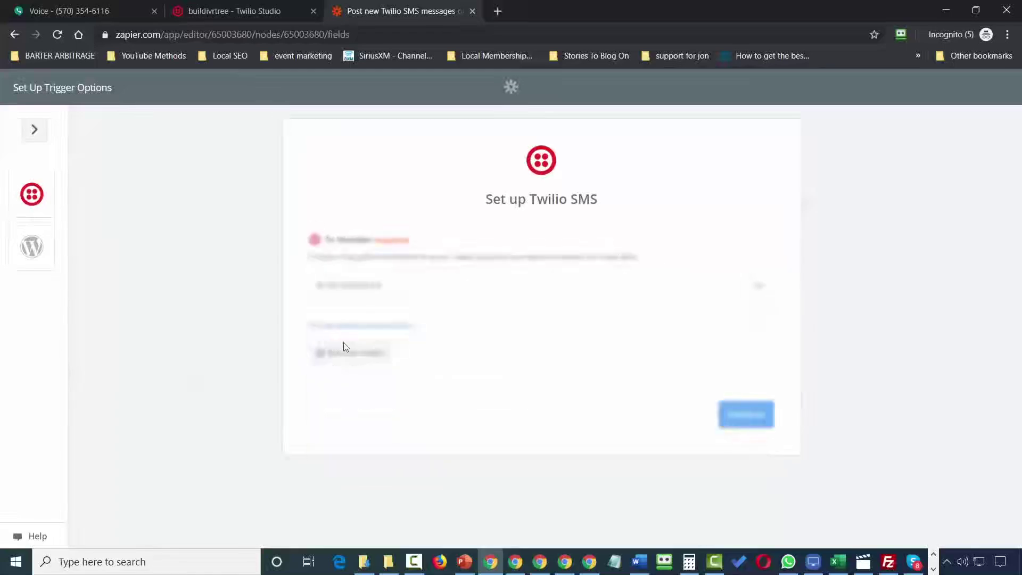
left_click(755, 418)
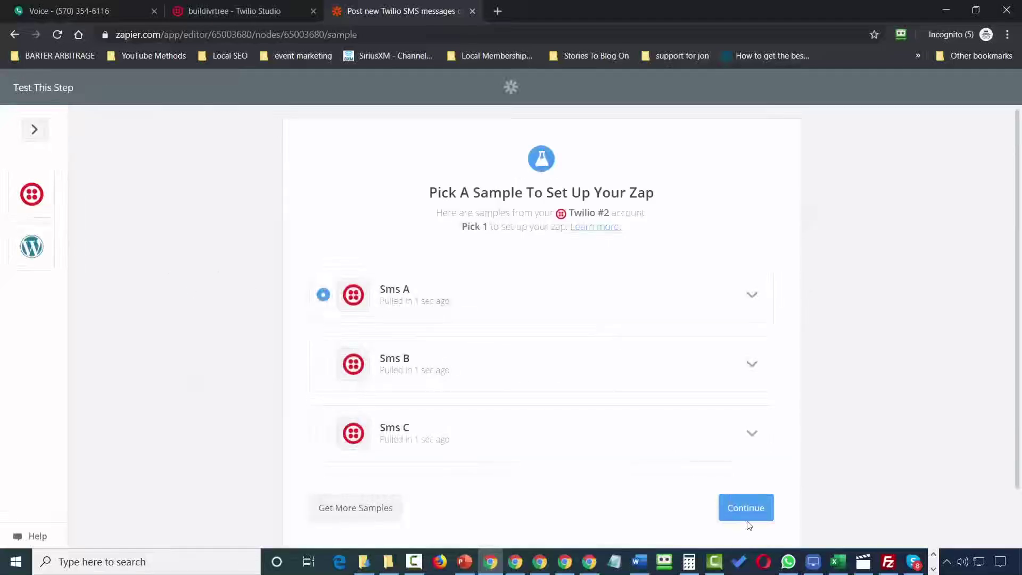
left_click(748, 508)
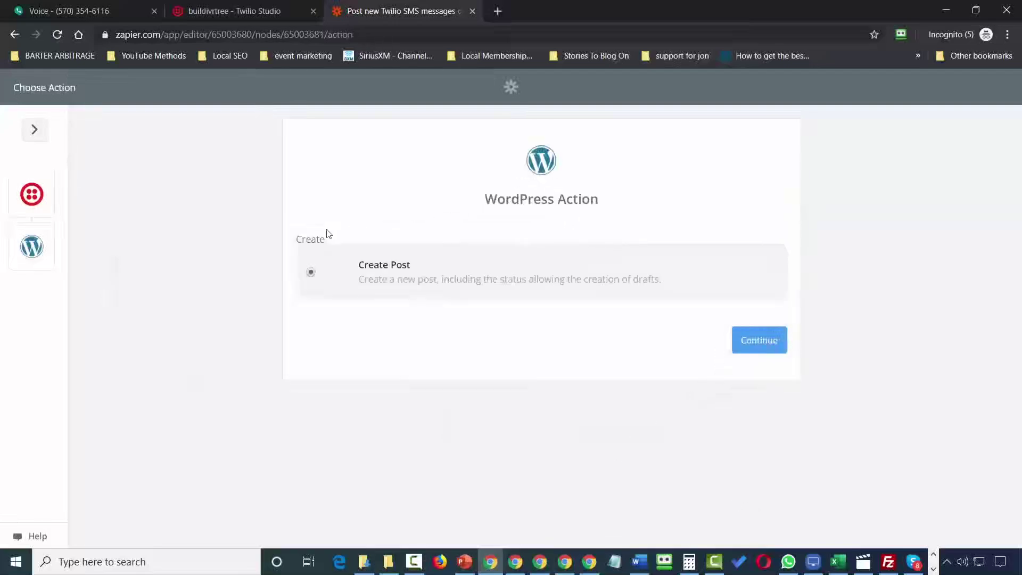
Add the WordPress Create Post action with Title and Content mapped, send a test post, and finish.
left_click(752, 349)
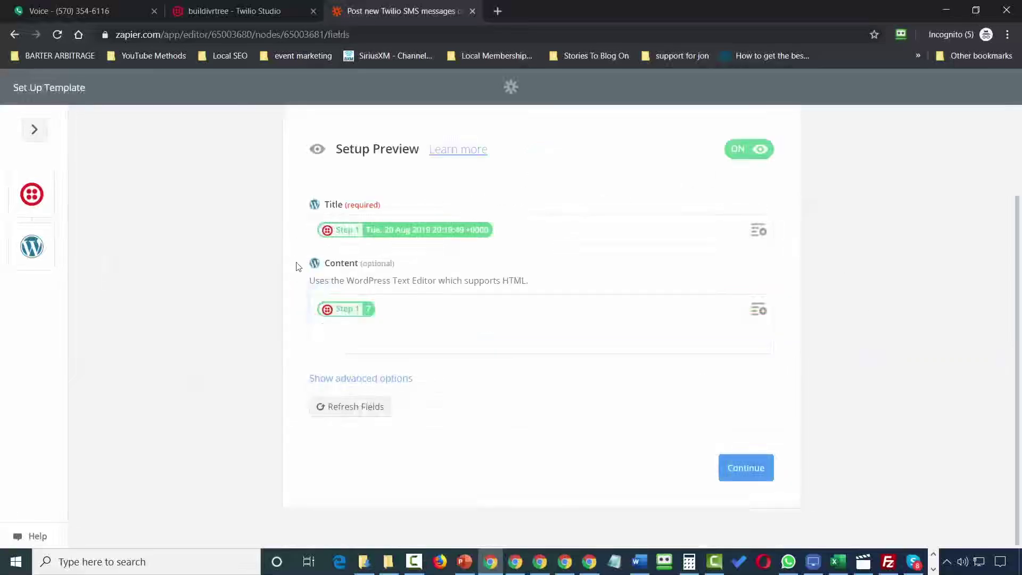
left_click(741, 474)
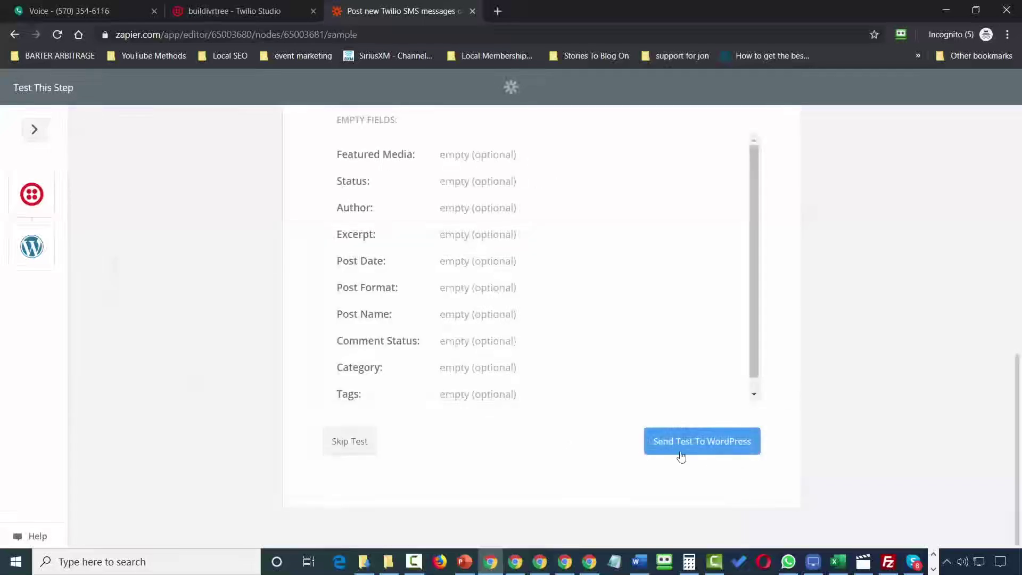
left_click(685, 446)
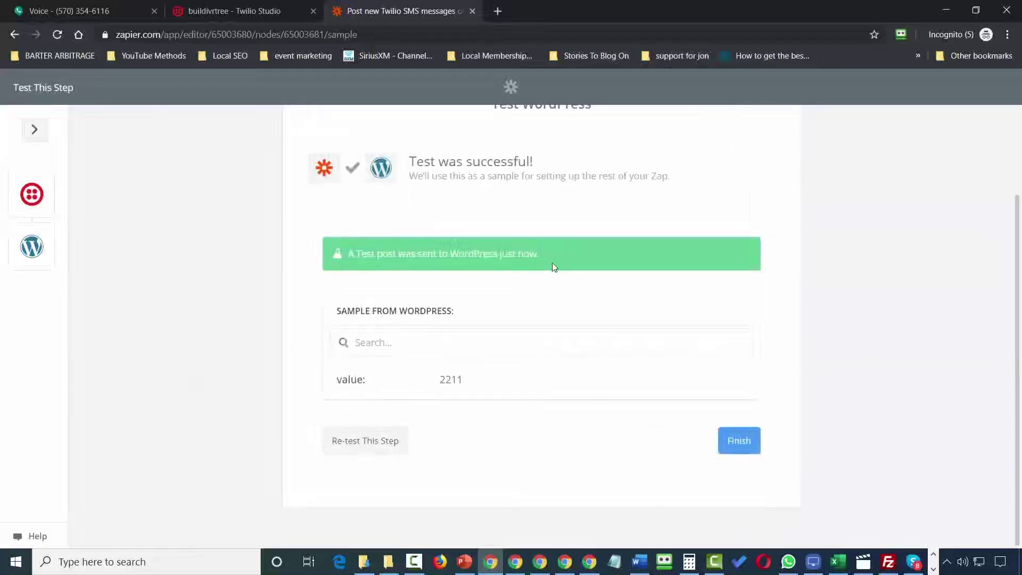
left_click(736, 453)
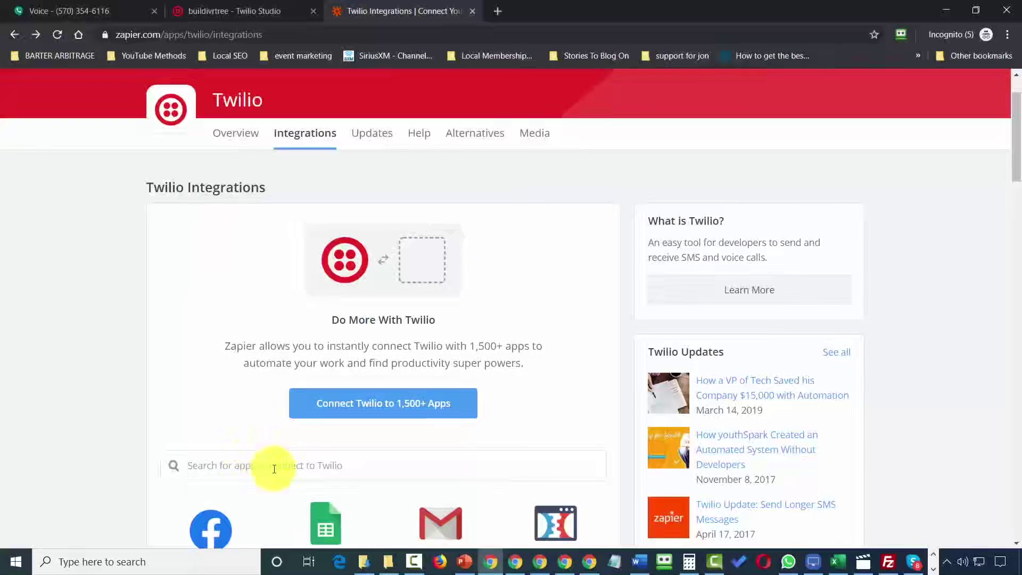
Go back to the Twilio + Dropbox page and try the Save Your Twilio Call Recordings to Dropbox template.
key("alt+Right")
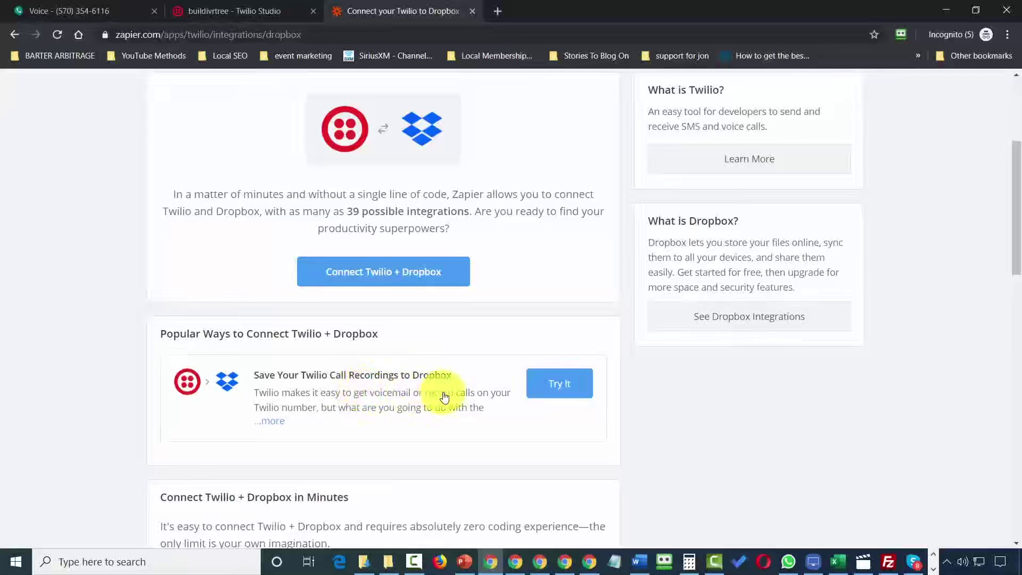
left_click(545, 386)
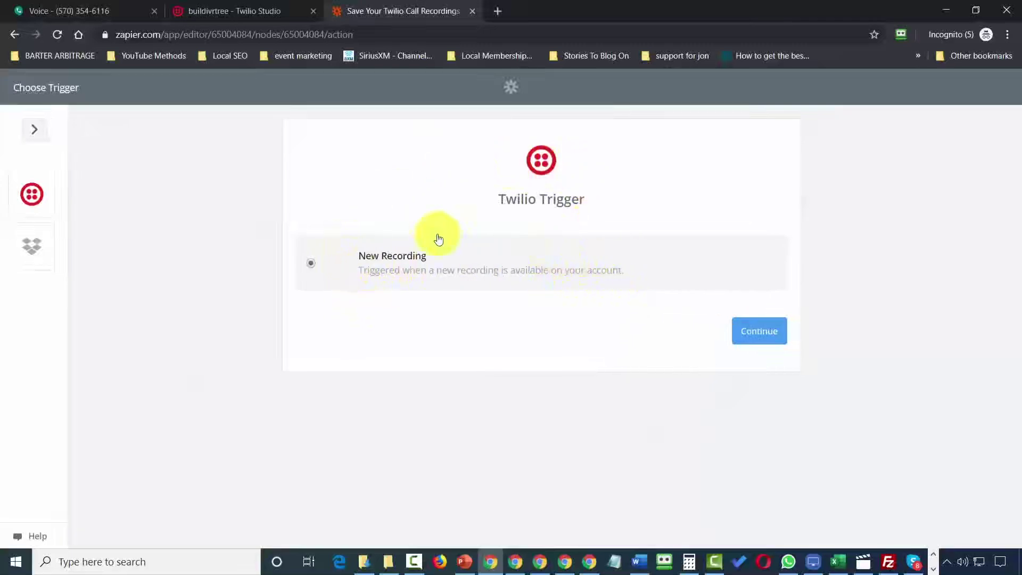
Set the New Recording trigger on Twilio #2 with Recording A as the sample.
left_click(754, 341)
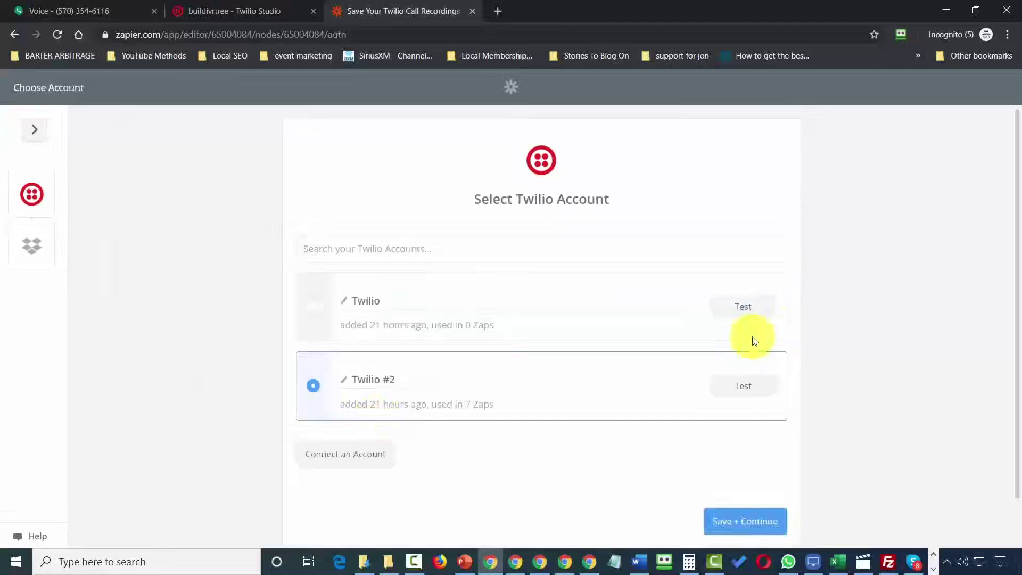
left_click(736, 523)
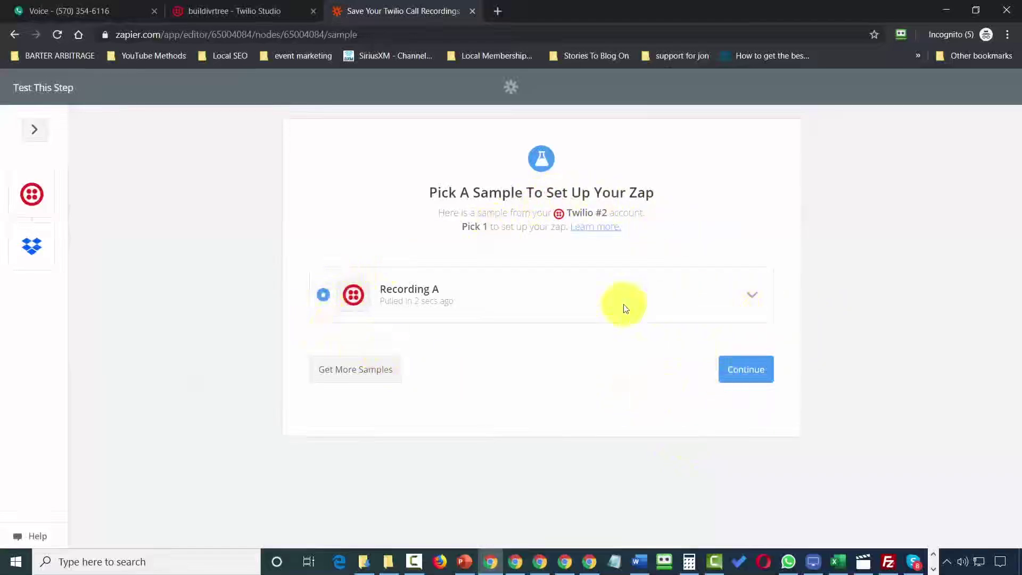
left_click(744, 375)
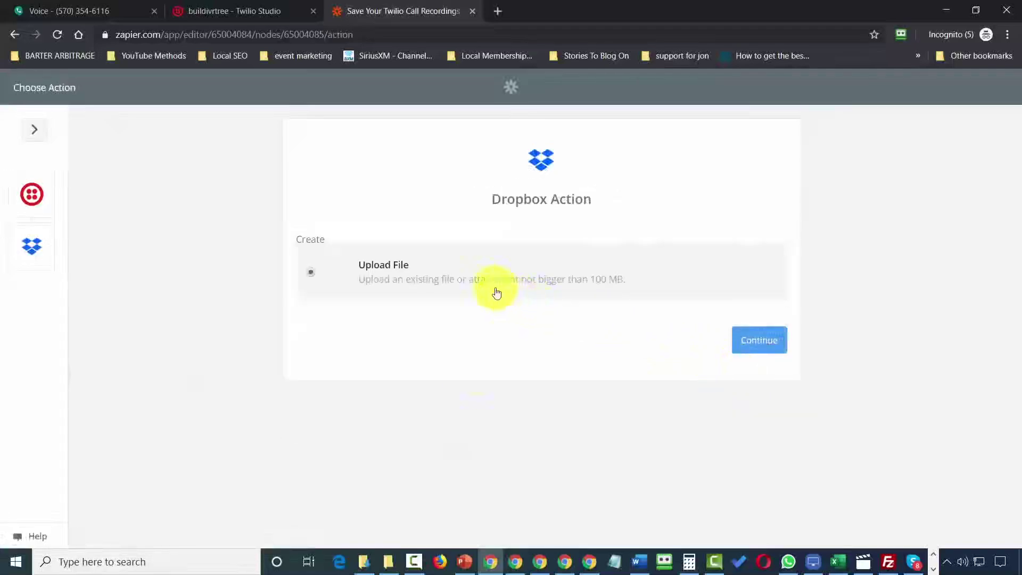
Choose the Dropbox Upload File action and save the tested Dropbox for Business account.
left_click(751, 340)
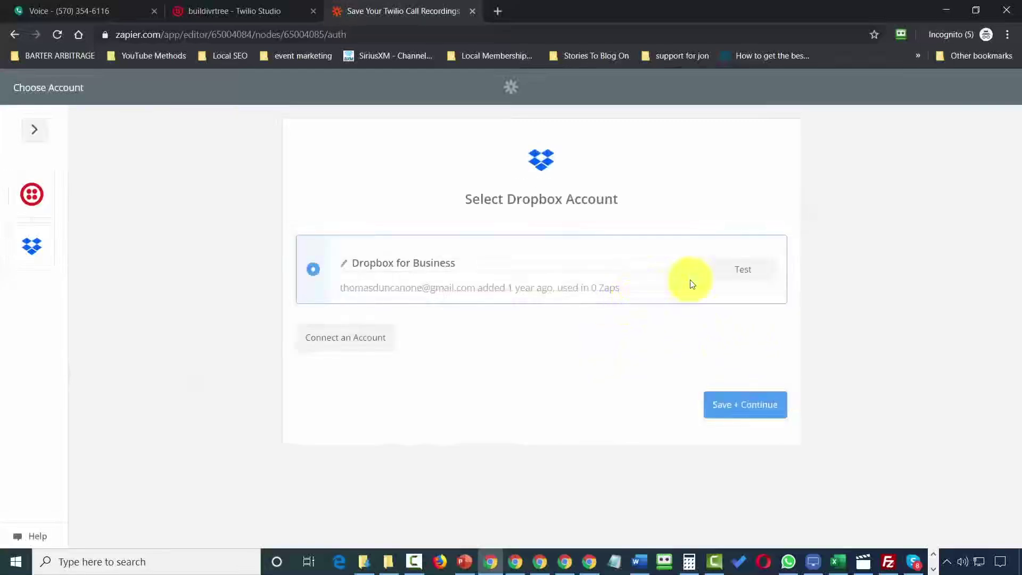
left_click(739, 273)
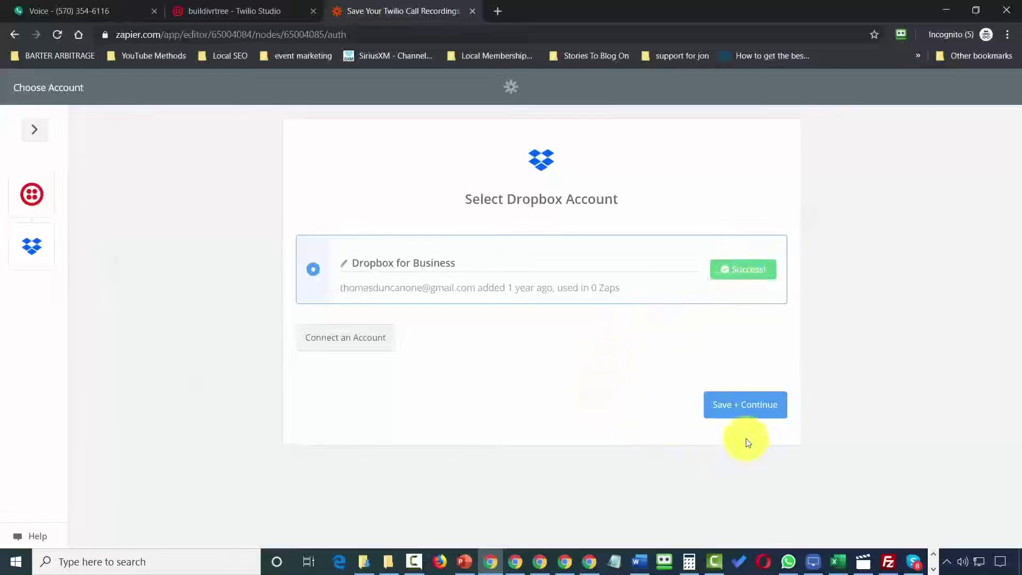
left_click(730, 409)
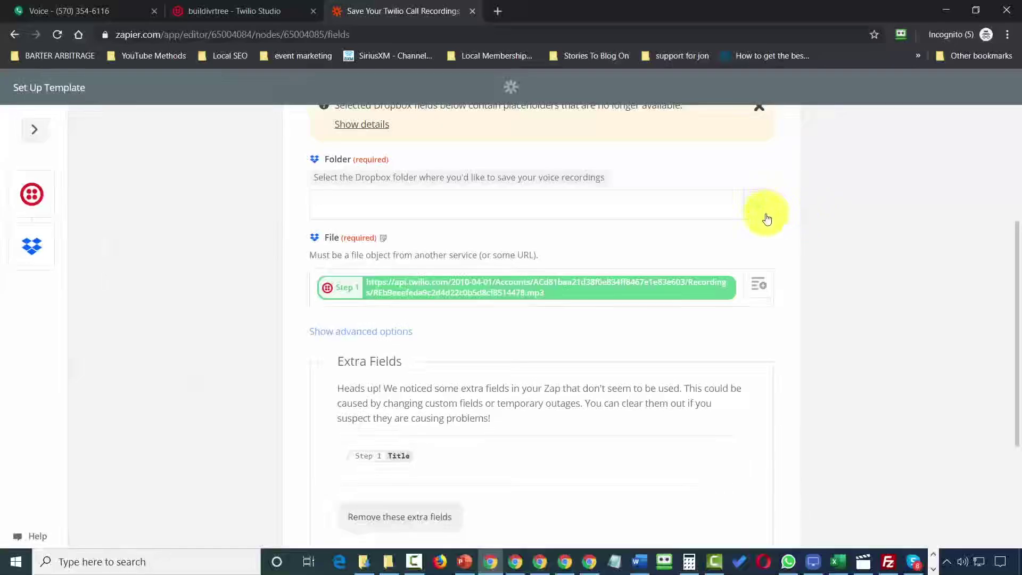
scroll(767, 216, "down", 5)
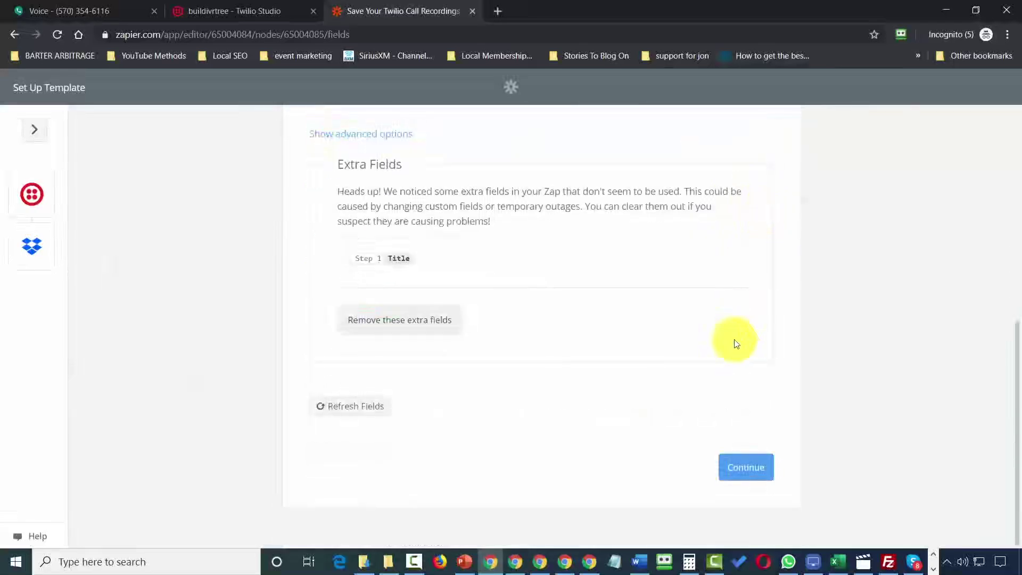
Continue past the template and send a test upload of the Twilio recording to Dropbox.
left_click(735, 469)
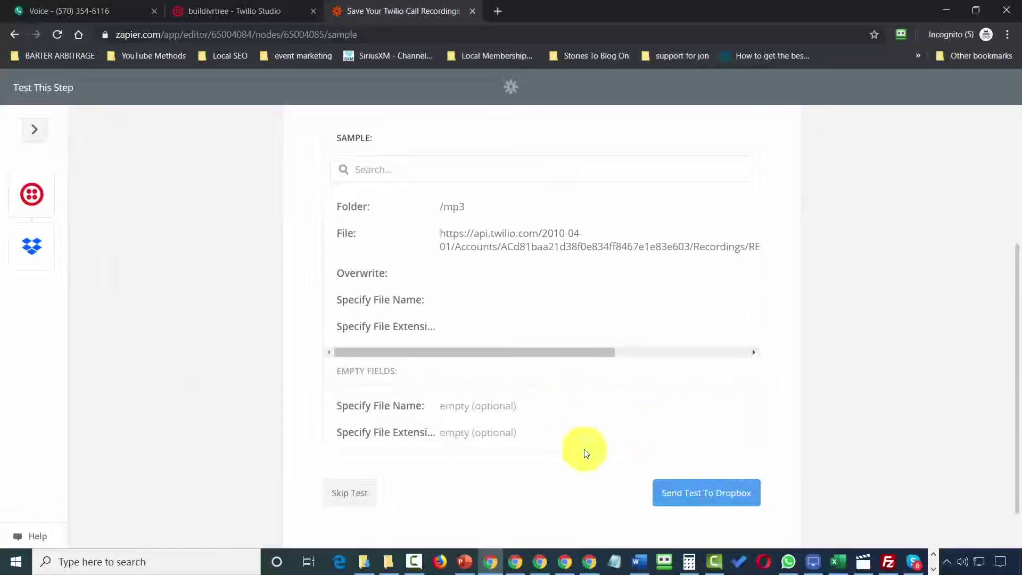
left_click(689, 495)
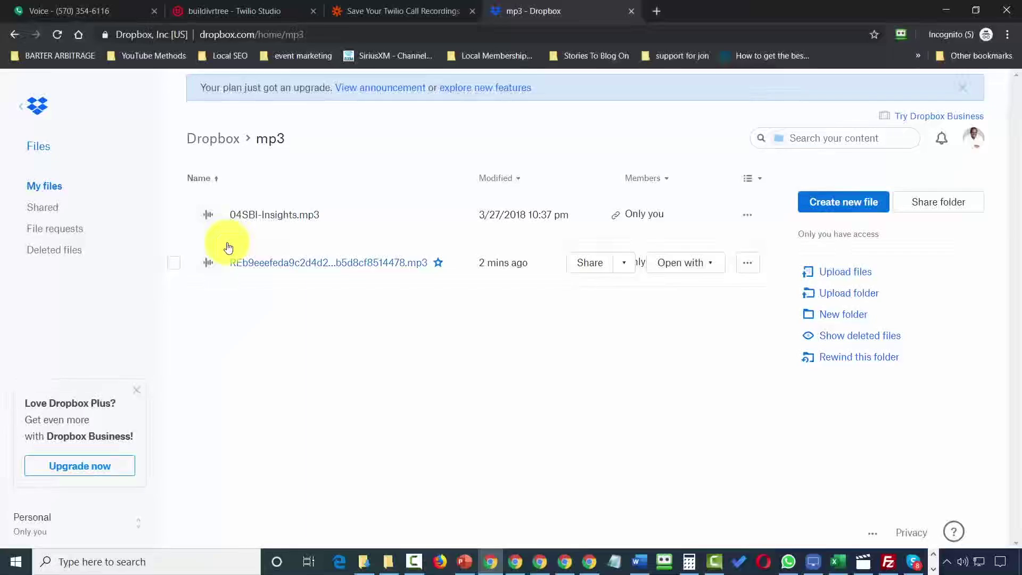
Close the Dropbox tab with Ctrl+W to get back to Zapier's Twilio Integrations.
key("ctrl+w")
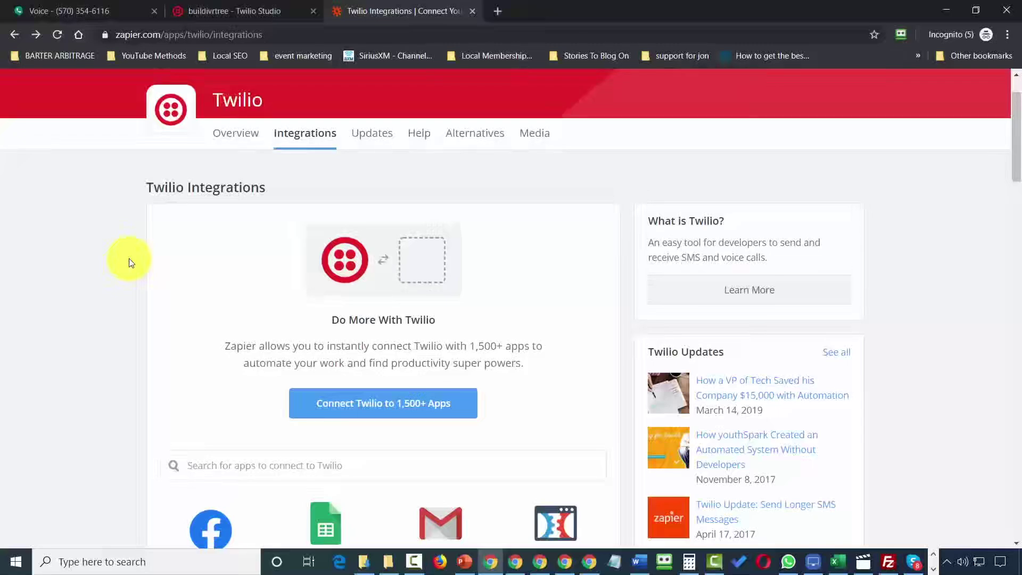
On the Twilio + Zoom page, pair the Zoom New Registrant trigger with Twilio Send SMS and connect.
left_click(231, 471)
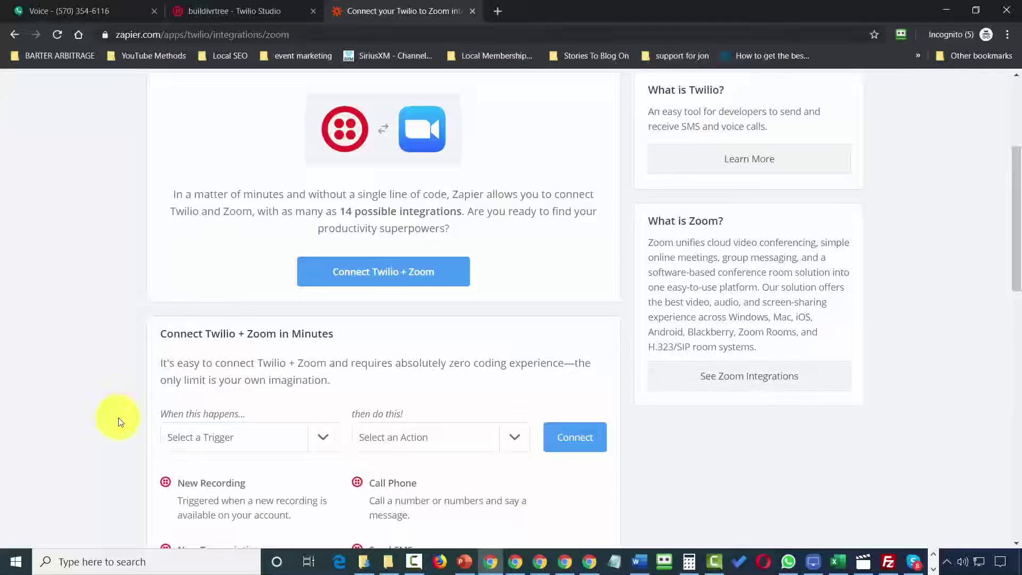
scroll(122, 426, "down", 7)
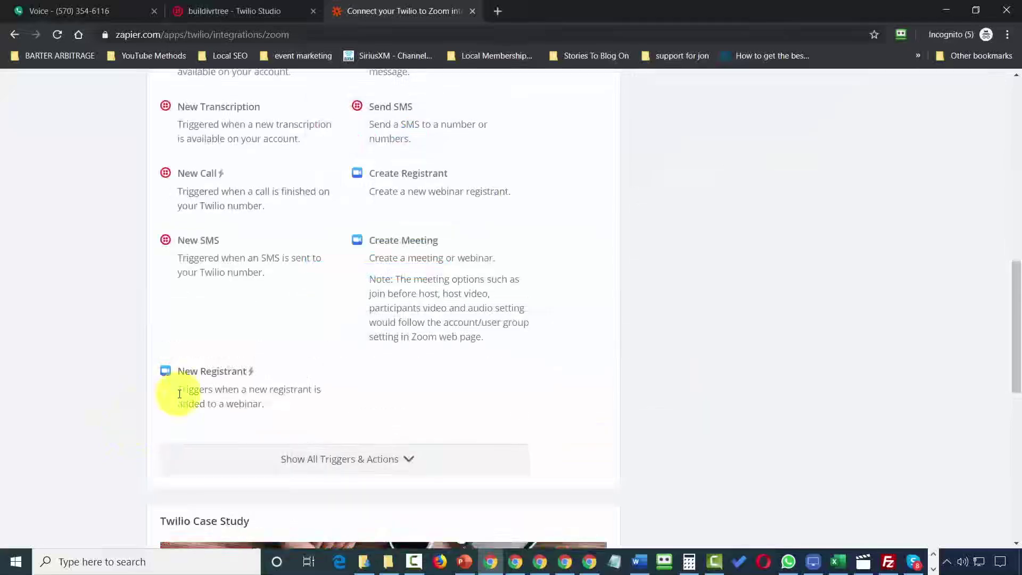
scroll(207, 391, "up", 3)
left_click(324, 214)
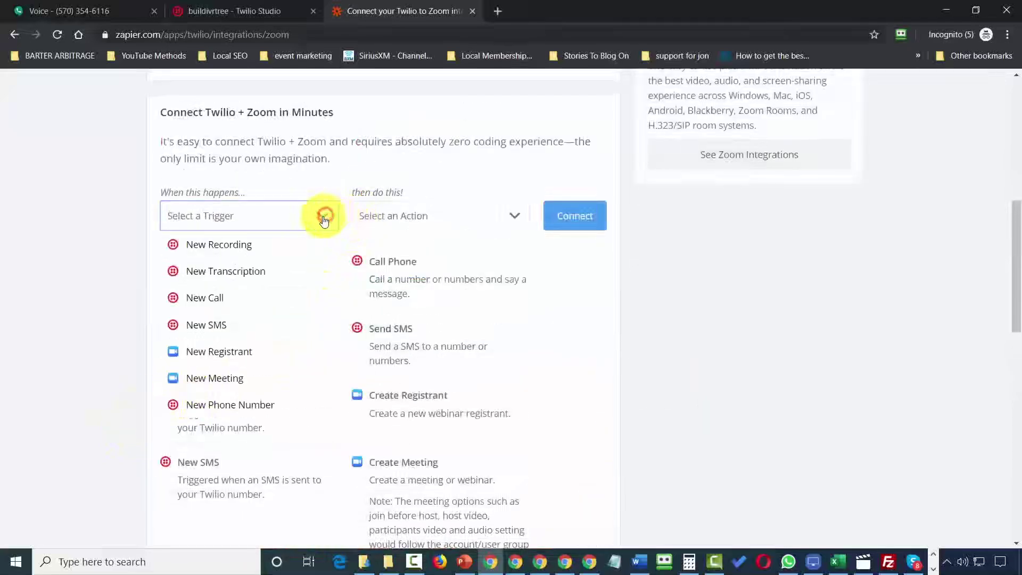
left_click(218, 353)
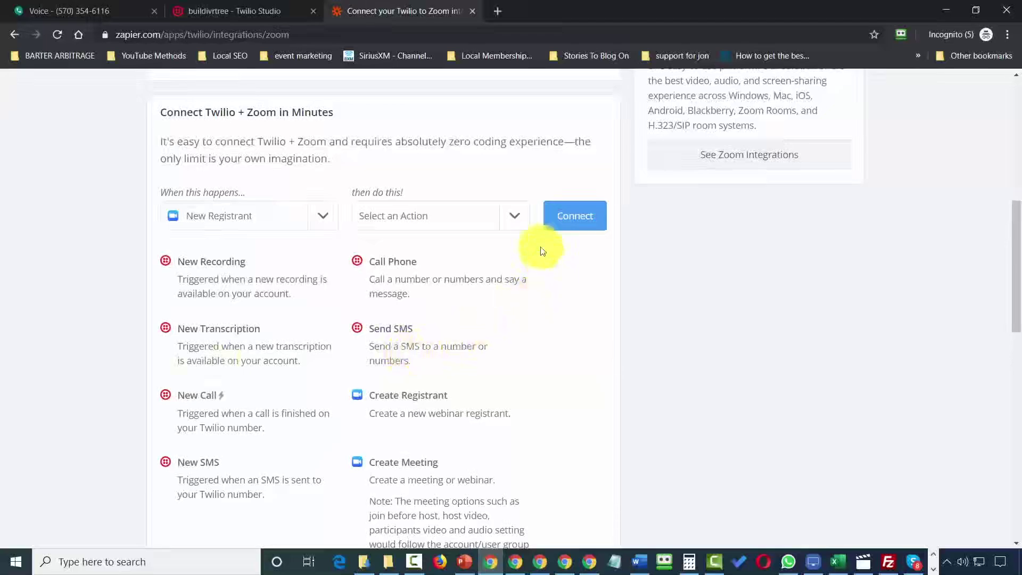
left_click(517, 213)
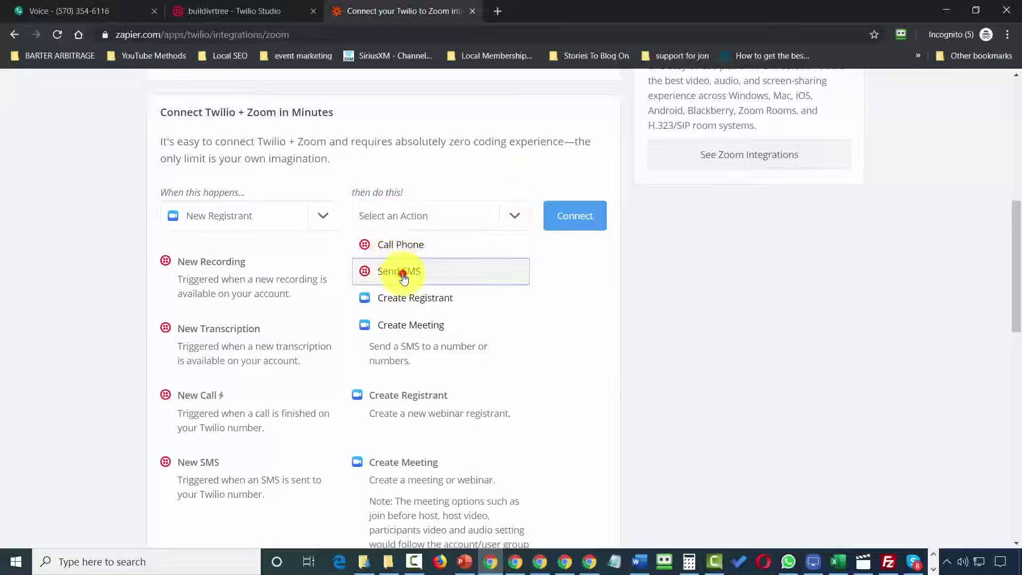
left_click(399, 272)
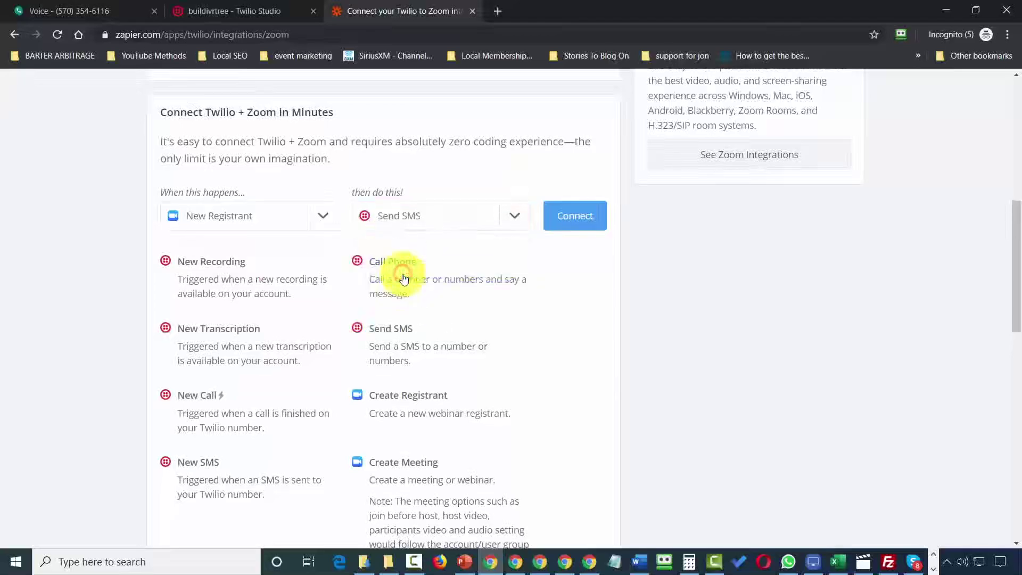
left_click(572, 224)
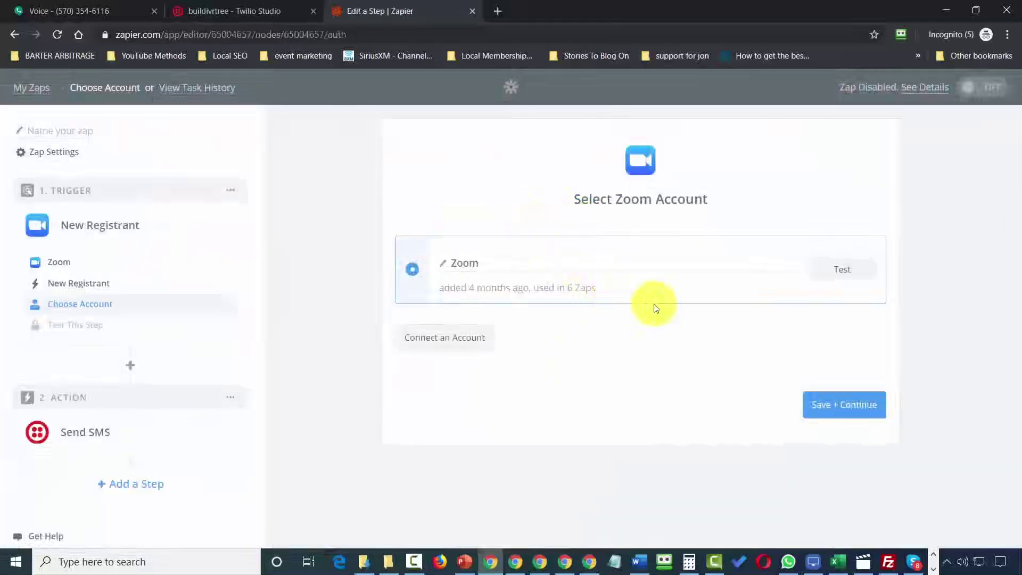
Test and save the Zoom account, pick the 'How to Use Video Tutorials' webinar, and accept Registrant A.
left_click(840, 269)
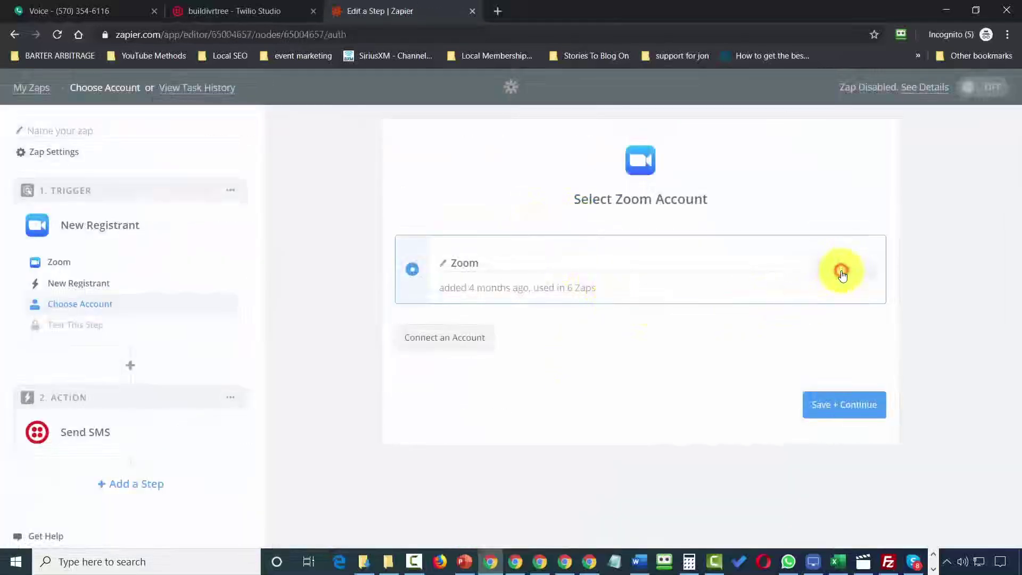
left_click(824, 407)
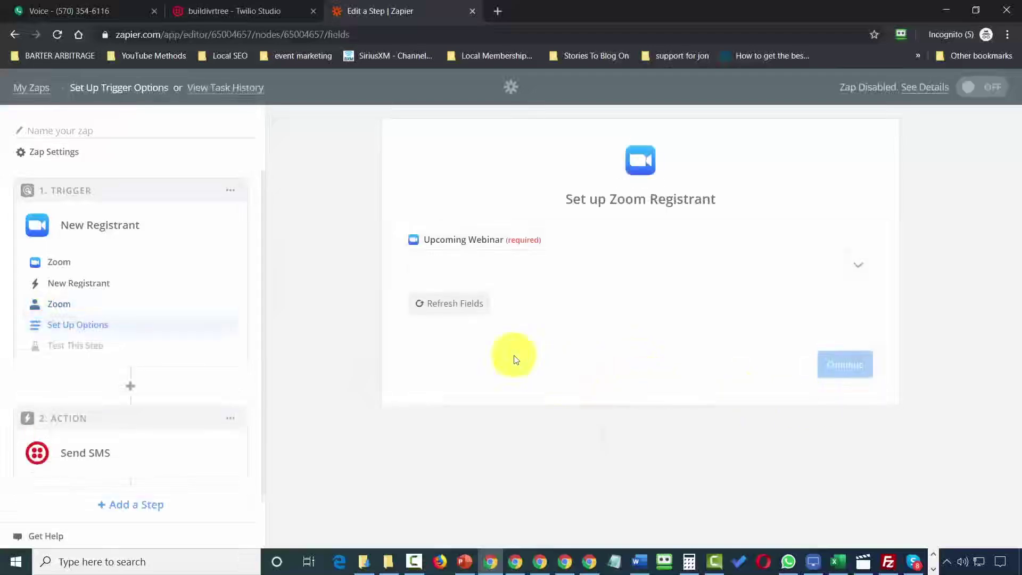
left_click(862, 271)
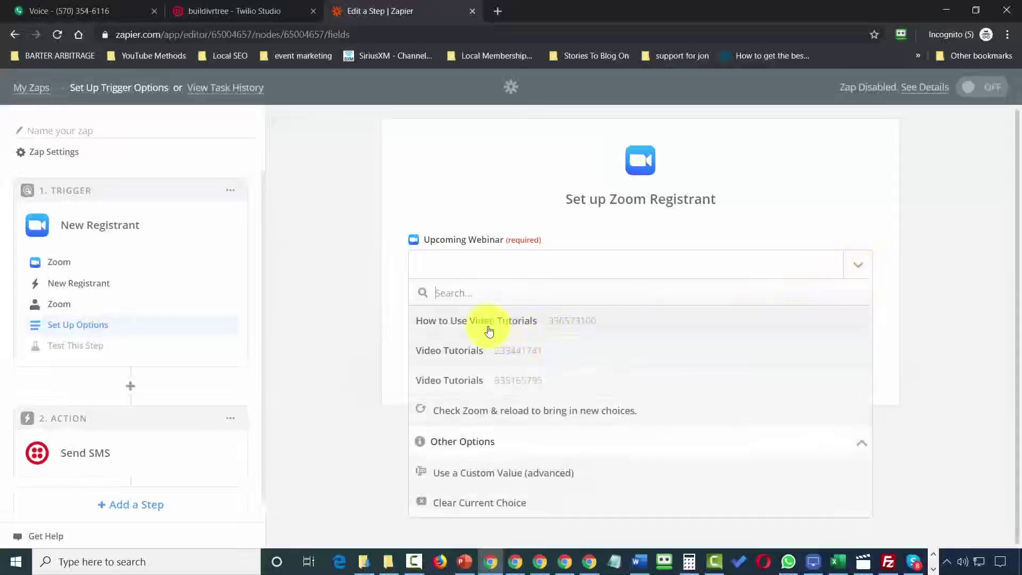
left_click(486, 322)
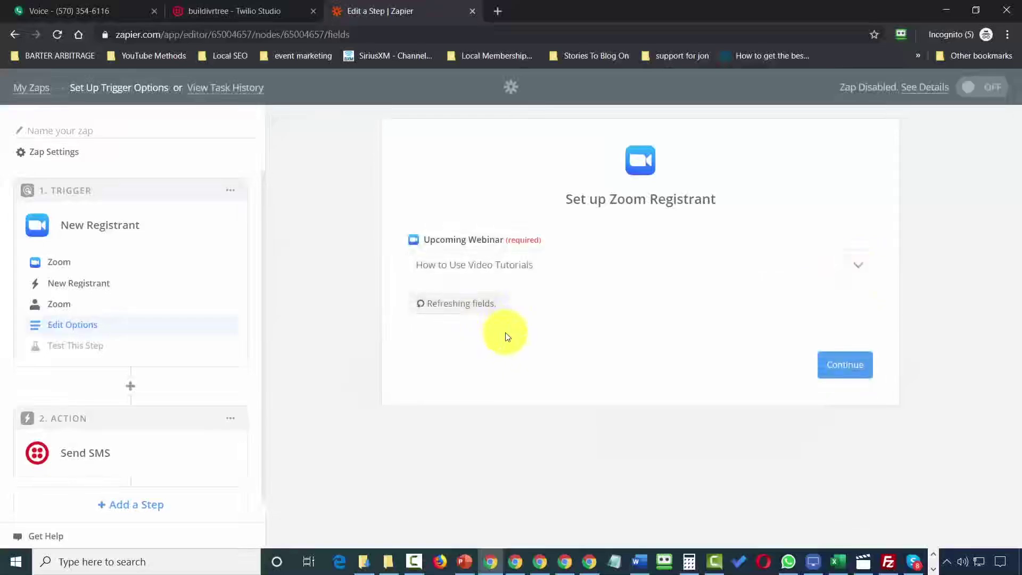
left_click(839, 366)
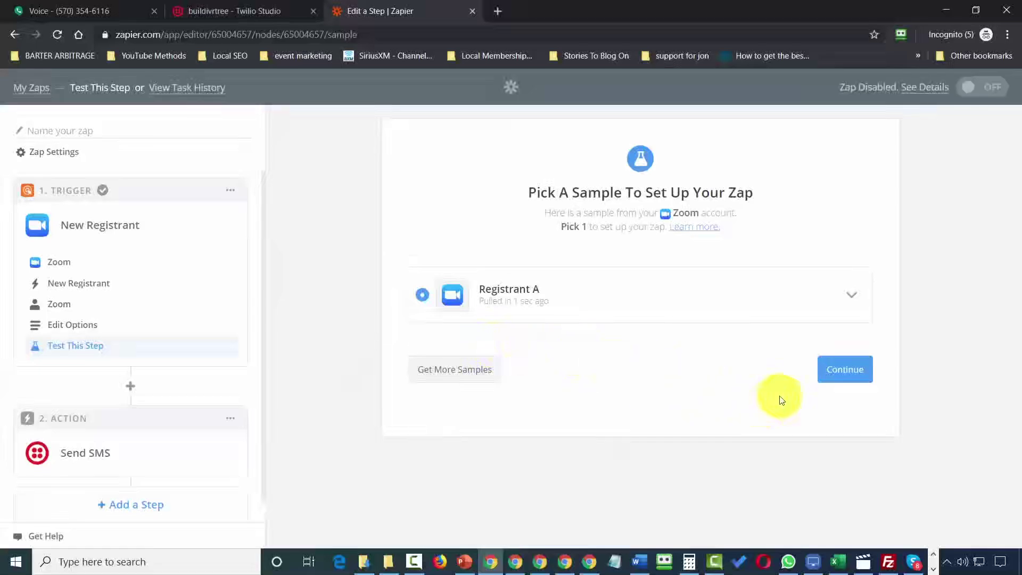
left_click(837, 373)
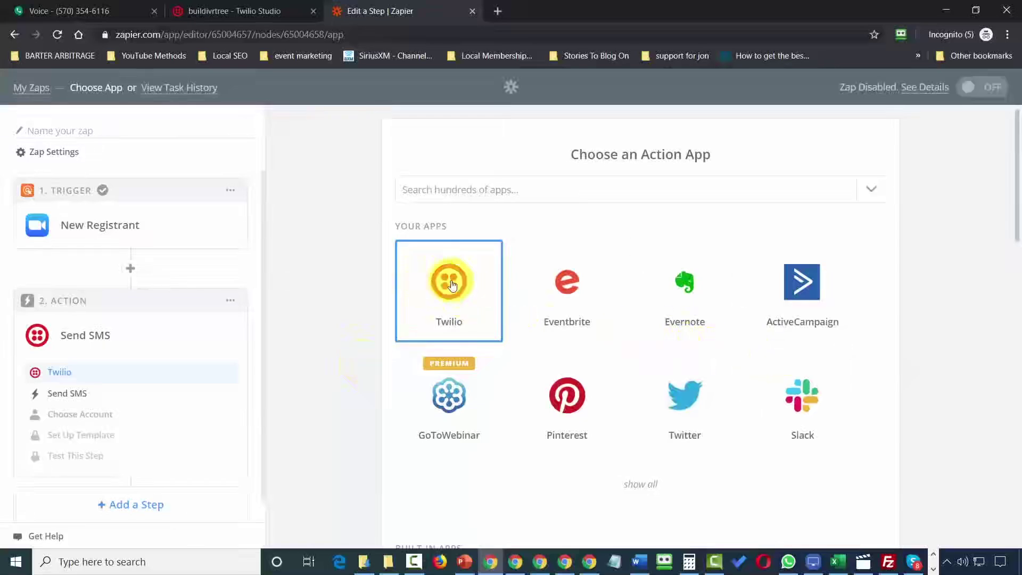
Set the action to Twilio Send SMS on the tested Twilio #2 account.
left_click(451, 285)
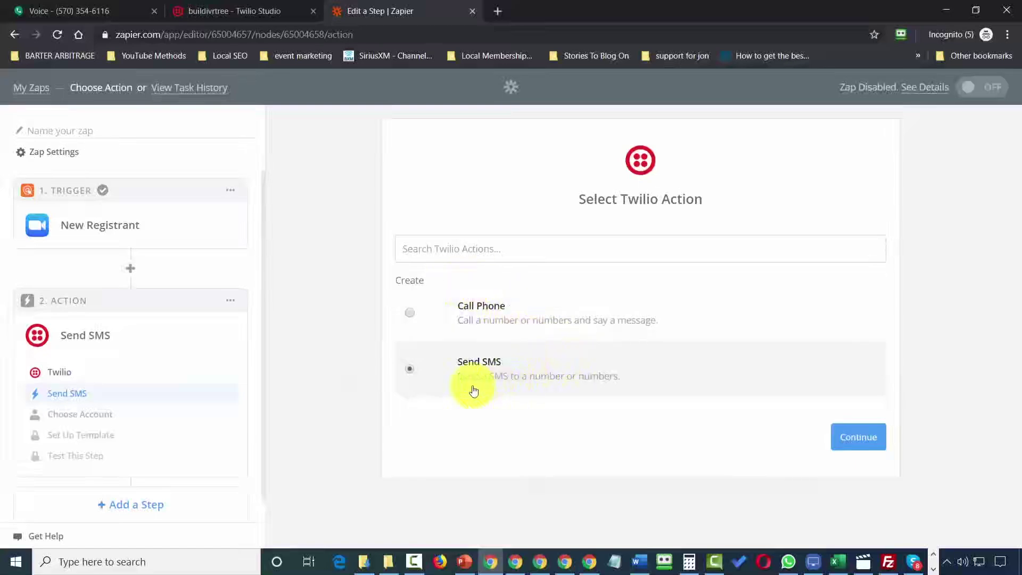
left_click(859, 441)
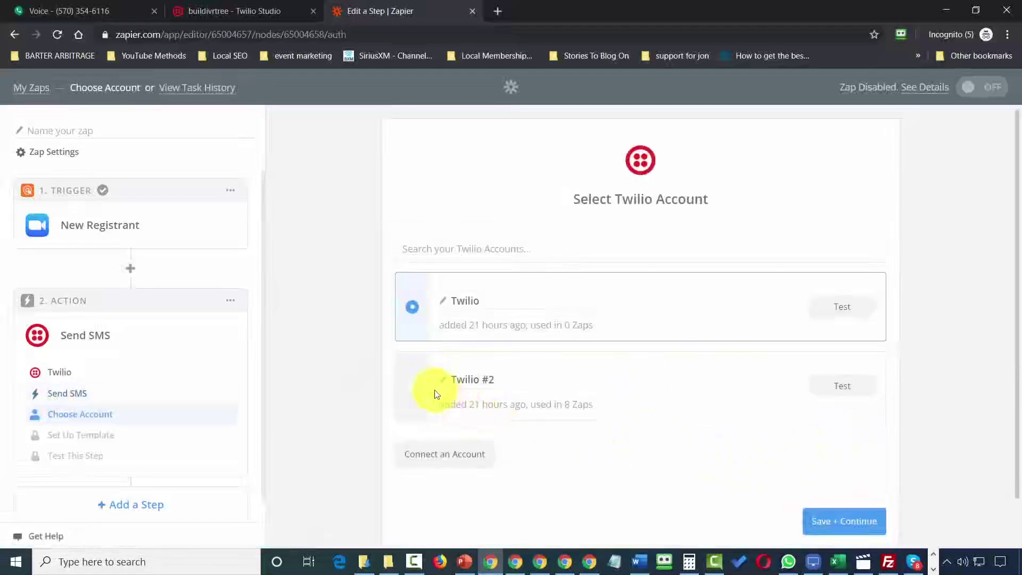
left_click(410, 393)
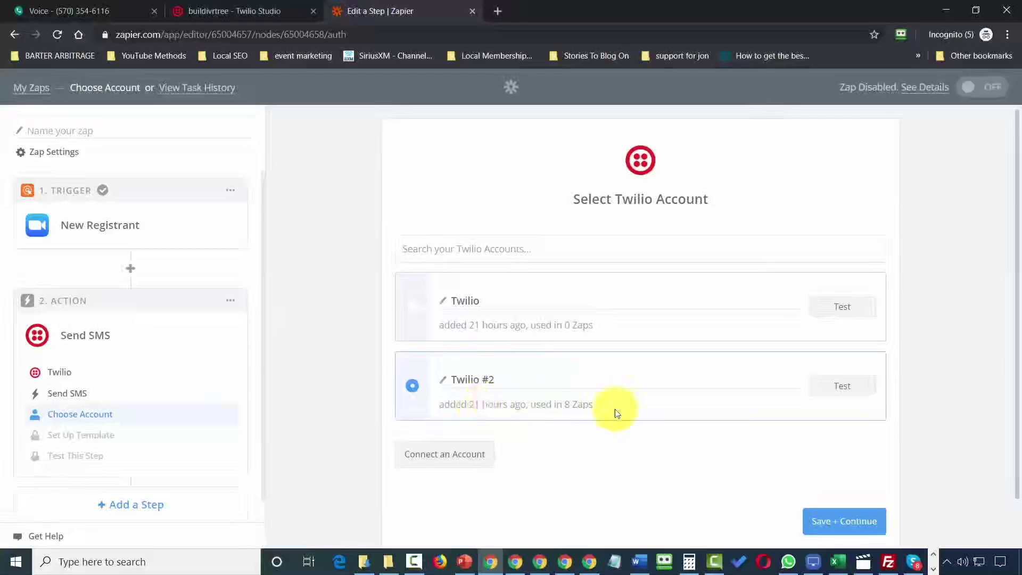
left_click(844, 387)
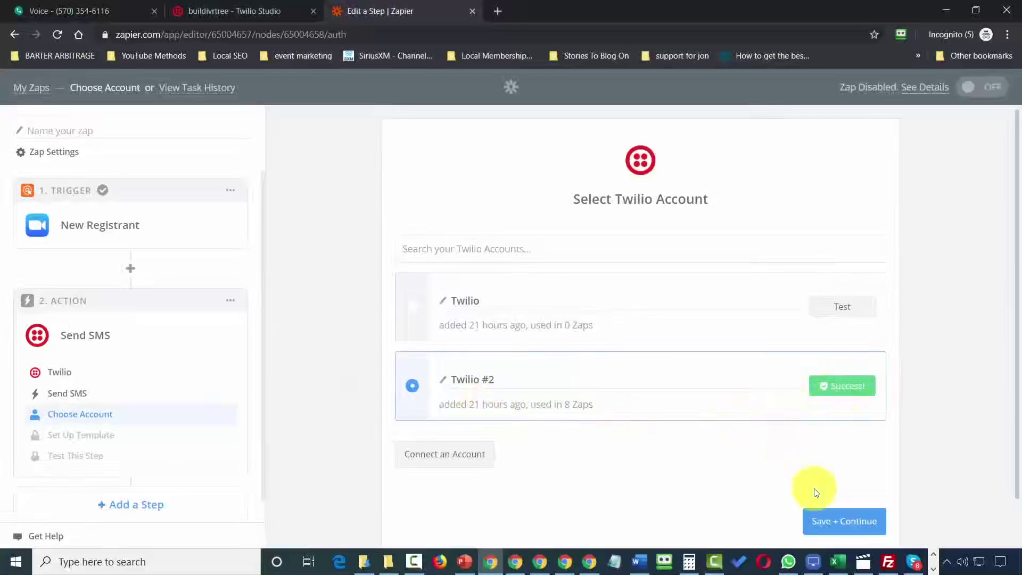
left_click(834, 525)
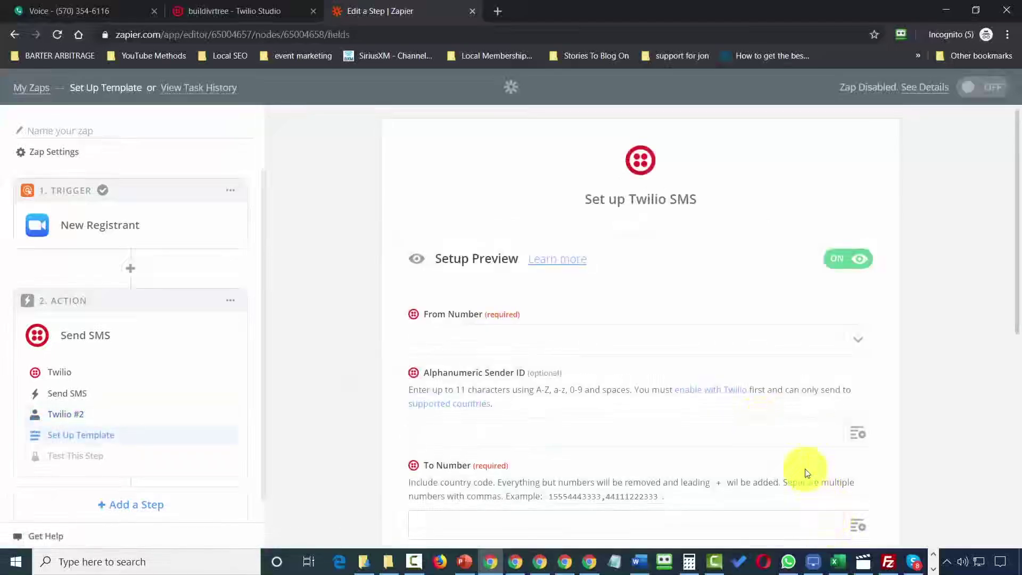
Set the account's number as sender, paste the recipient and 'New Registrant' message, and send a test SMS.
left_click(863, 343)
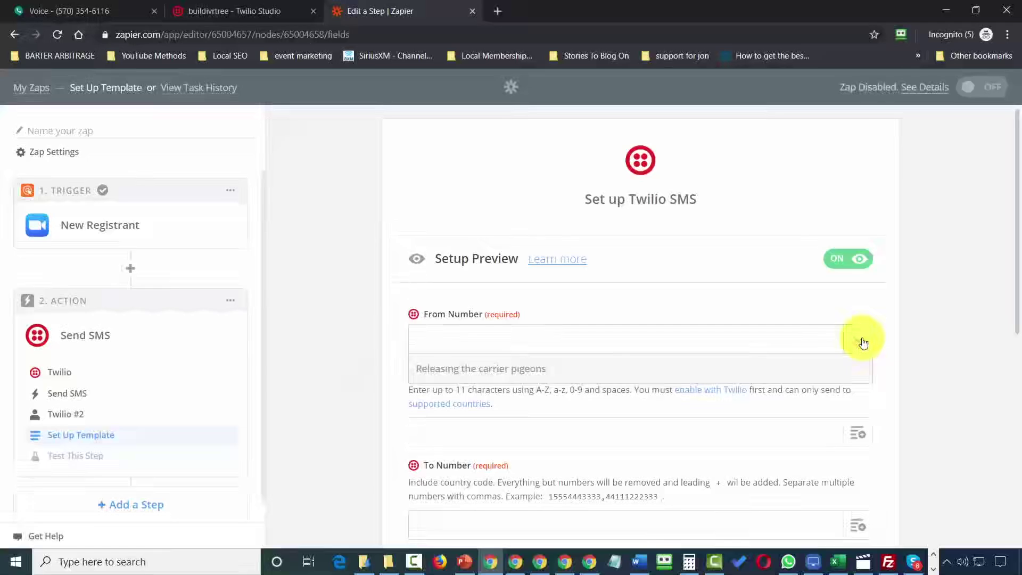
left_click(425, 395)
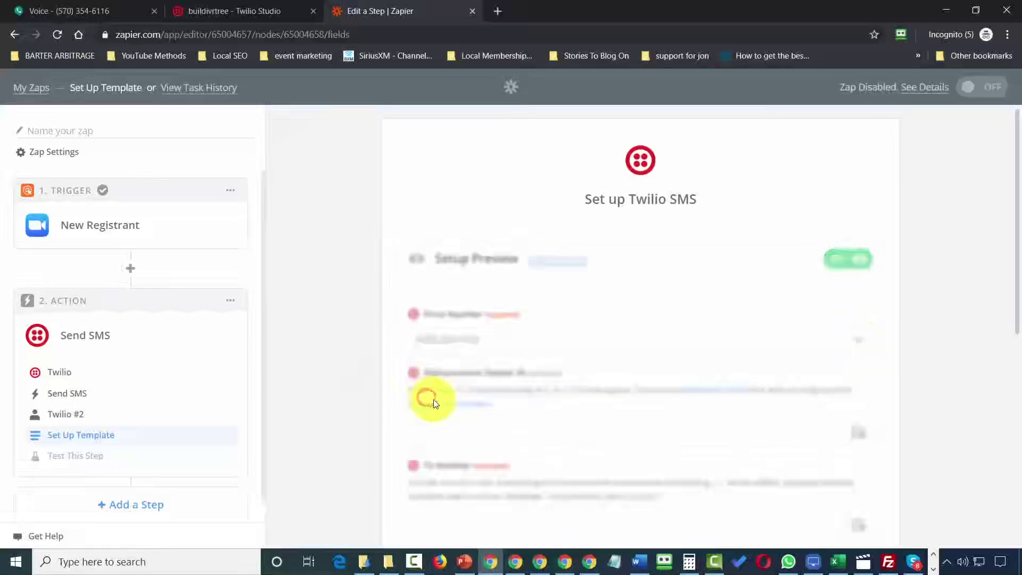
scroll(591, 444, "down", 4)
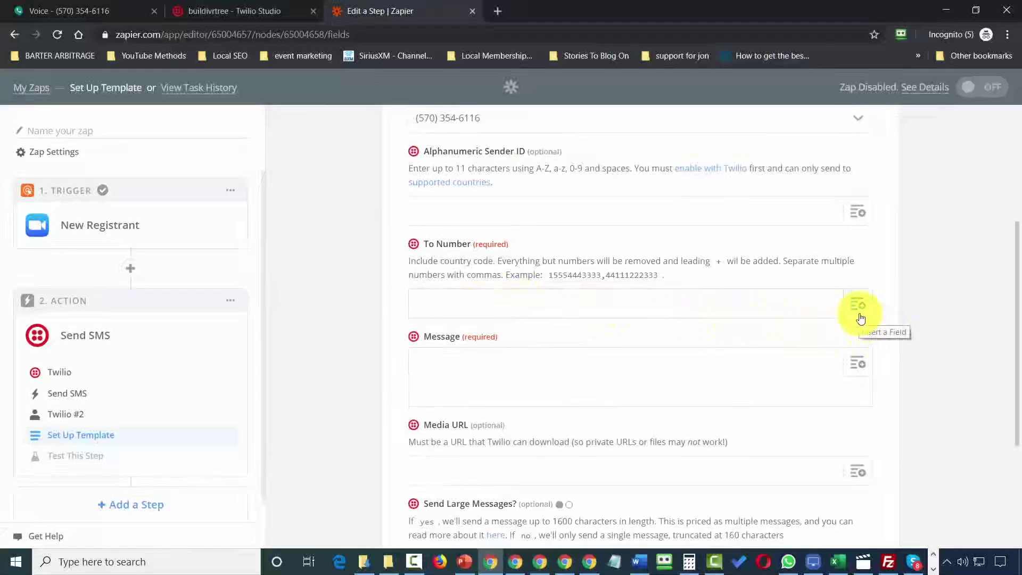
key("ctrl+v")
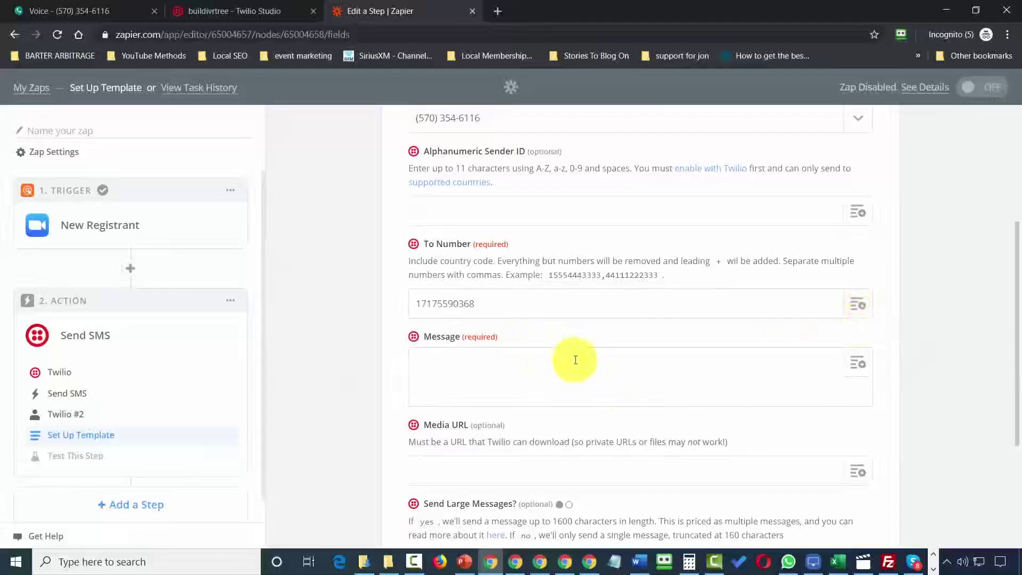
left_click(618, 405)
type("New Registrant")
scroll(617, 405, "down", 4)
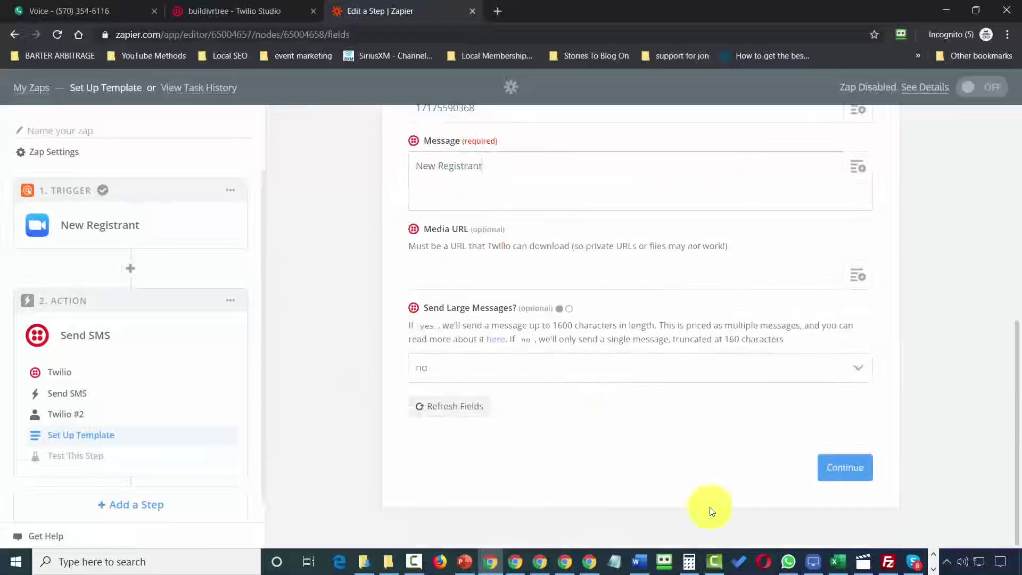
left_click(845, 467)
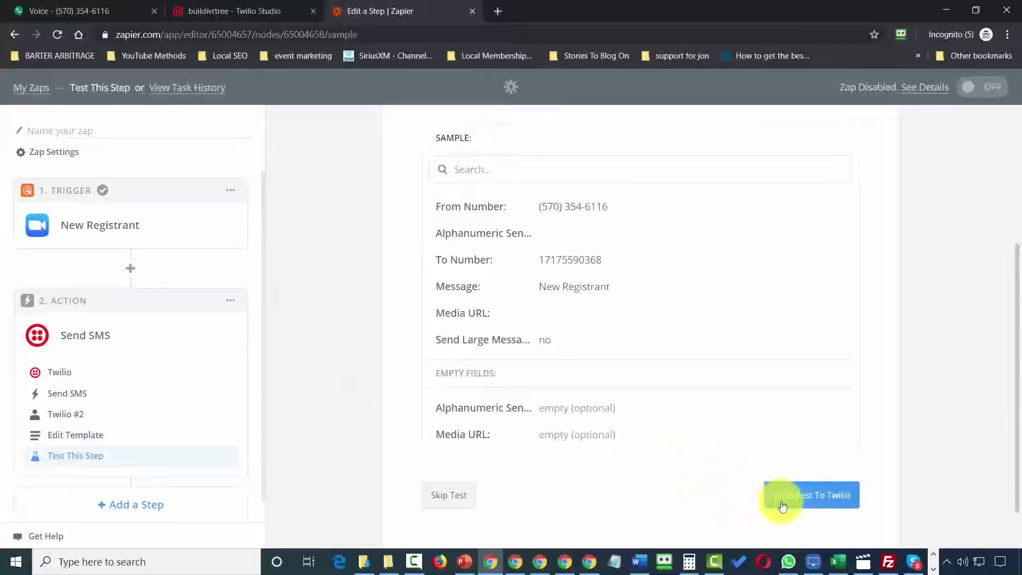
left_click(791, 503)
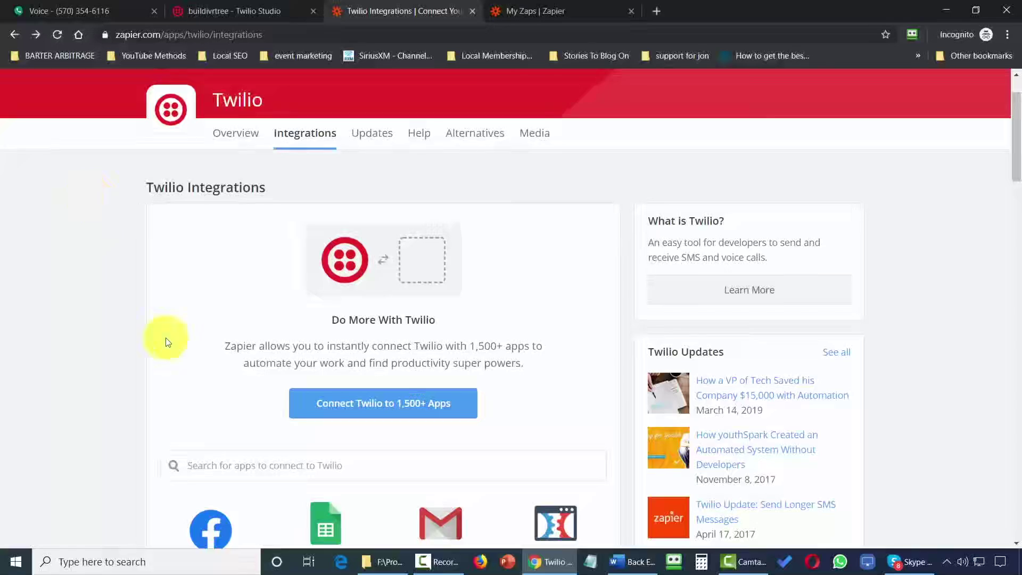
On the Twilio + GetResponse page, pair a New Contact trigger with Send SMS and create the zap.
left_click(238, 473)
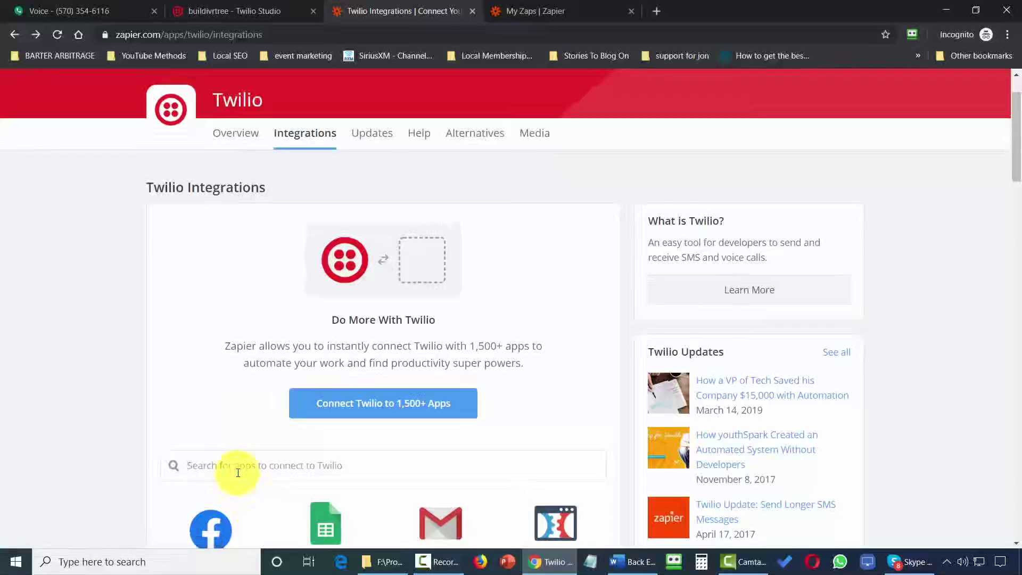
key("alt+Right")
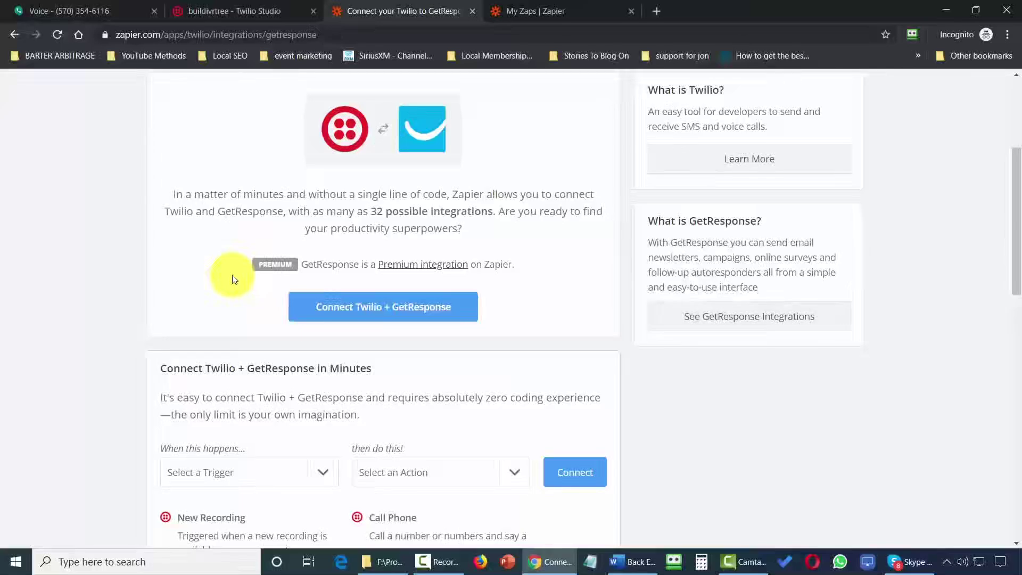
scroll(325, 251, "down", 4)
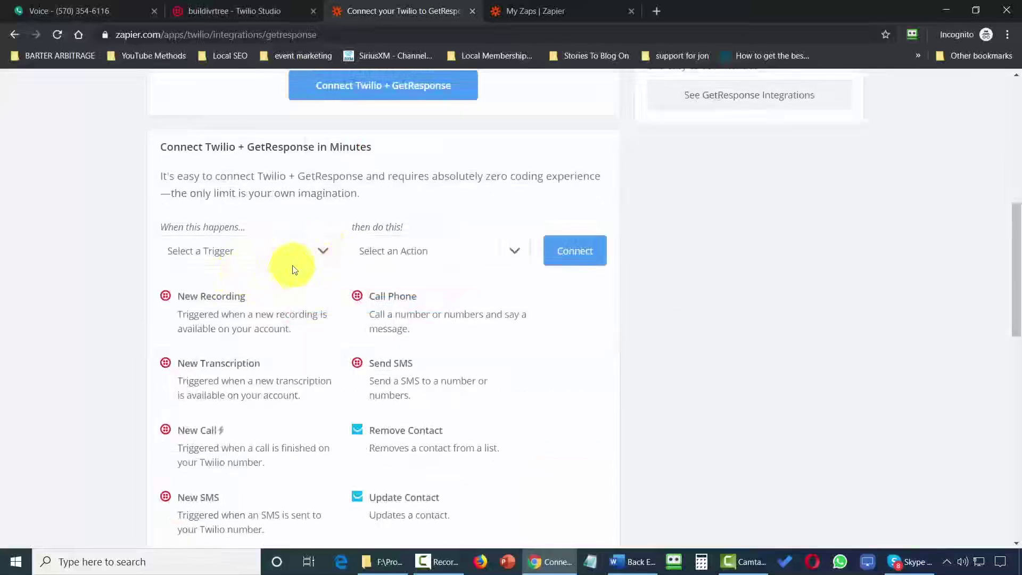
left_click(319, 258)
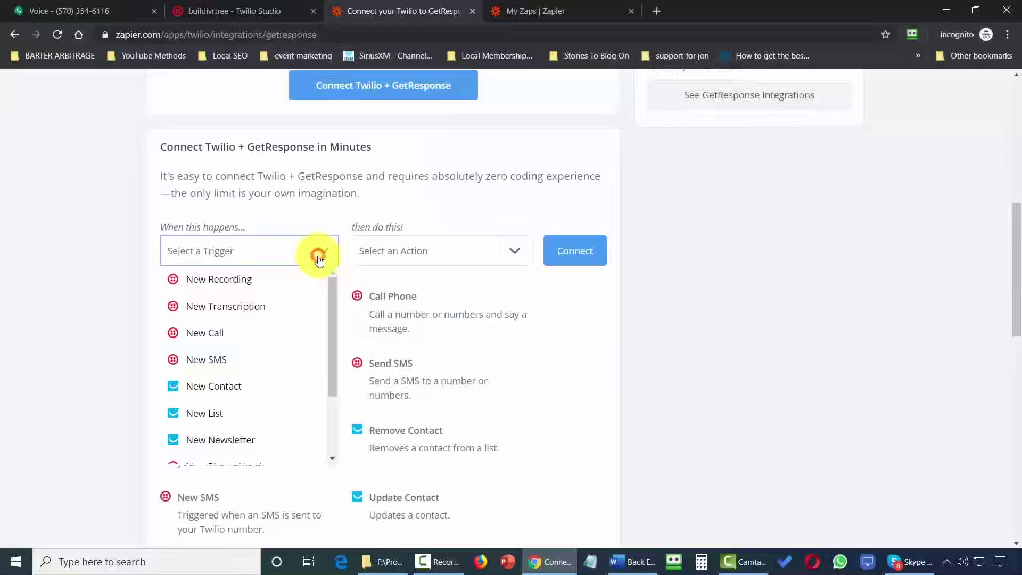
left_click(228, 387)
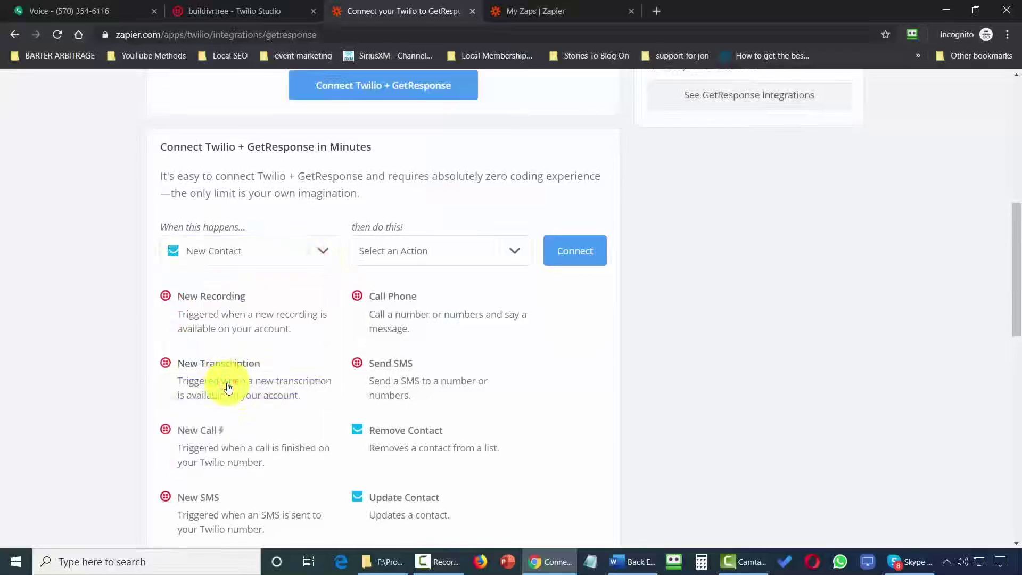
left_click(511, 252)
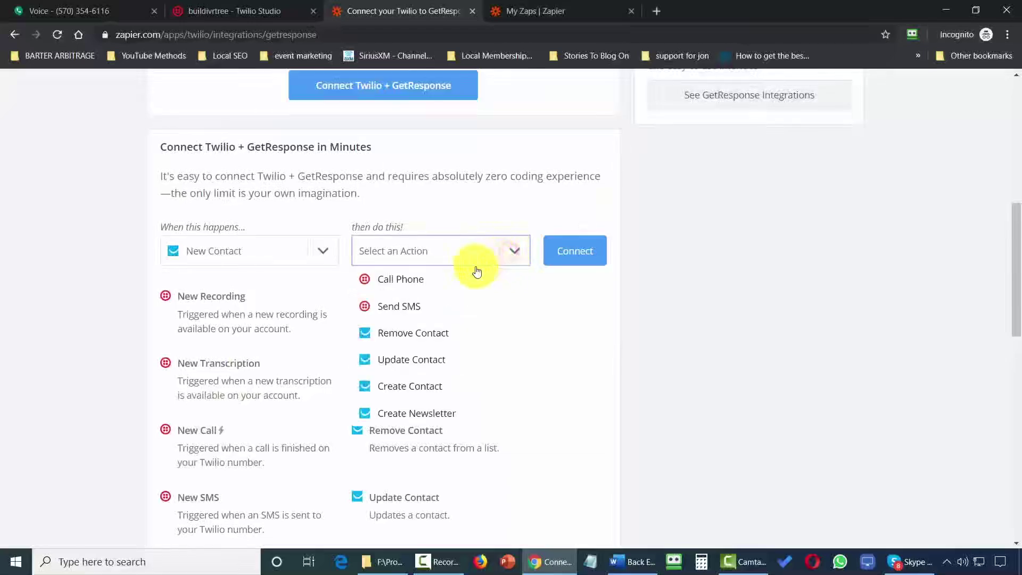
left_click(399, 306)
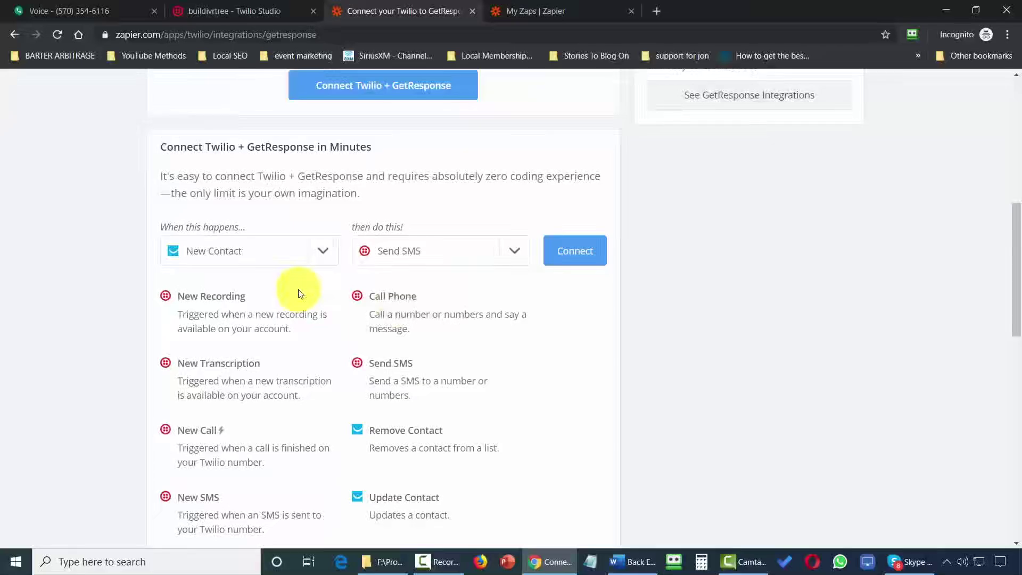
left_click(566, 258)
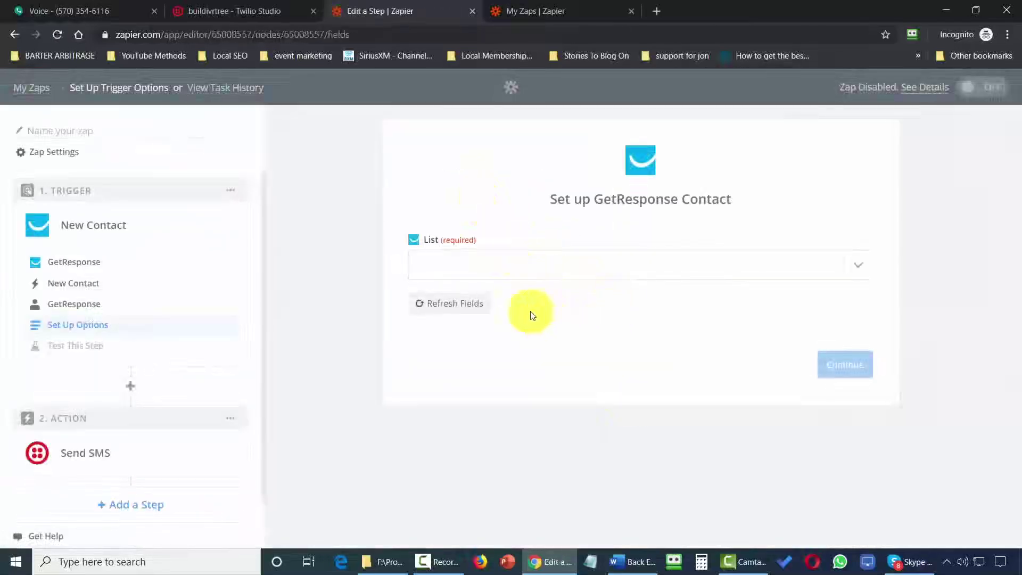
Select the practice2 GetResponse list and accept Contact A as the sample contact.
left_click(855, 268)
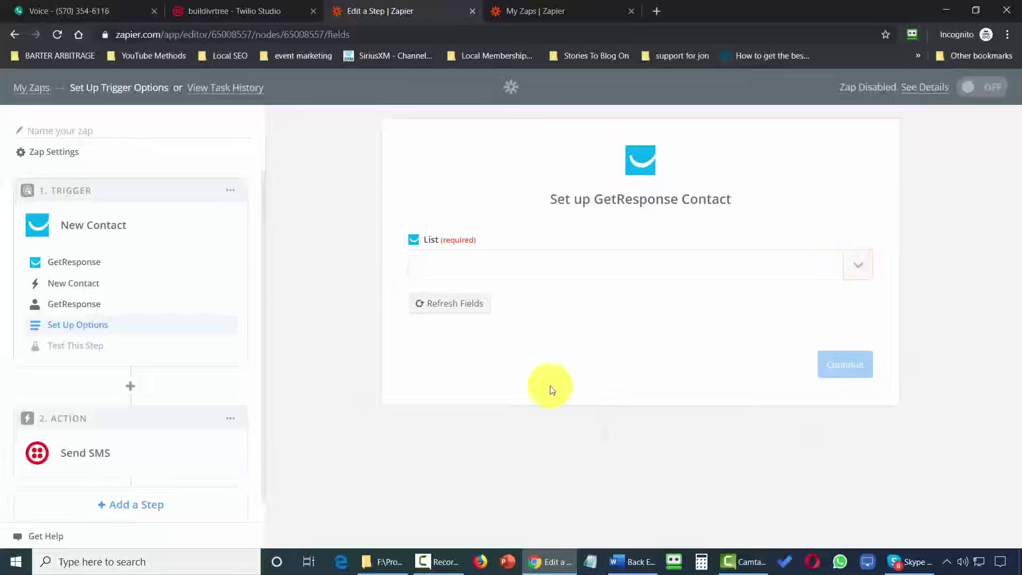
left_click(548, 389)
left_click(834, 364)
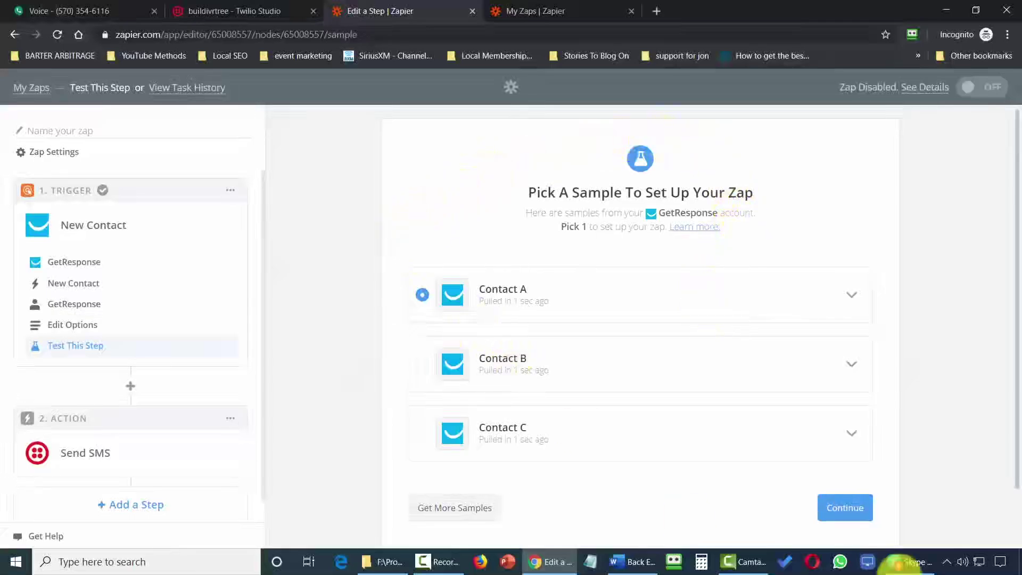
left_click(849, 514)
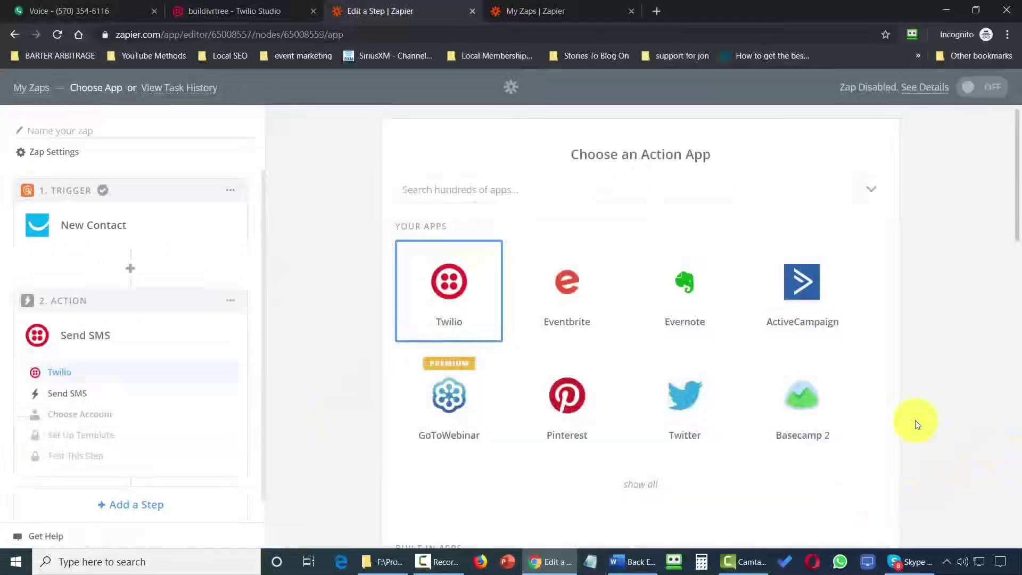
Set the action to Twilio Send SMS on the Twilio #2 account.
left_click(450, 288)
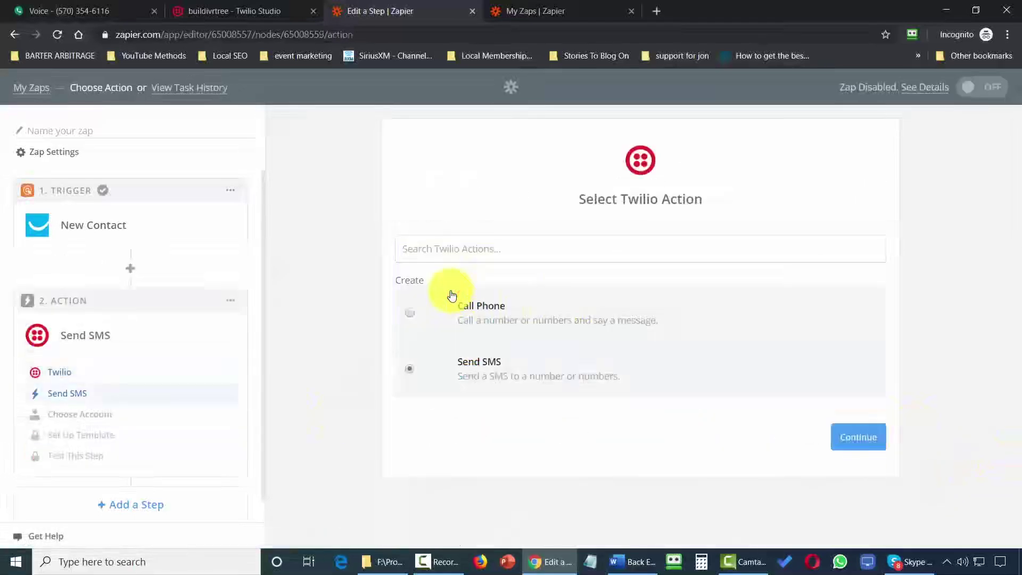
left_click(853, 442)
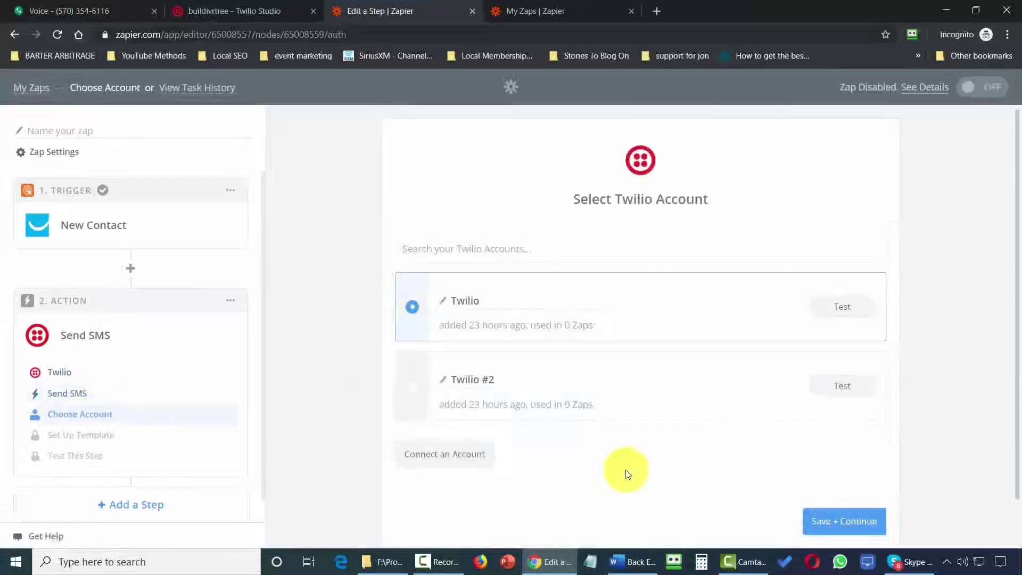
left_click(413, 395)
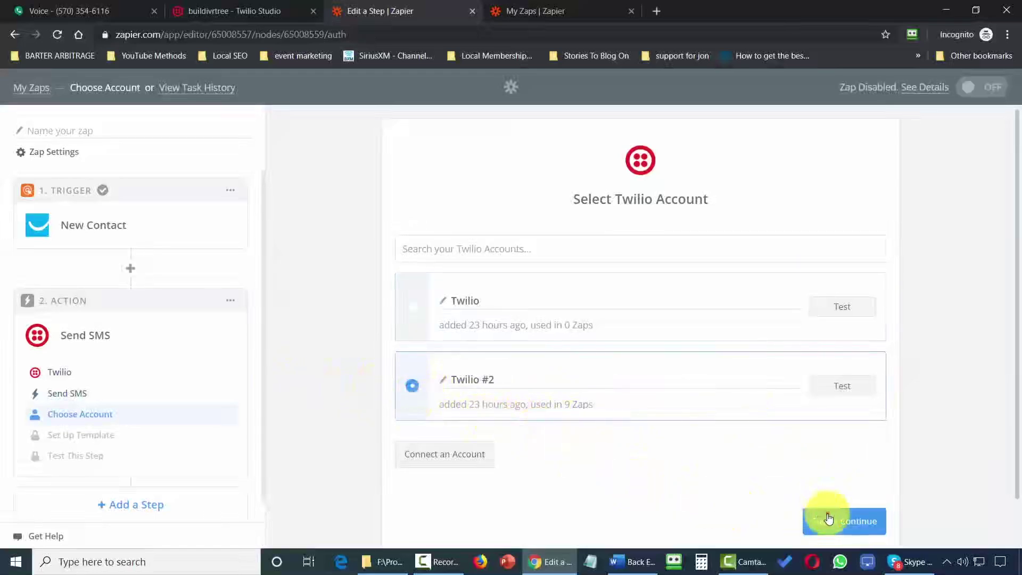
left_click(829, 518)
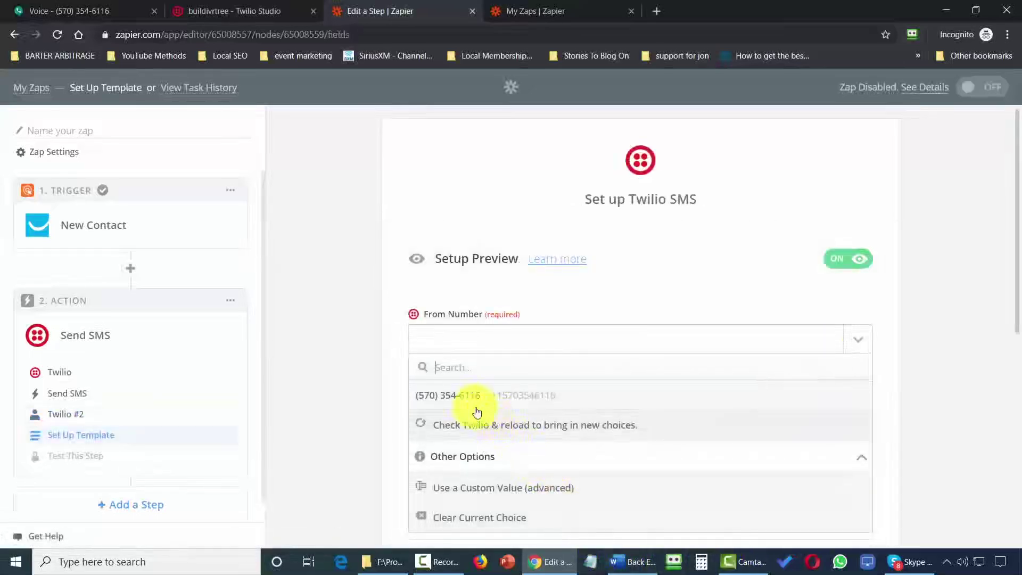
Choose the sender Twilio number and the 'There is now a new contact.' message, then proceed to testing.
left_click(469, 406)
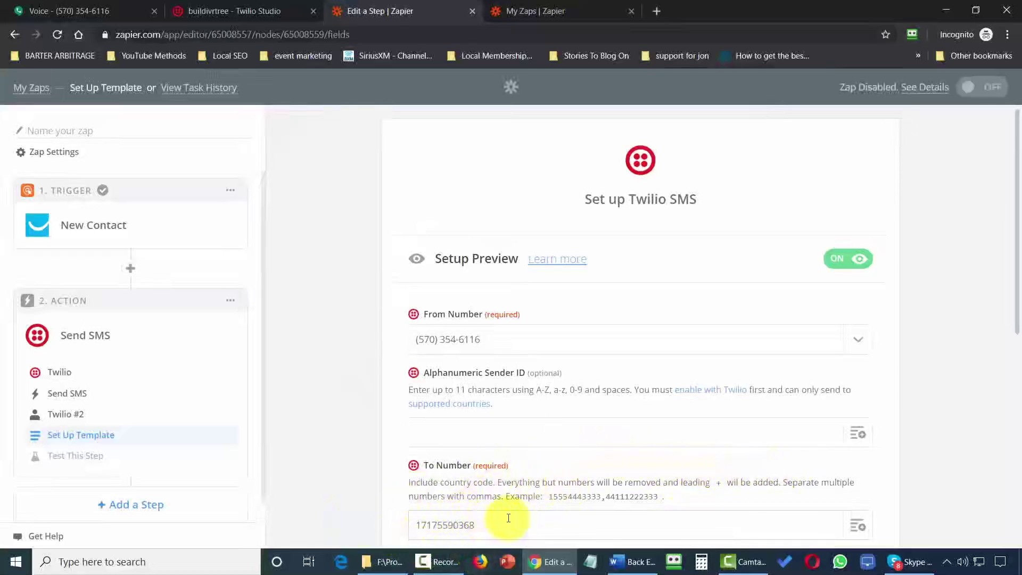
scroll(485, 398, "down", 4)
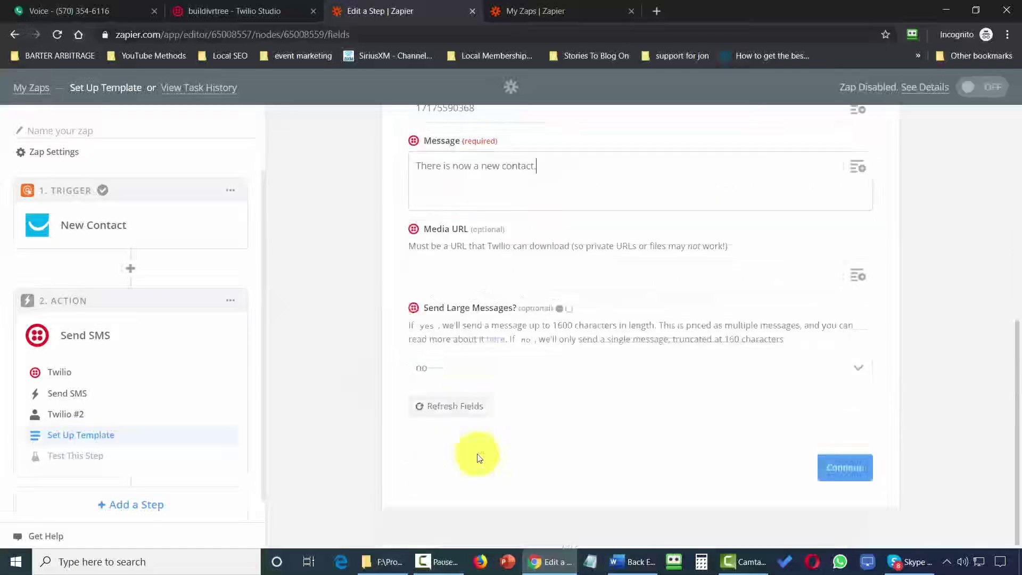
left_click(839, 472)
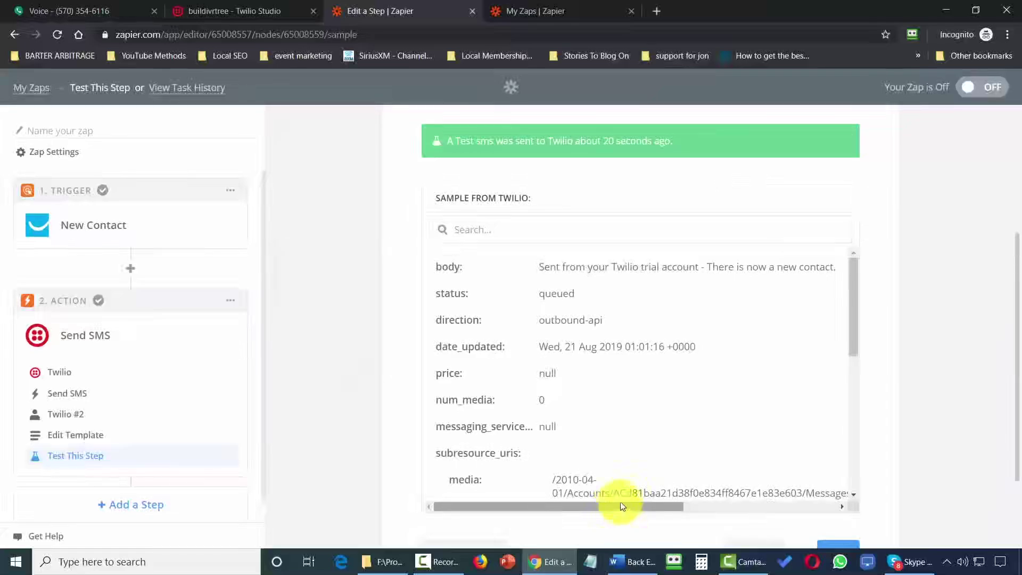
scroll(933, 470, "down", 2)
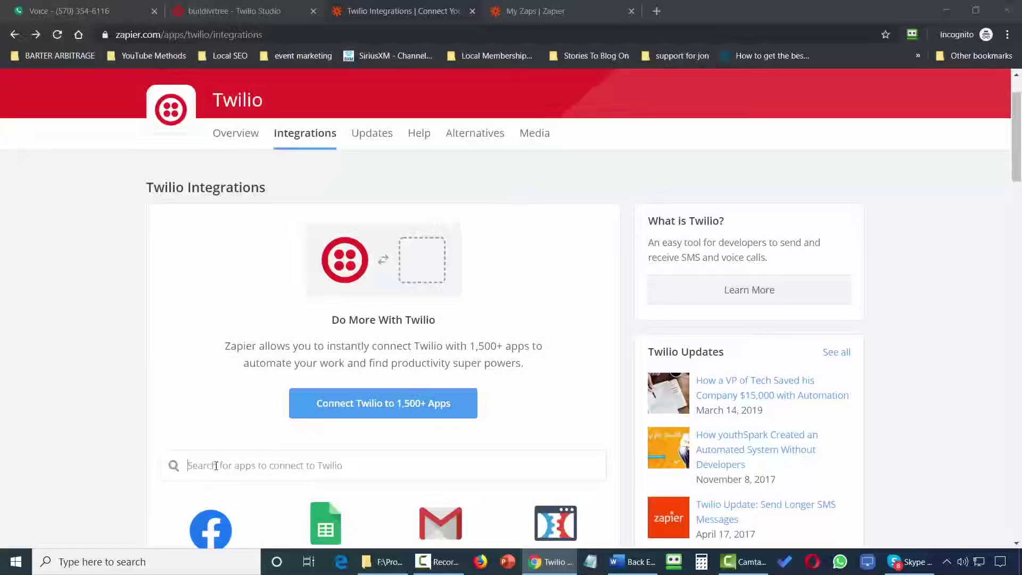
Search 'goto', open Twilio + GoToWebinar, pair the New Attendee trigger with Send SMS, and create the zap.
type("got")
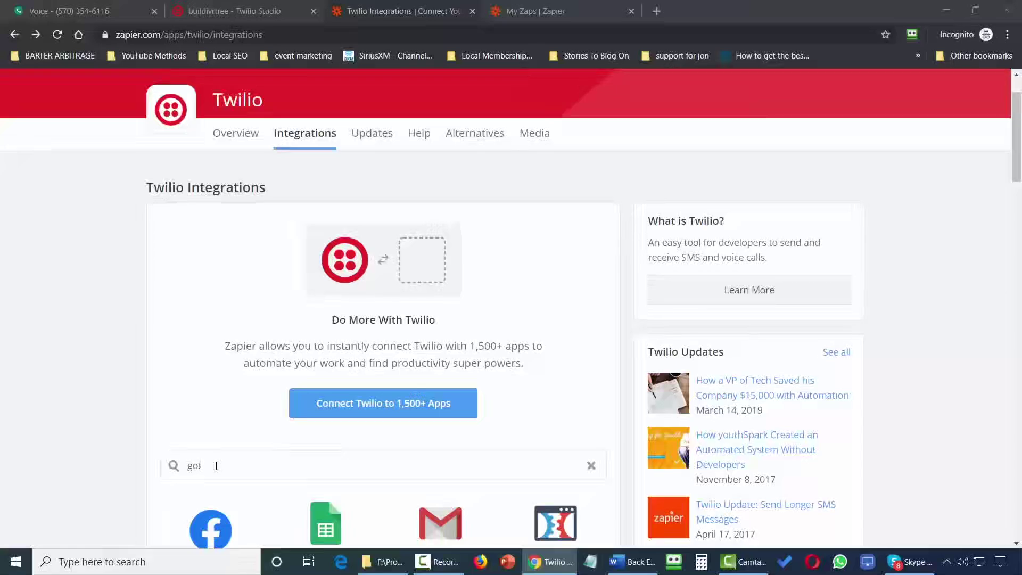
type("o")
left_click(234, 493)
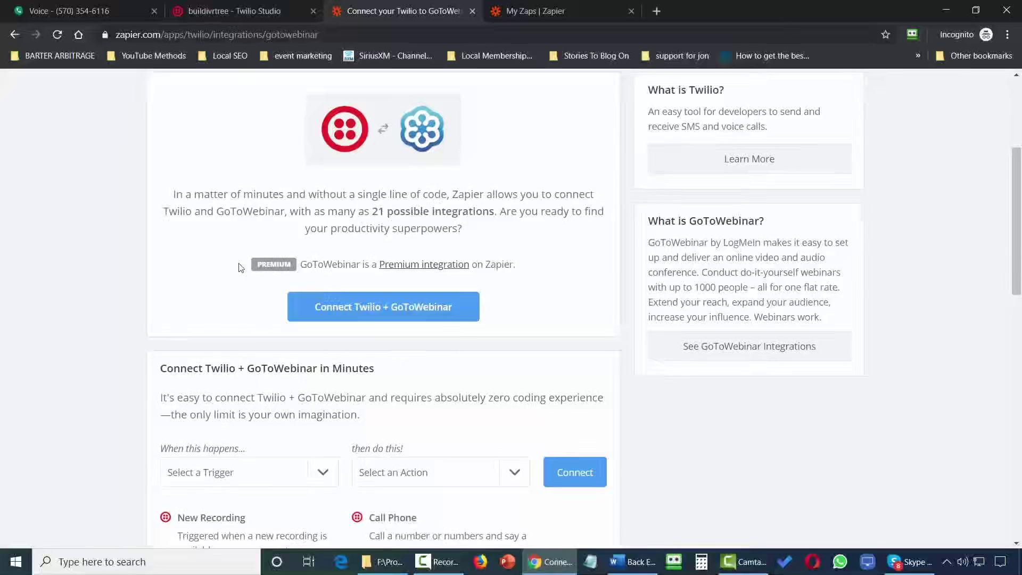
scroll(78, 347, "down", 4)
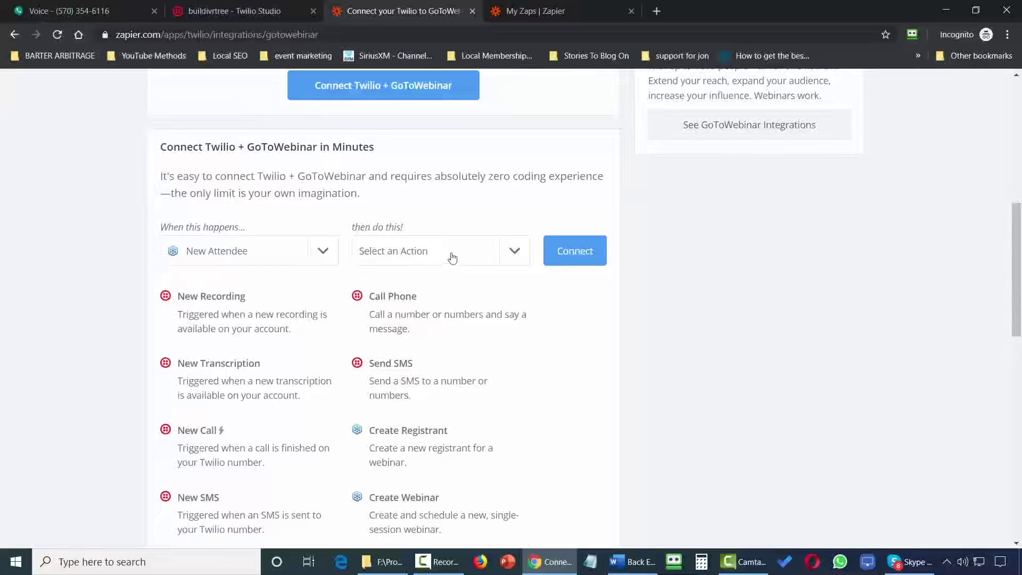
left_click(522, 257)
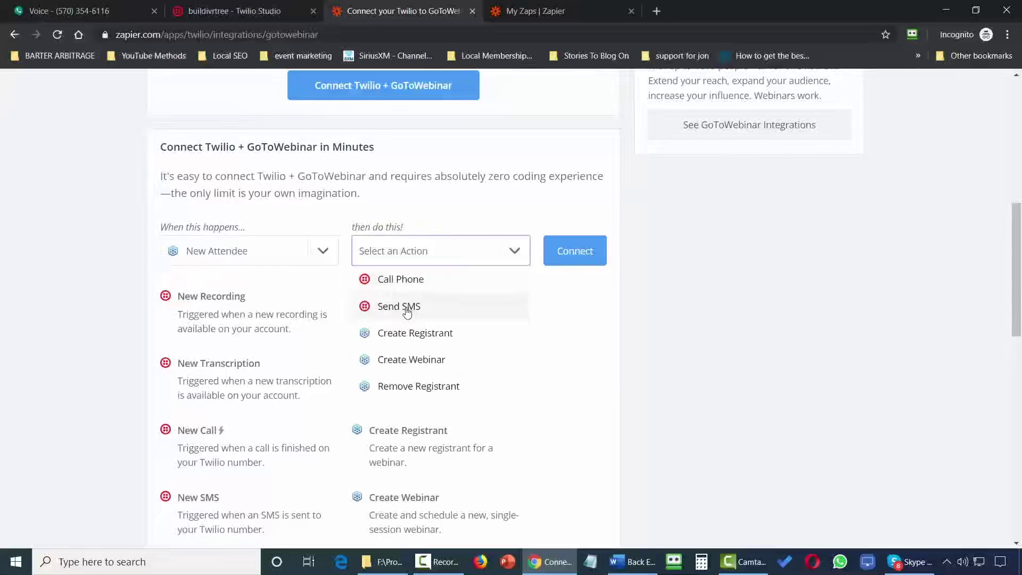
left_click(412, 304)
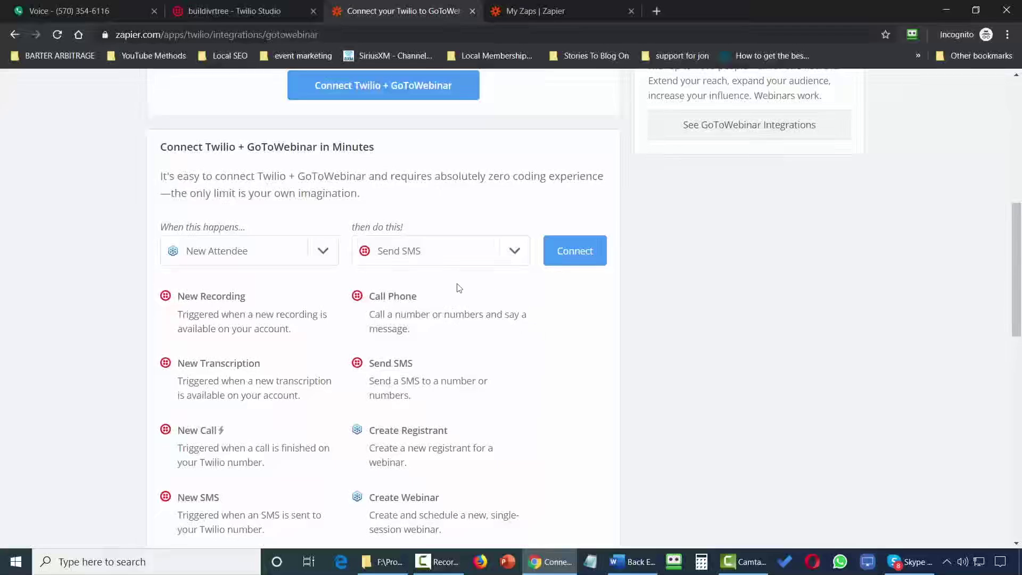
left_click(582, 255)
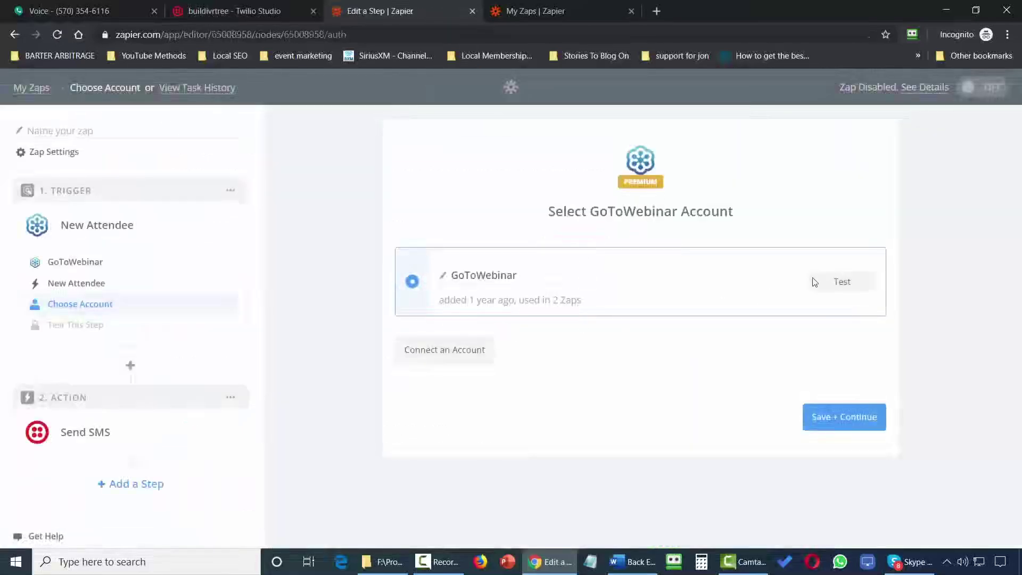
Test and save the GoToWebinar account, confirm the Front End Buyer's Webinar, and use Attendee A as sample.
left_click(833, 284)
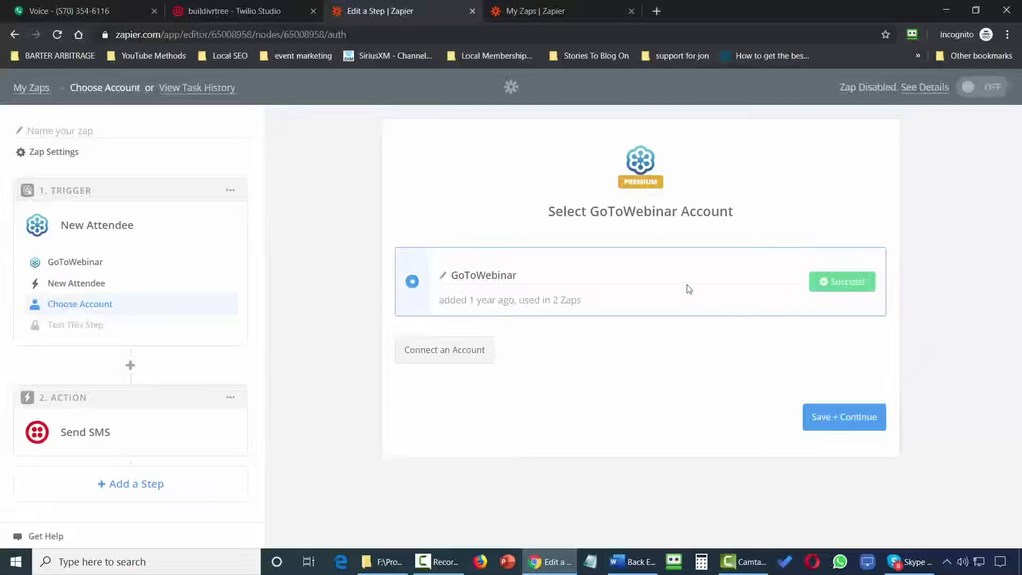
left_click(844, 418)
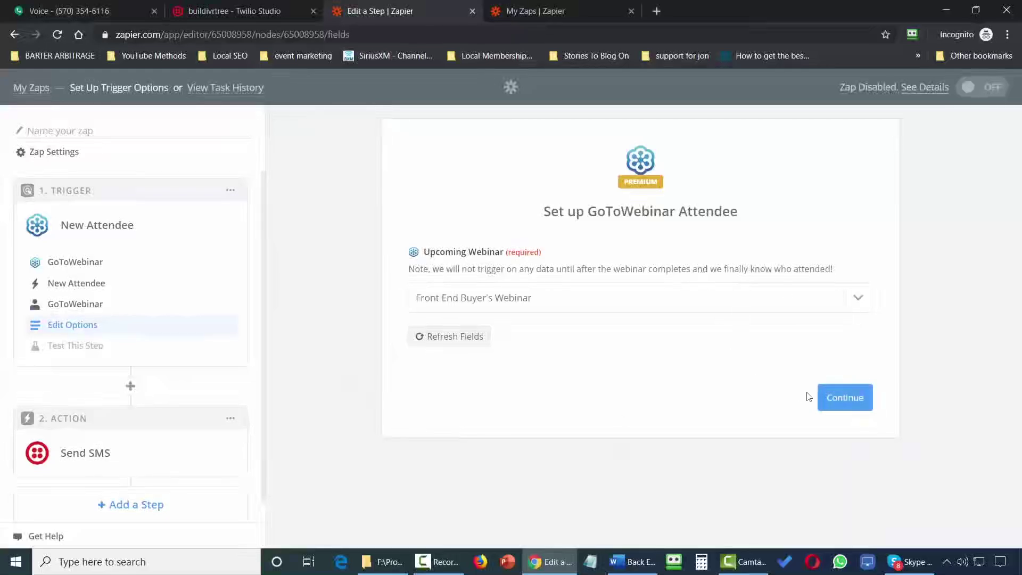
left_click(836, 400)
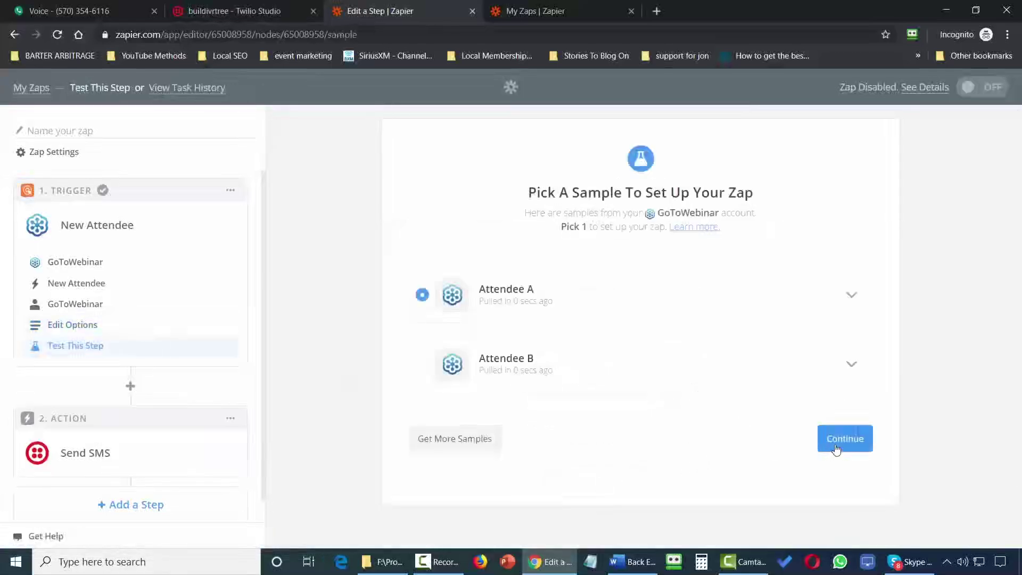
left_click(837, 446)
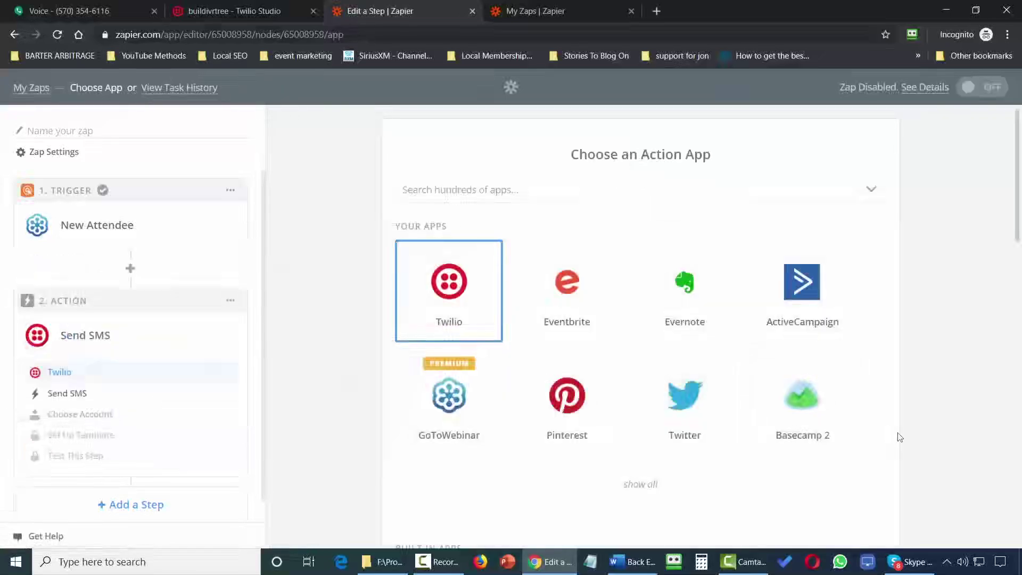
Set the action to Twilio Send SMS on the Twilio #2 account.
left_click(460, 295)
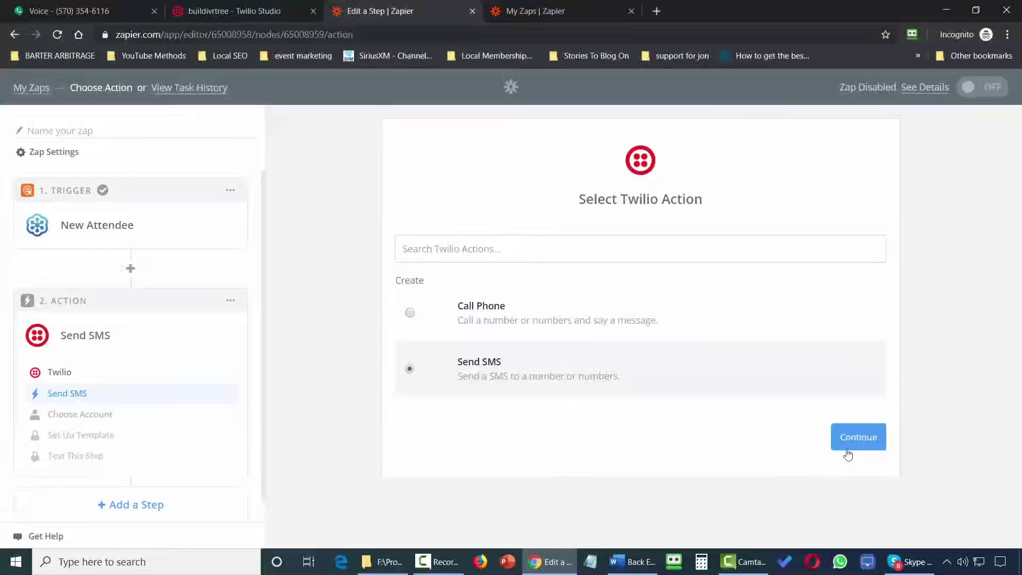
left_click(852, 440)
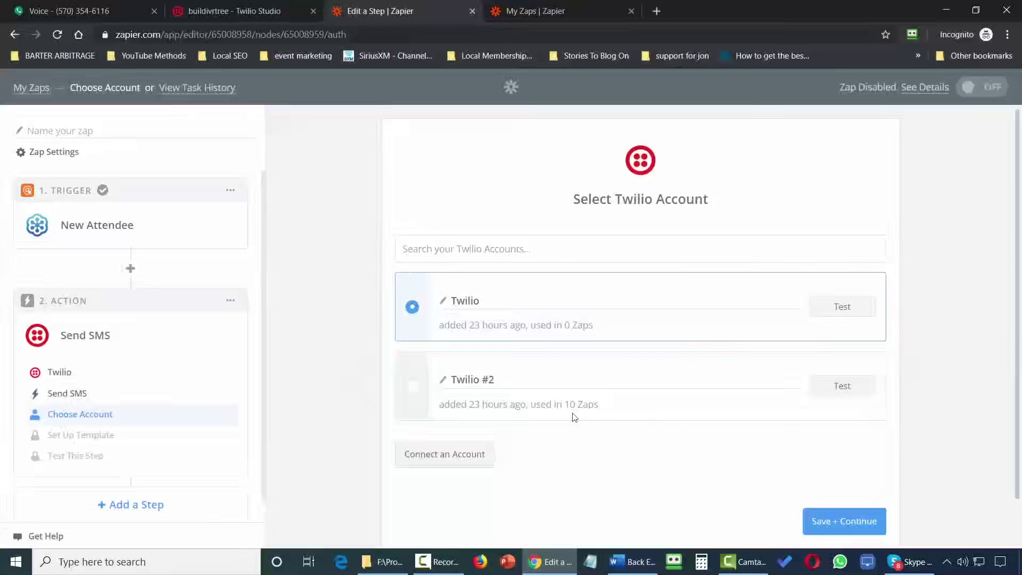
left_click(413, 387)
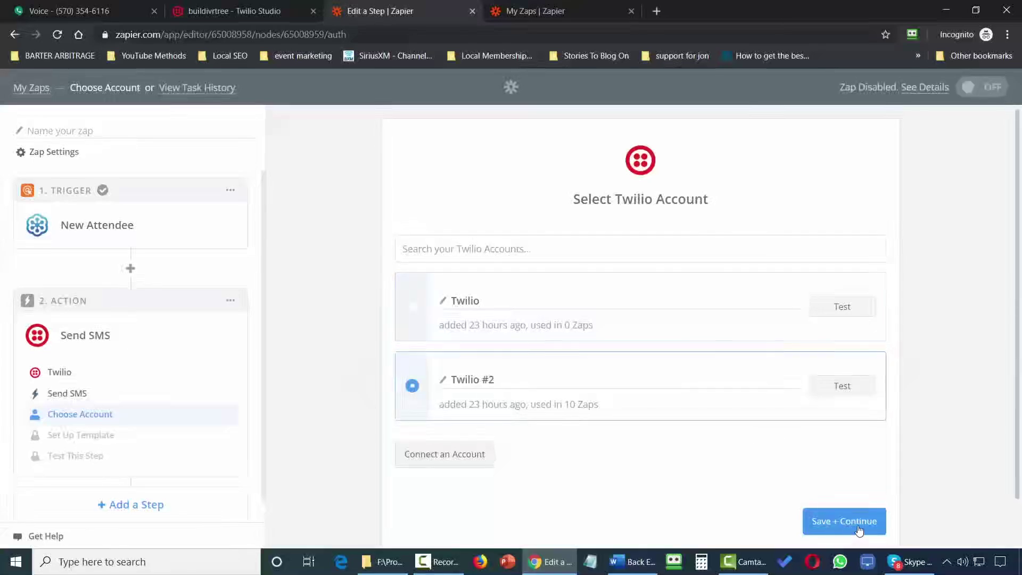
left_click(858, 526)
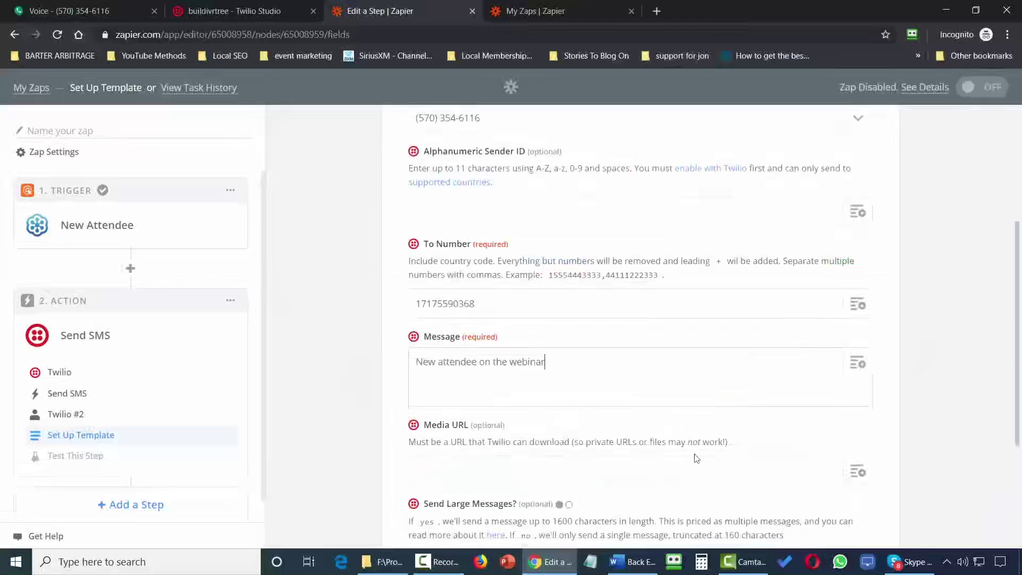
Finish the 'New attendee on the webinar' message, send a test SMS, and confirm it arrived in Google Voice.
scroll(642, 381, "down", 4)
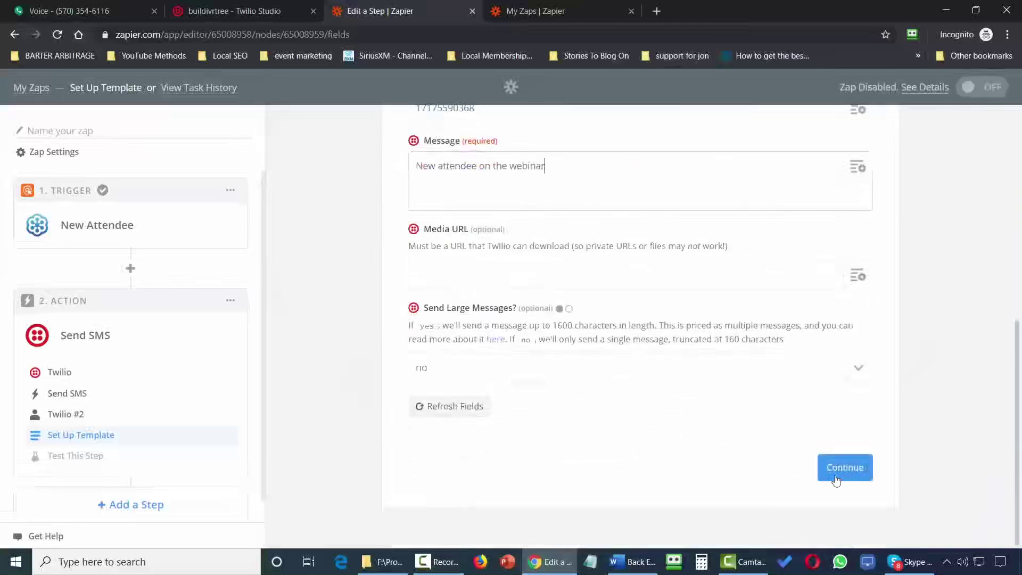
left_click(835, 470)
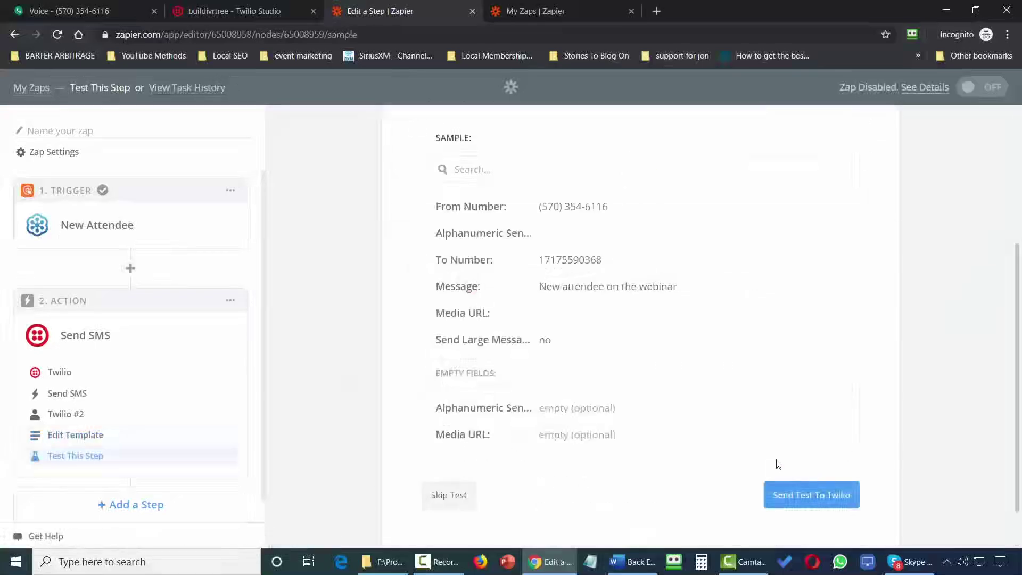
left_click(796, 499)
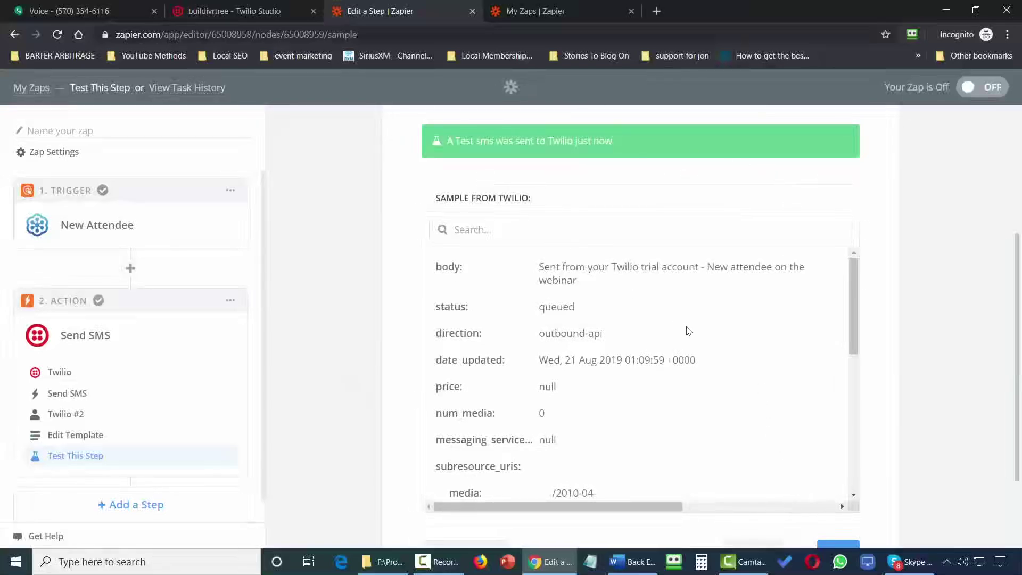
key("ctrl+1")
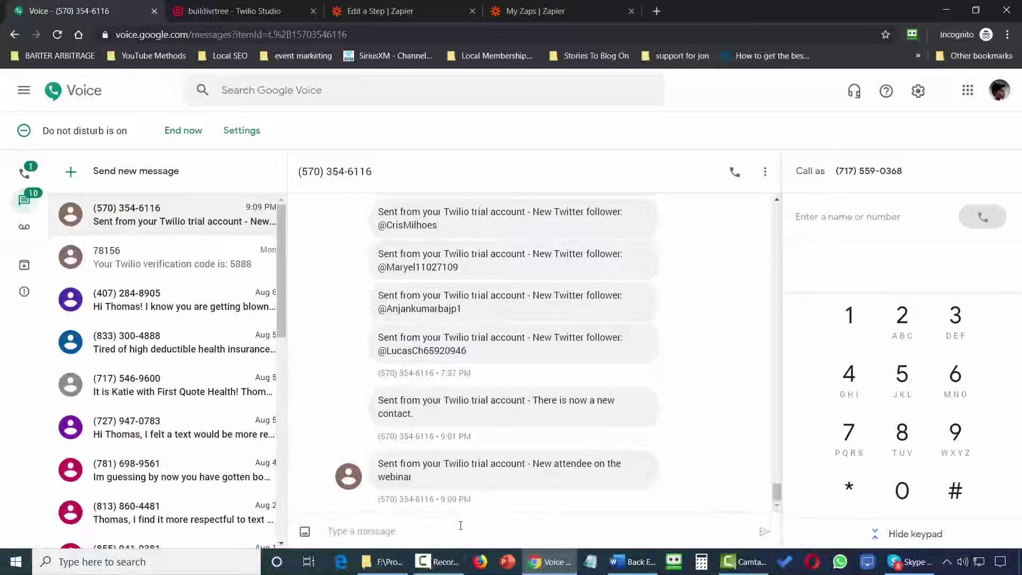
key("ctrl+3")
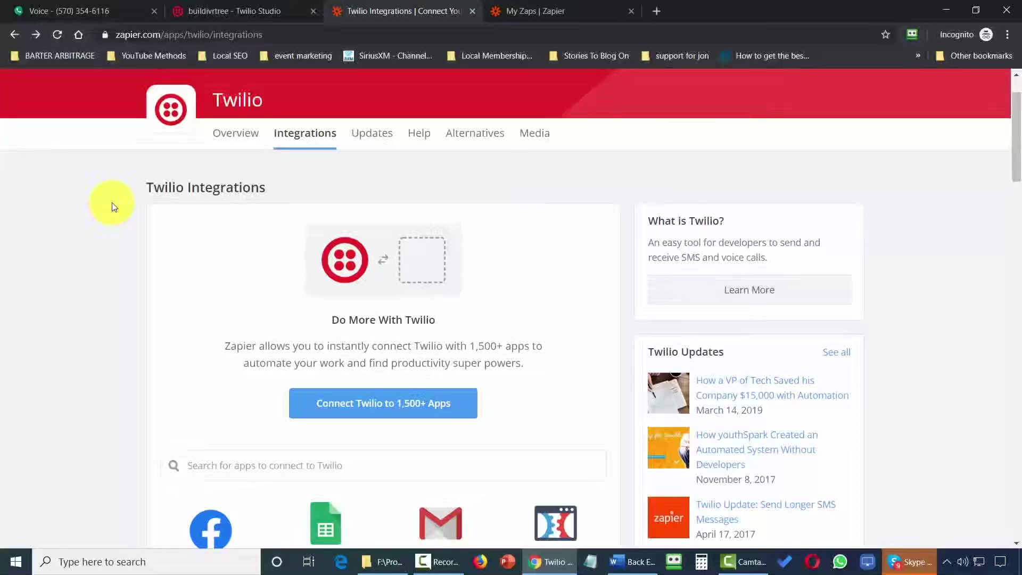
Start the Twilio + Stripe new-customer SMS template with the New Customer trigger.
key("alt+Right")
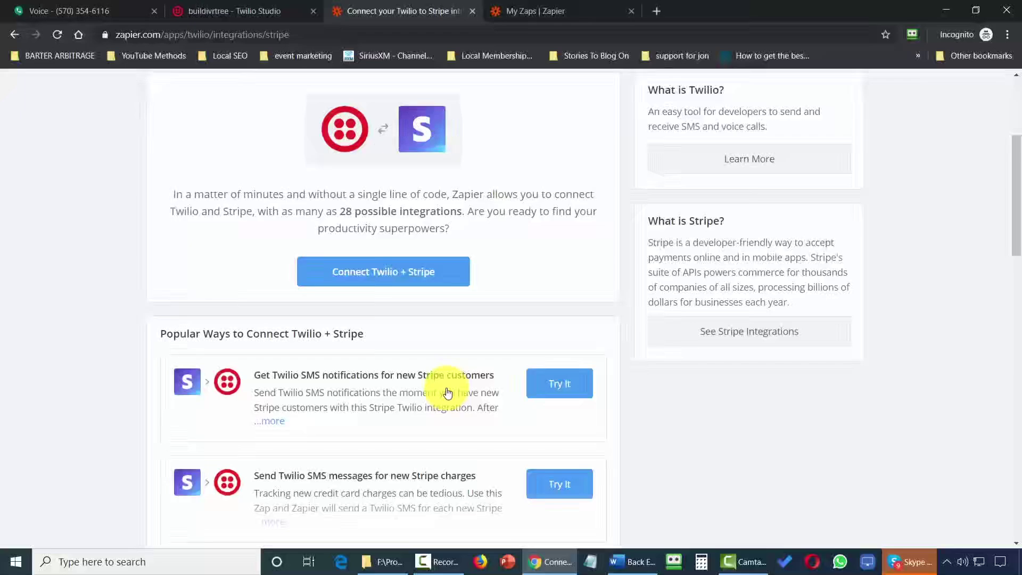
scroll(445, 387, "down", 4)
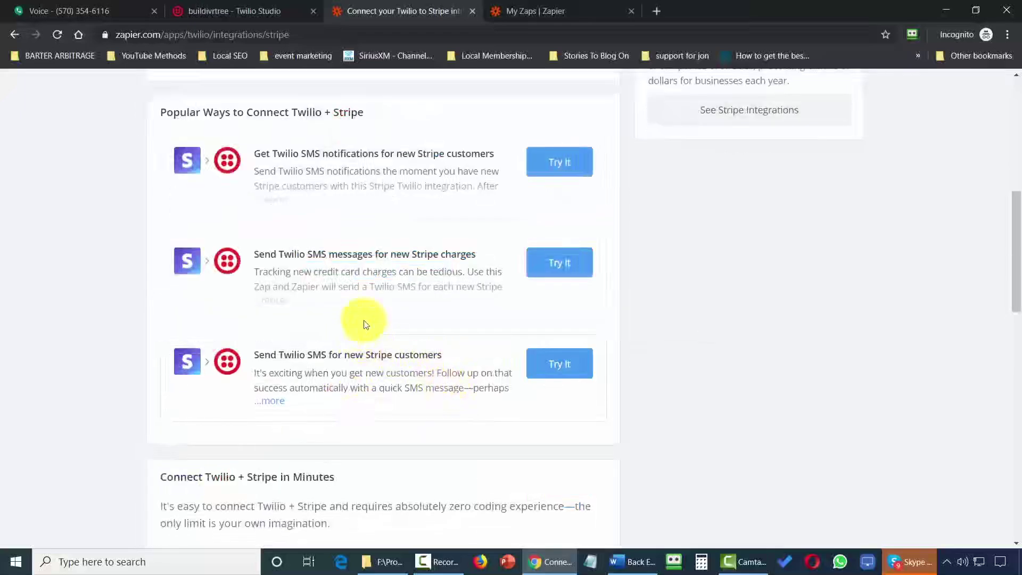
left_click(547, 166)
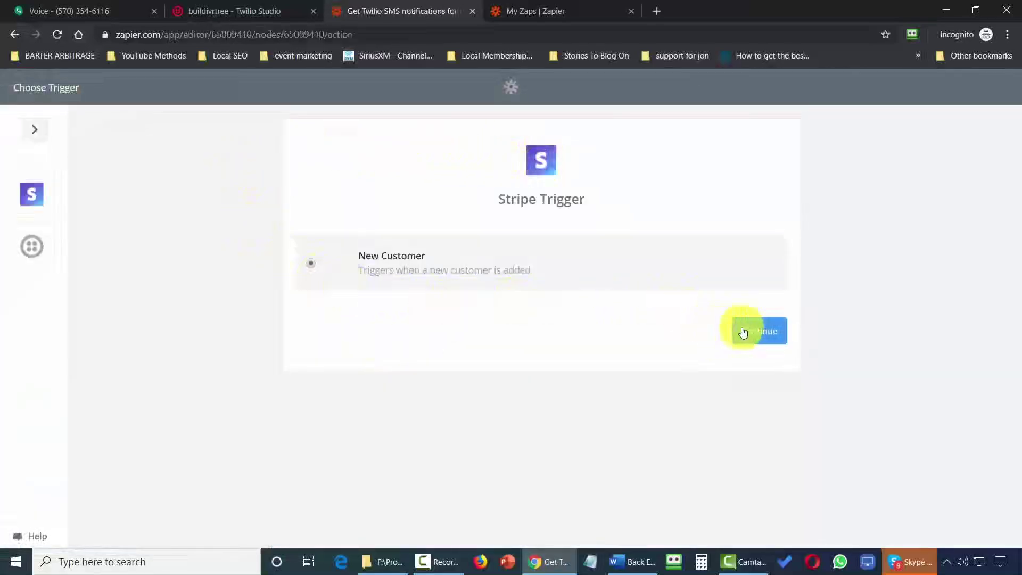
left_click(758, 329)
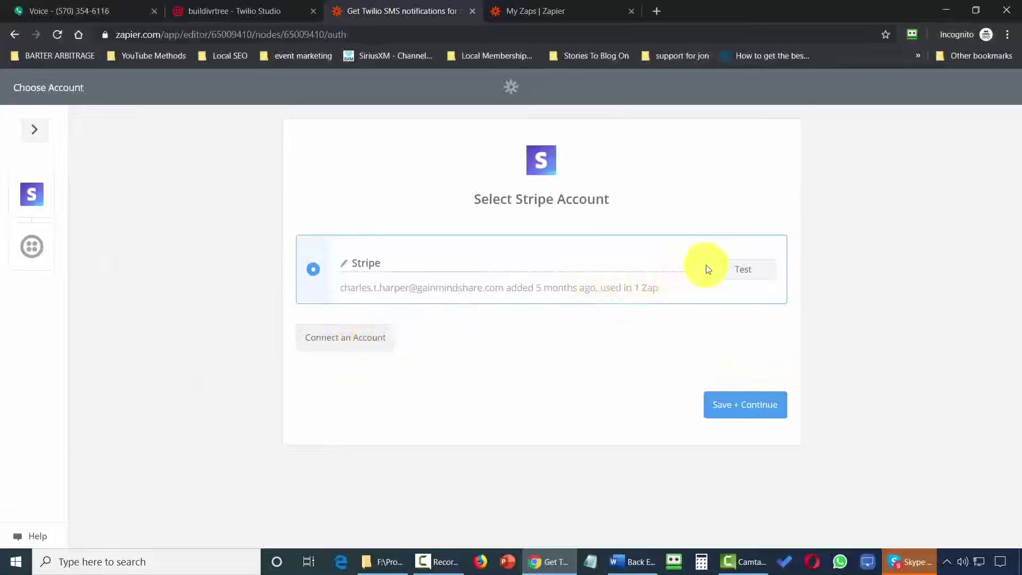
Test and save the existing Stripe account, then accept Customer A as the sample.
left_click(741, 264)
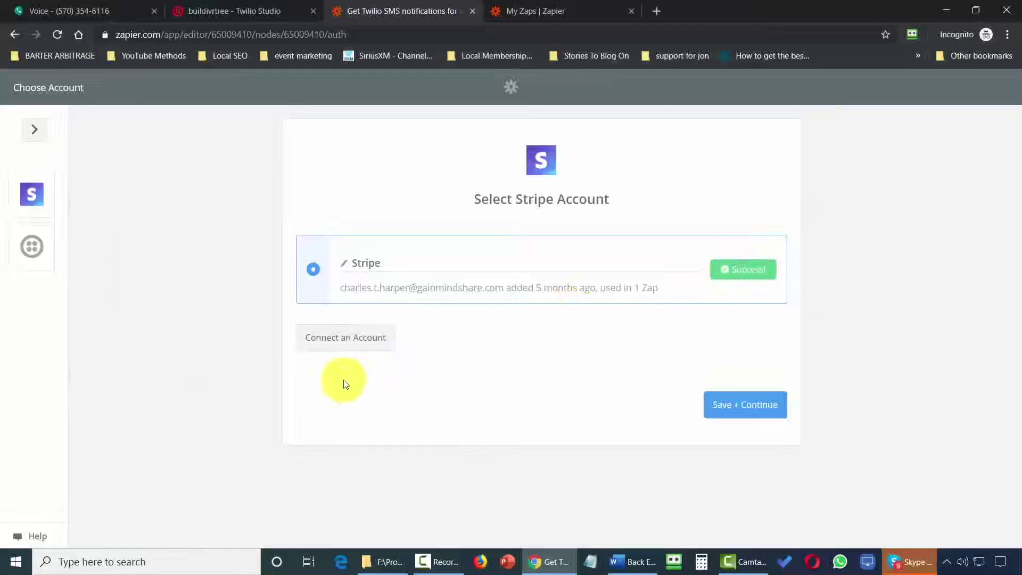
left_click(344, 338)
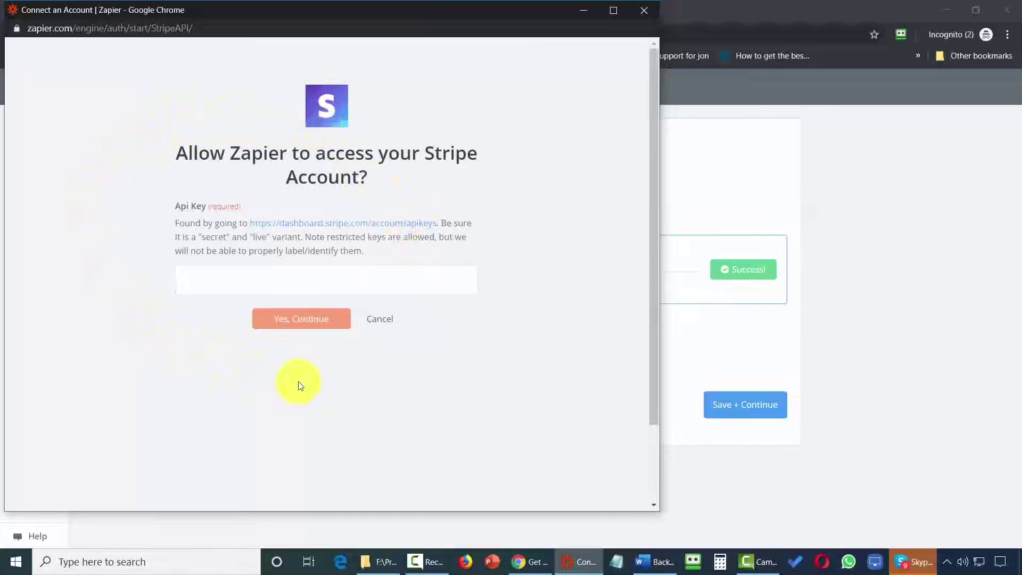
left_click(644, 10)
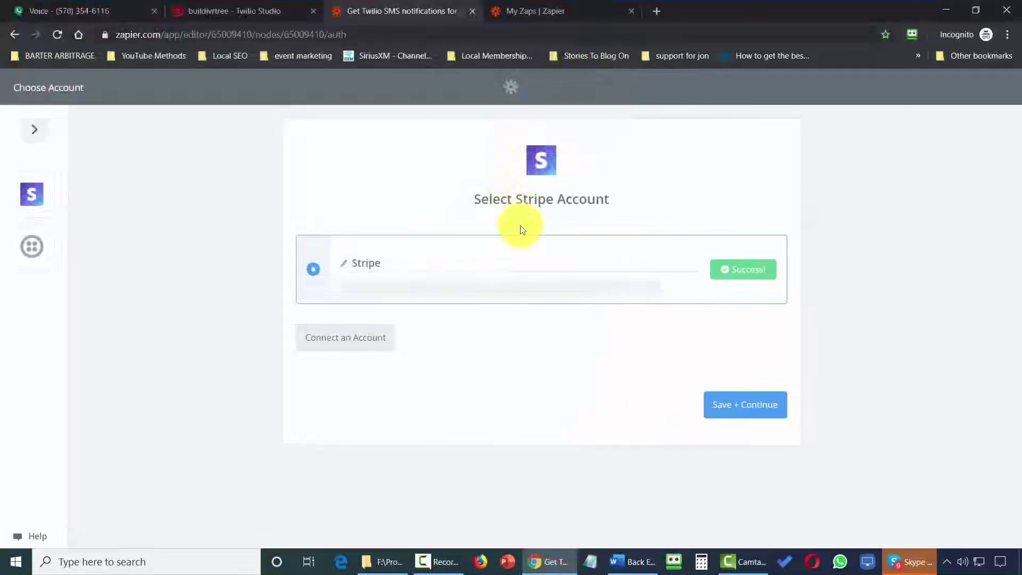
left_click(720, 405)
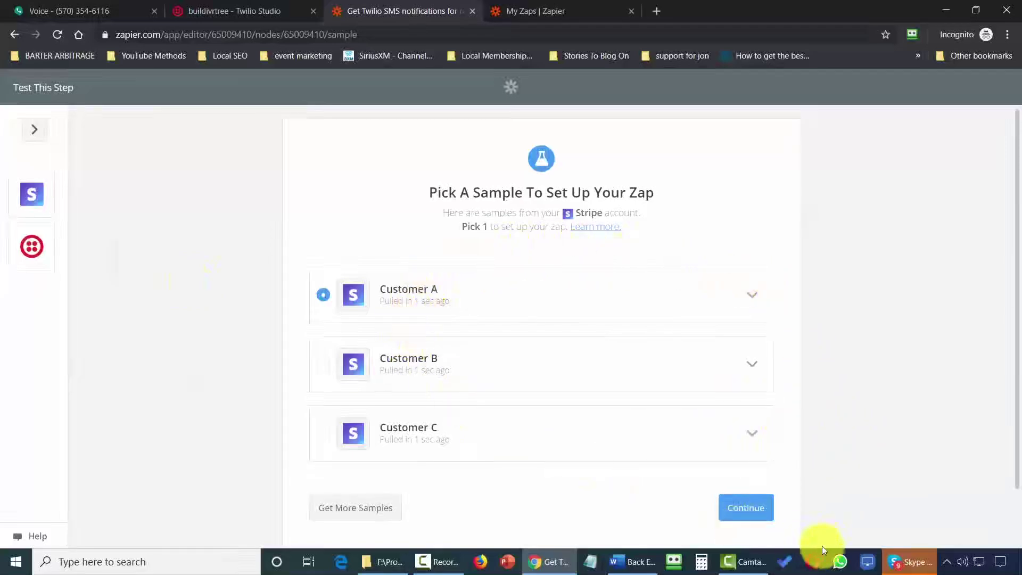
left_click(753, 507)
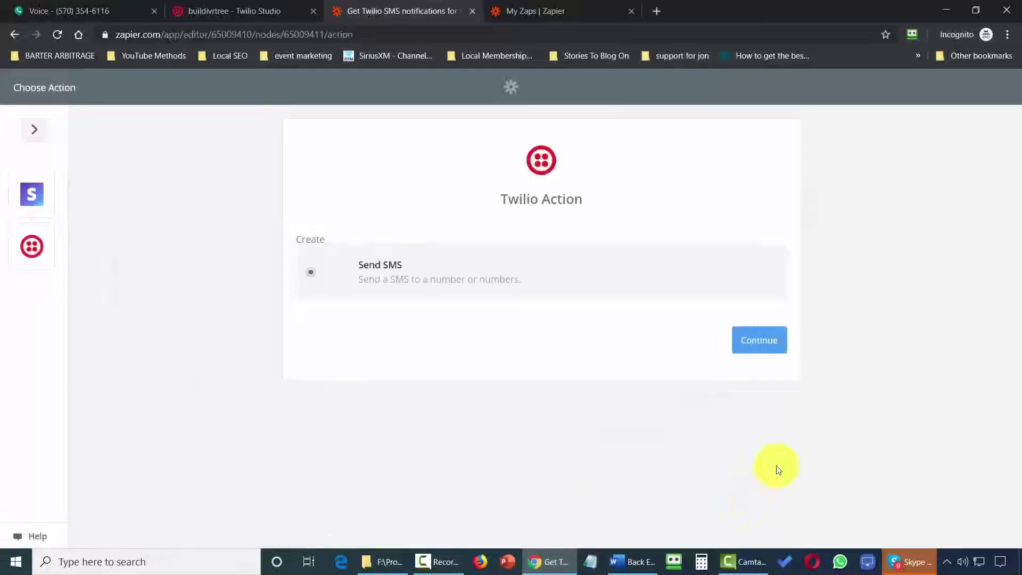
Confirm Send SMS on the Twilio #2 account.
left_click(755, 343)
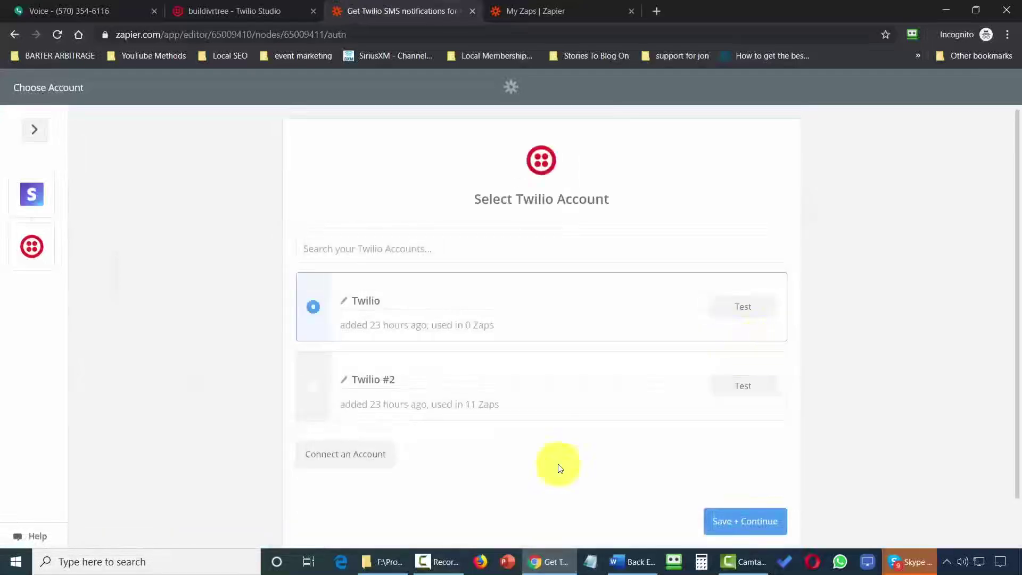
left_click(312, 388)
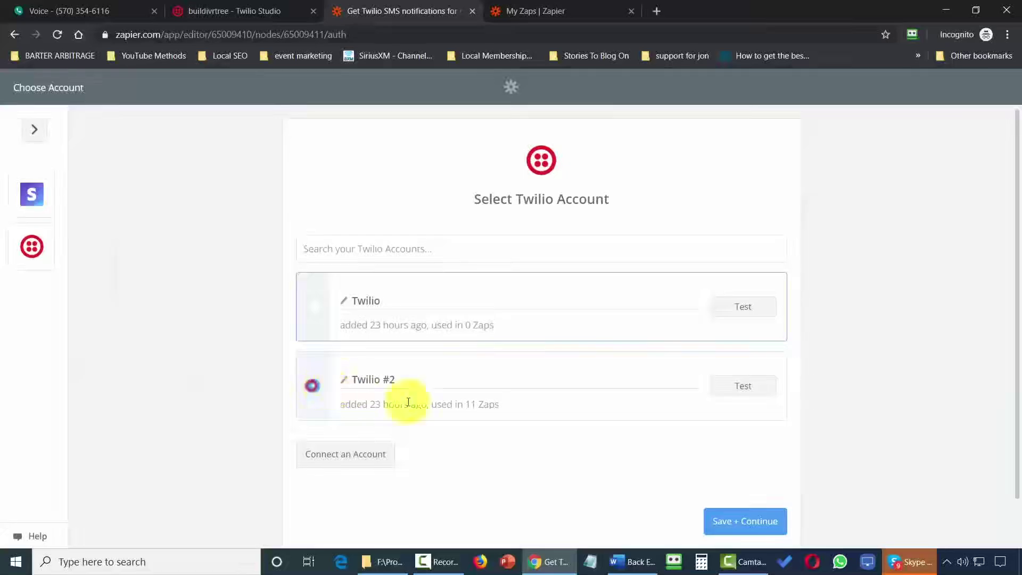
left_click(740, 512)
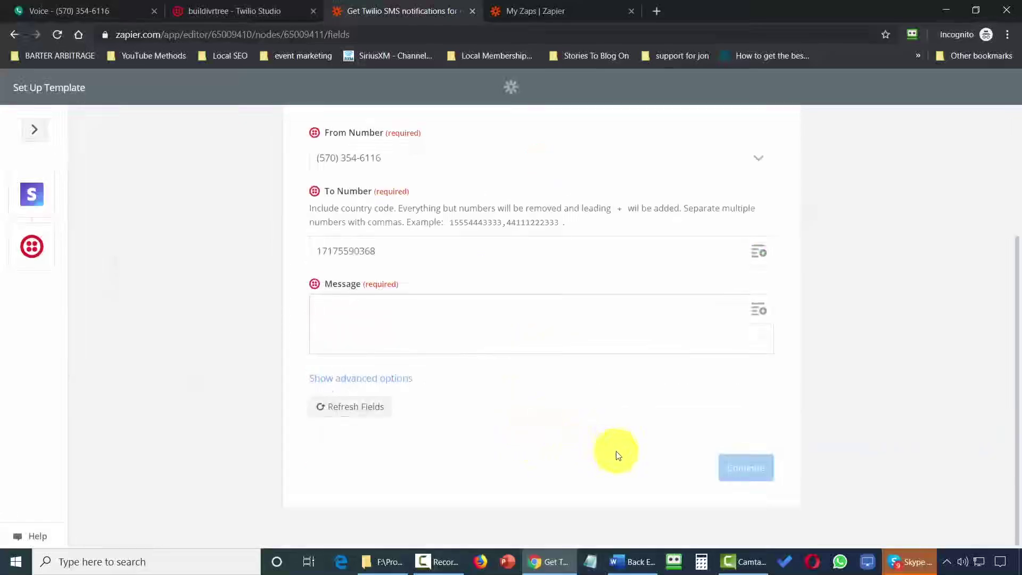
Set the message 'New customer in Stripe. Please look.', send a test SMS, and check Google Voice.
type("New customer in Stripe.  Please look.")
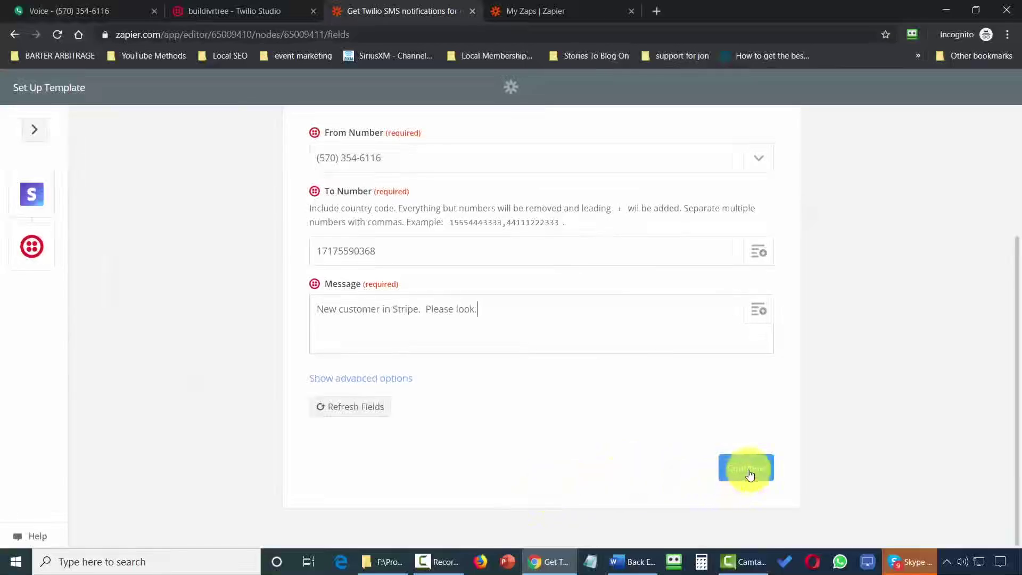
left_click(747, 469)
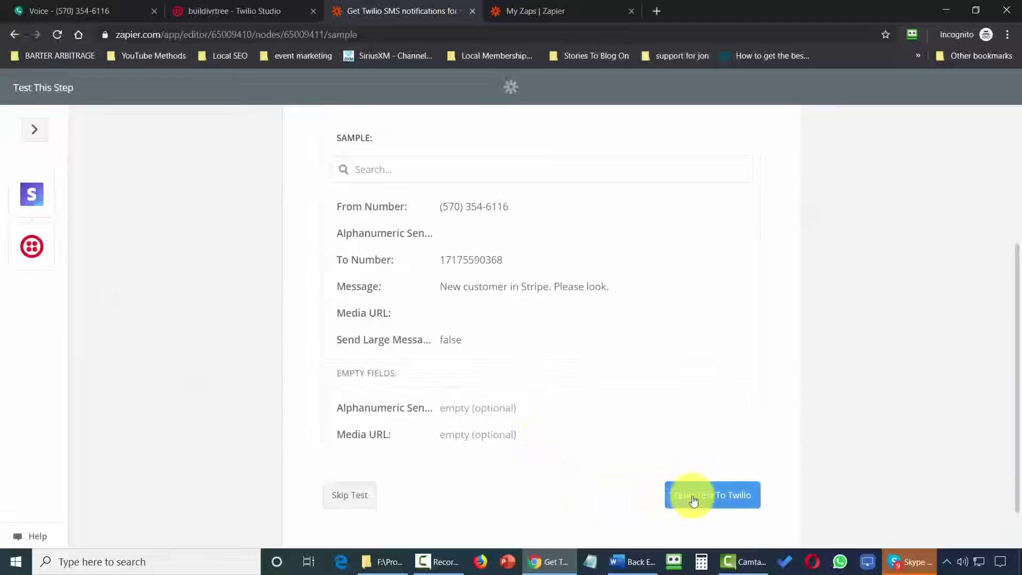
left_click(694, 500)
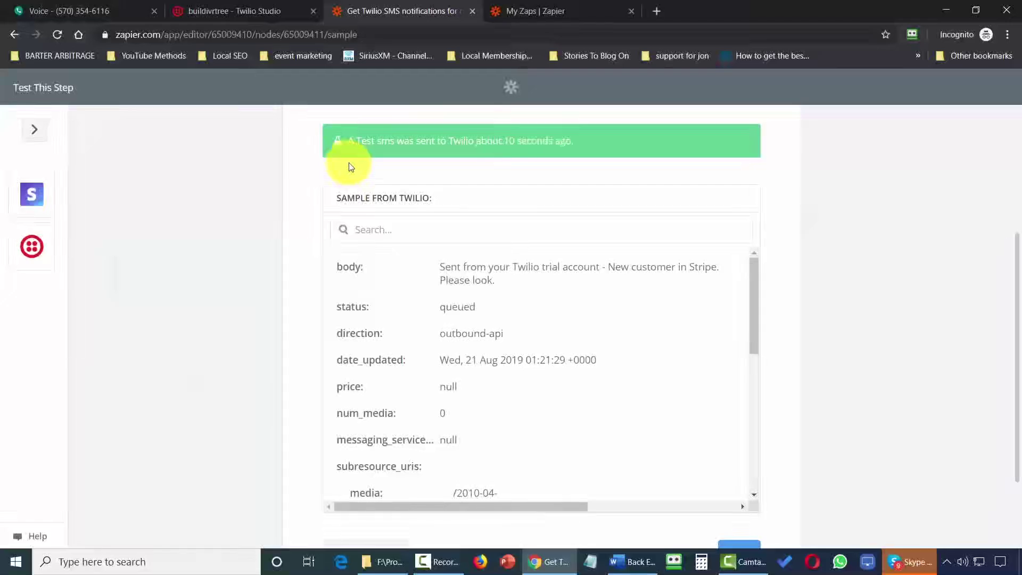
left_click(73, 11)
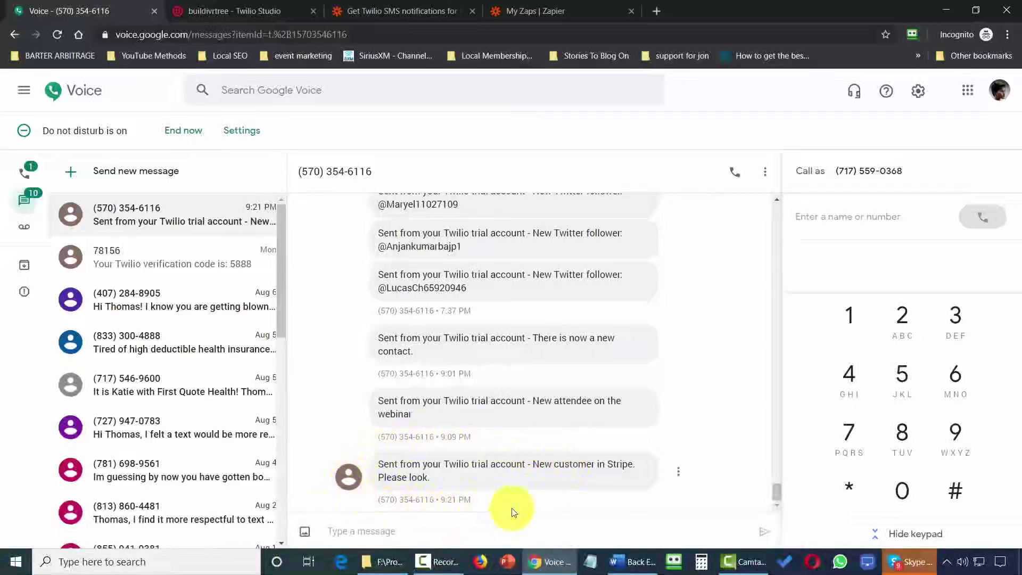
Check the Stripe test text, then go back to Zapier's Twilio Integrations page.
key("ctrl+3")
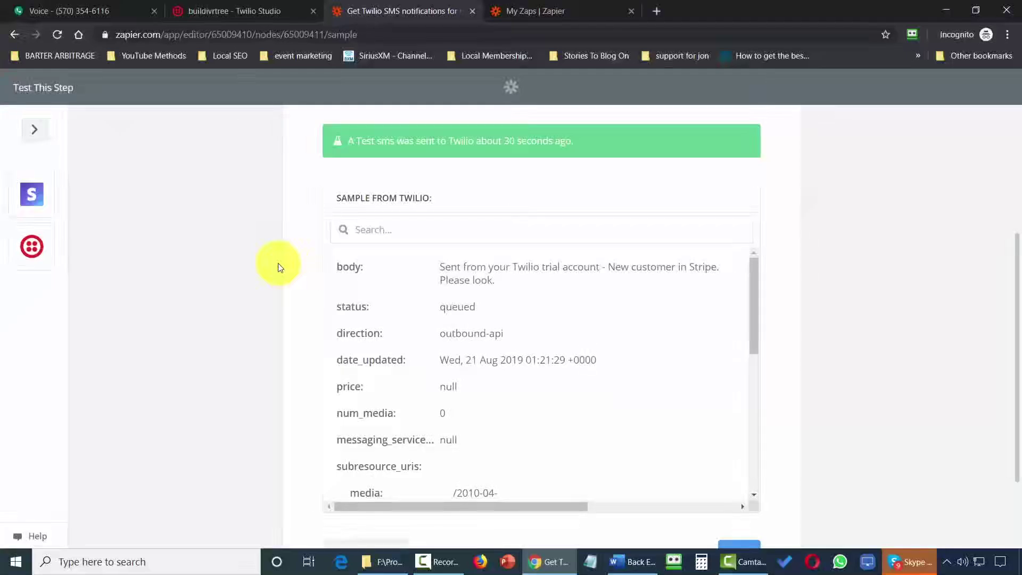
key("alt+Left")
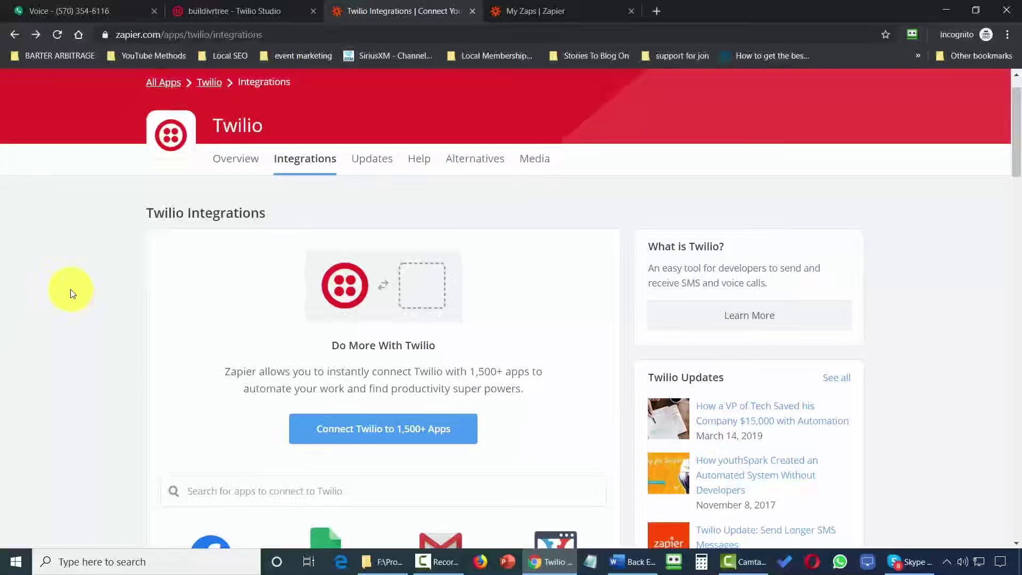
Start the Eventbrite New Attendee Registered to Twilio Send SMS zap template.
key("alt+Right")
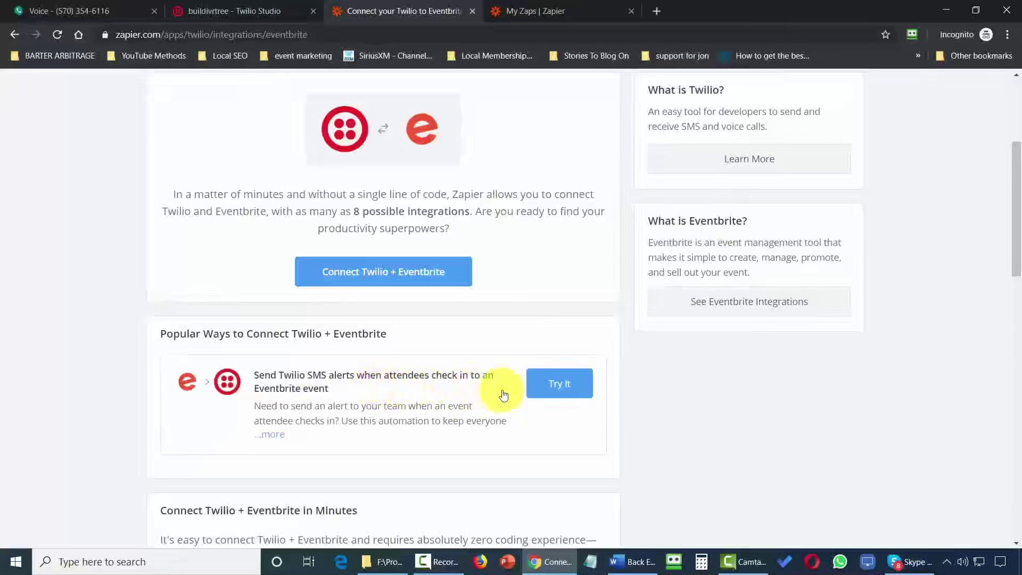
left_click(551, 389)
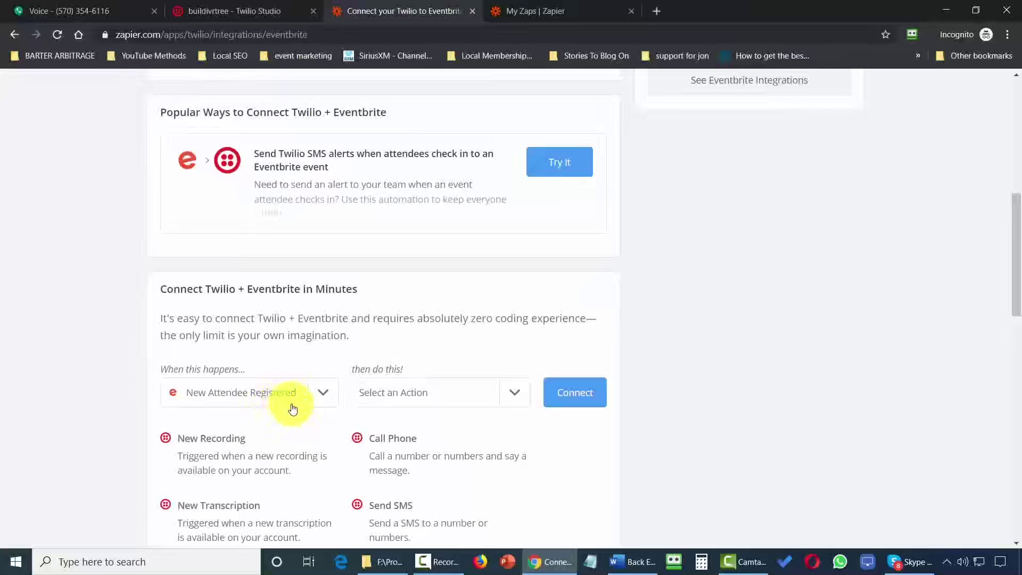
left_click(510, 392)
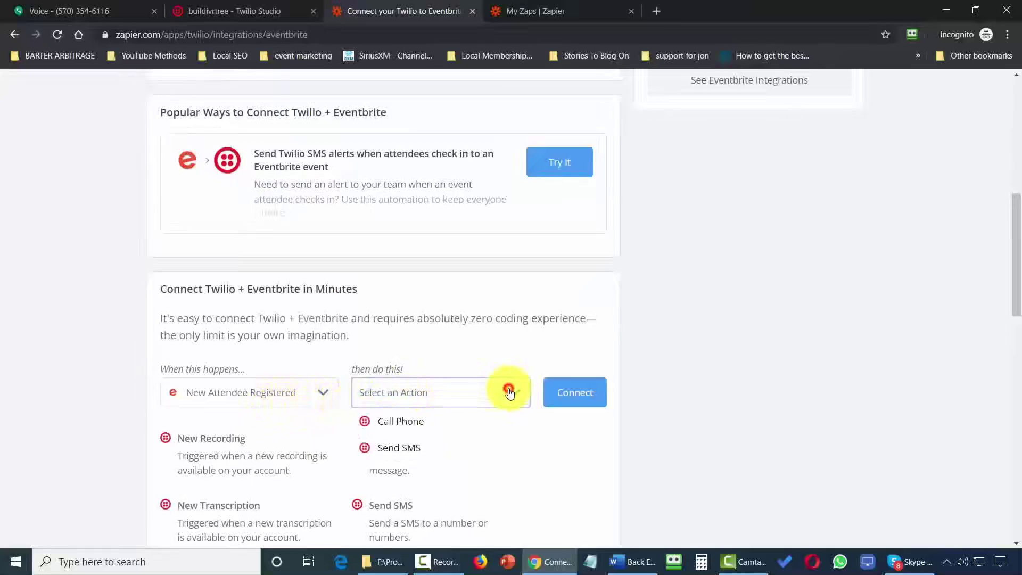
left_click(386, 453)
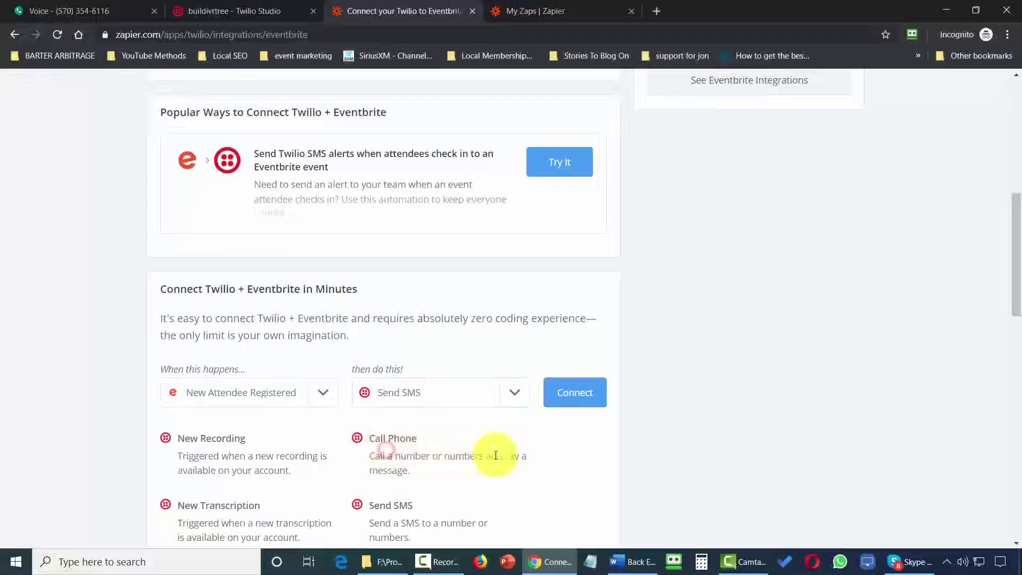
left_click(566, 396)
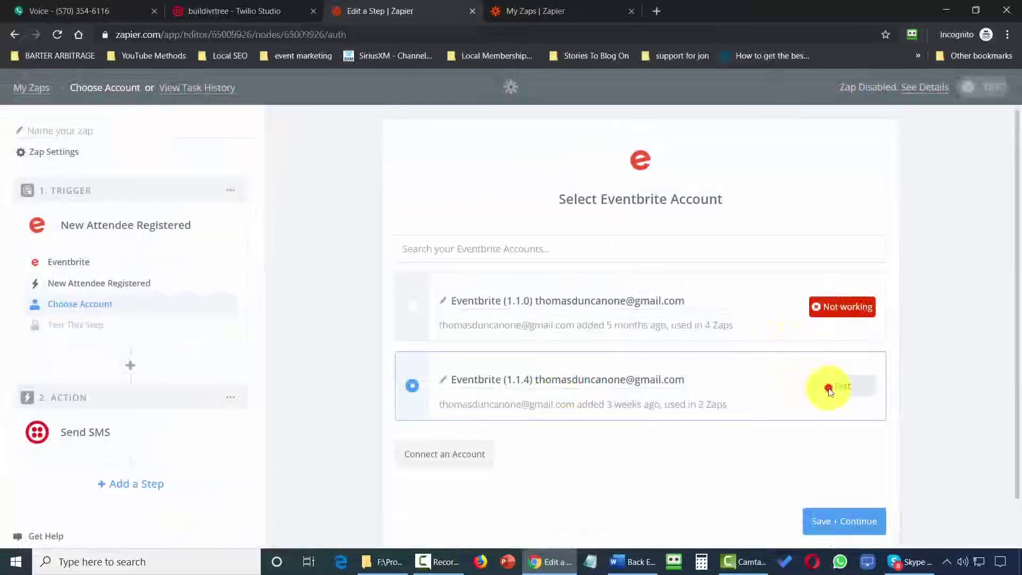
Connect the working Eventbrite account and set the trigger to the Video Tutorials Live event.
left_click(829, 389)
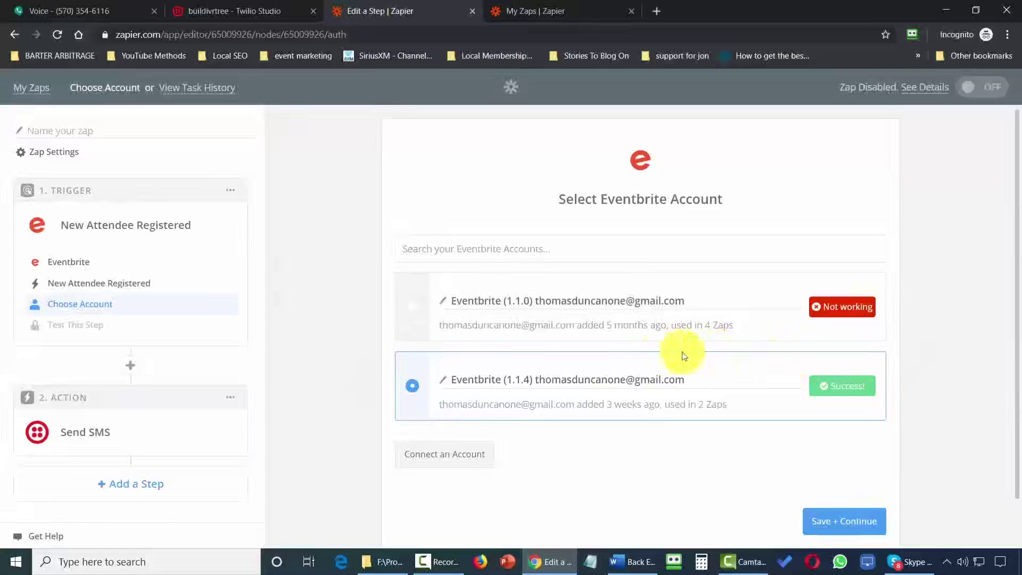
left_click(821, 522)
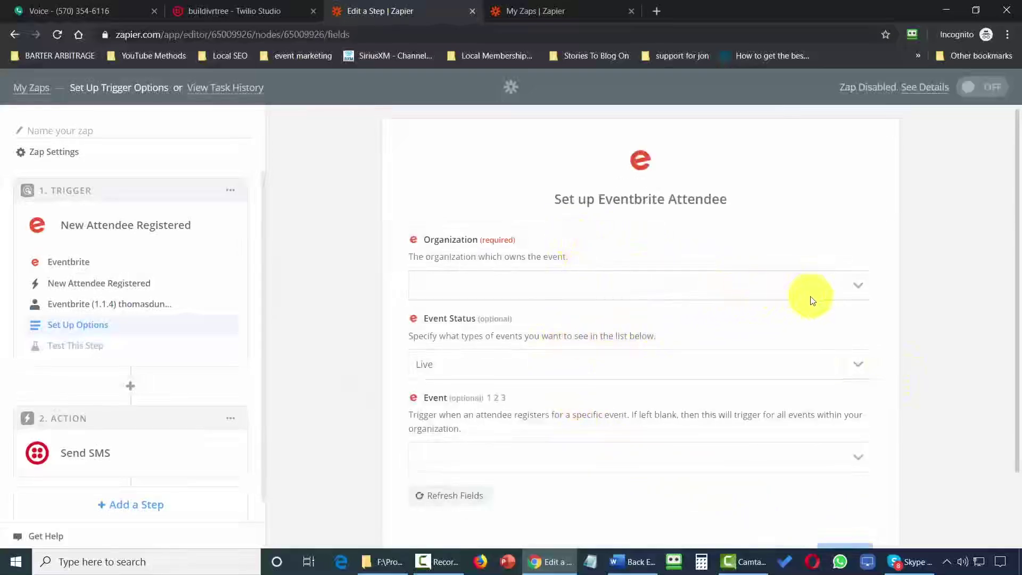
scroll(596, 367, "down", 2)
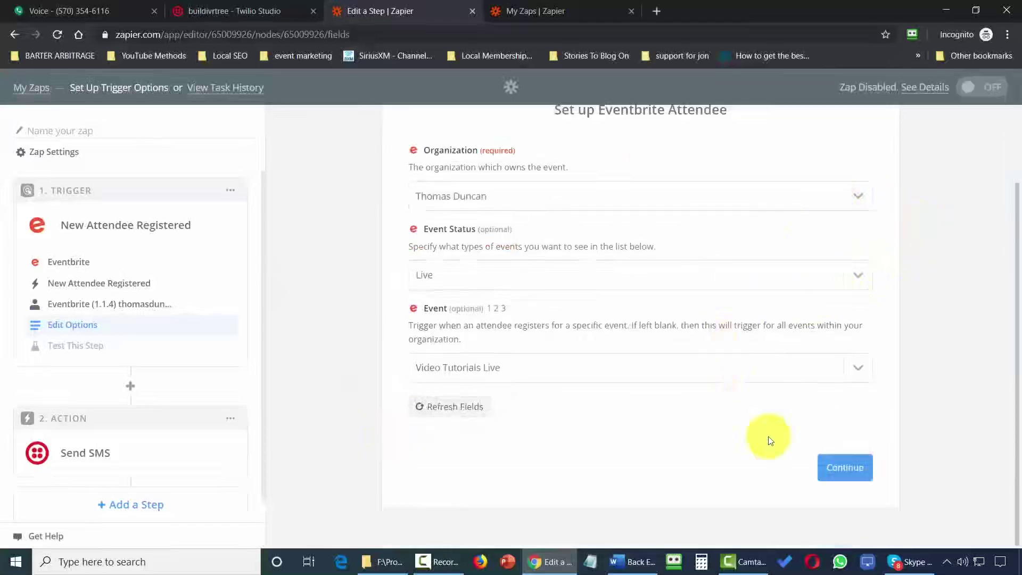
left_click(846, 468)
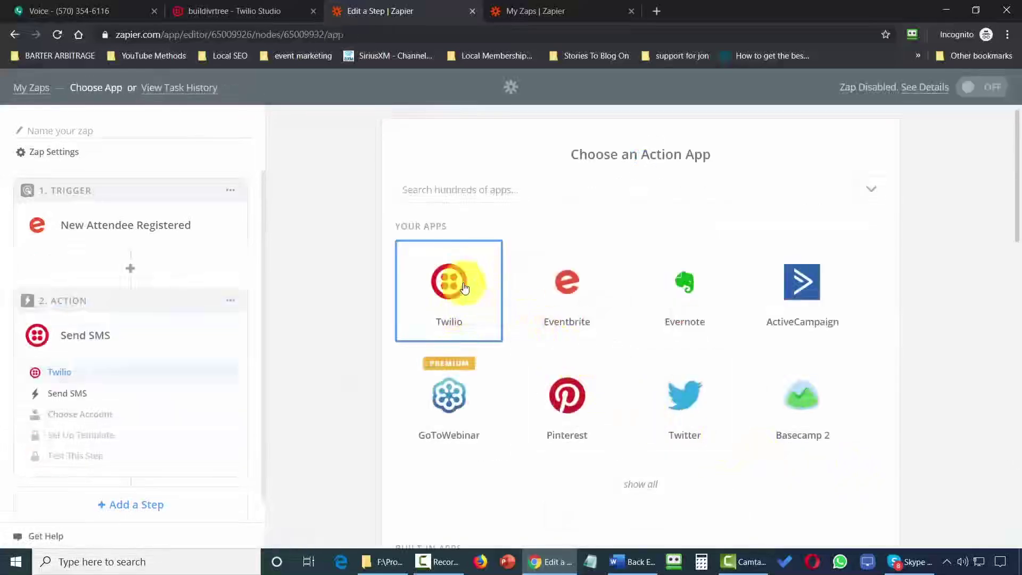
Configure Twilio Send SMS on Twilio #2, send the test text, and check Google Voice.
left_click(449, 282)
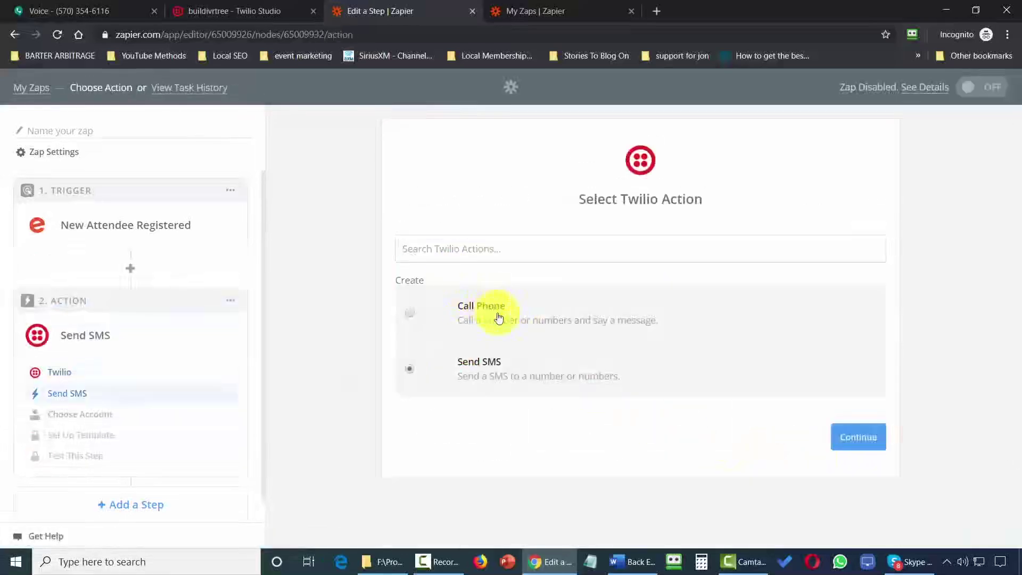
left_click(854, 444)
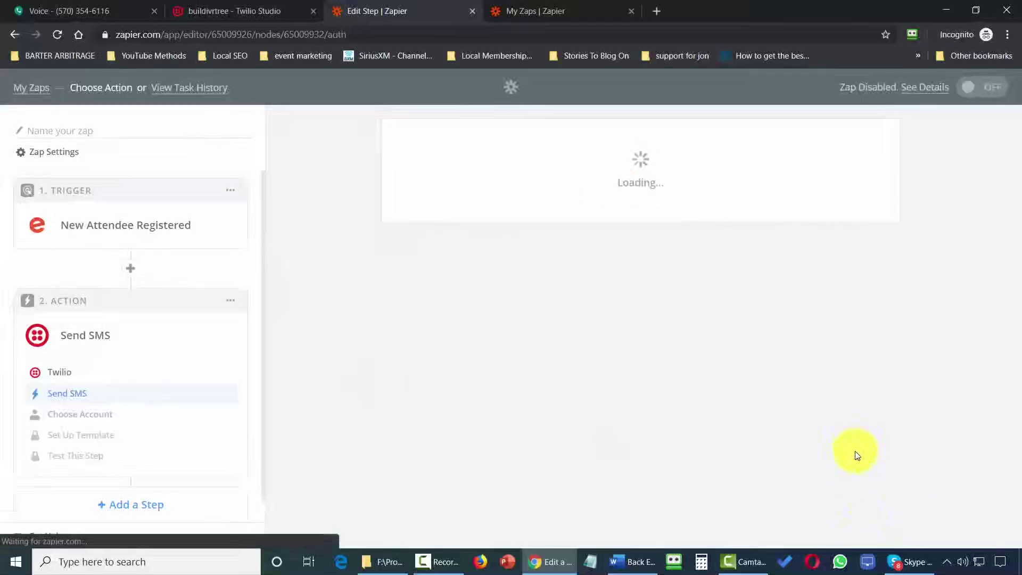
left_click(602, 400)
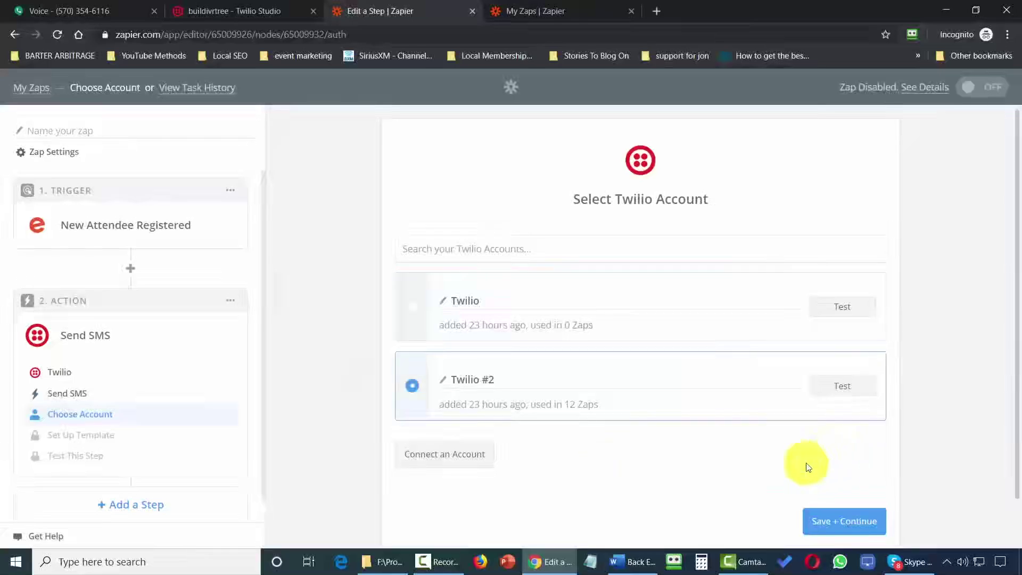
left_click(860, 533)
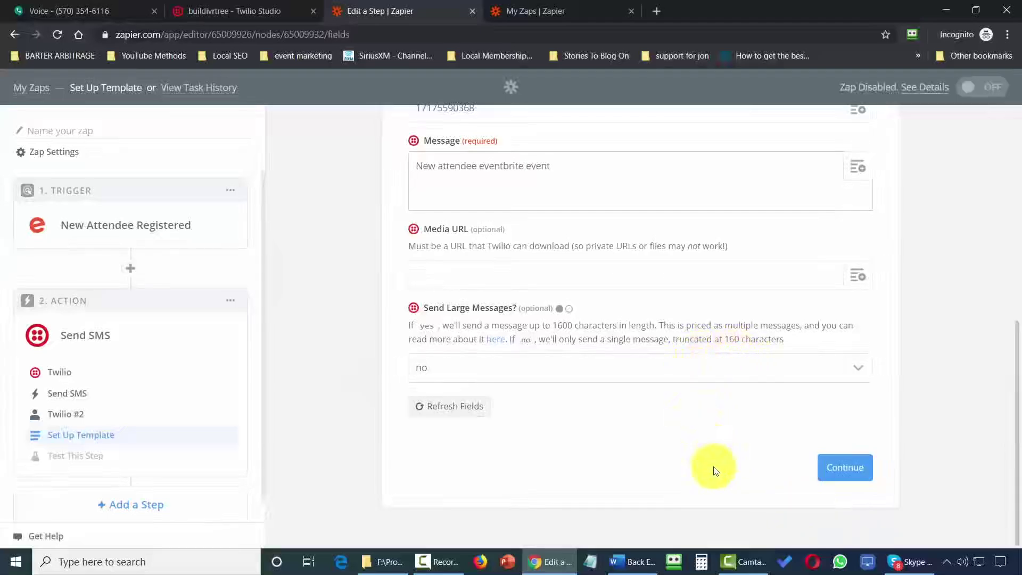
left_click(835, 479)
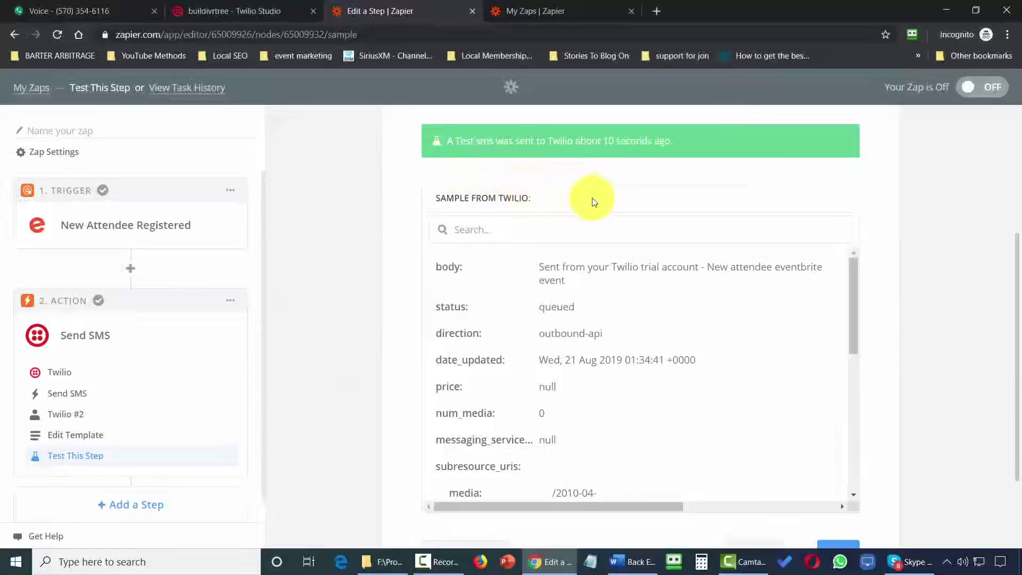
key("ctrl+1")
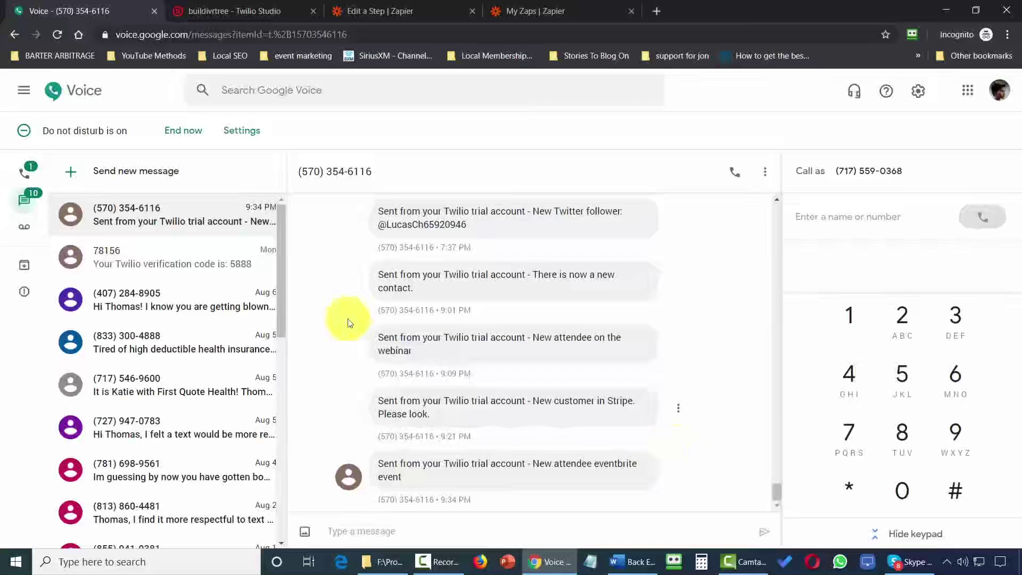
Return to the zap and review the queued test SMS 'New attendee eventbrite event'.
key("ctrl+3")
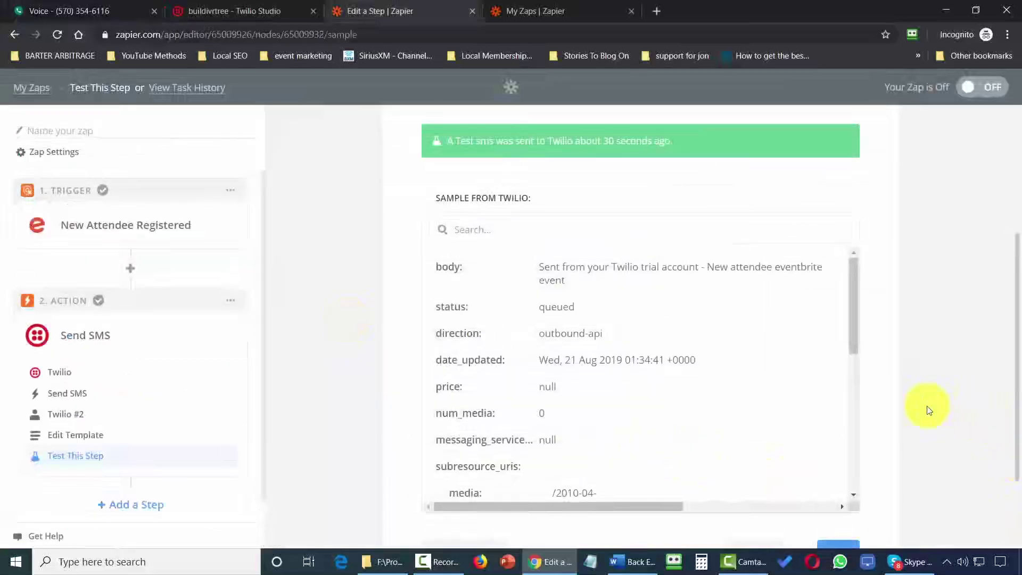
scroll(927, 407, "down", 2)
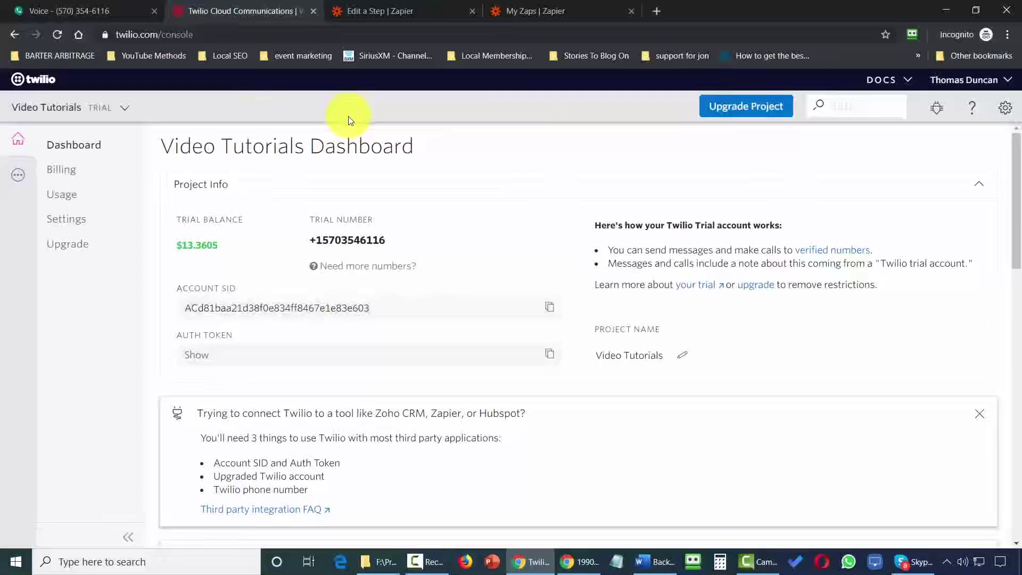
Go to Studio via All Products & Services and begin a new flow.
left_click(15, 175)
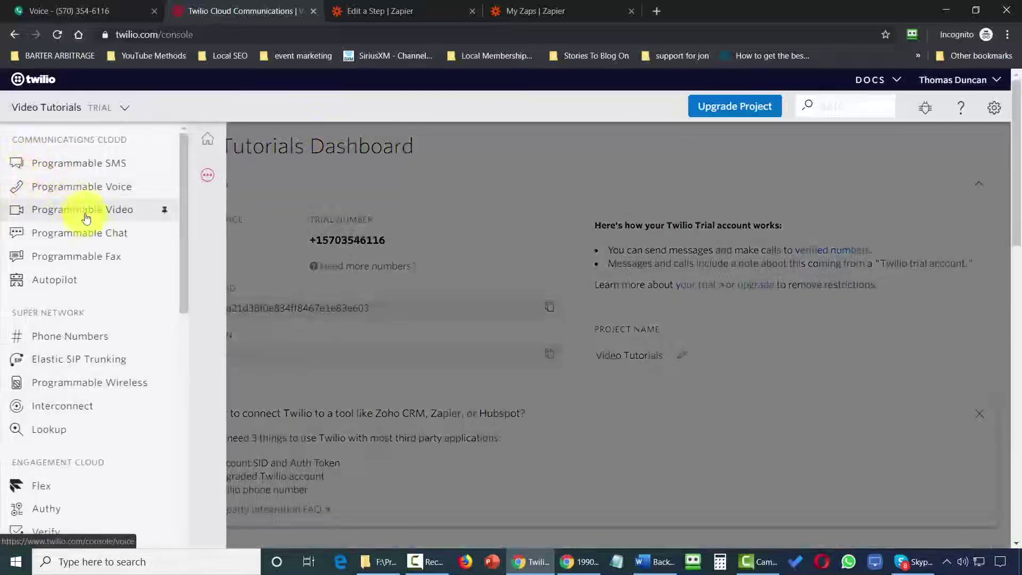
scroll(65, 247, "down", 2)
scroll(65, 249, "down", 2)
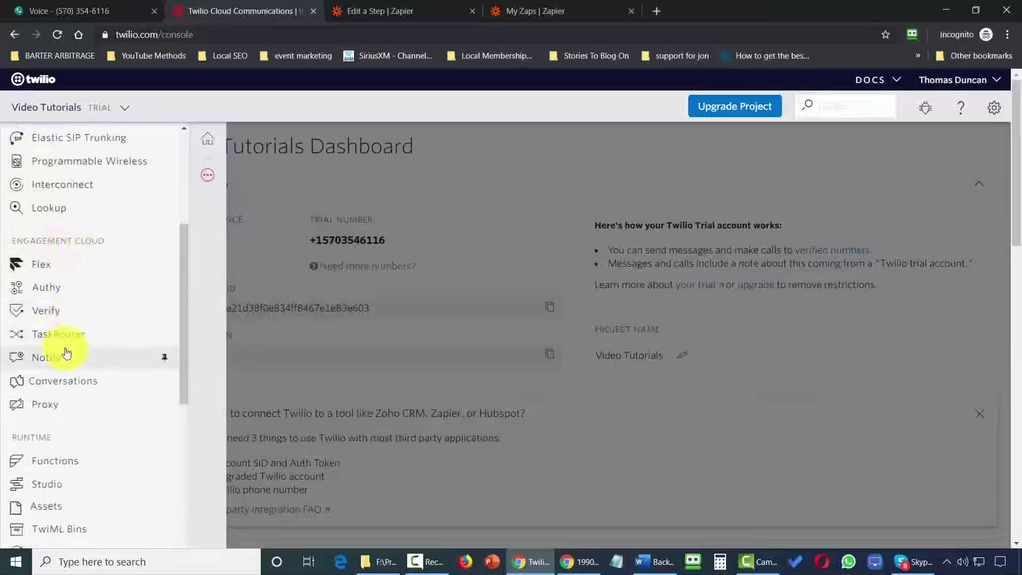
left_click(69, 486)
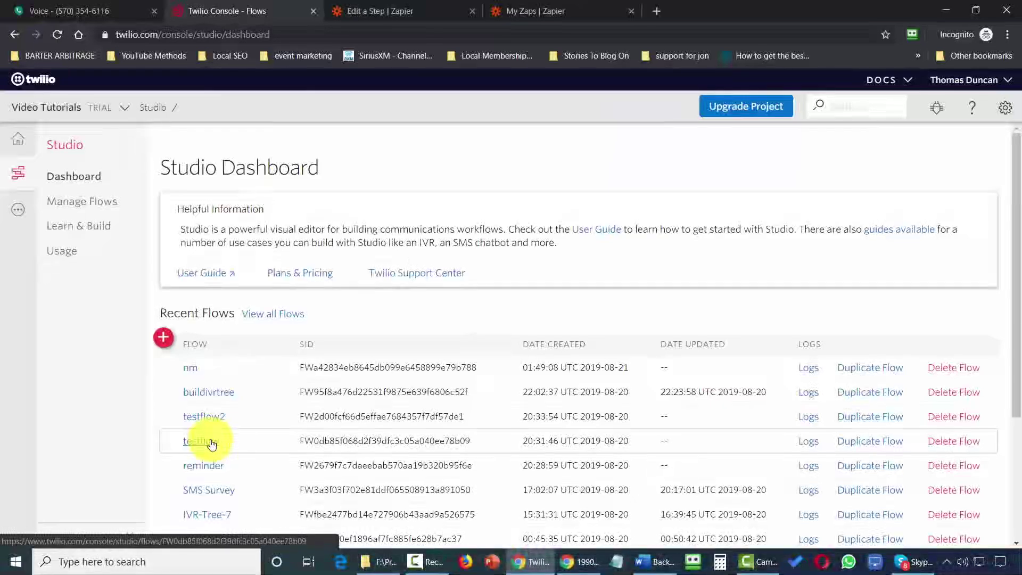
left_click(164, 338)
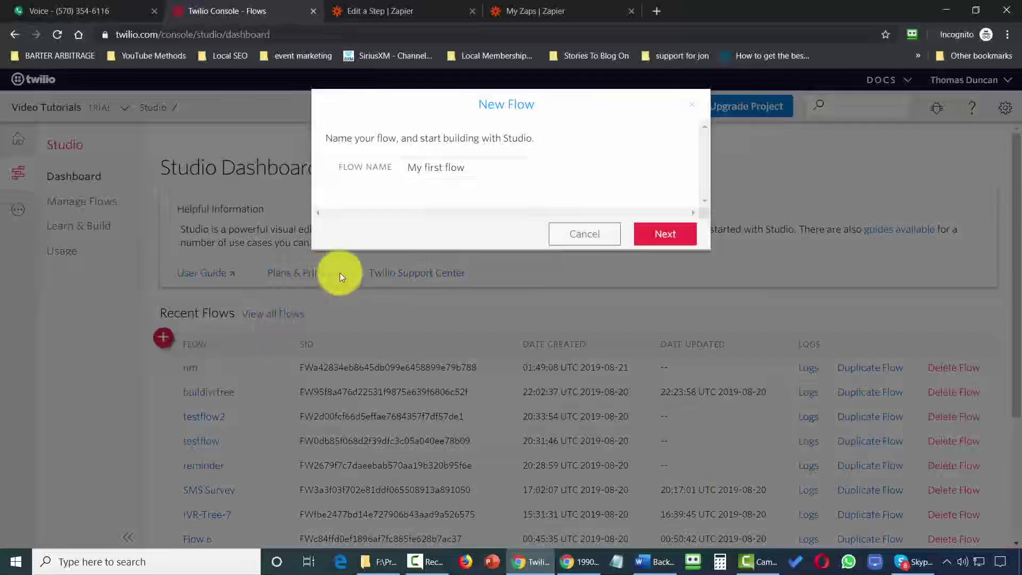
Name the flow welcometojonestown and create it from scratch.
type("welcometojonestown")
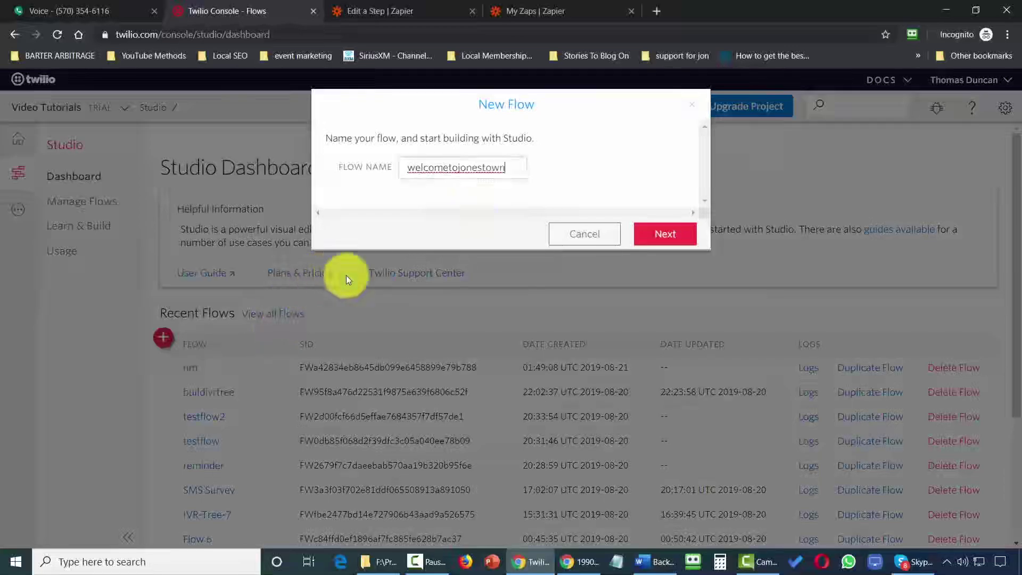
left_click(662, 243)
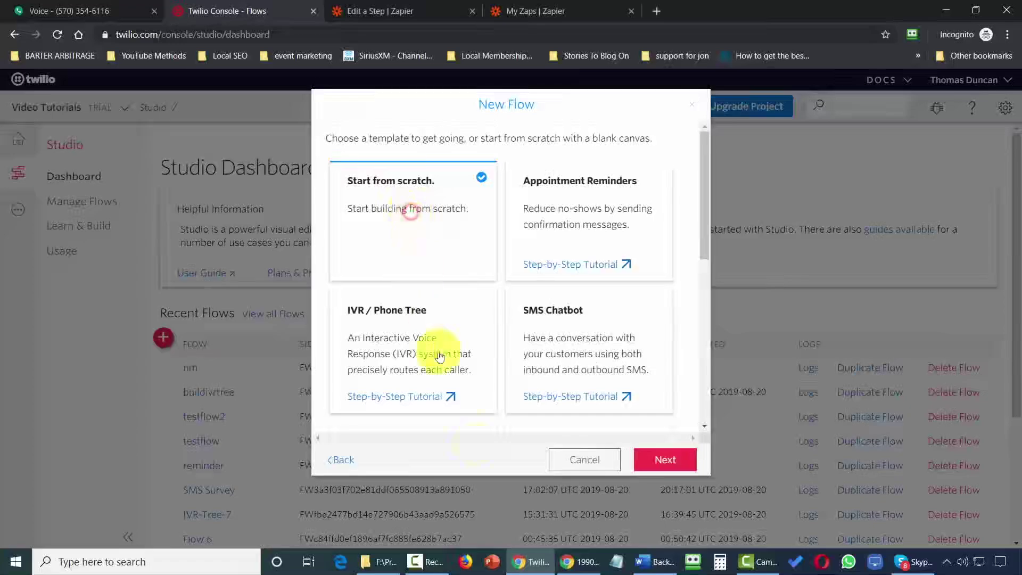
left_click(665, 461)
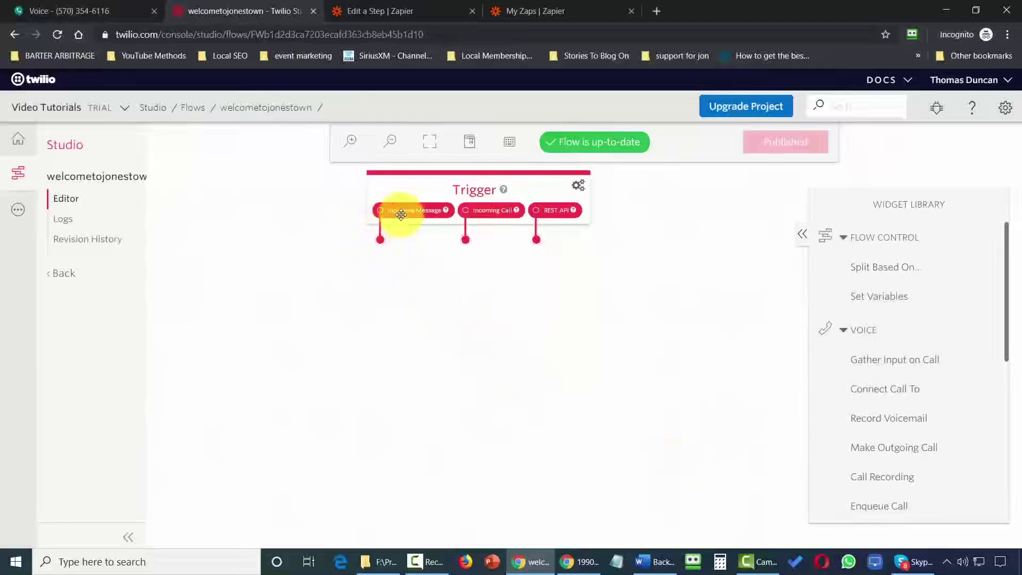
scroll(879, 372, "down", 10)
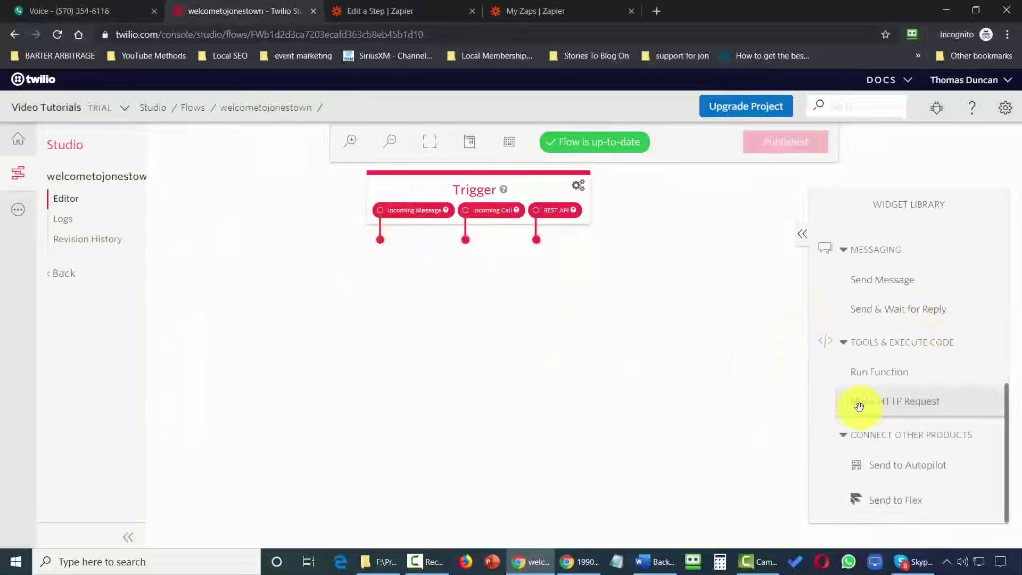
Add a Send Message widget named welcomereply containing the welcome message text.
left_click_drag(880, 281, 400, 309)
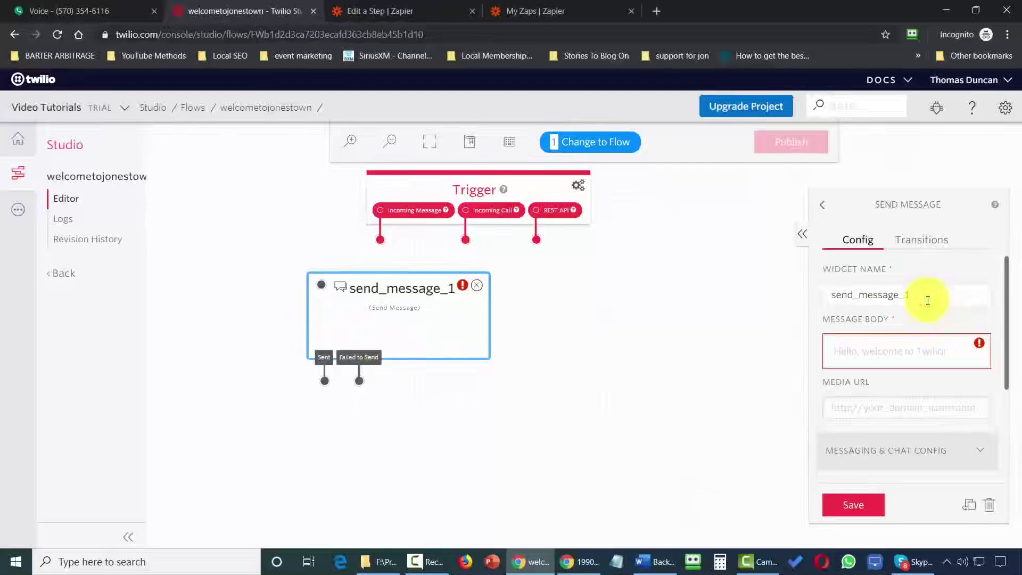
key("BackSpace")
key("BackSpace")
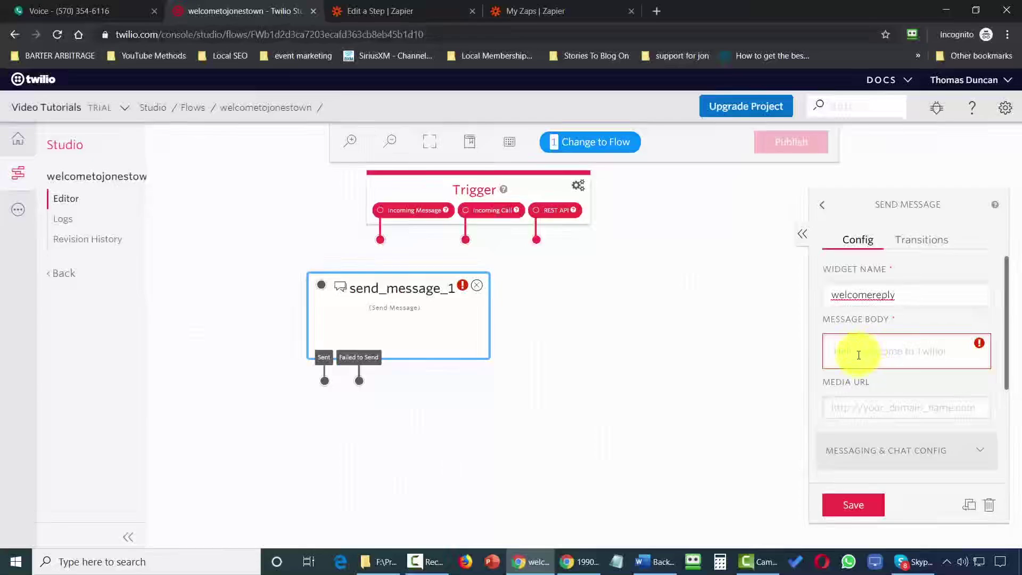
left_click(859, 355)
type("Thanks for  subscribing and welcome to Jonestown.  We'll be sending you daily updates.")
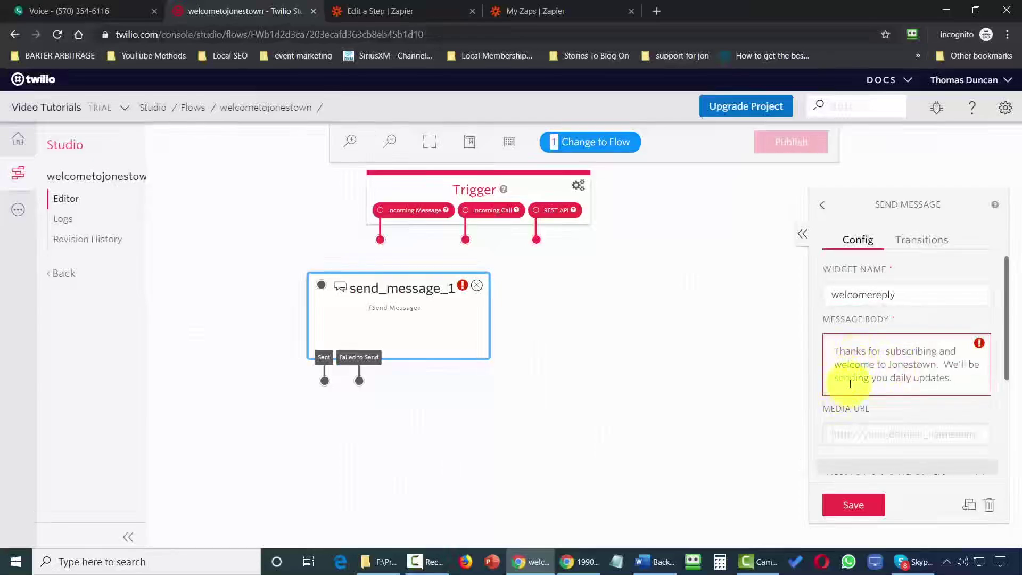
left_click(853, 509)
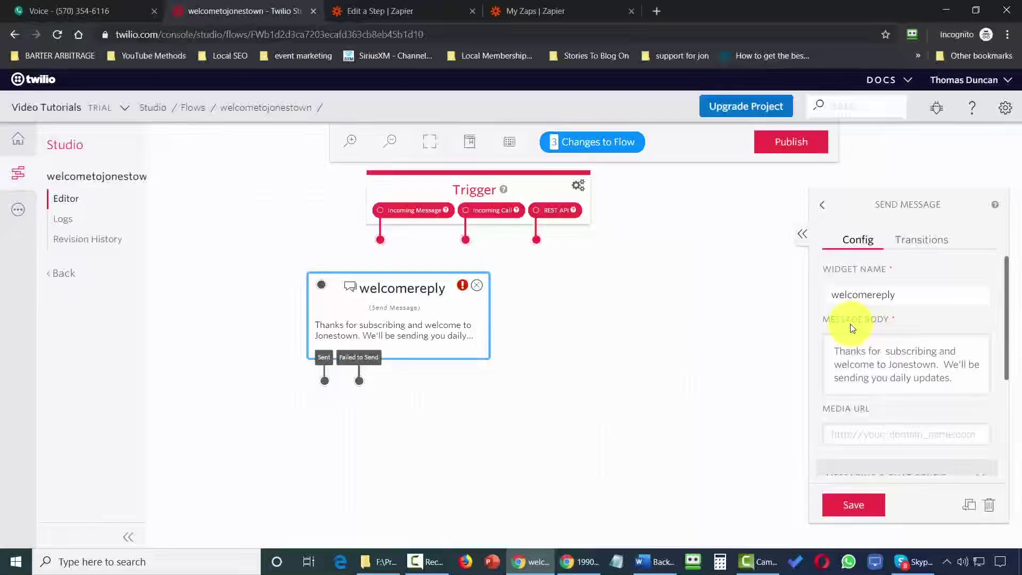
Wire Incoming Message to welcomereply and publish the flow.
left_click_drag(387, 249, 389, 289)
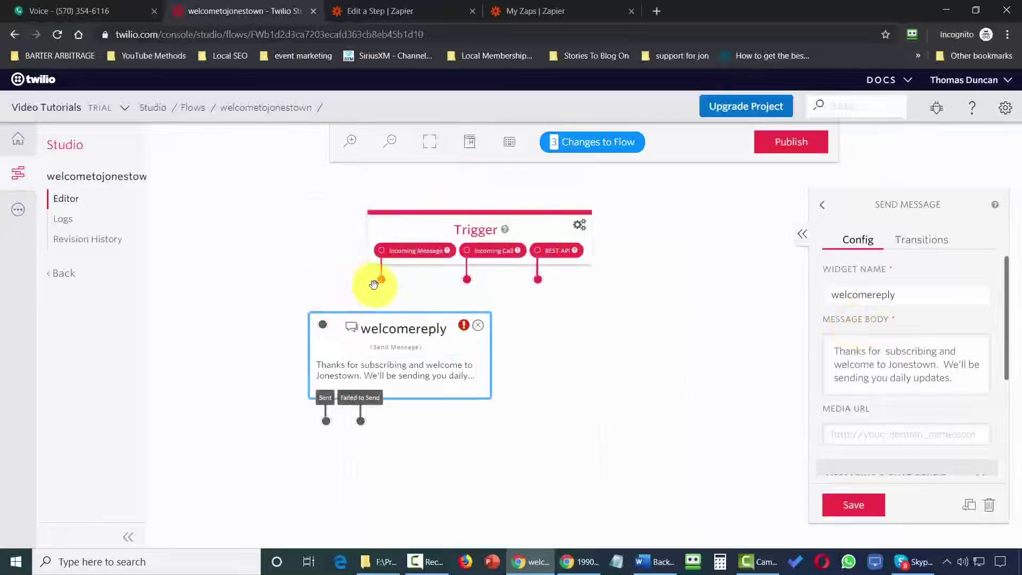
left_click_drag(382, 283, 324, 328)
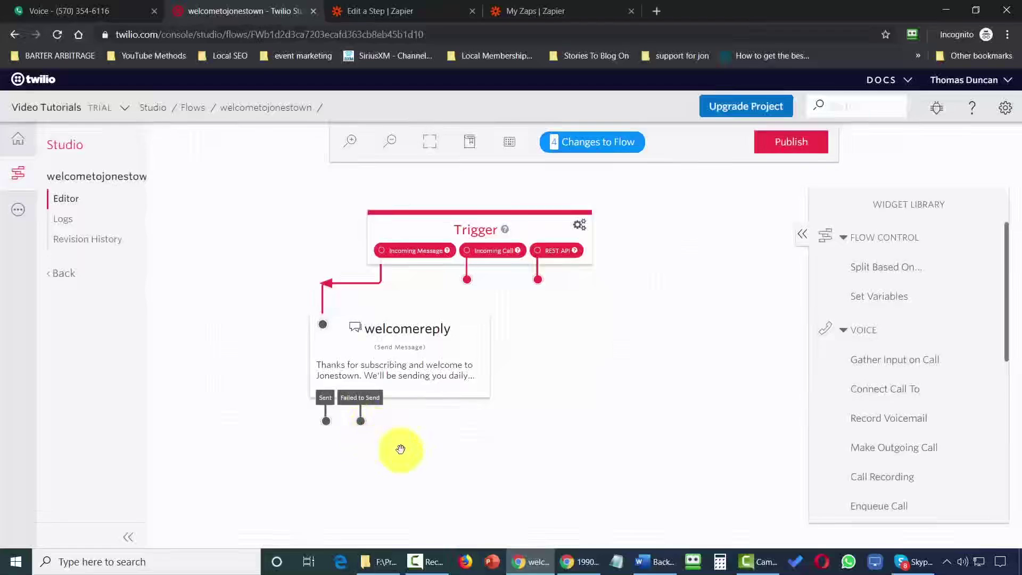
left_click(792, 141)
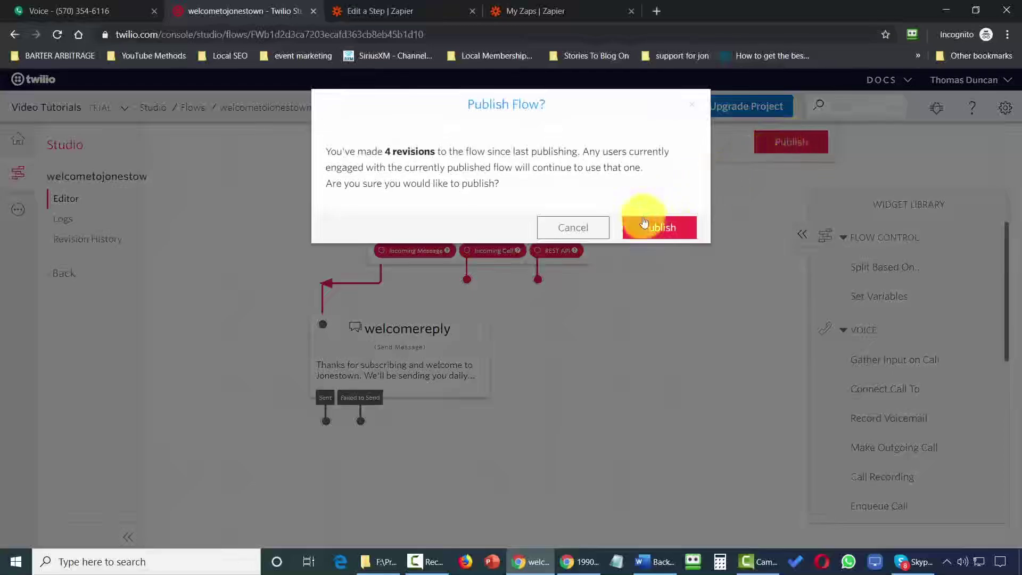
left_click(644, 233)
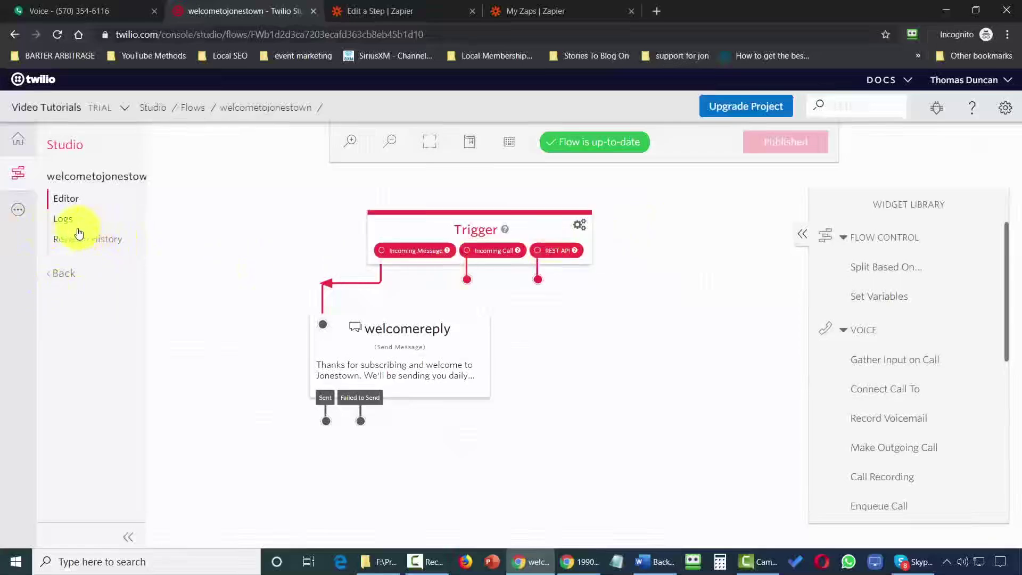
Set the number's A Message Comes In handler to Studio Flow welcometojonestown and save.
left_click(19, 214)
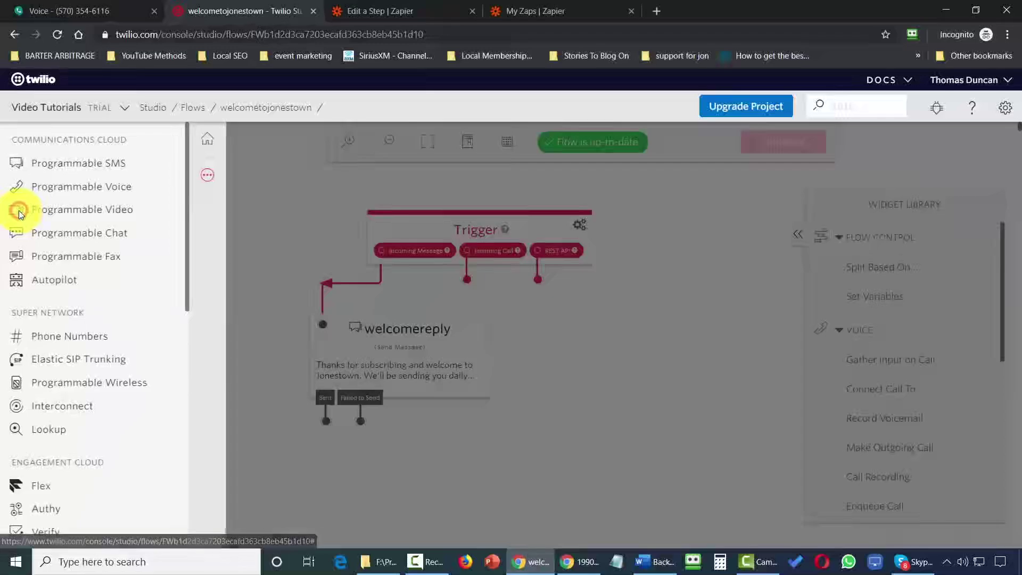
left_click(74, 343)
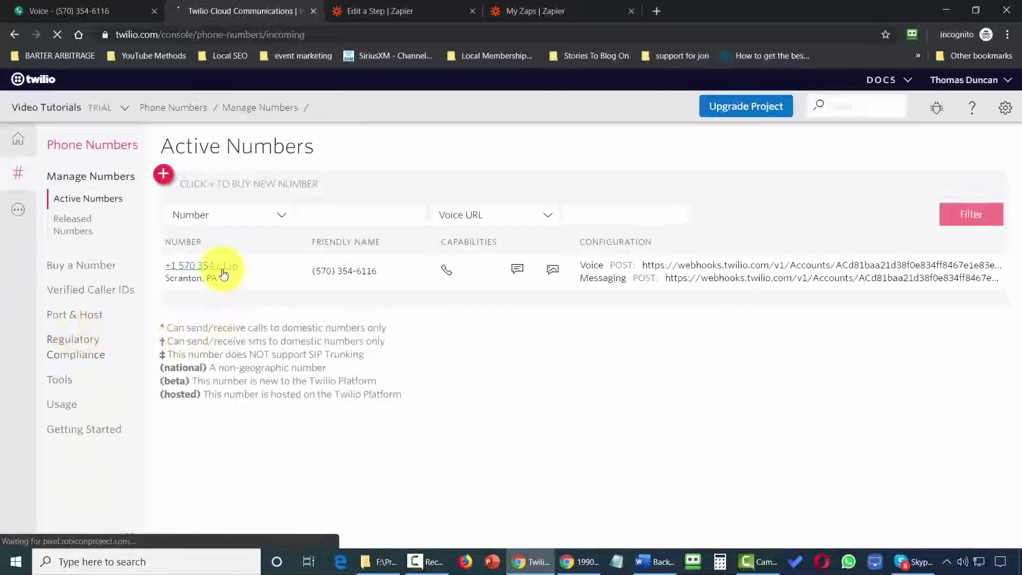
left_click(219, 271)
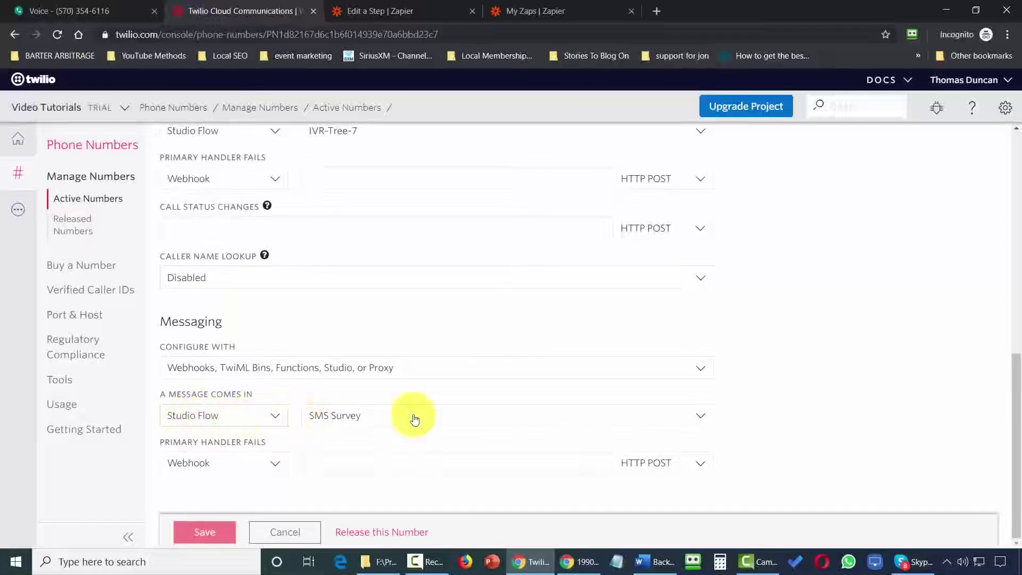
left_click(468, 415)
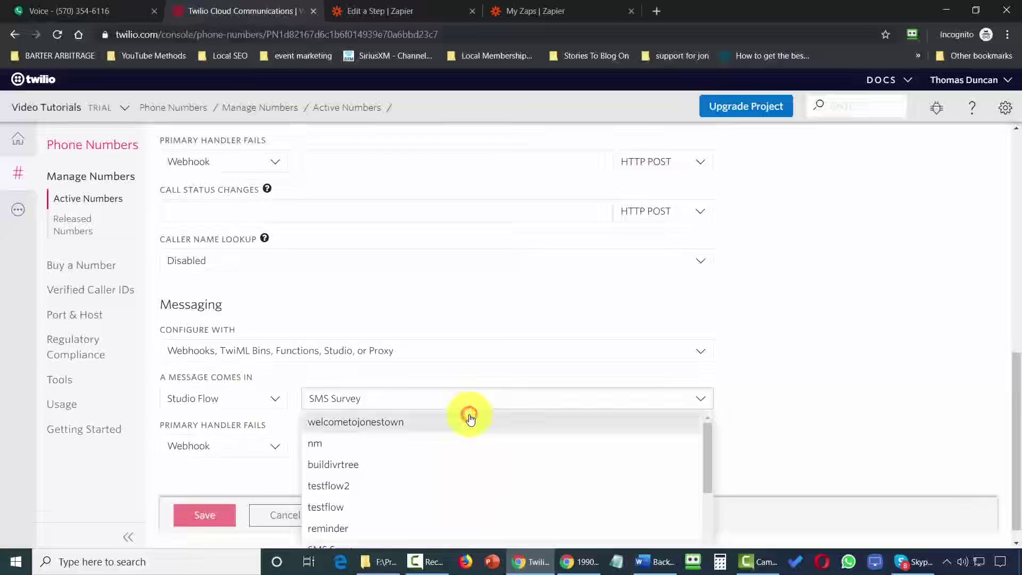
left_click(385, 422)
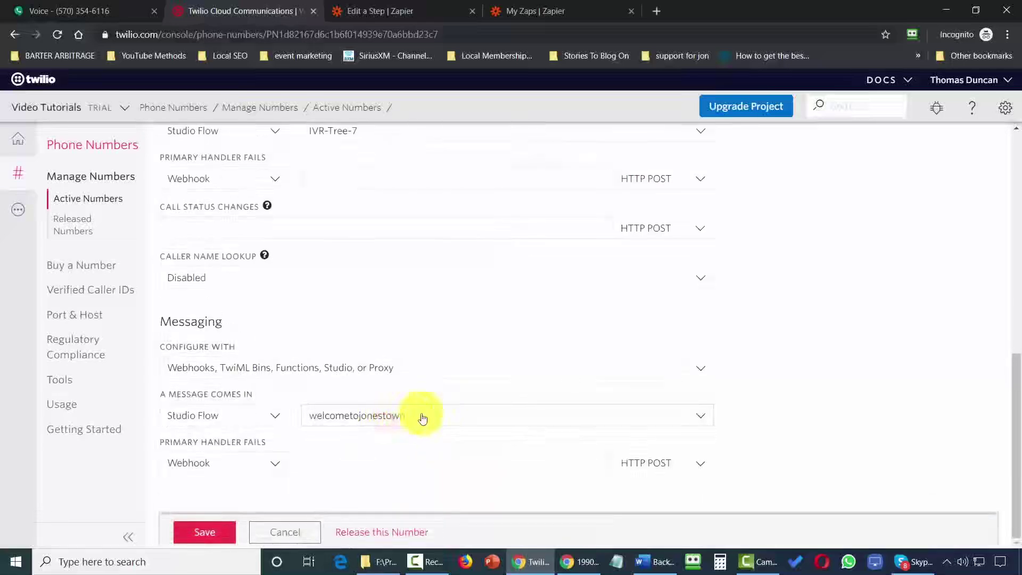
left_click(220, 532)
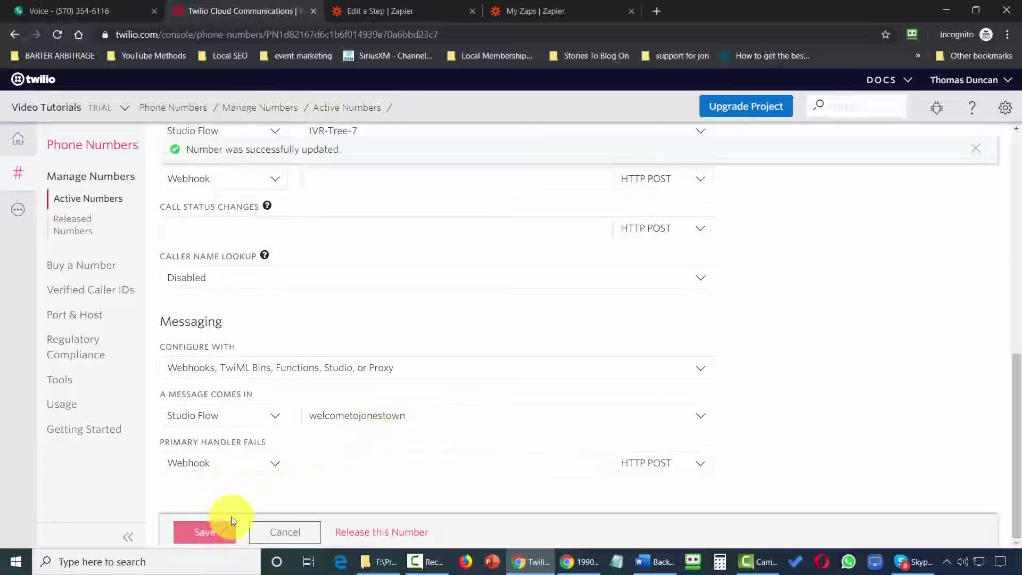
left_click(110, 7)
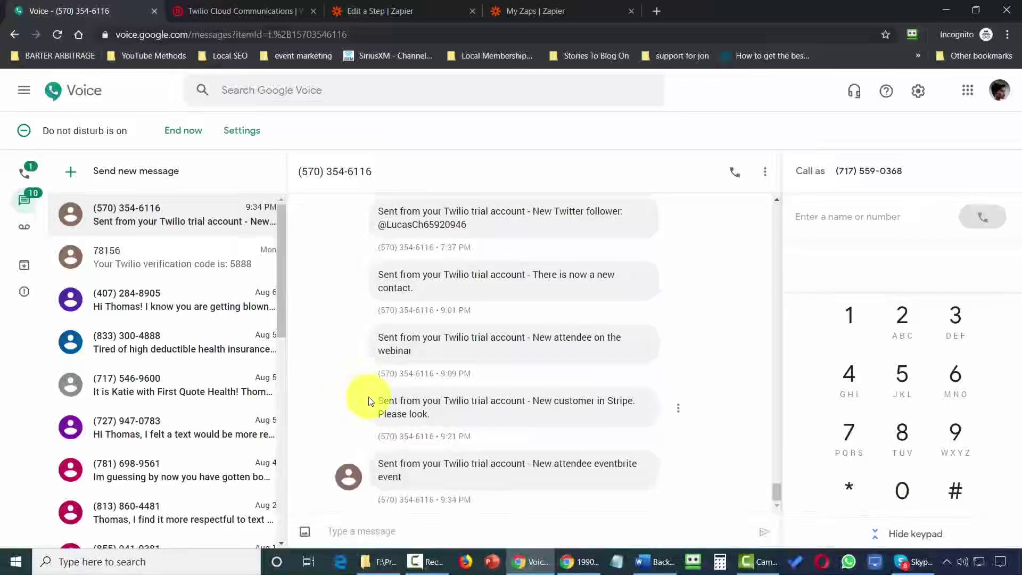
Text 'Please send information about Jonestown' to the Twilio number.
left_click(523, 527)
type("Please send information about Jonestown")
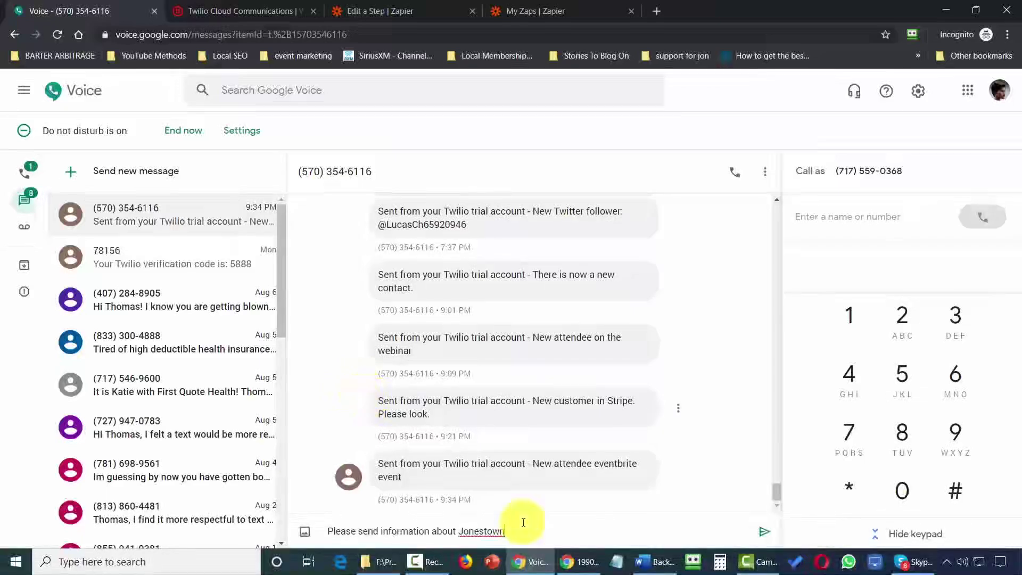
key("Return")
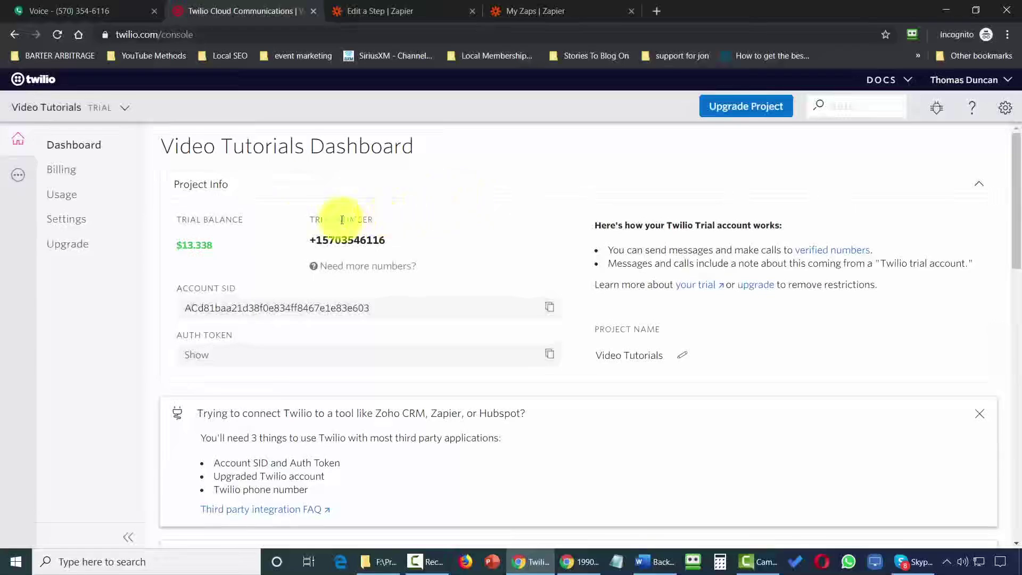
Open Studio from All Products and create the flow forwardcallto from scratch.
left_click(19, 184)
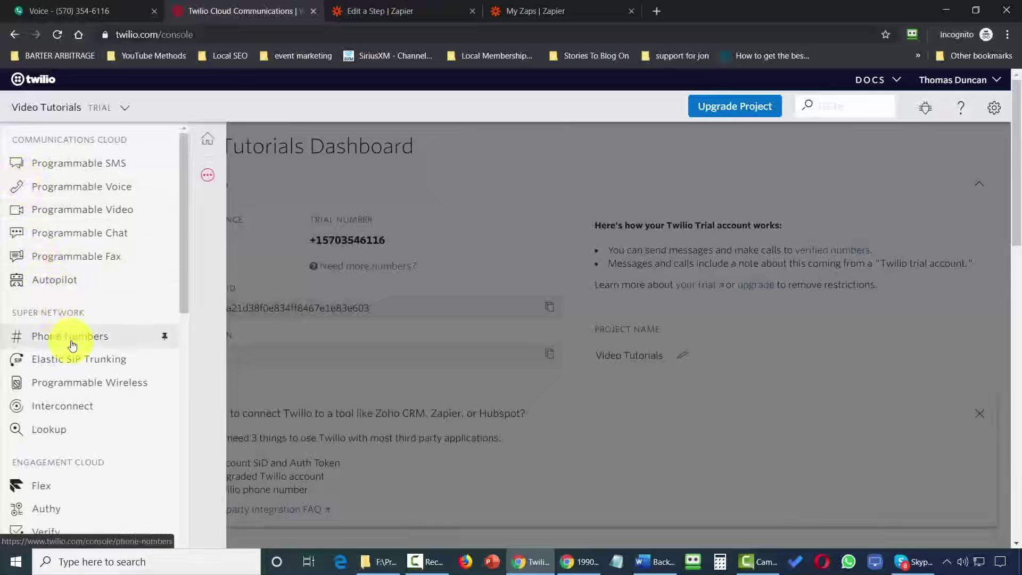
scroll(71, 340, "down", 4)
left_click(47, 482)
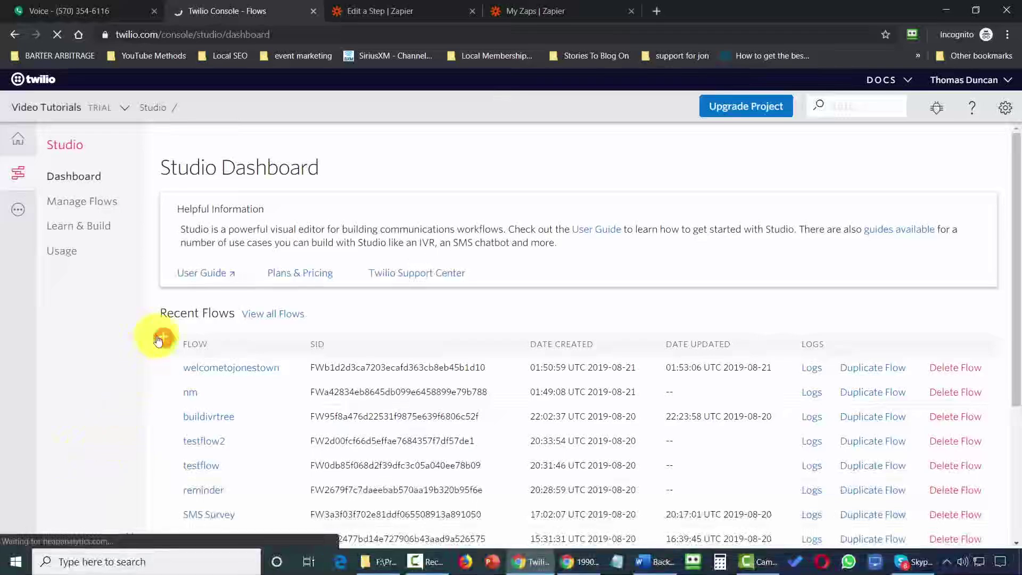
left_click(159, 339)
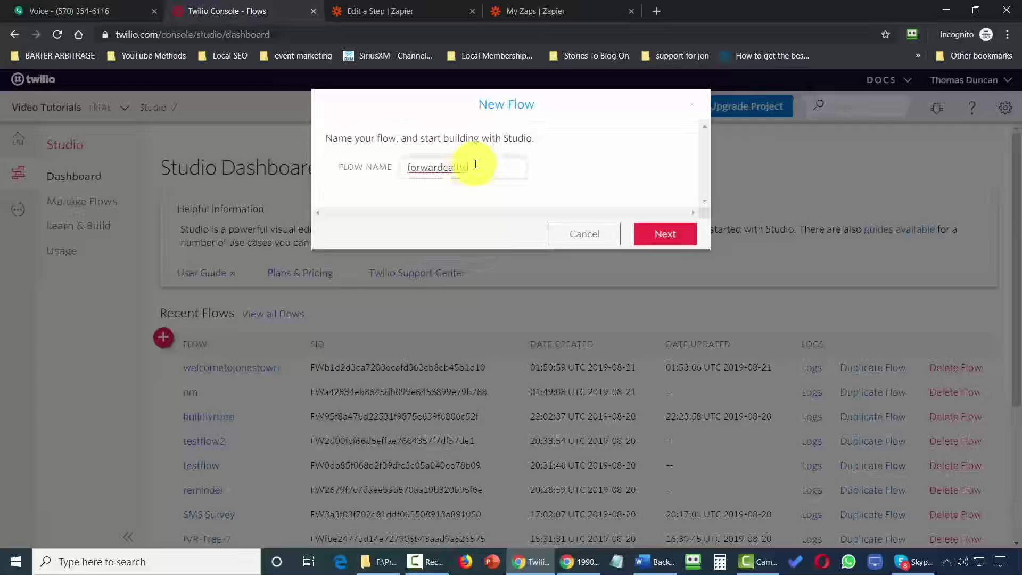
left_click(654, 237)
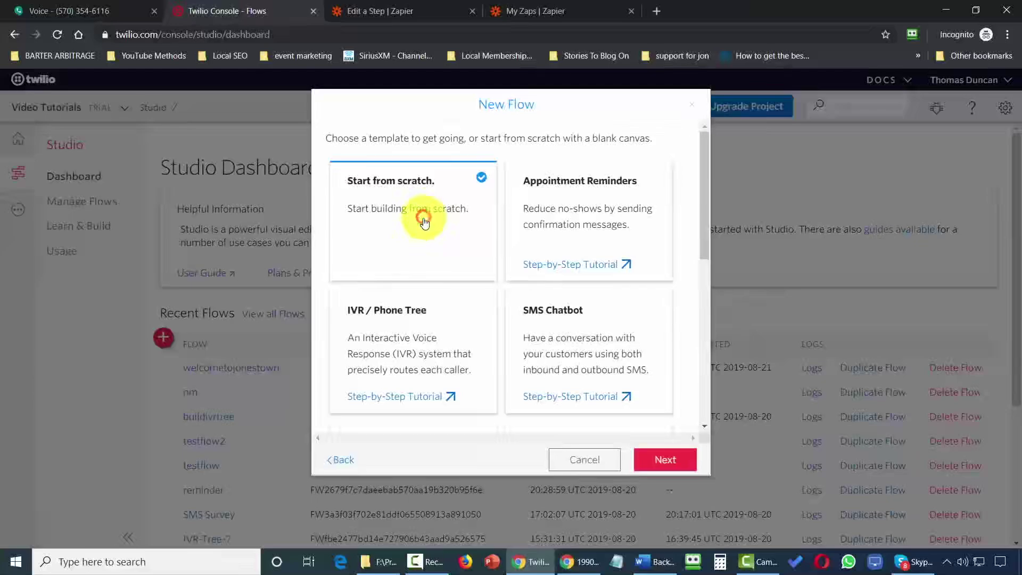
left_click(658, 459)
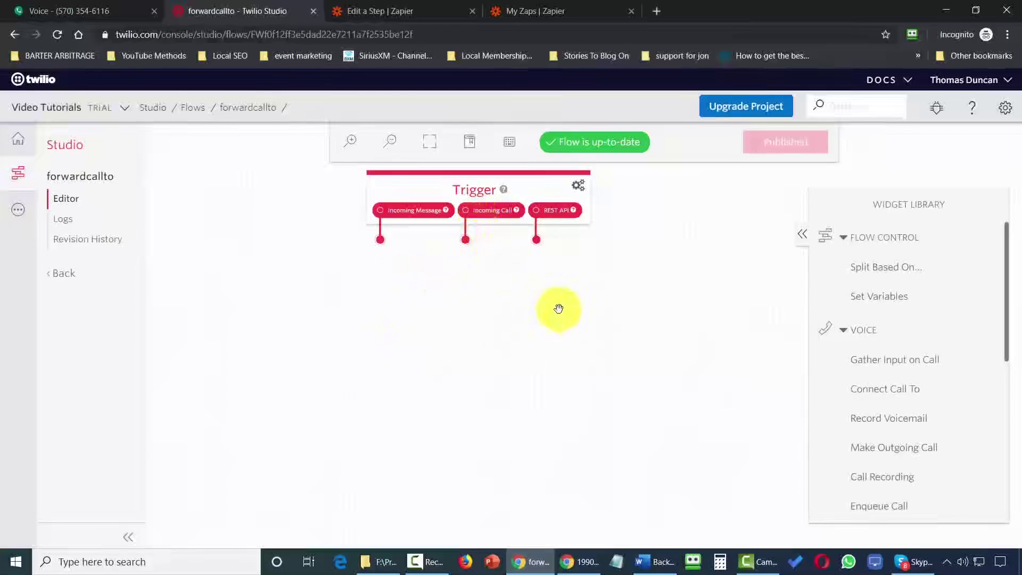
Add a Connect Call To widget named forwardtome with the forwarding number.
left_click_drag(876, 396, 377, 300)
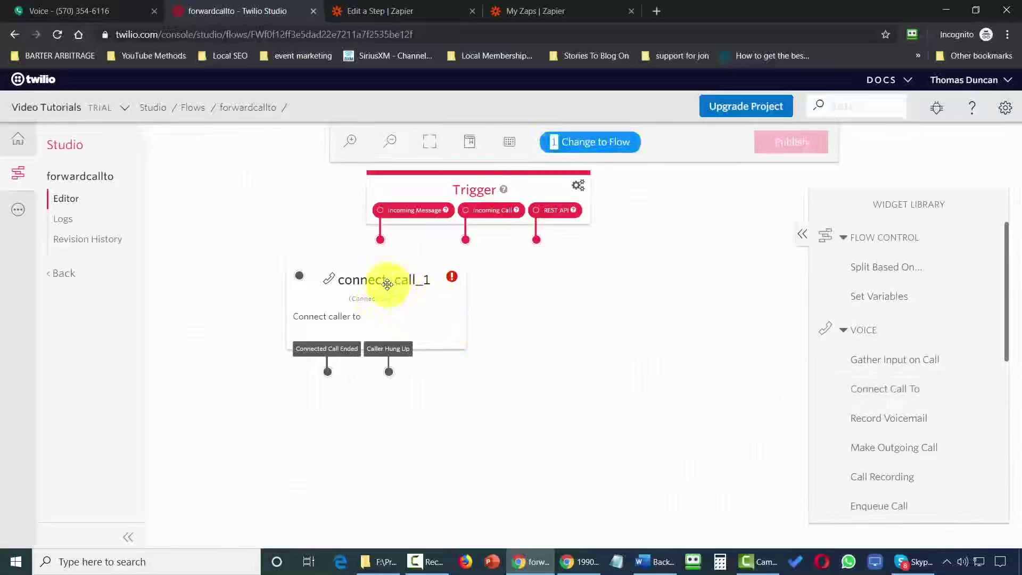
left_click(386, 284)
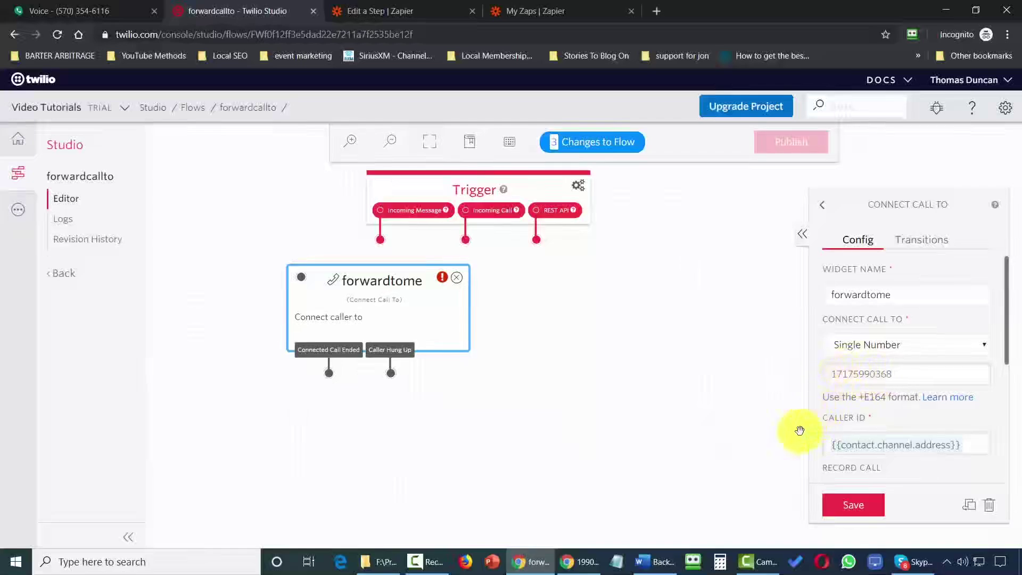
left_click(855, 507)
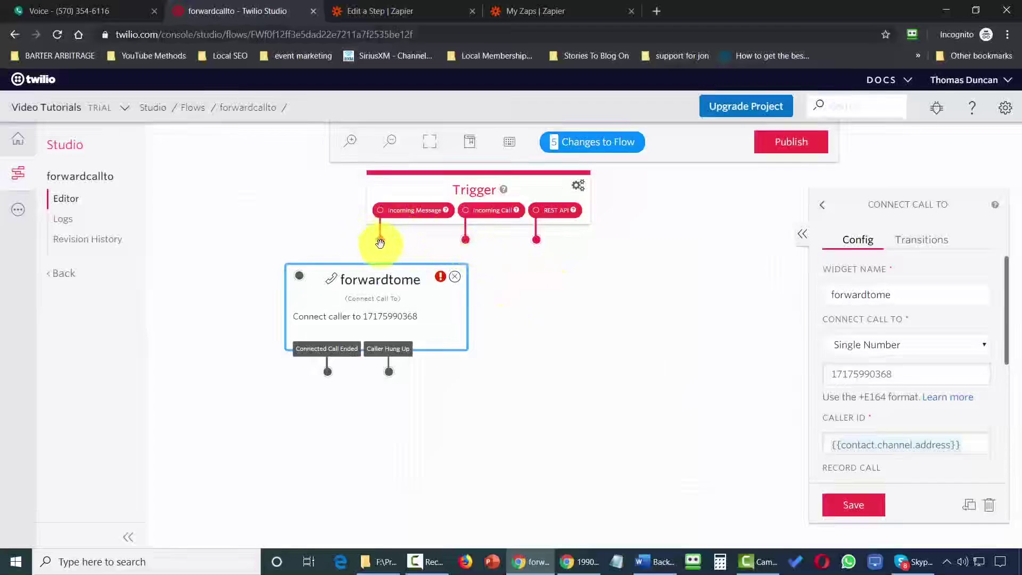
Wire the trigger to forwardtome and publish the forwardcallto flow.
left_click_drag(380, 244, 304, 279)
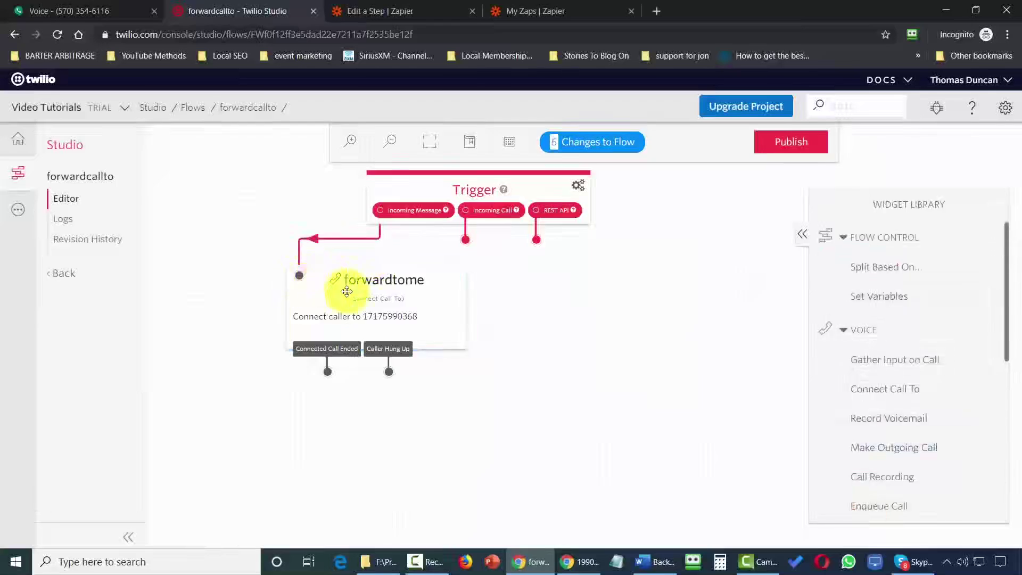
left_click(791, 149)
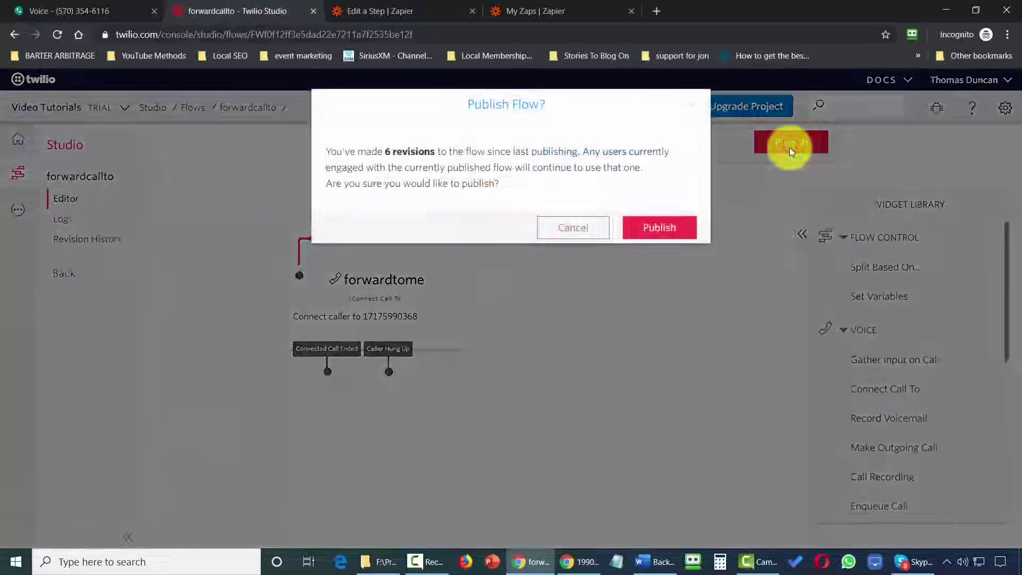
left_click(655, 228)
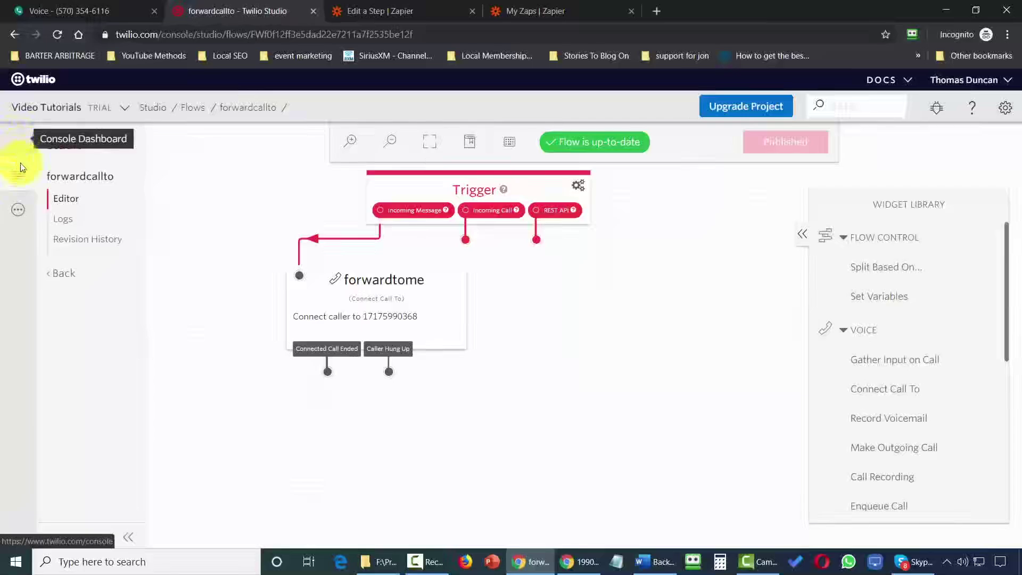
Open the Twilio phone number's configuration under Phone Numbers.
left_click(20, 216)
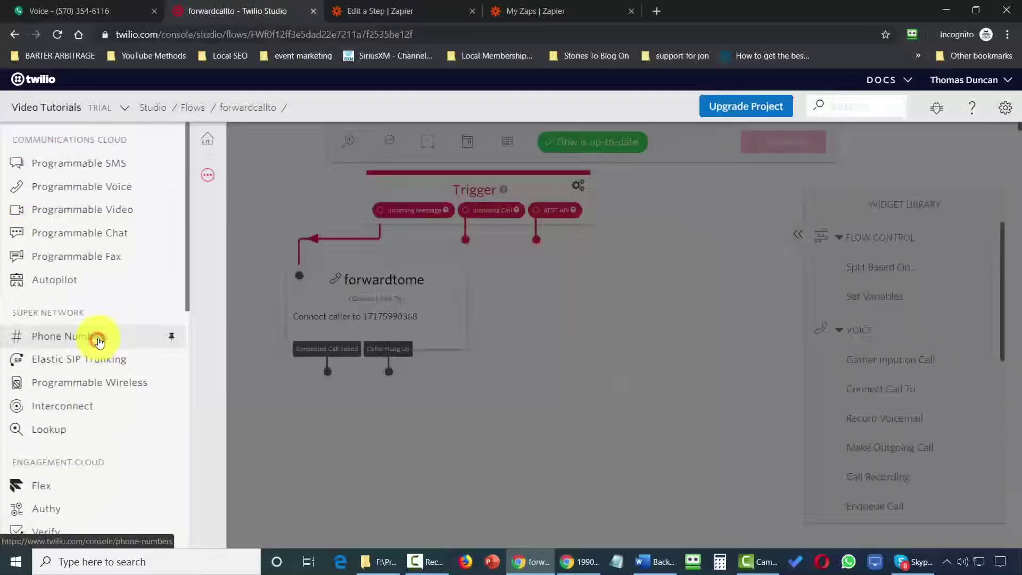
left_click(98, 340)
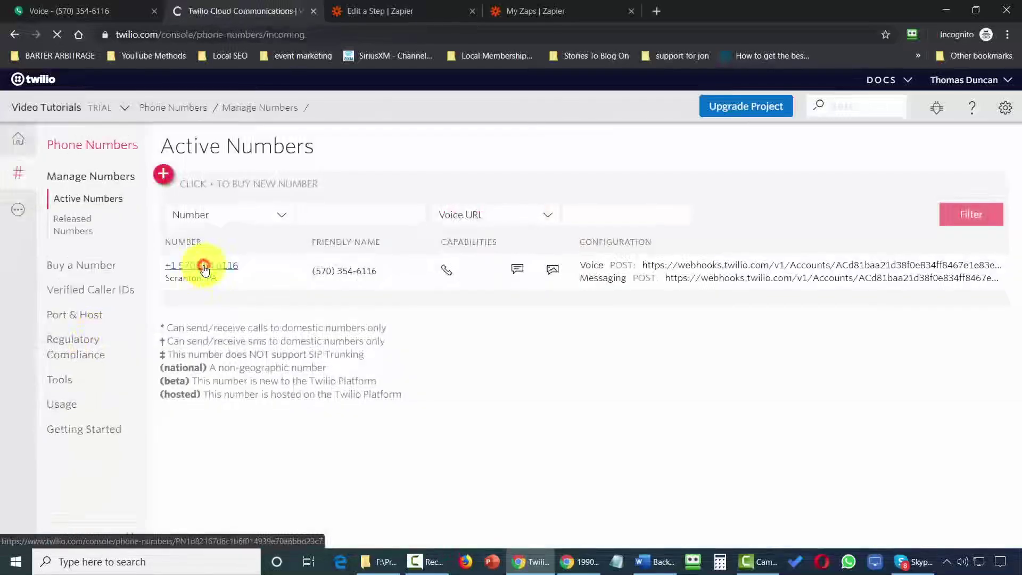
left_click(204, 269)
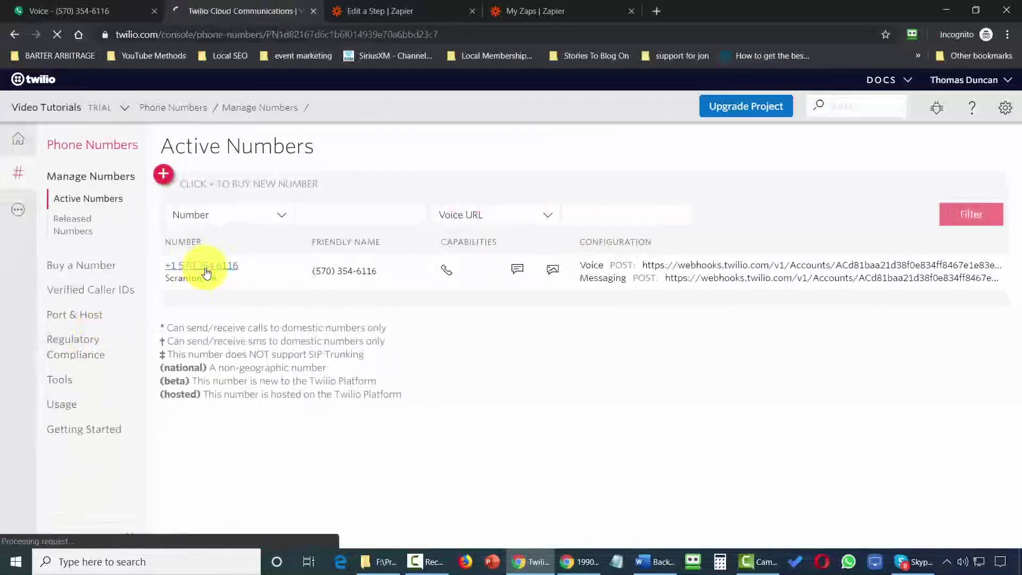
Set 'A Call Comes In' to the forwardcallto Studio flow and save the number.
scroll(501, 344, "down", 5)
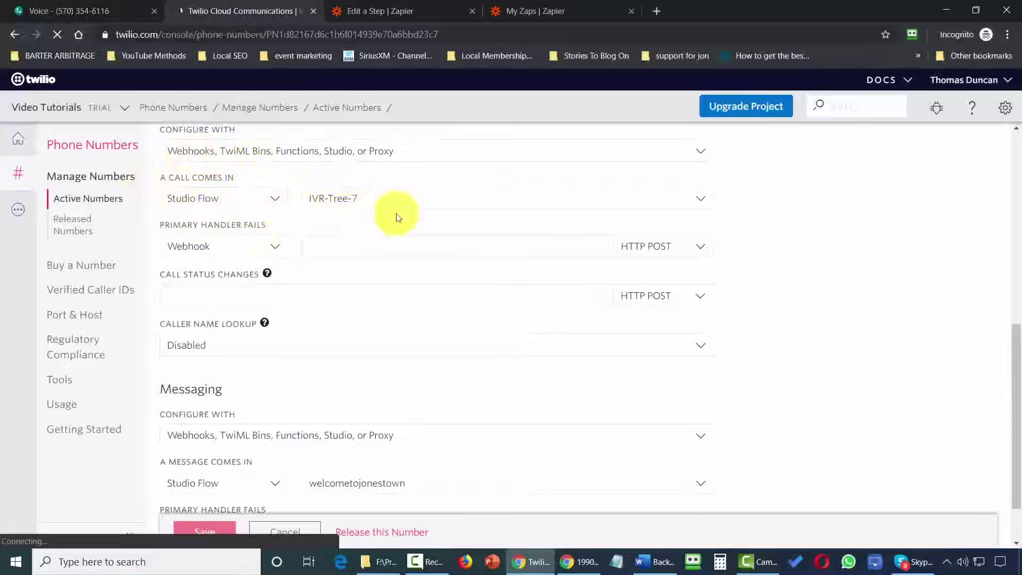
left_click(420, 205)
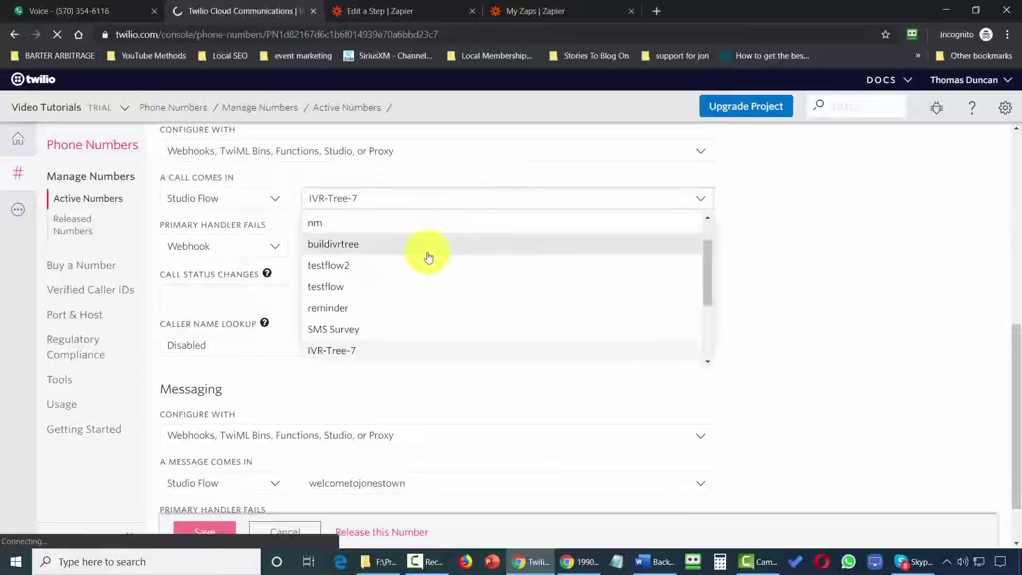
scroll(428, 255, "up", 1)
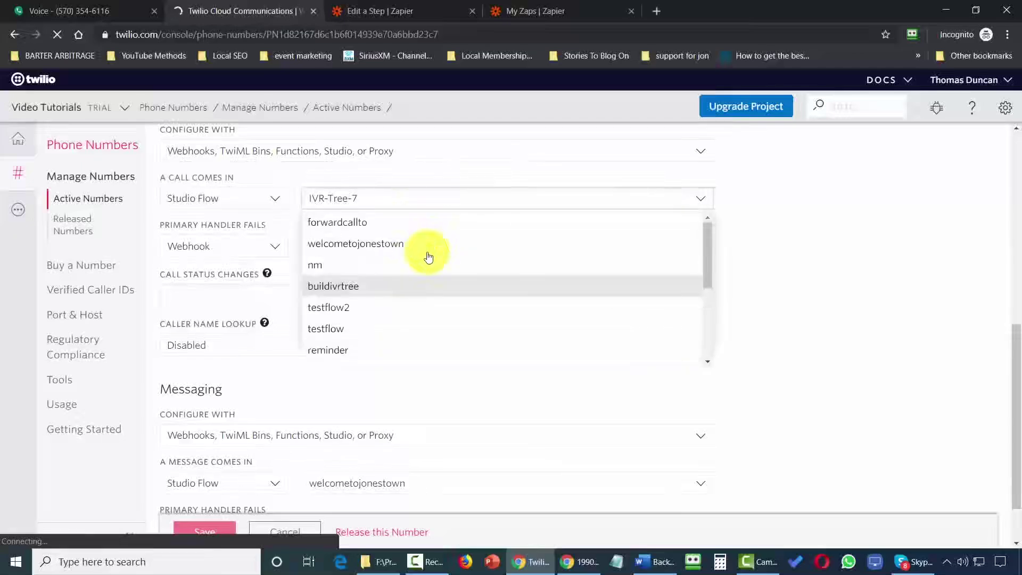
left_click(355, 224)
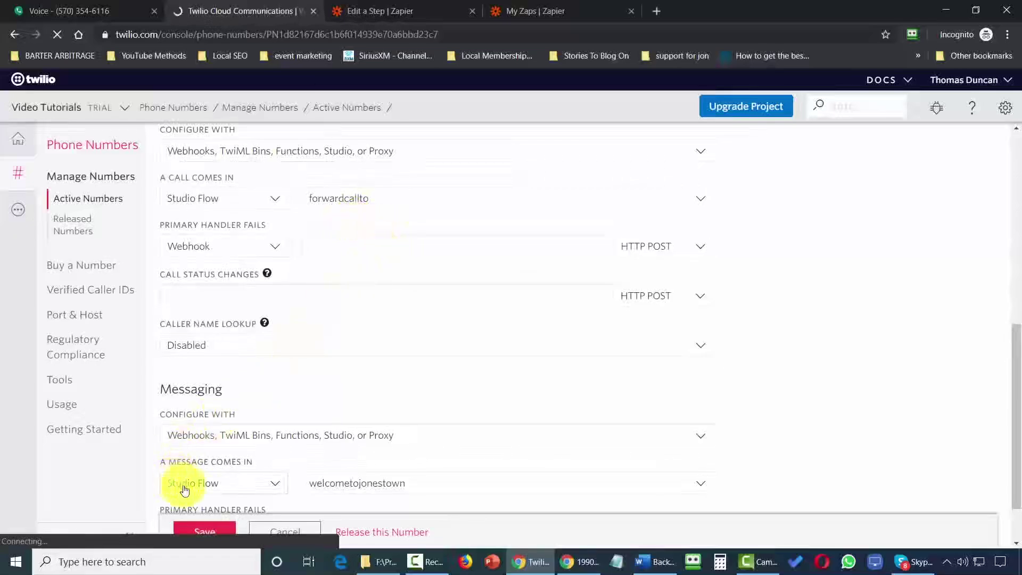
left_click(208, 520)
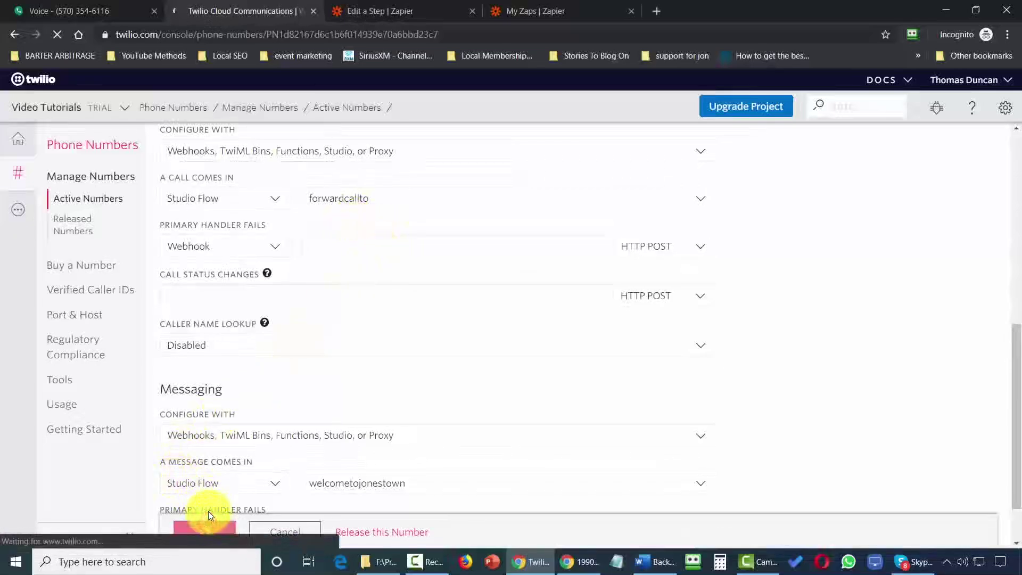
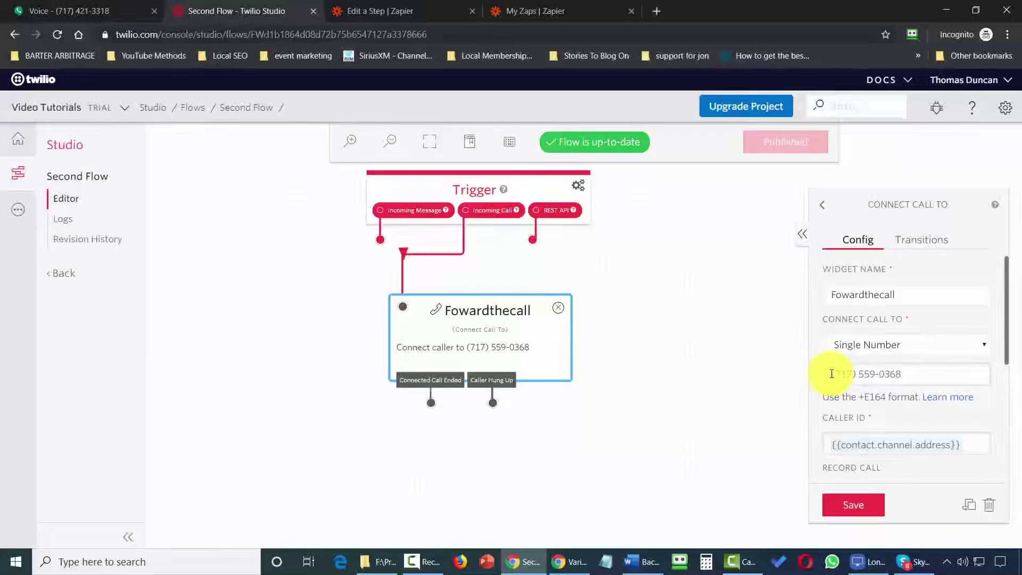
key("ctrl+Tab")
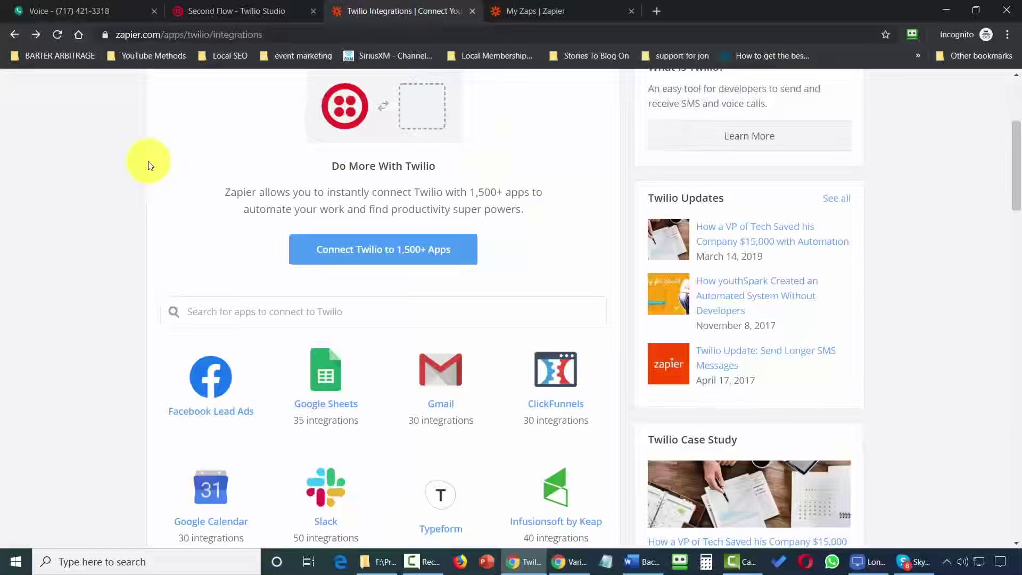
key("ctrl+shift+Tab")
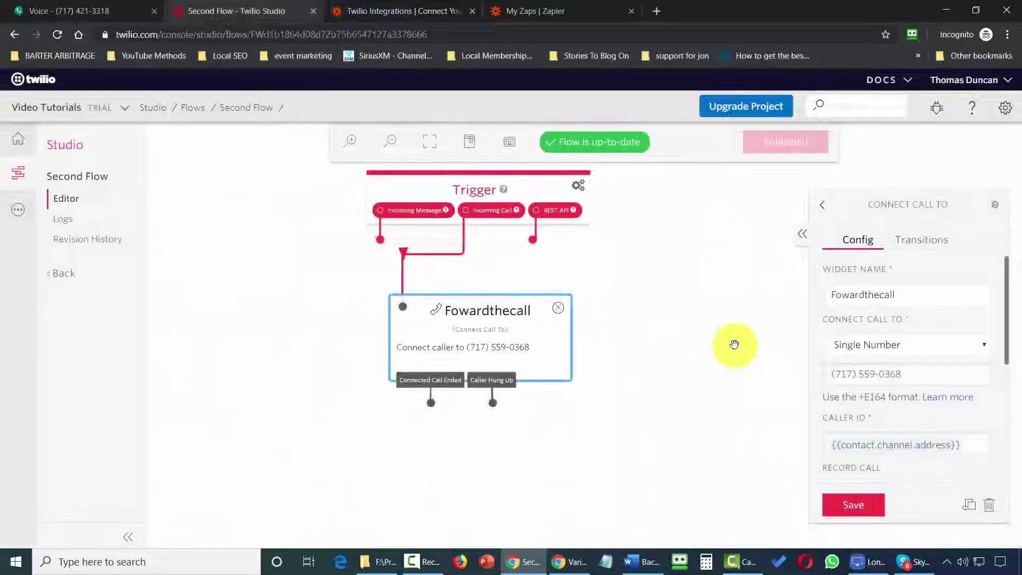